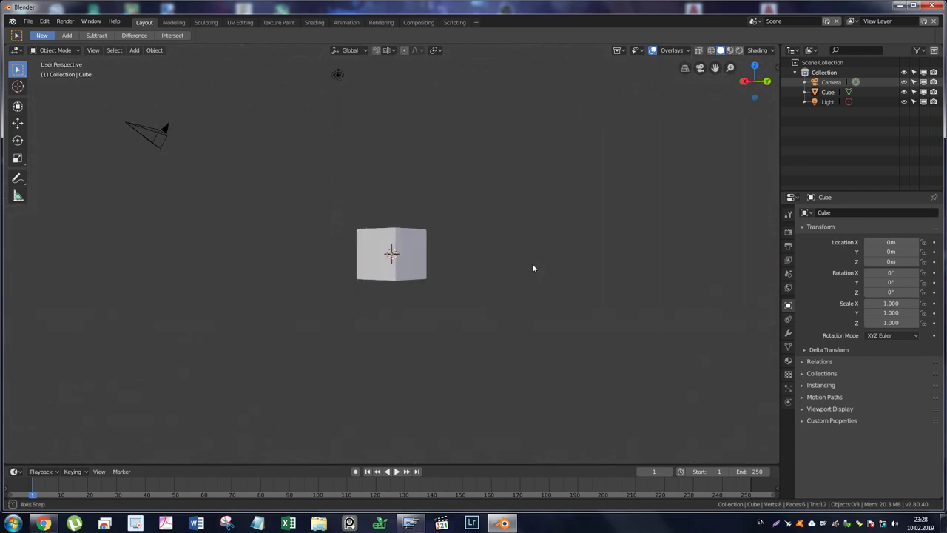
# Hide the Camera and Light in the Outliner and select the cube.
pyautogui.click(904, 82)
pyautogui.click(903, 101)
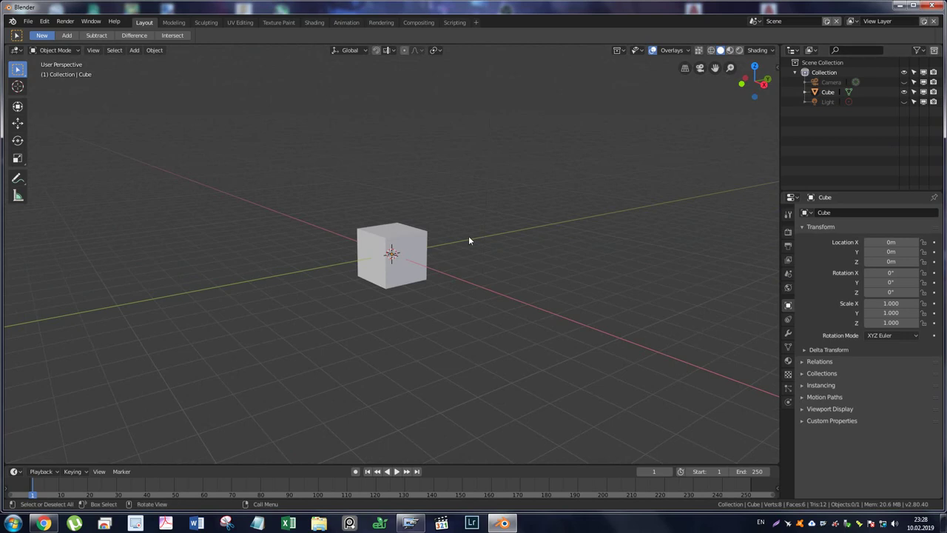
pyautogui.click(403, 248)
# Stretch the cube along X to scale 3.230 into a long box.
pyautogui.press('s')
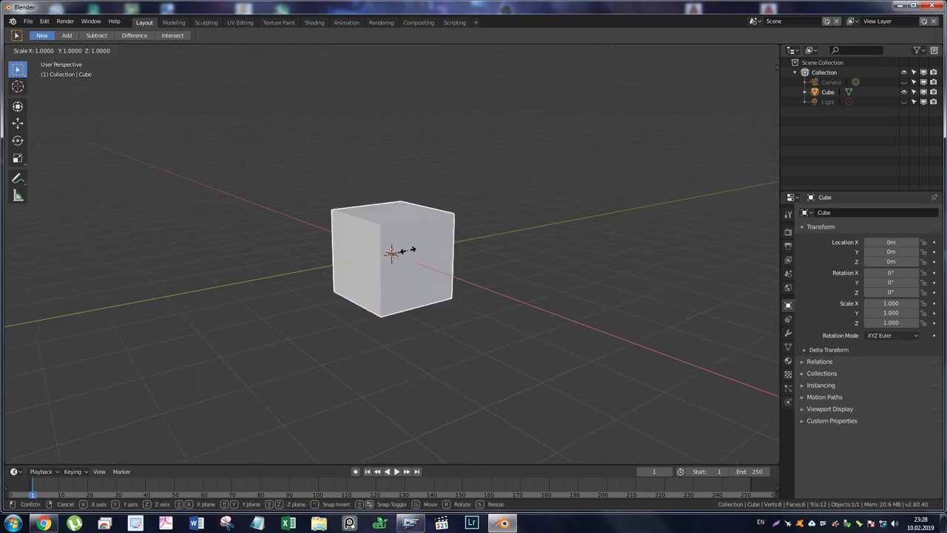
pyautogui.press('x')
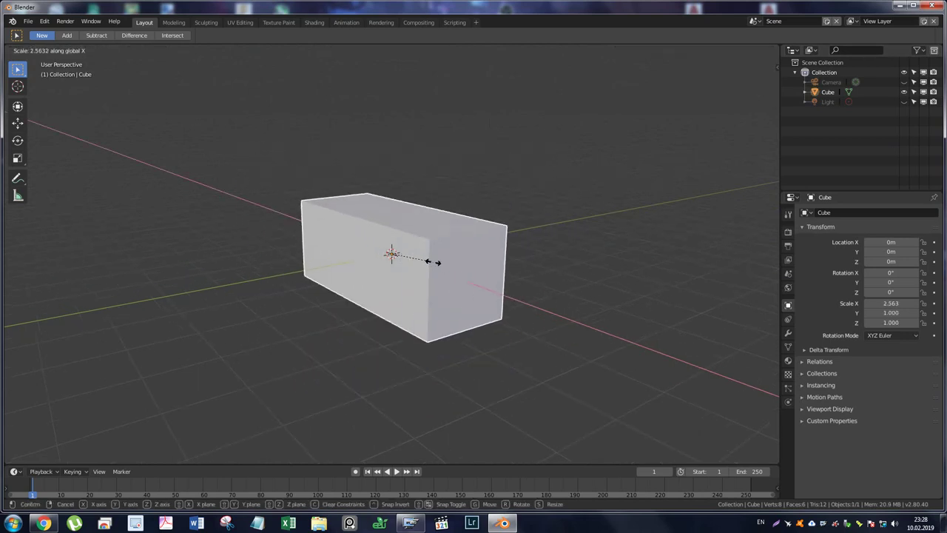
pyautogui.click(444, 266)
pyautogui.moveTo(396, 232)
pyautogui.mouseDown(button='middle')
pyautogui.moveTo(506, 235)
pyautogui.moveTo(533, 225)
pyautogui.mouseUp(button='middle')
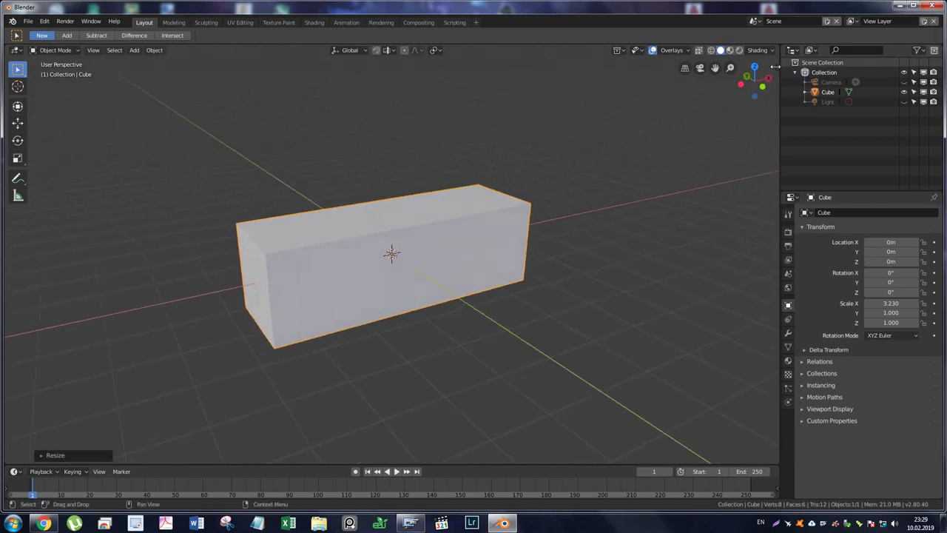
# Show the Fast Carve sidebar tab and look at the box from the front.
pyautogui.press('n')
pyautogui.click(774, 102)
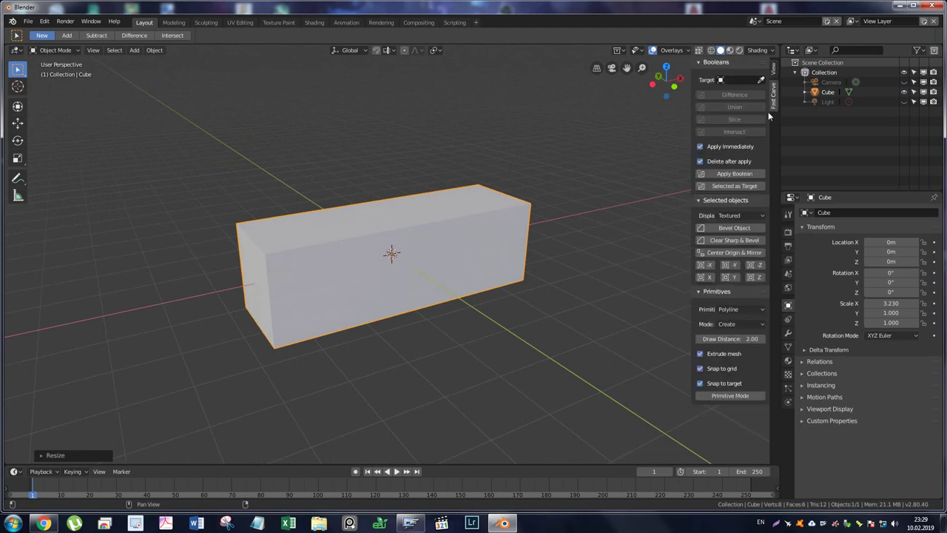
pyautogui.moveTo(405, 242); pyautogui.dragTo(482, 240, button='middle')
pyautogui.press('KP_1')
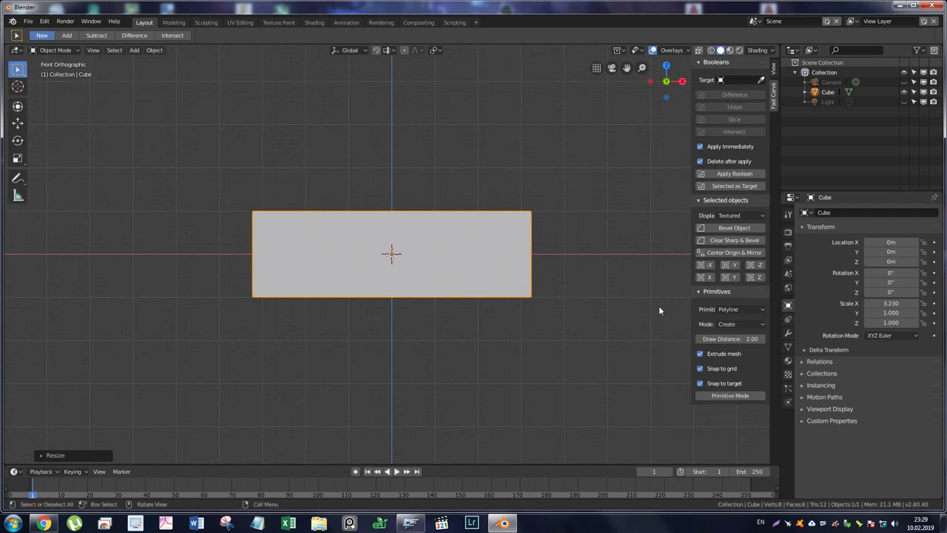
pyautogui.press('shift')
pyautogui.hotkey('ctrl', '-')
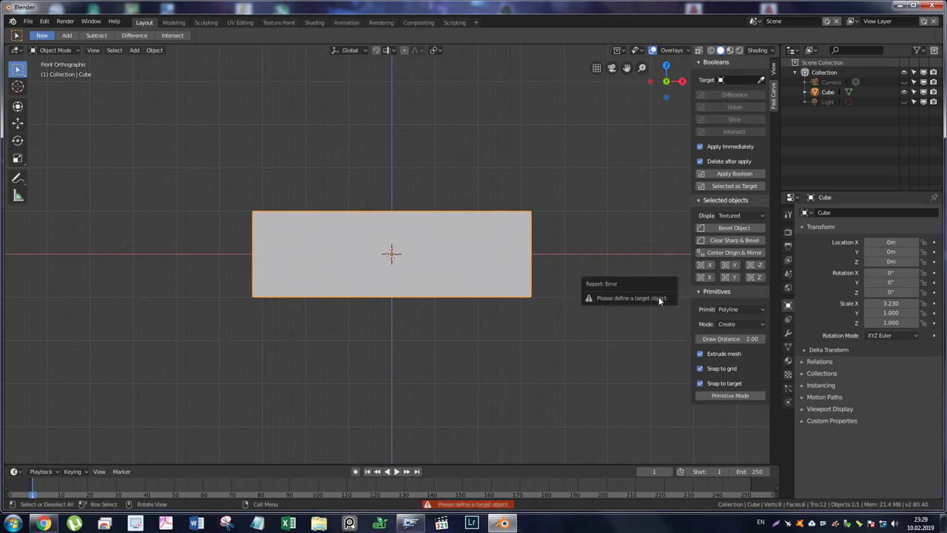
# Turn off Snap to target, set Cube as the boolean target, and enter Primitive Mode.
pyautogui.click(701, 382)
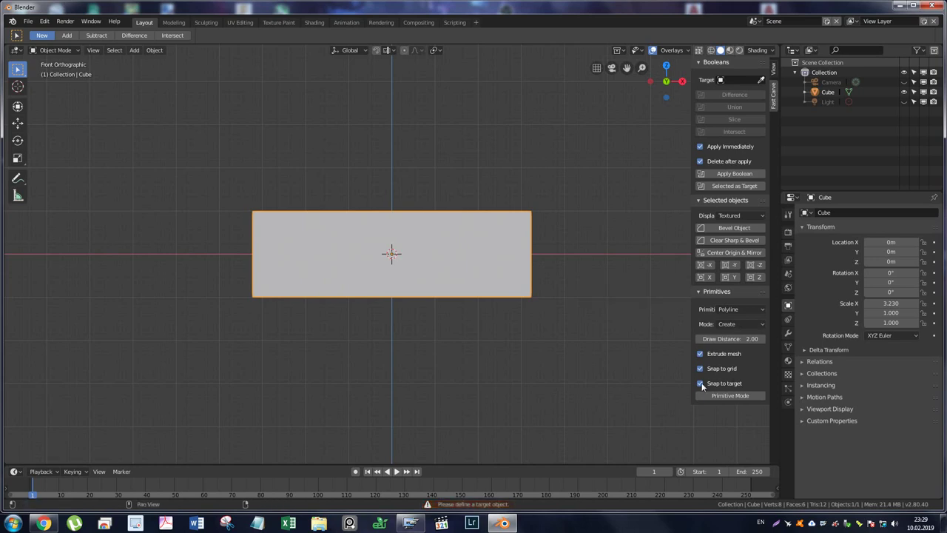
pyautogui.click(714, 396)
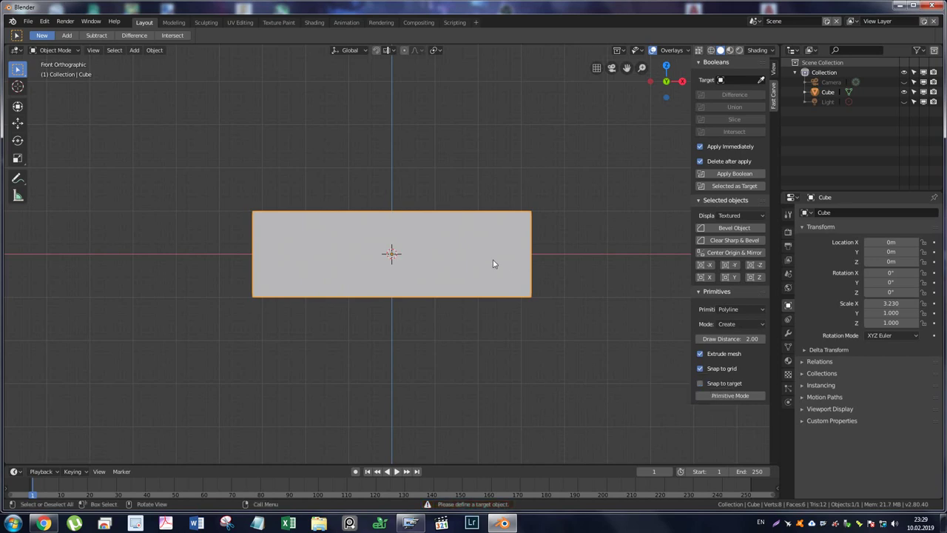
pyautogui.click(762, 80)
pyautogui.click(487, 226)
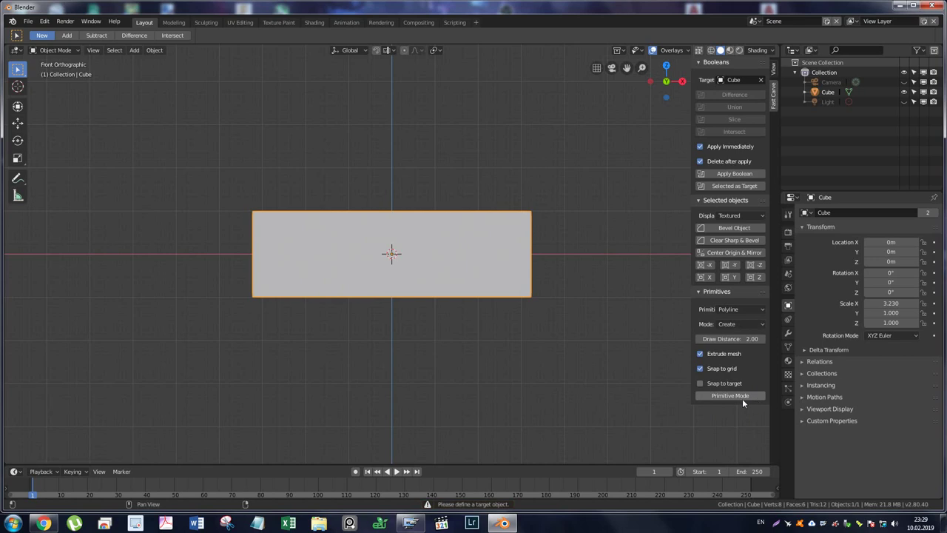
pyautogui.click(735, 397)
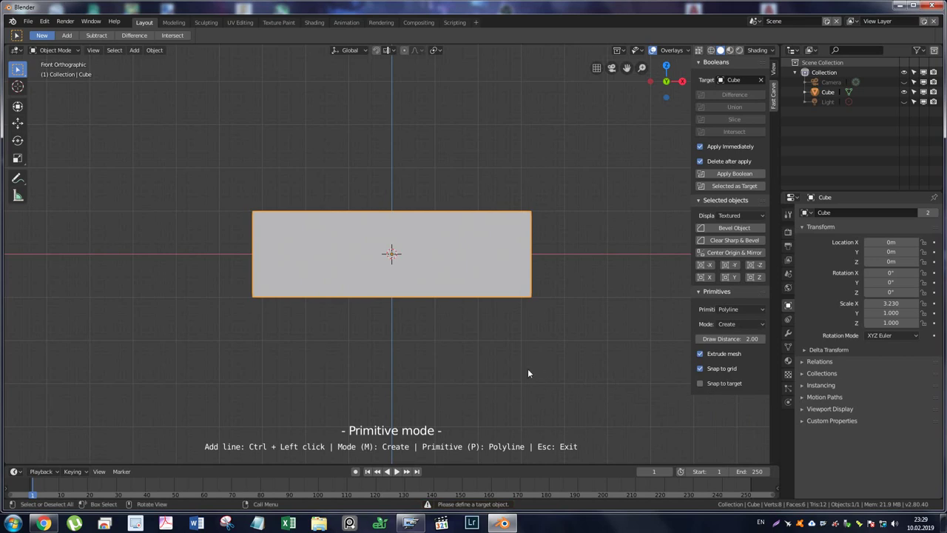
# Set the carve operation to Intersect and the primitive shape to Circle.
pyautogui.press('m')
pyautogui.press('m')
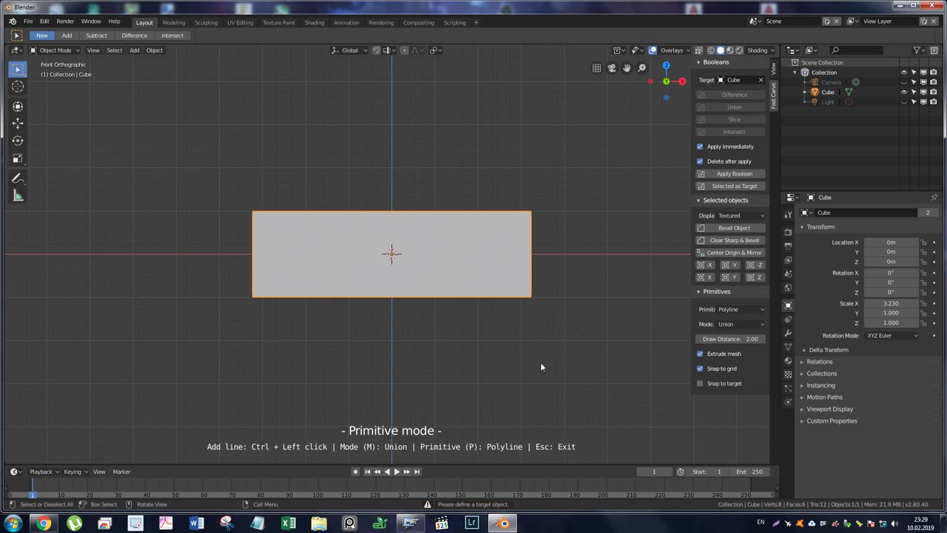
pyautogui.press('m')
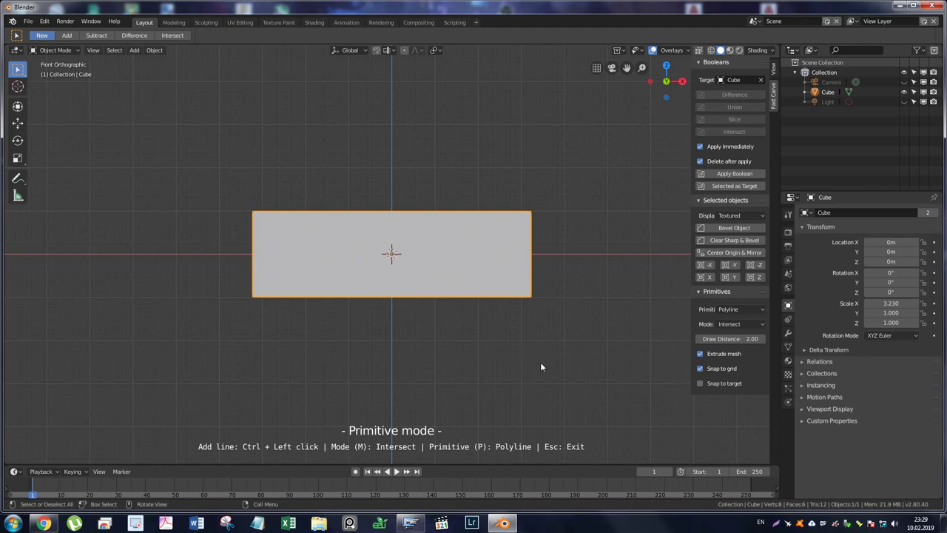
pyautogui.click(739, 309)
pyautogui.click(729, 290)
pyautogui.press('p')
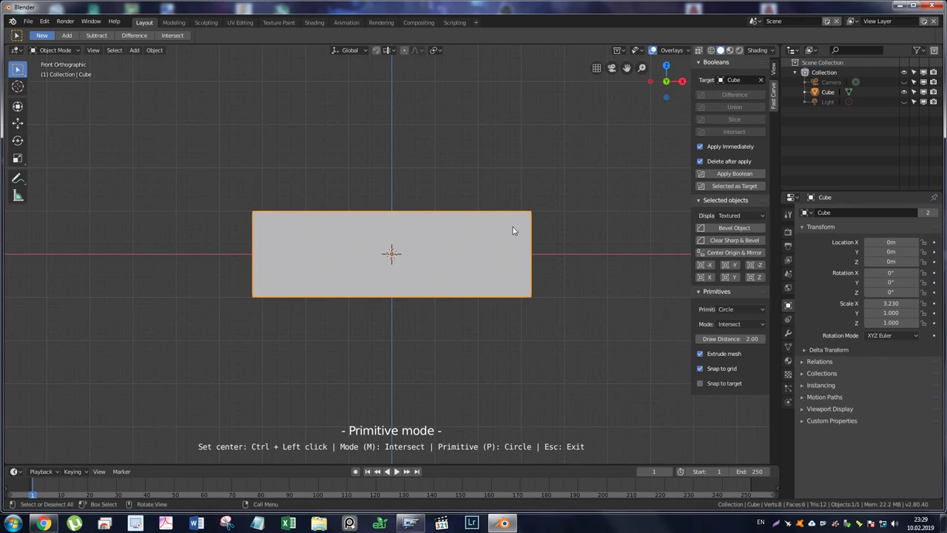
# Draw a trial circle on the box's right end, apply the intersect cut, then undo it.
pyautogui.keyDown('ctrl'); pyautogui.click(509, 228); pyautogui.keyUp('ctrl')
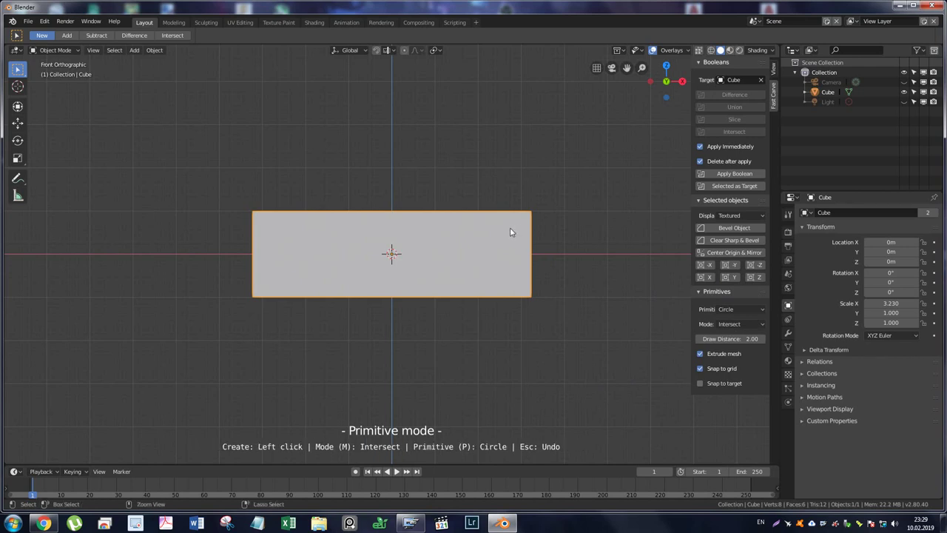
pyautogui.click(524, 239)
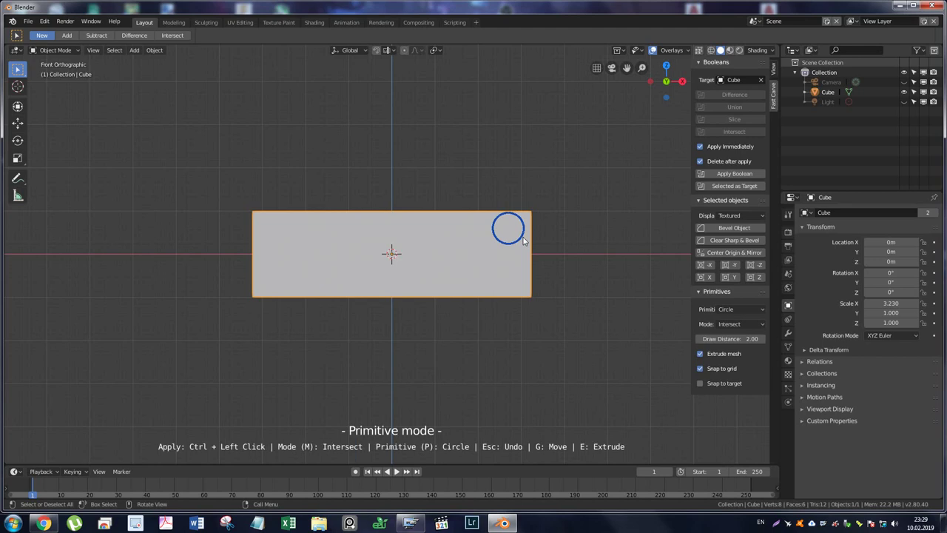
pyautogui.scroll(2, 522, 235)
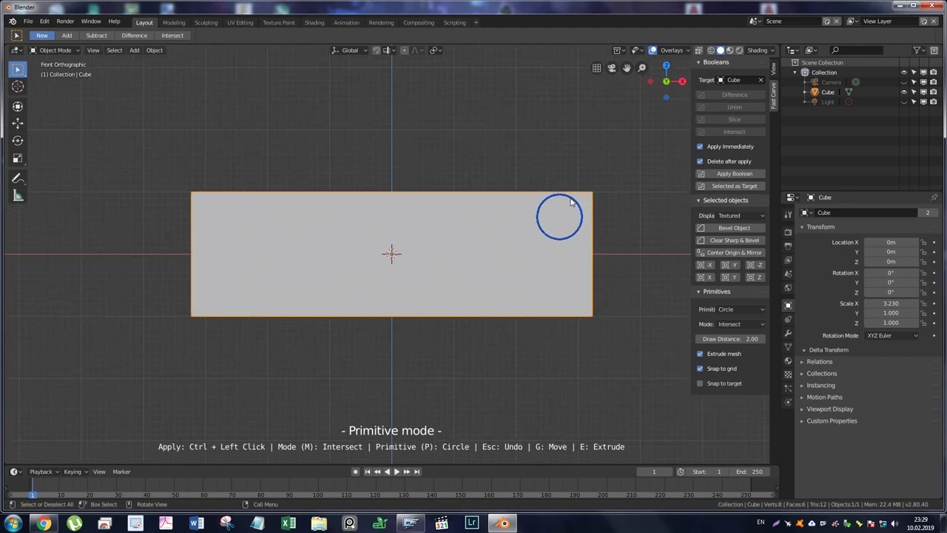
pyautogui.press('g')
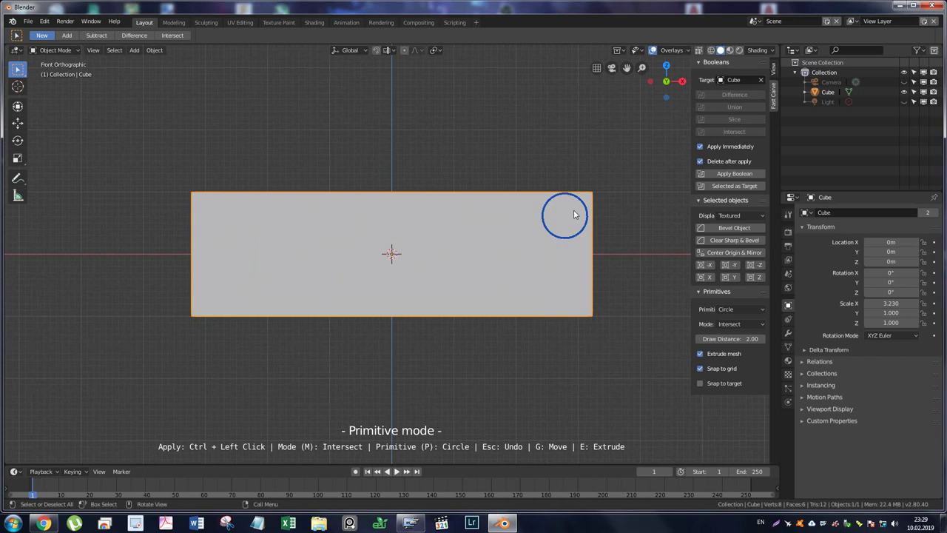
pyautogui.keyDown('ctrl'); pyautogui.click(529, 227); pyautogui.keyUp('ctrl')
pyautogui.click(734, 324)
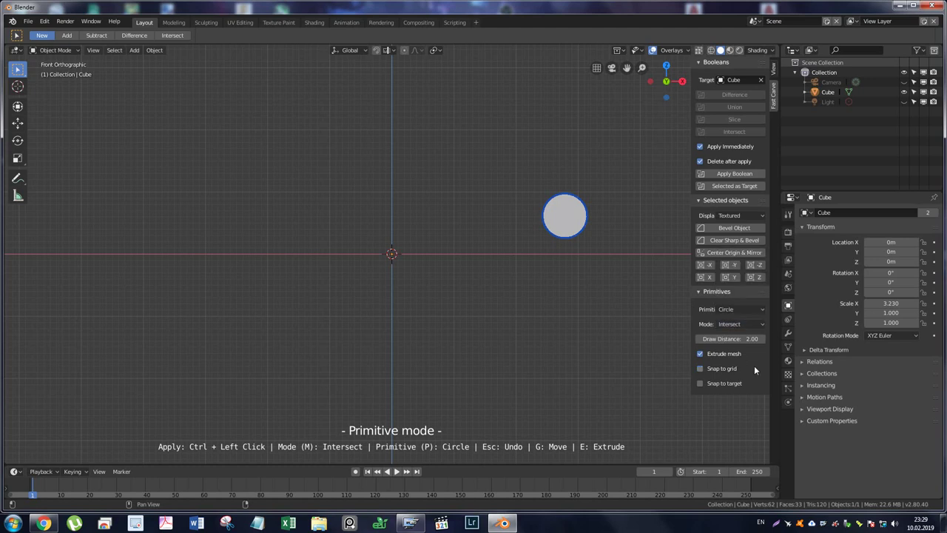
pyautogui.hotkey('ctrl', 'z')
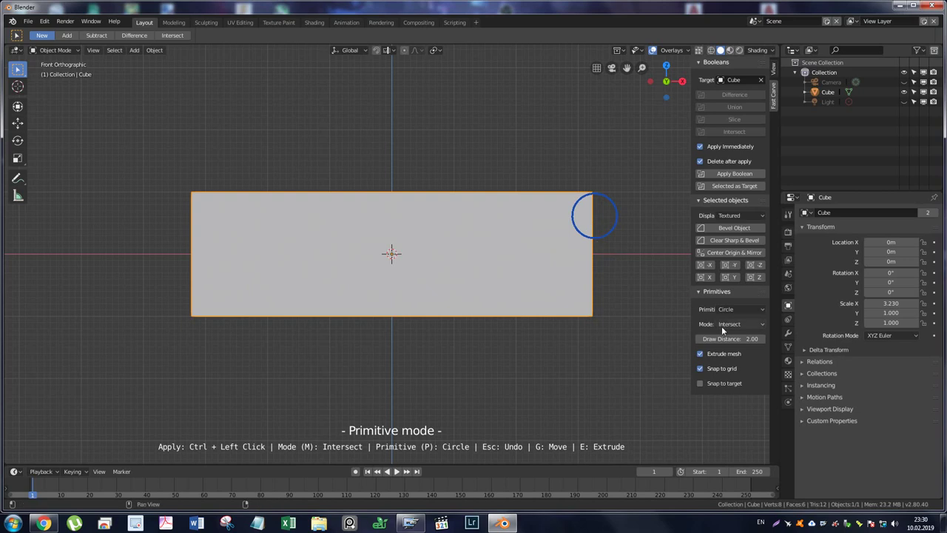
# Try another intersect cut at the box's right edge, discard it, and leave primitive mode.
pyautogui.keyDown('ctrl'); pyautogui.click(543, 220); pyautogui.keyUp('ctrl')
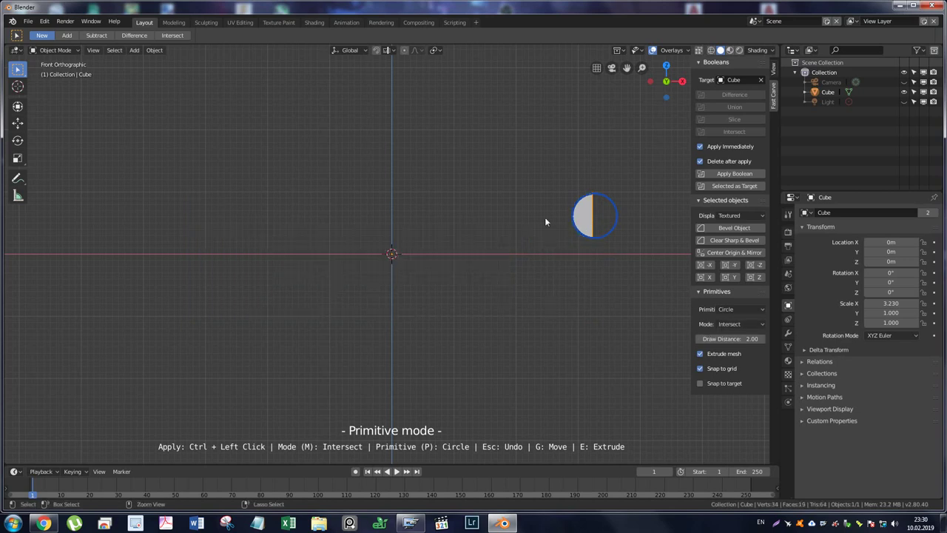
pyautogui.press('Escape')
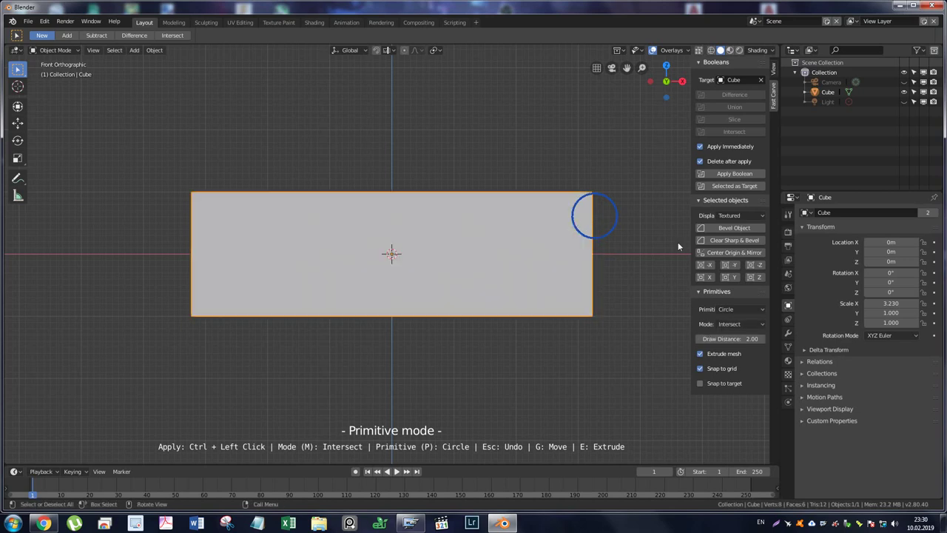
pyautogui.click(738, 323)
pyautogui.press('Escape')
pyautogui.press('Escape')
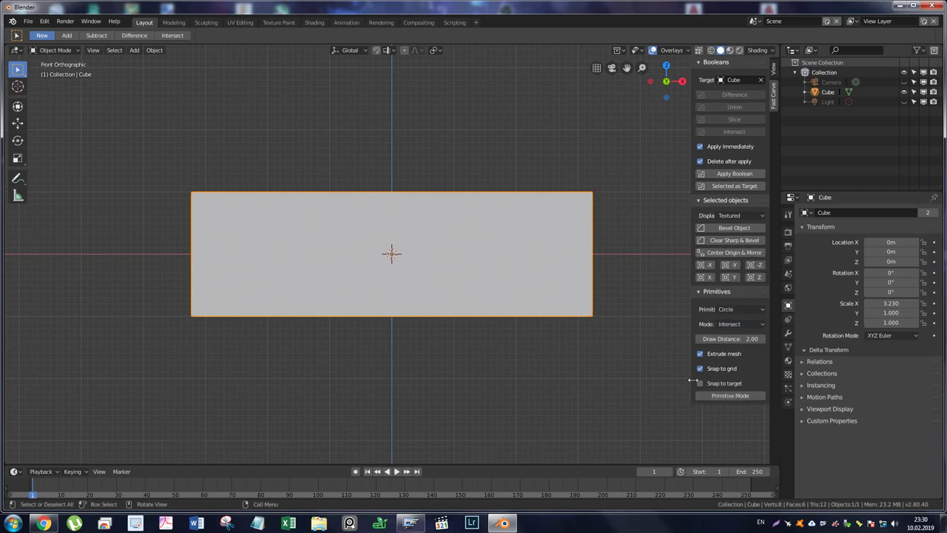
# Restart primitive carving in Difference mode with Polyline as the shape, viewed in perspective.
pyautogui.click(707, 394)
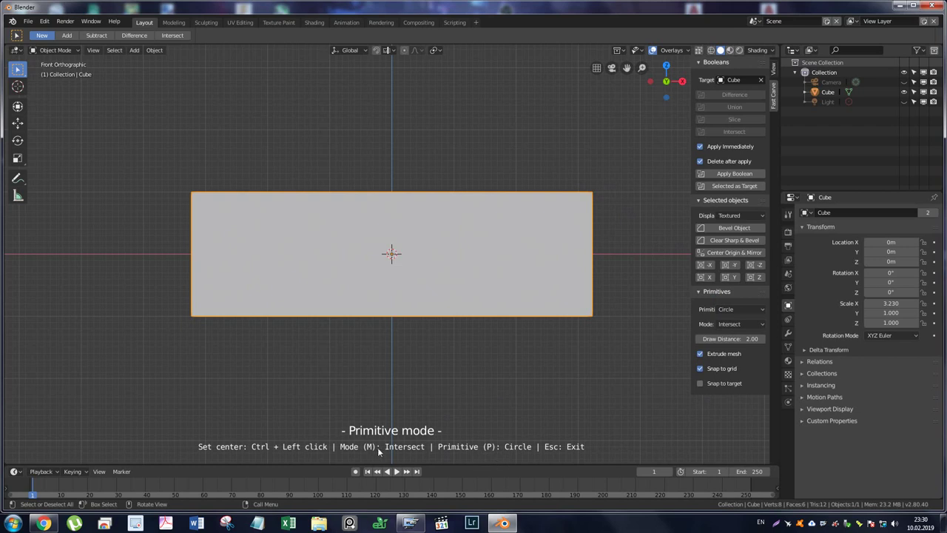
pyautogui.press('m')
pyautogui.press('m')
pyautogui.press('m')
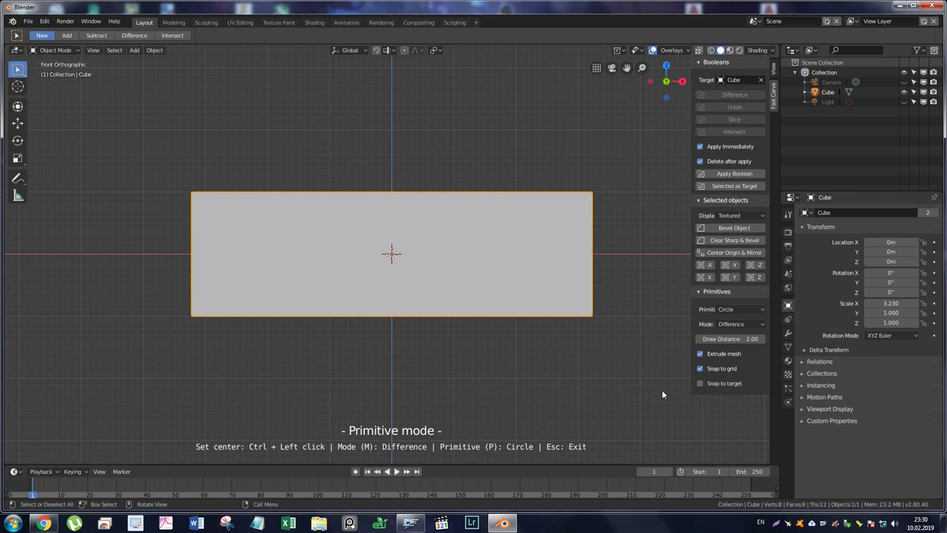
pyautogui.click(738, 311)
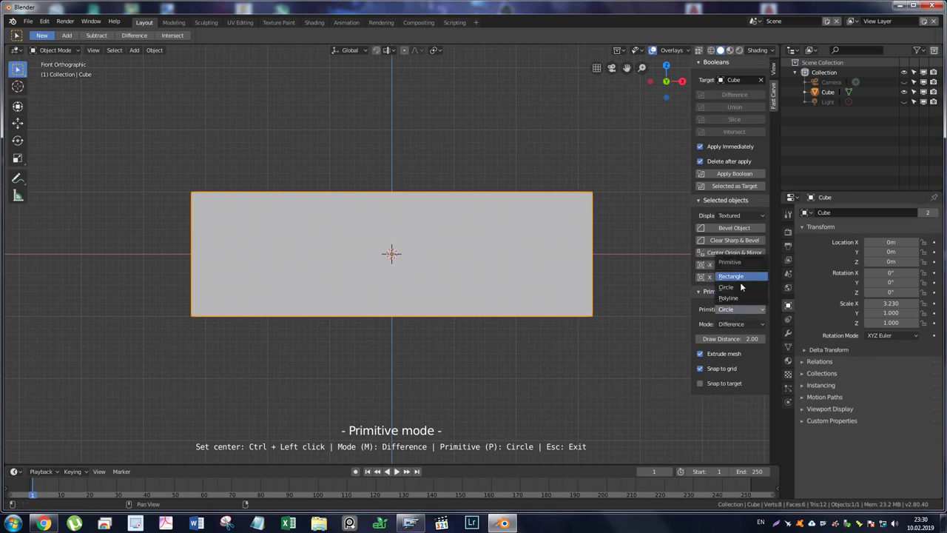
pyautogui.click(739, 299)
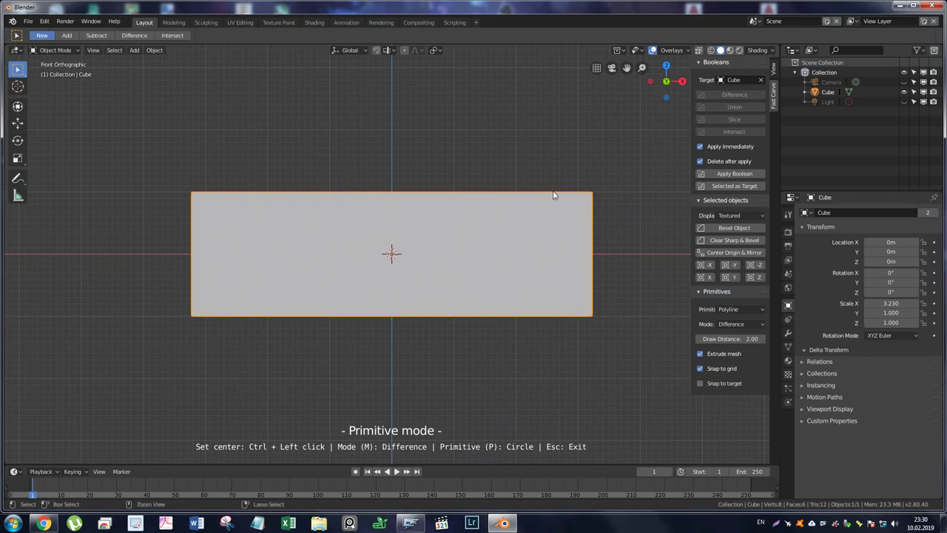
pyautogui.scroll(2, 554, 194)
pyautogui.moveTo(585, 195)
pyautogui.mouseDown(button='middle')
pyautogui.moveTo(502, 225)
pyautogui.moveTo(567, 229)
pyautogui.moveTo(528, 200)
pyautogui.moveTo(607, 239)
pyautogui.moveTo(604, 257)
pyautogui.moveTo(422, 200)
pyautogui.moveTo(488, 225)
pyautogui.moveTo(489, 278)
pyautogui.mouseUp(button='middle')
pyautogui.scroll(-3, 567, 228)
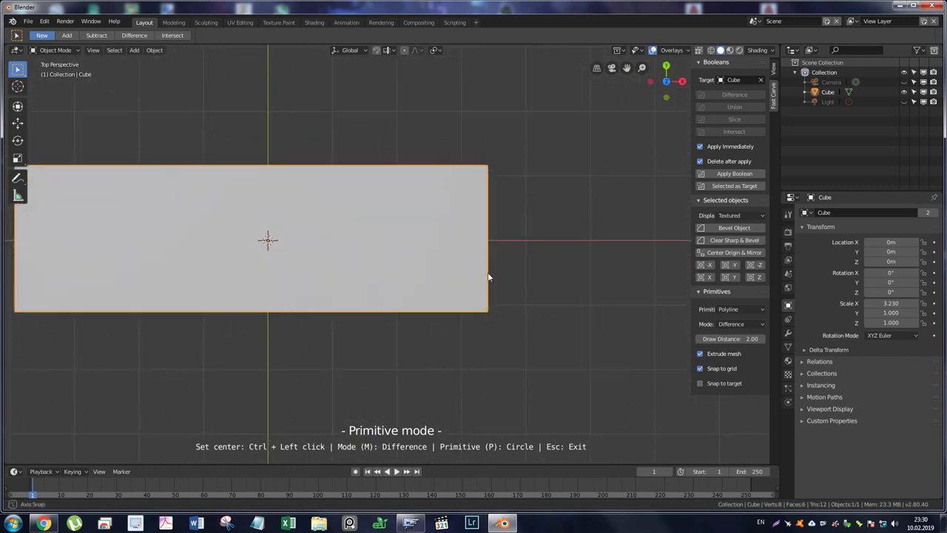
# Start and cancel trial polyline points beside and above the box.
pyautogui.keyDown('ctrl'); pyautogui.click(462, 188); pyautogui.keyUp('ctrl')
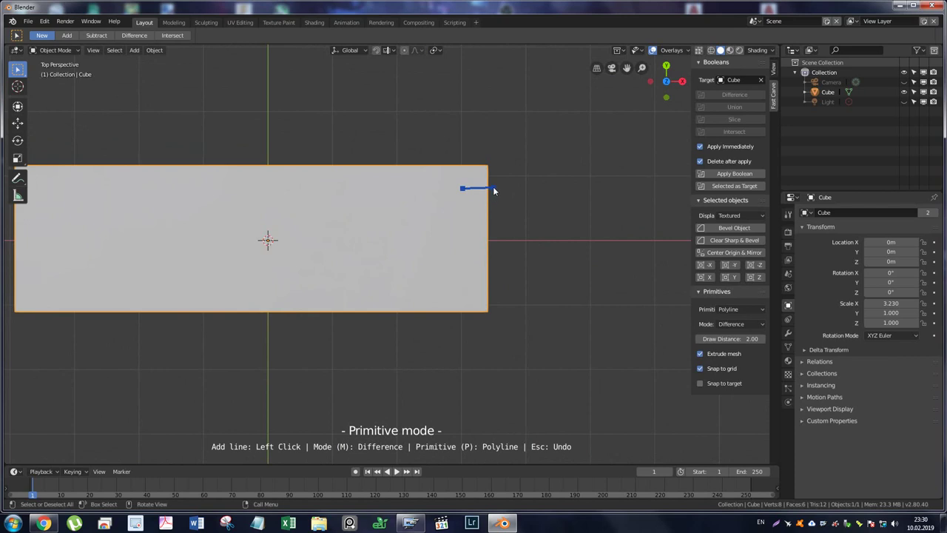
pyautogui.press('Escape')
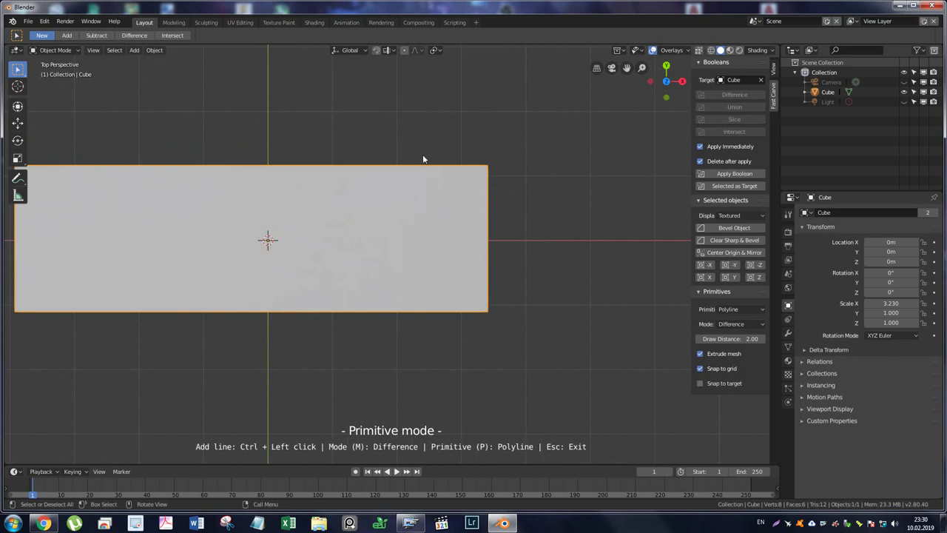
pyautogui.keyDown('ctrl'); pyautogui.click(268, 145); pyautogui.keyUp('ctrl')
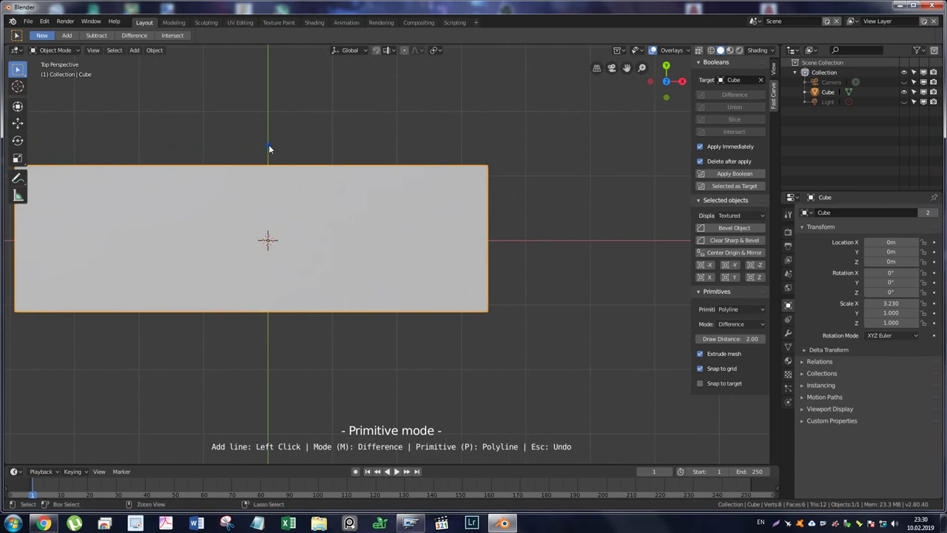
pyautogui.press('Escape')
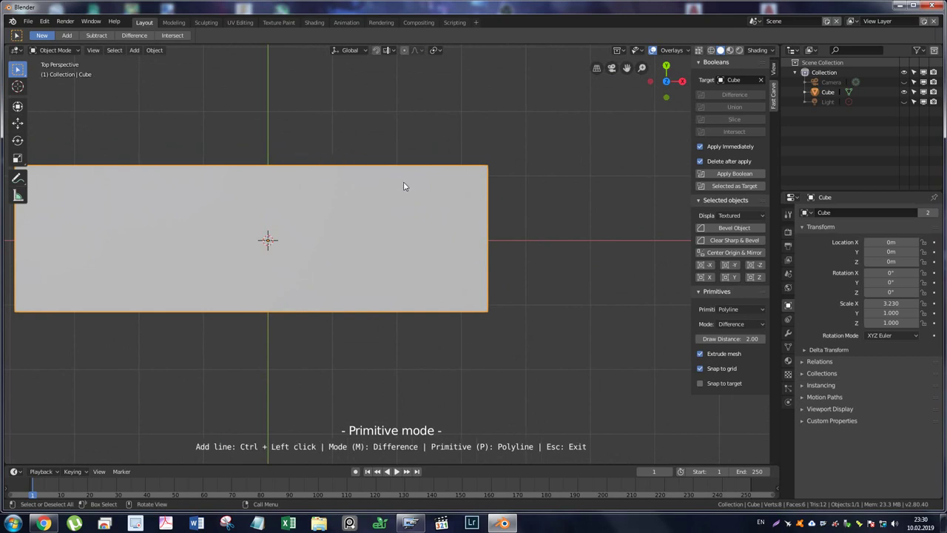
pyautogui.scroll(-1, 366, 209)
pyautogui.scroll(-2, 365, 209)
pyautogui.scroll(1, 366, 210)
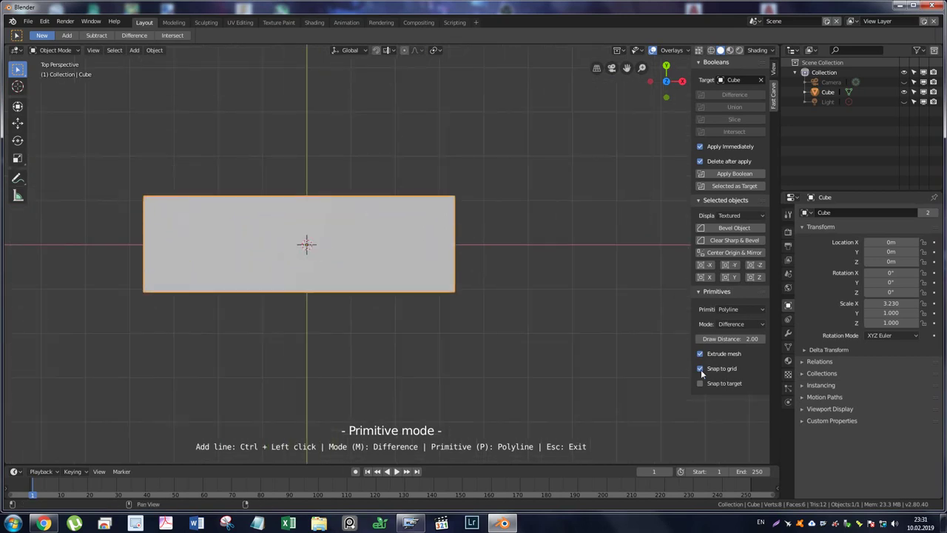
# Begin another polyline above the box, dismiss the mode choices, and cancel it.
pyautogui.keyDown('ctrl'); pyautogui.click(326, 170); pyautogui.keyUp('ctrl')
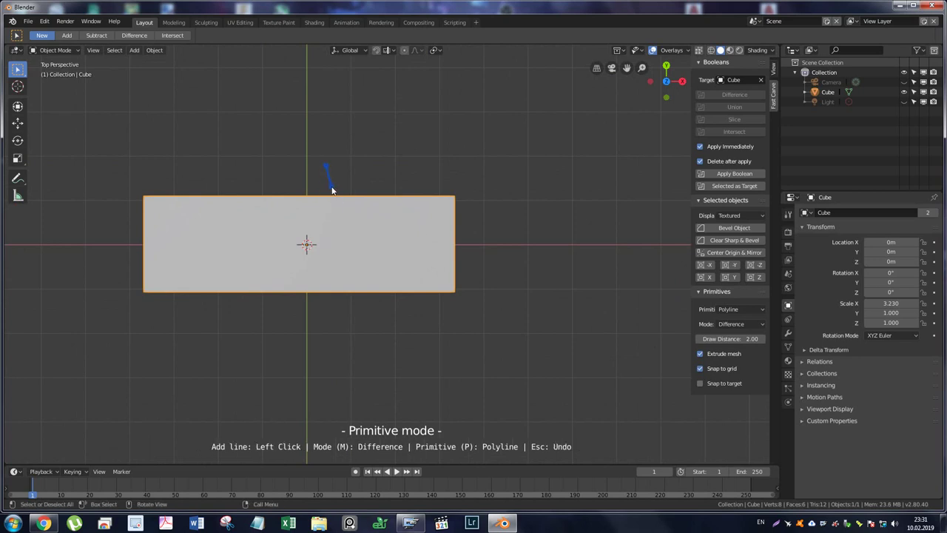
pyautogui.hotkey('ctrl', 'Tab')
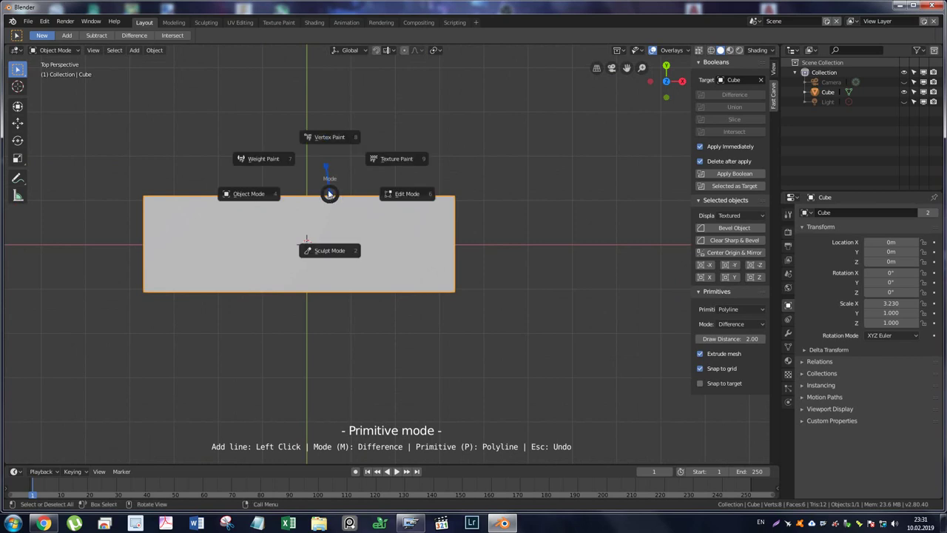
pyautogui.press('Escape')
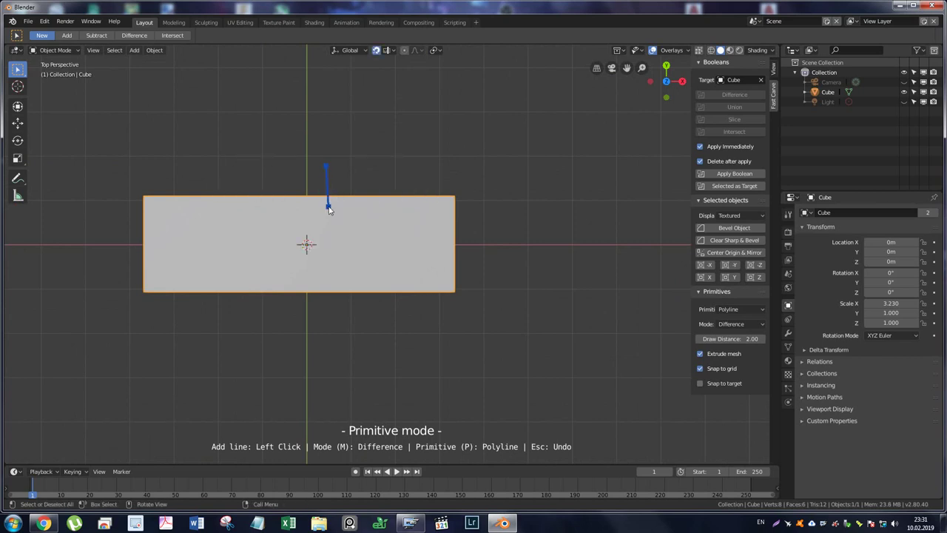
pyautogui.scroll(-5, 331, 194)
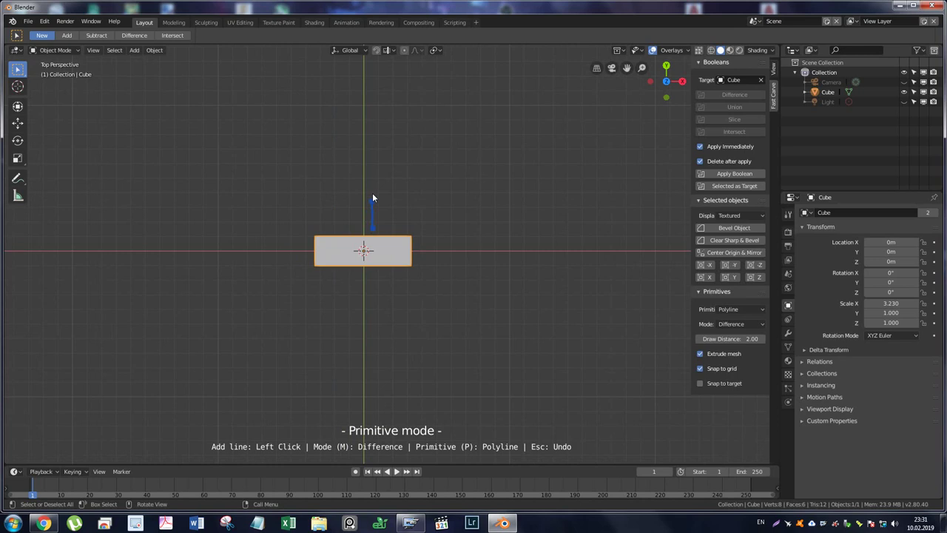
pyautogui.press('Escape')
pyautogui.scroll(3, 434, 233)
pyautogui.scroll(3, 434, 233)
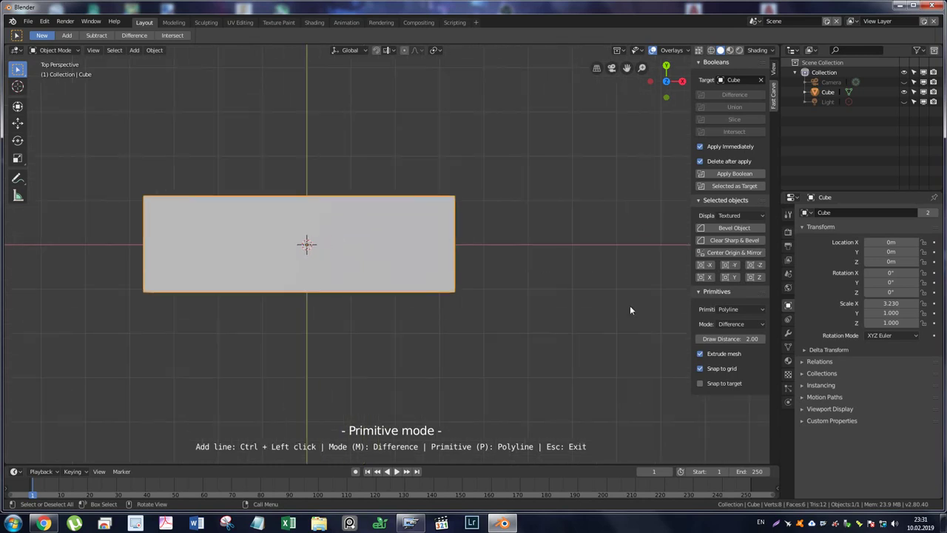
# Turn on Snap to grid and draw a triangular polyline outline above the box.
pyautogui.click(701, 368)
pyautogui.keyDown('ctrl'); pyautogui.click(349, 153); pyautogui.keyUp('ctrl')
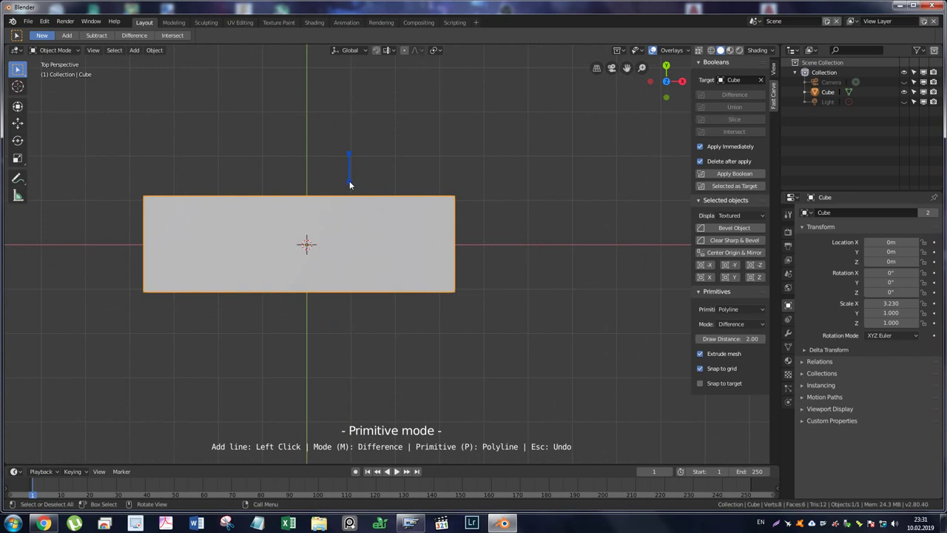
pyautogui.click(333, 180)
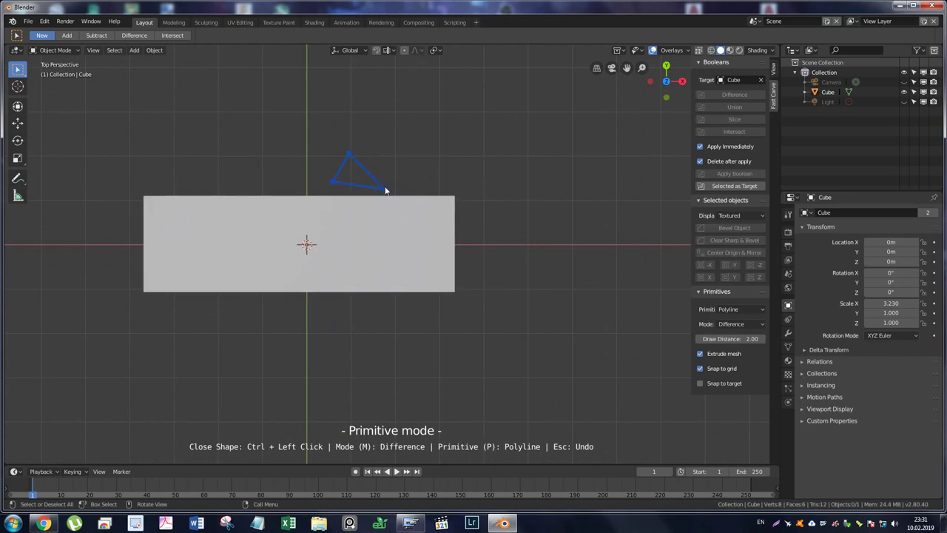
pyautogui.keyDown('ctrl'); pyautogui.click(444, 179); pyautogui.keyUp('ctrl')
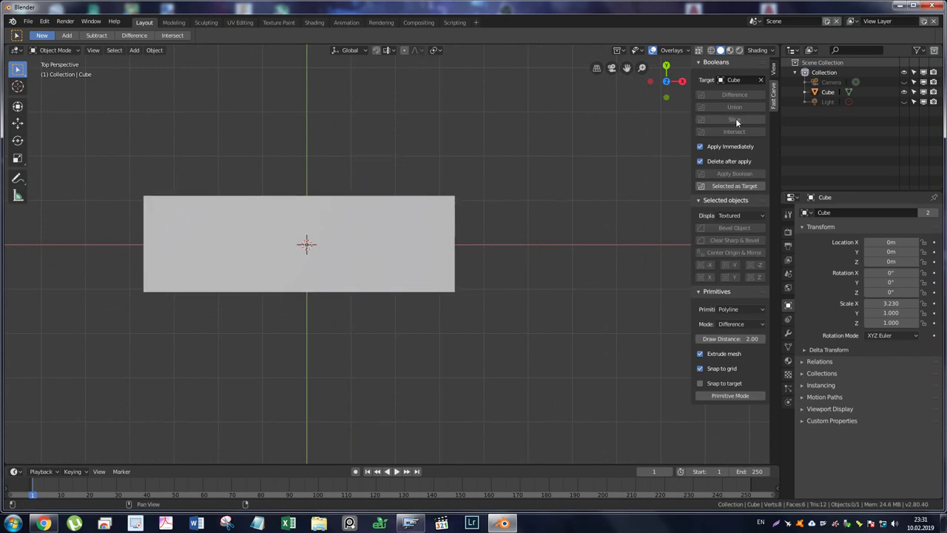
# Switch the sidebar to View and back, then hide the Fast Carve panel.
pyautogui.click(773, 72)
pyautogui.click(774, 93)
pyautogui.moveTo(691, 179); pyautogui.dragTo(770, 180)
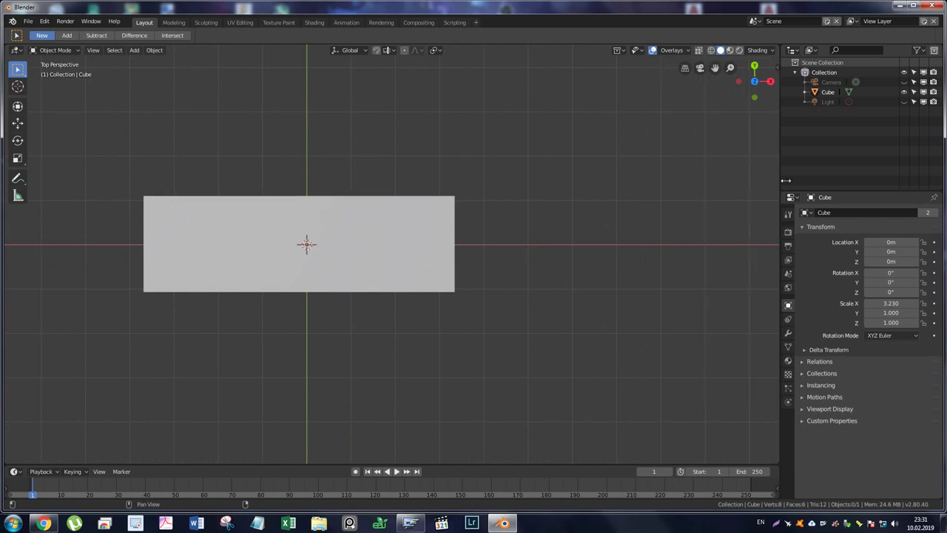
# Reselect the long box, turn off Apply Immediately, keep Snap to target off, and enter Primitive Mode.
pyautogui.click(778, 72)
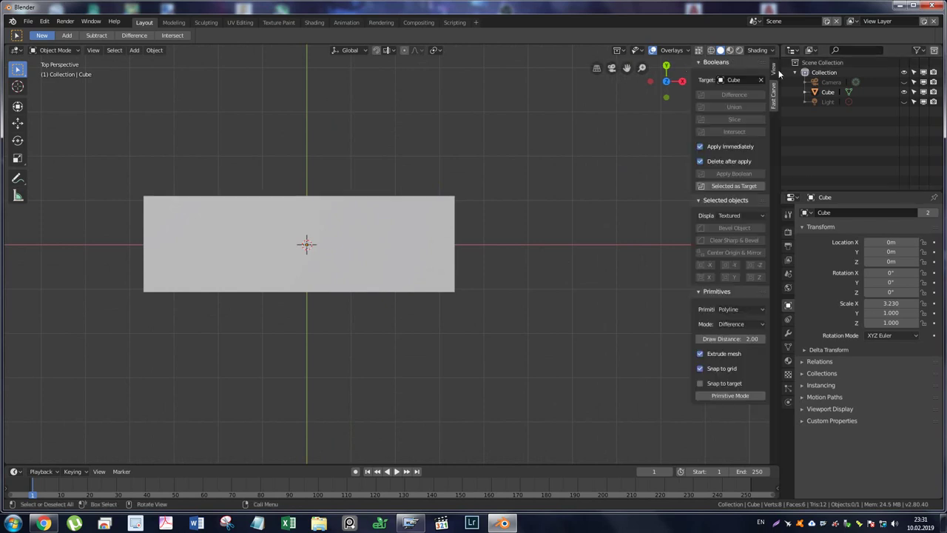
pyautogui.click(412, 225)
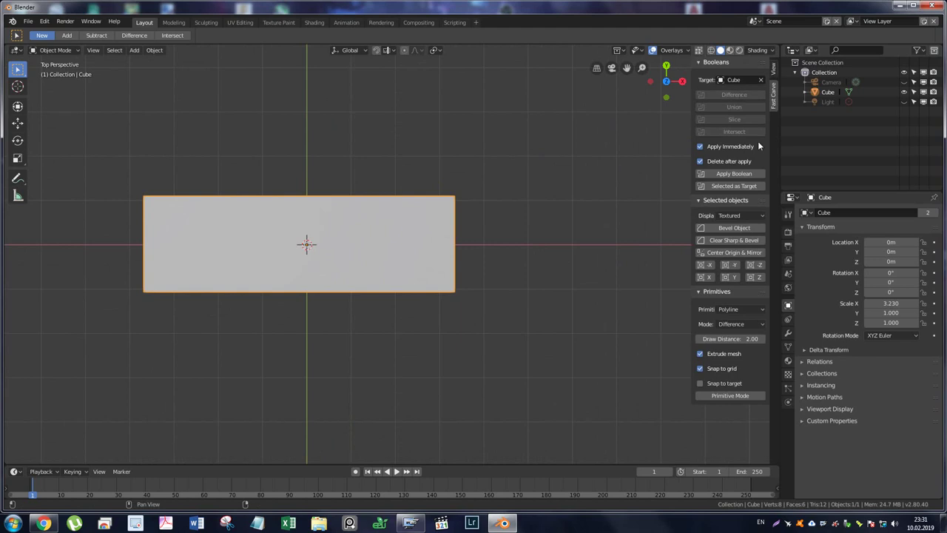
pyautogui.click(700, 147)
pyautogui.click(729, 384)
pyautogui.click(733, 385)
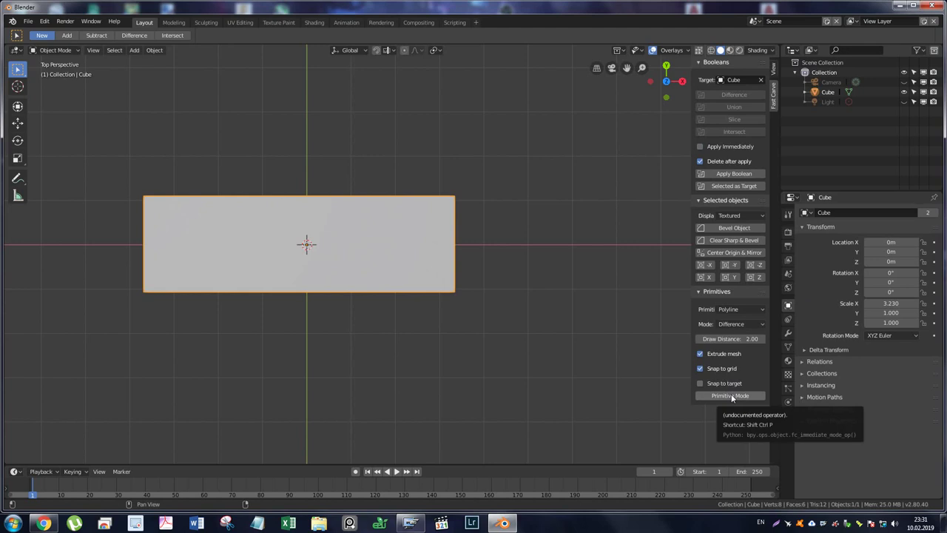
pyautogui.click(731, 396)
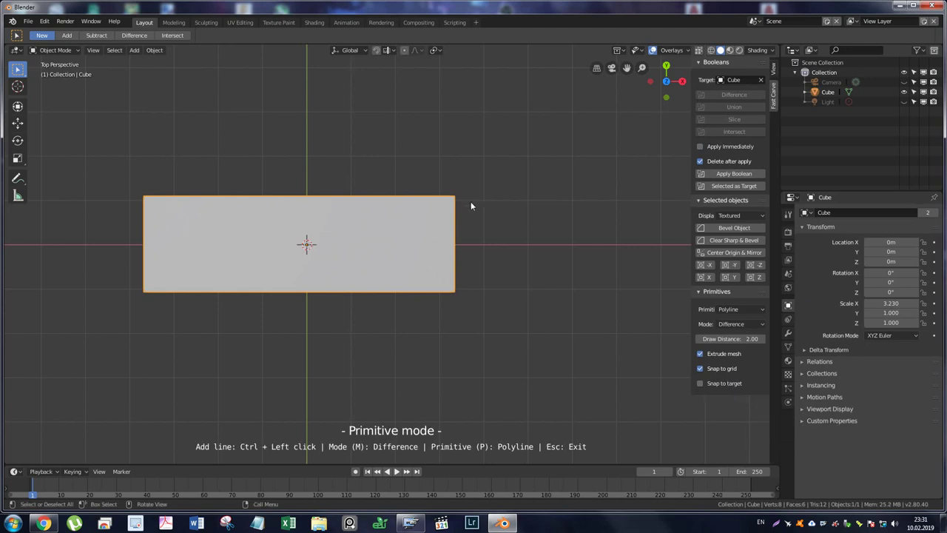
# Set the carve shape to Circle and place trial circles beside the box, discarding each.
pyautogui.click(729, 309)
pyautogui.click(729, 286)
pyautogui.click(541, 239)
pyautogui.press('Escape')
pyautogui.click(700, 370)
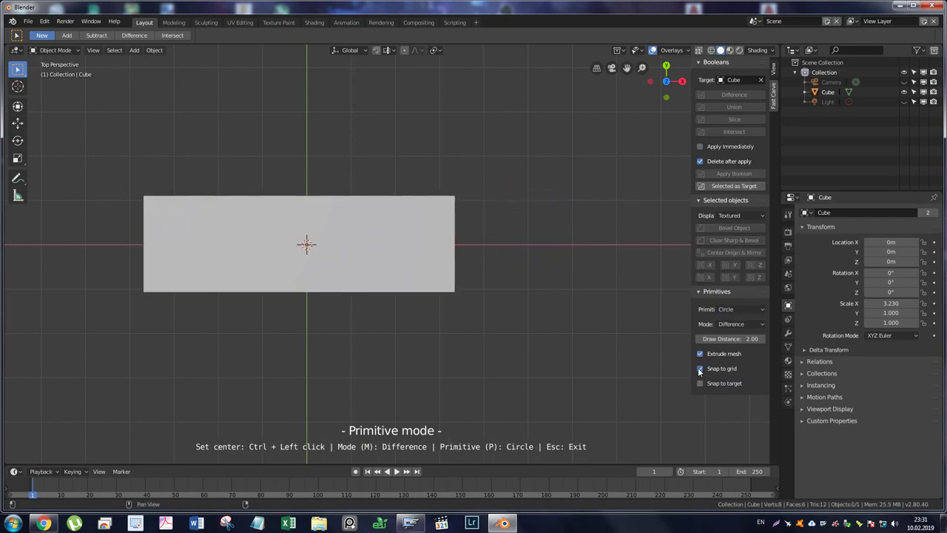
pyautogui.click(530, 242)
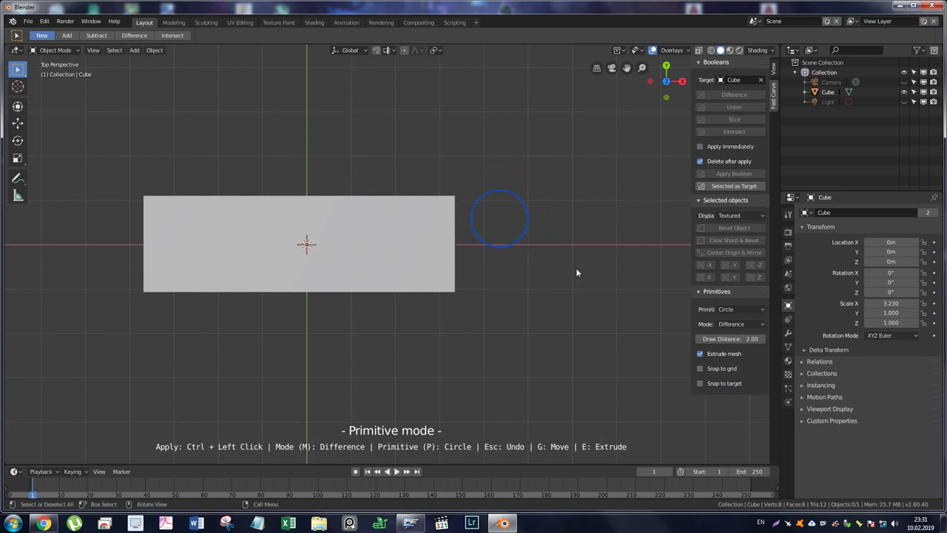
pyautogui.press('Escape')
# Re-enable grid snapping, zoom the view out and back in, and bring up File > New.
pyautogui.click(700, 369)
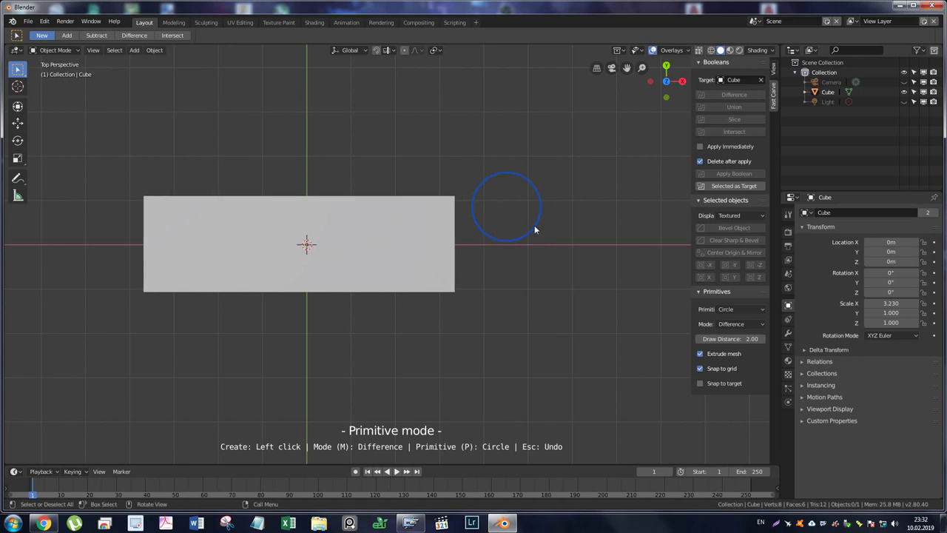
pyautogui.scroll(-4, 528, 217)
pyautogui.scroll(-2, 517, 216)
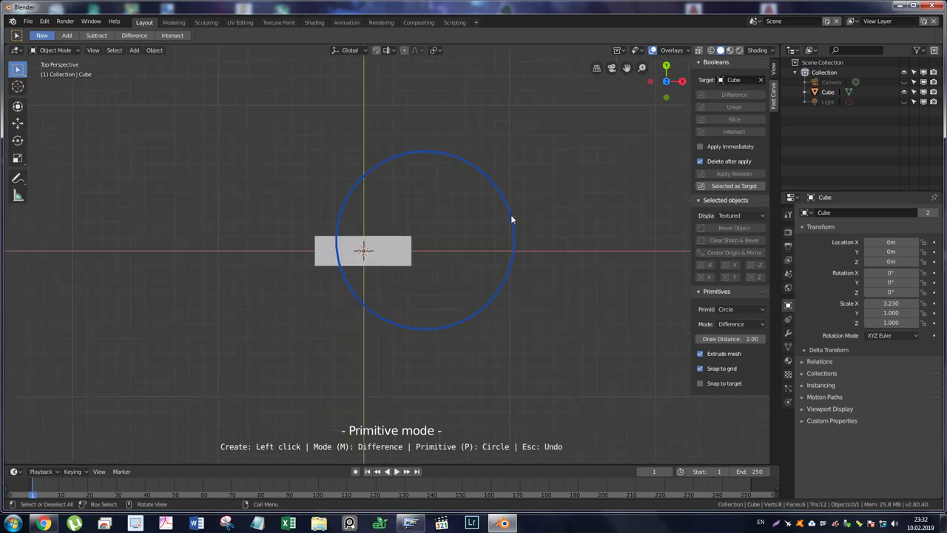
pyautogui.scroll(-4, 503, 222)
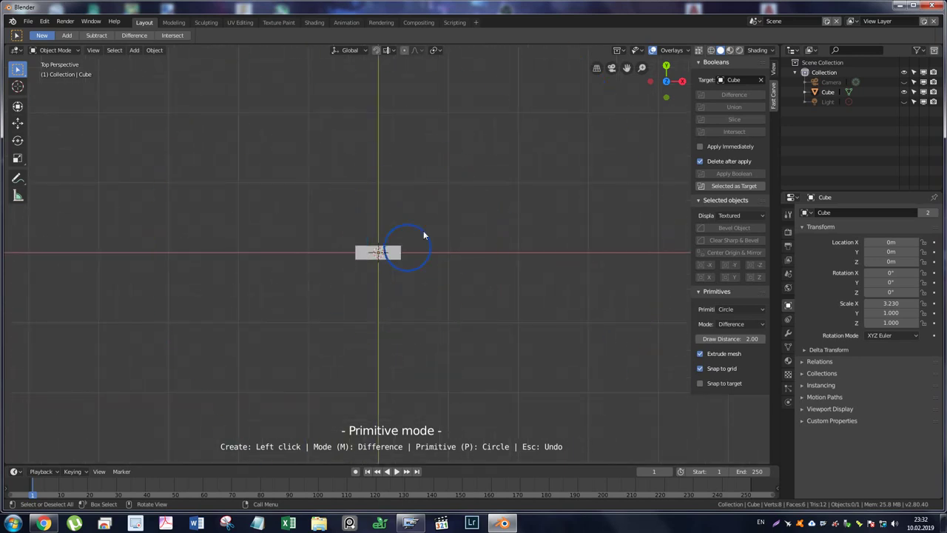
pyautogui.scroll(7, 423, 235)
pyautogui.scroll(6, 459, 228)
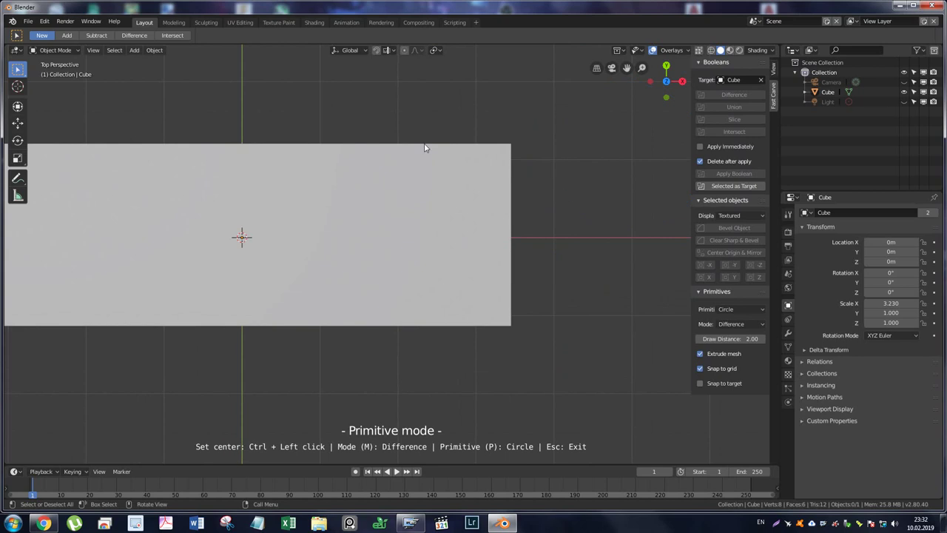
pyautogui.click(27, 21)
pyautogui.moveTo(42, 32)
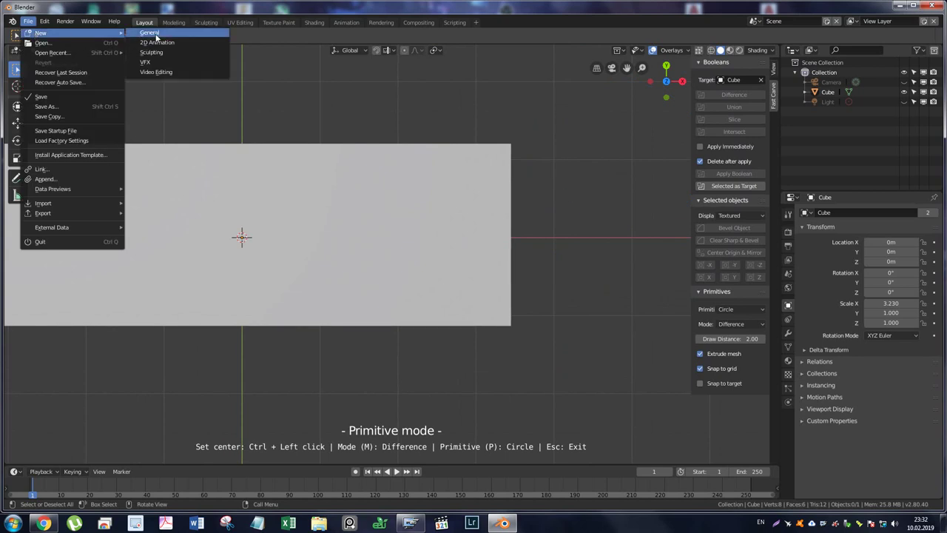
# Start a new General file and stretch the default cube along X in front view.
pyautogui.click(156, 34)
pyautogui.click(412, 242)
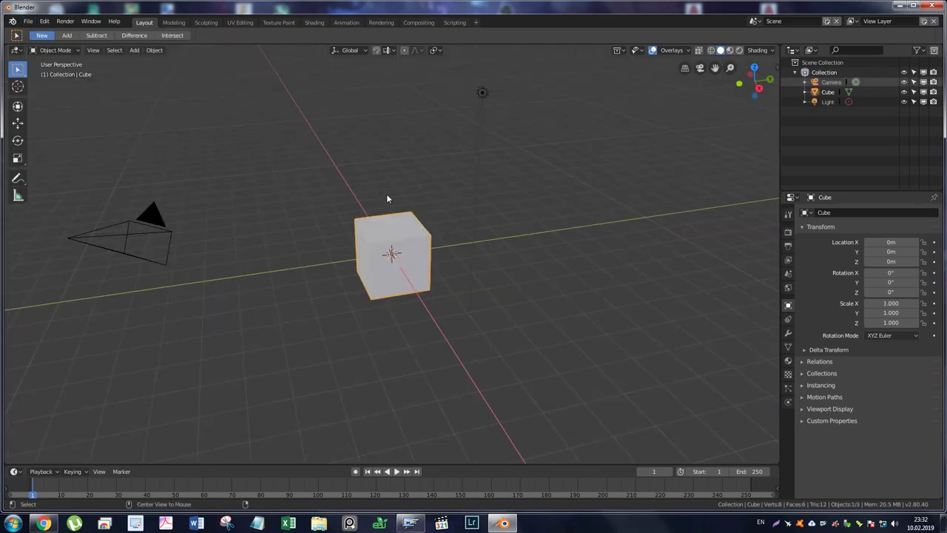
pyautogui.press('KP_1')
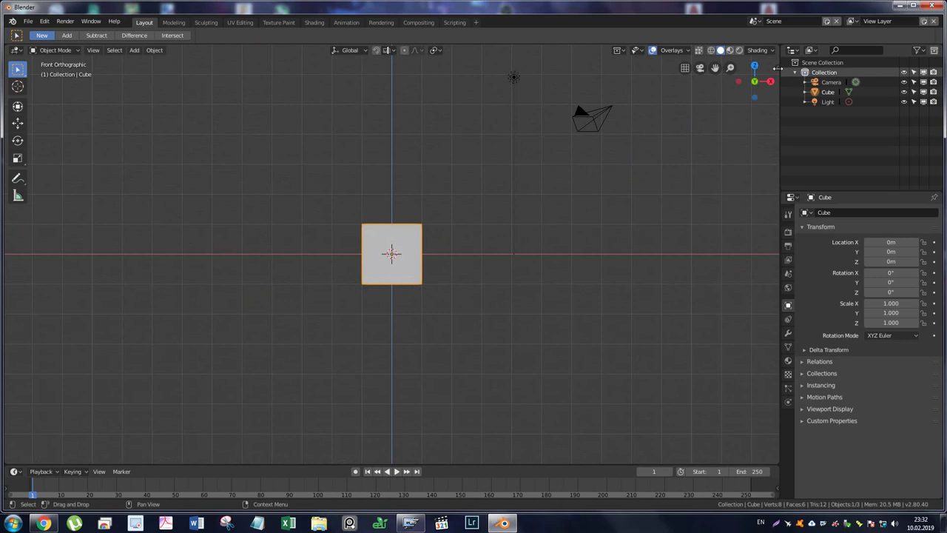
pyautogui.press('s')
pyautogui.press('x')
pyautogui.click(447, 239)
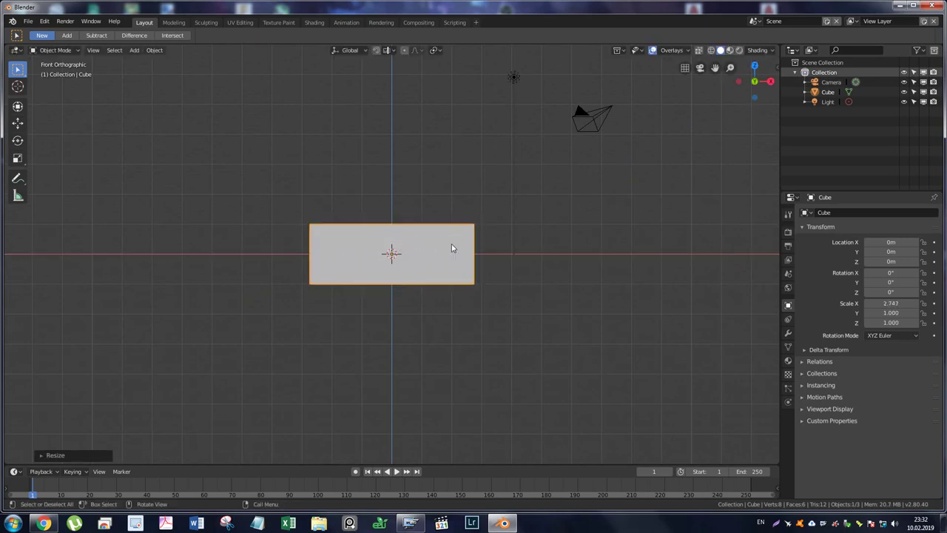
pyautogui.moveTo(434, 219)
pyautogui.mouseDown(button='middle')
pyautogui.moveTo(417, 179)
pyautogui.moveTo(447, 237)
pyautogui.moveTo(440, 225)
pyautogui.mouseUp(button='middle')
# Apply the box's scale so it reads 1.000 with dimensions 5.49 × 2 × 2 m.
pyautogui.hotkey('ctrl', 'a')
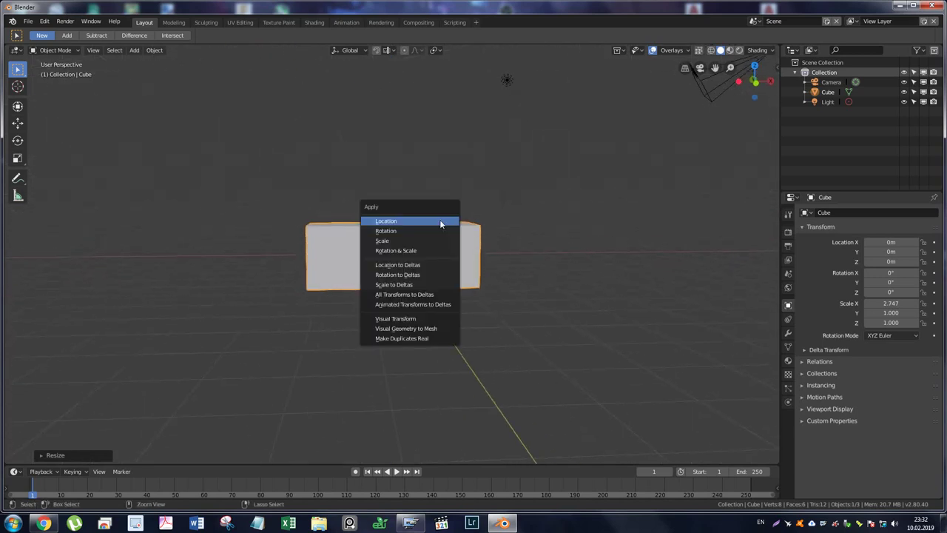
pyautogui.click(419, 240)
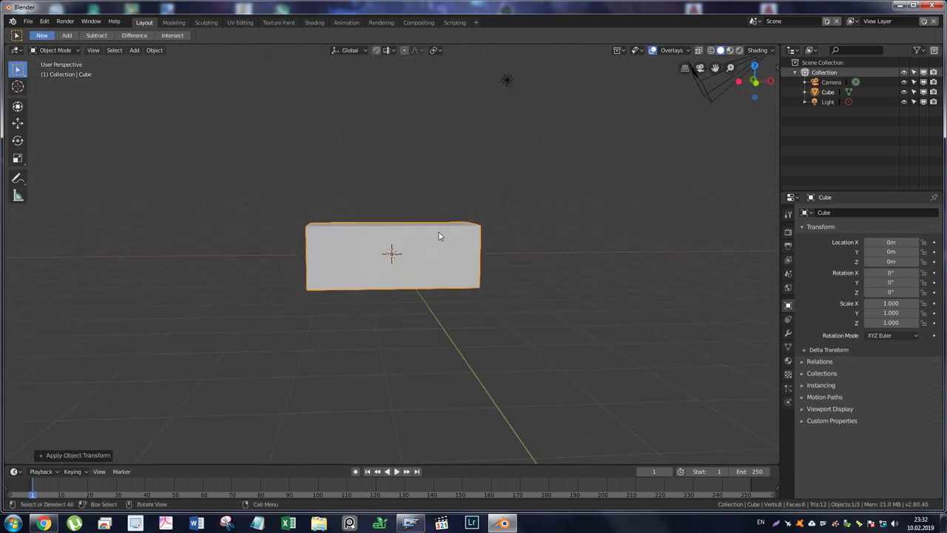
pyautogui.keyDown('alt'); pyautogui.moveTo(432, 237); pyautogui.dragTo(441, 273, button='middle'); pyautogui.keyUp('alt')
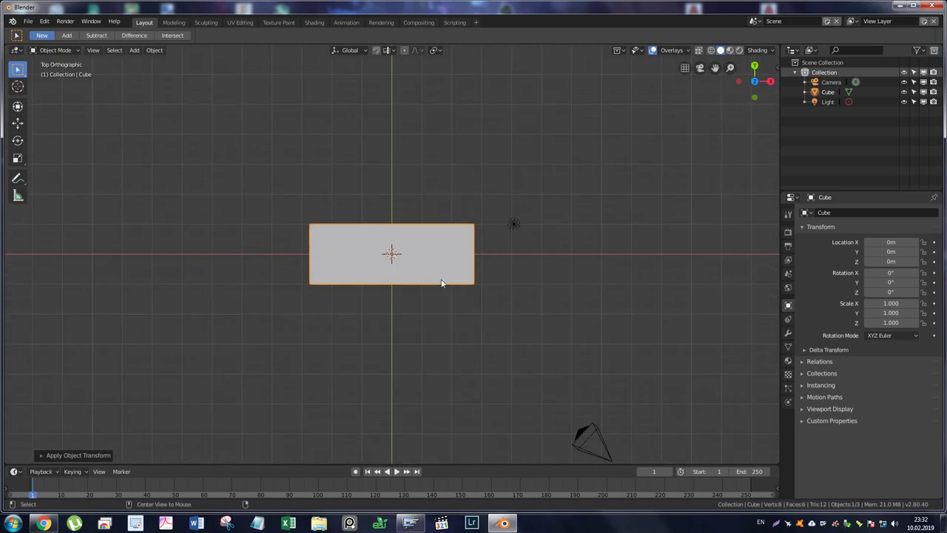
pyautogui.click(775, 66)
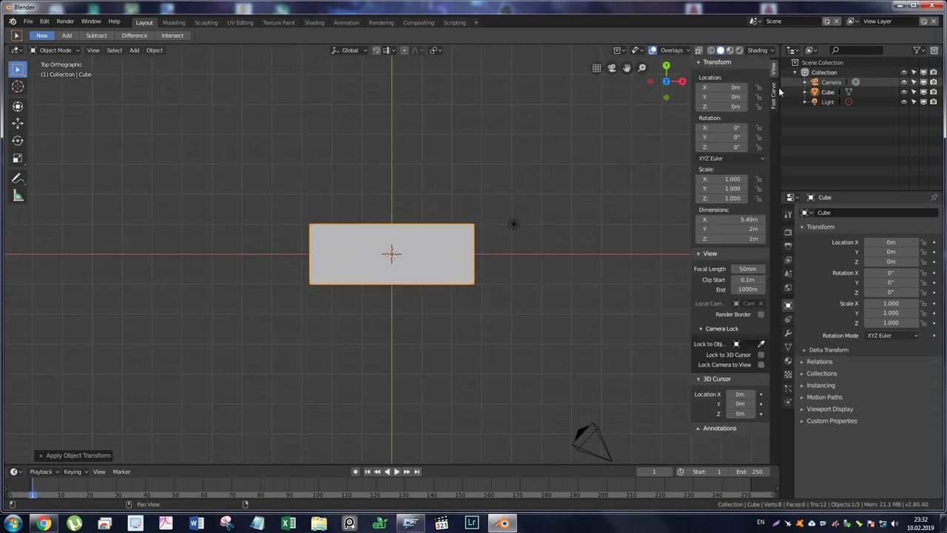
# In Fast Carve, turn off Snap to target, set Cube as target, and enter primitive mode with Ctrl+Shift+X.
pyautogui.click(773, 104)
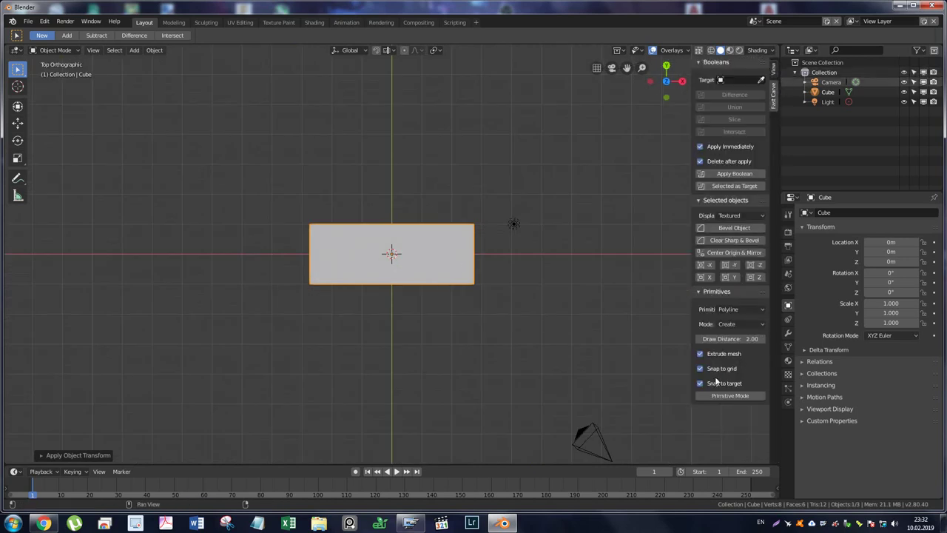
pyautogui.click(702, 386)
pyautogui.click(760, 79)
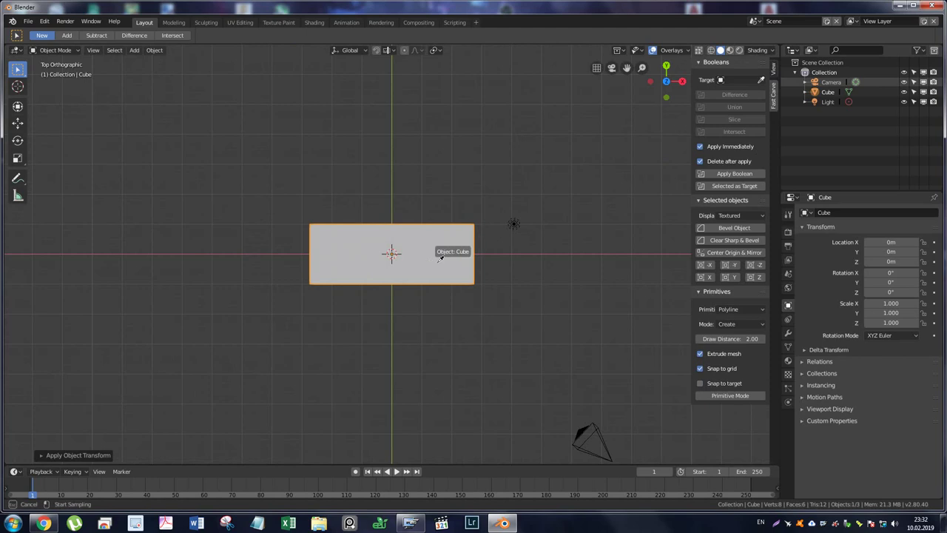
pyautogui.click(455, 240)
pyautogui.scroll(1, 492, 232)
pyautogui.scroll(1, 492, 232)
pyautogui.scroll(1, 587, 256)
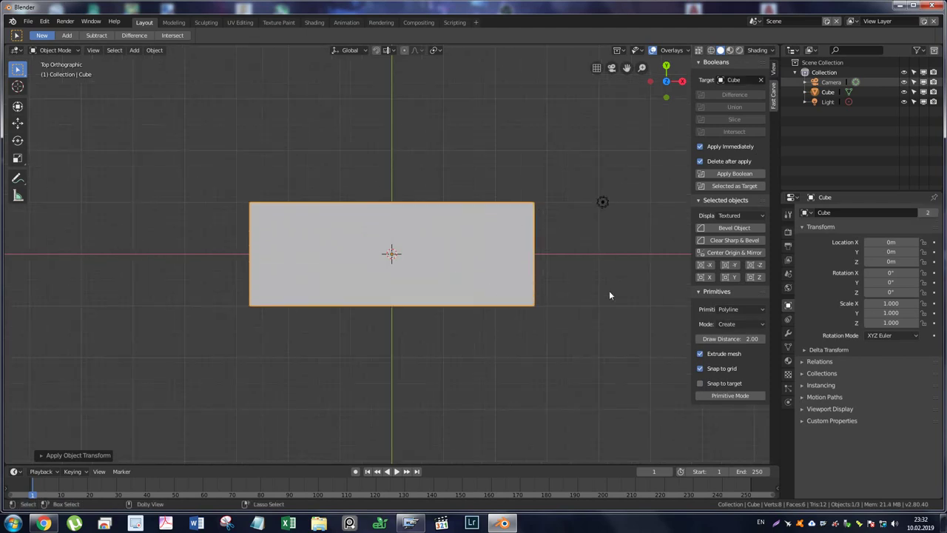
pyautogui.hotkey('ctrl', 'shift', 'x')
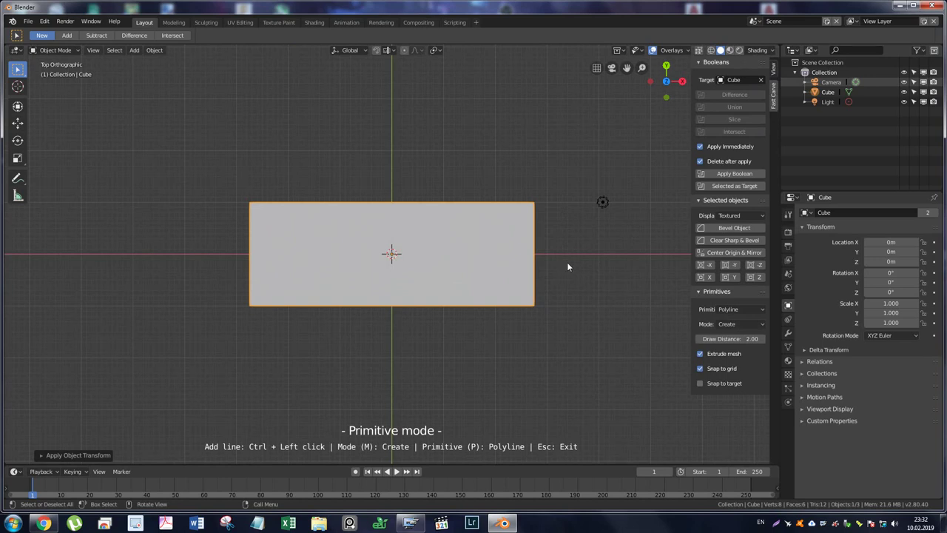
# In Difference mode, outline a five-point polyline around the box's right end.
pyautogui.press('m')
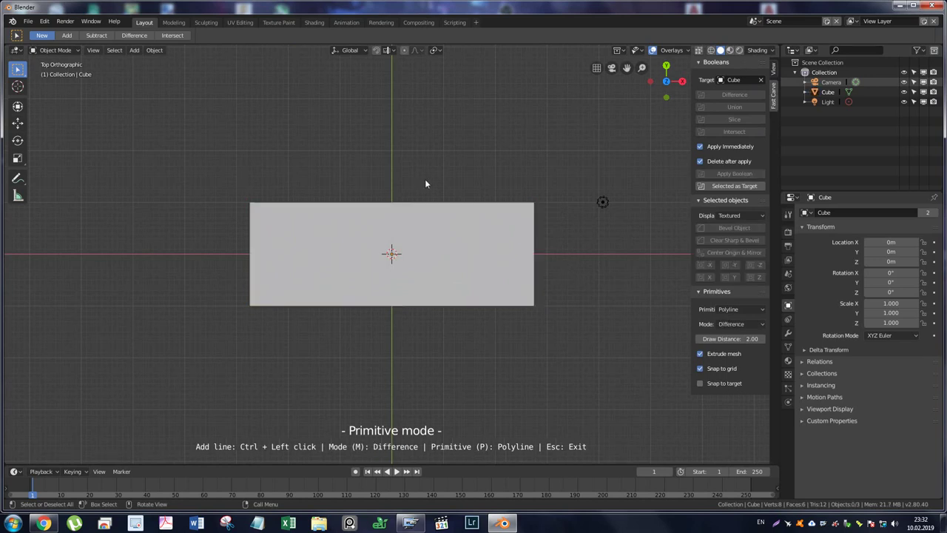
pyautogui.click(436, 247)
pyautogui.keyDown('ctrl'); pyautogui.click(417, 162); pyautogui.keyUp('ctrl')
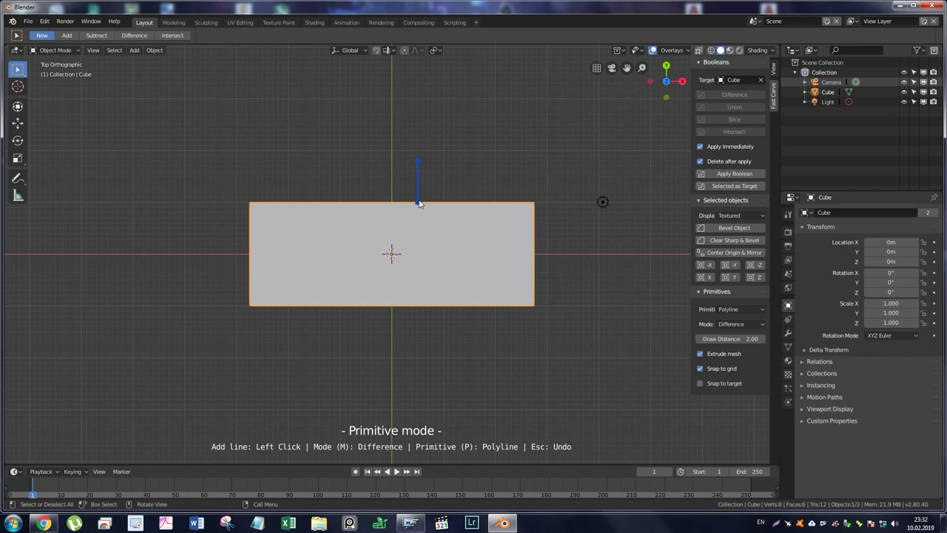
pyautogui.click(419, 203)
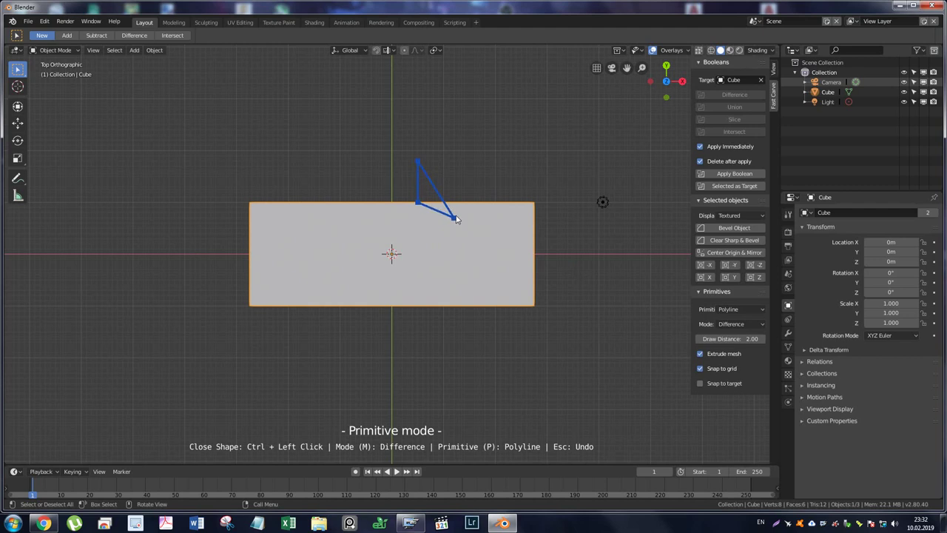
pyautogui.click(459, 223)
pyautogui.click(558, 223)
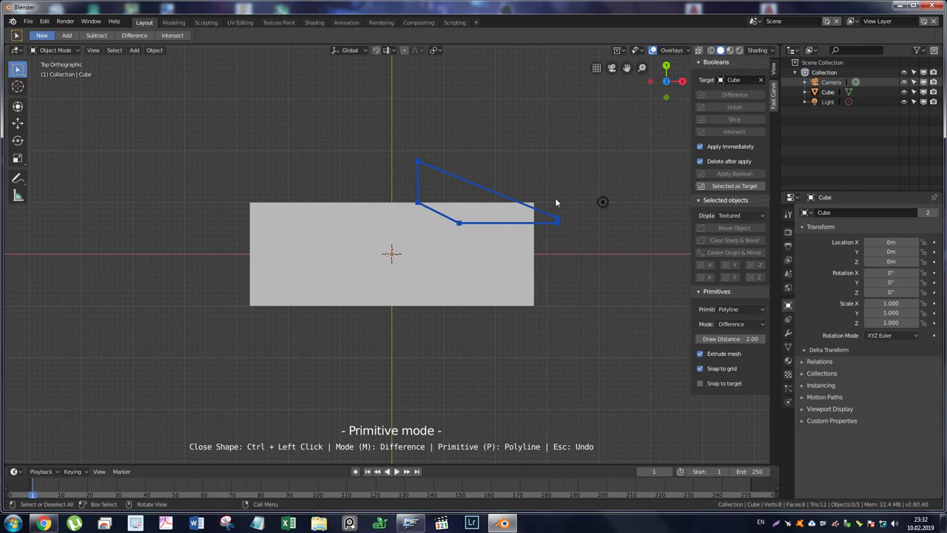
pyautogui.keyDown('ctrl'); pyautogui.click(559, 164); pyautogui.keyUp('ctrl')
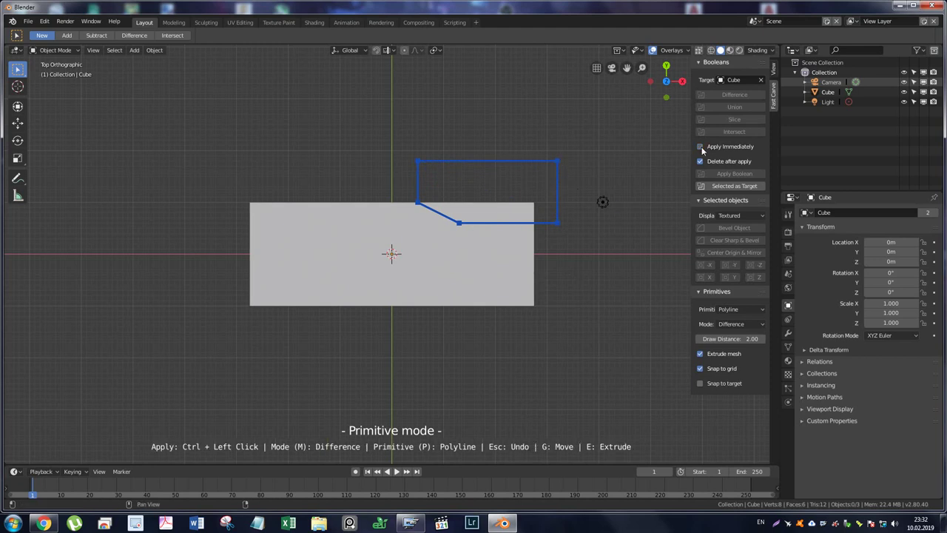
# Extrude the outline into a cutter deep enough to notch the box and commit it.
pyautogui.moveTo(583, 206); pyautogui.dragTo(529, 176, button='middle')
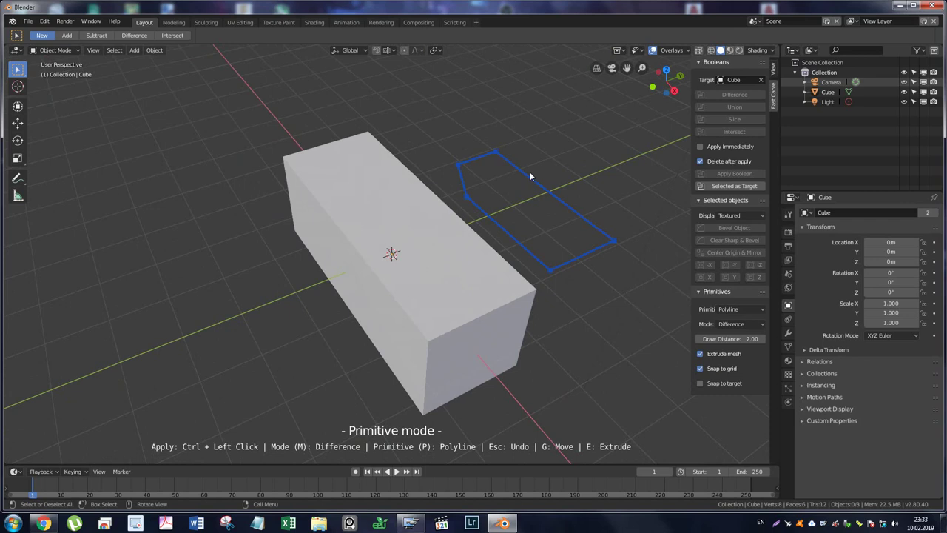
pyautogui.press('e')
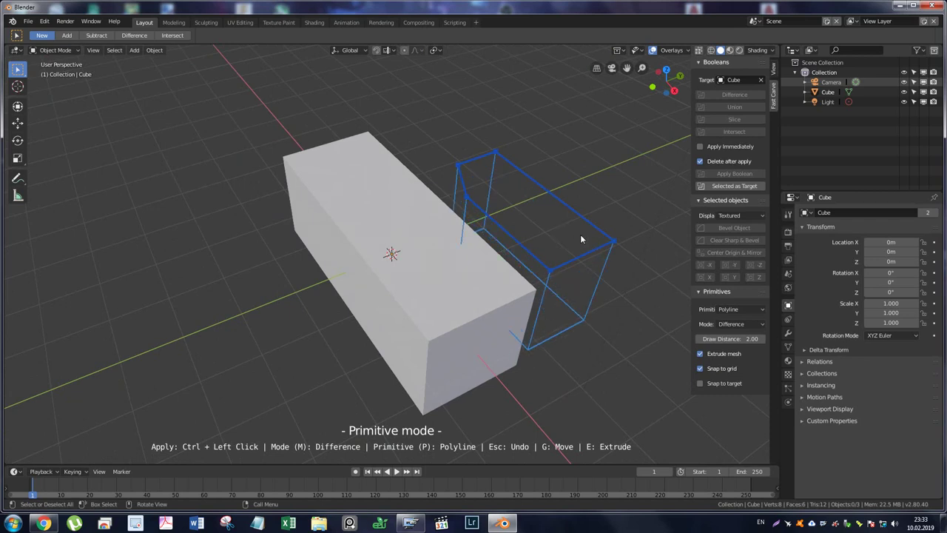
pyautogui.moveTo(580, 234)
pyautogui.mouseDown(button='middle')
pyautogui.moveTo(566, 285)
pyautogui.moveTo(486, 255)
pyautogui.moveTo(489, 269)
pyautogui.mouseUp(button='middle')
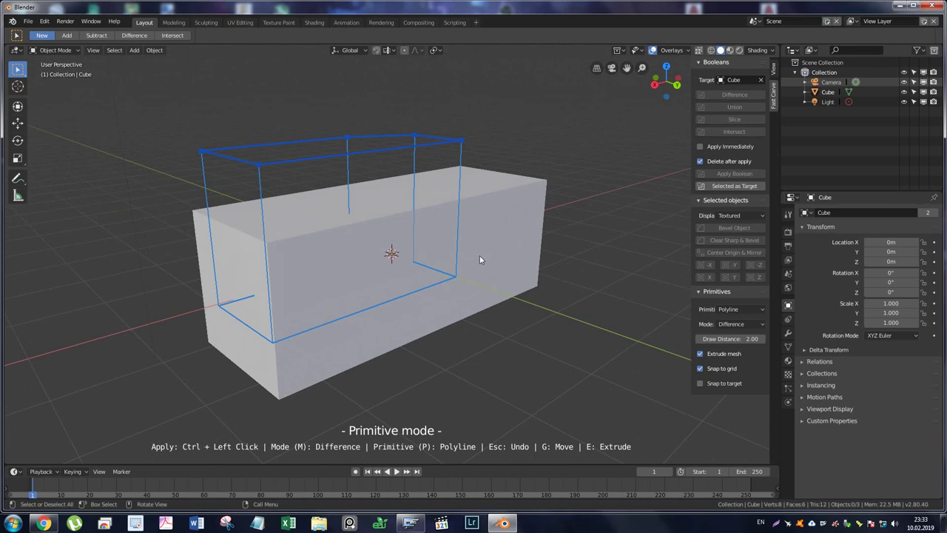
pyautogui.click(361, 235)
pyautogui.moveTo(380, 220)
pyautogui.mouseDown(button='middle')
pyautogui.moveTo(423, 212)
pyautogui.moveTo(408, 205)
pyautogui.mouseUp(button='middle')
# Raise the notch cutter along Z to 1.4521 m, making the end step shallower.
pyautogui.scroll(-1, 412, 199)
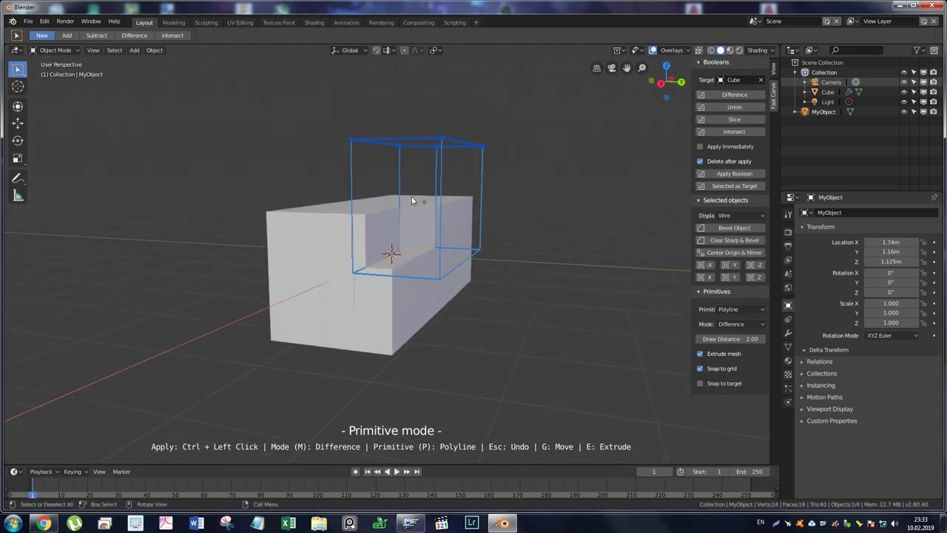
pyautogui.scroll(-1, 412, 199)
pyautogui.moveTo(466, 220)
pyautogui.keyDown('alt'); pyautogui.mouseDown(button='middle')
pyautogui.moveTo(462, 181)
pyautogui.moveTo(422, 151)
pyautogui.moveTo(412, 251)
pyautogui.moveTo(360, 384)
pyautogui.moveTo(326, 385)
pyautogui.moveTo(396, 257)
pyautogui.mouseUp(button='middle'); pyautogui.keyUp('alt')
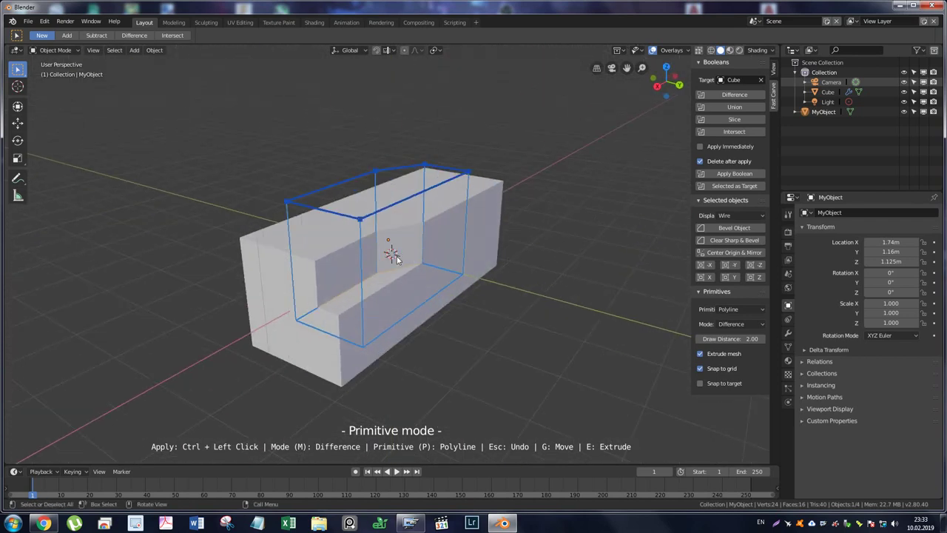
pyautogui.keyDown('ctrl'); pyautogui.click(526, 435); pyautogui.keyUp('ctrl')
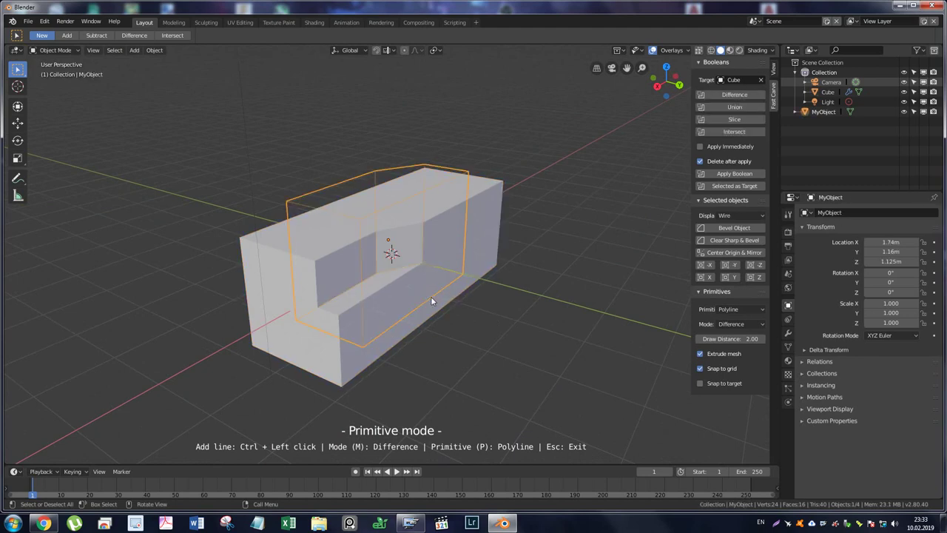
pyautogui.press('g')
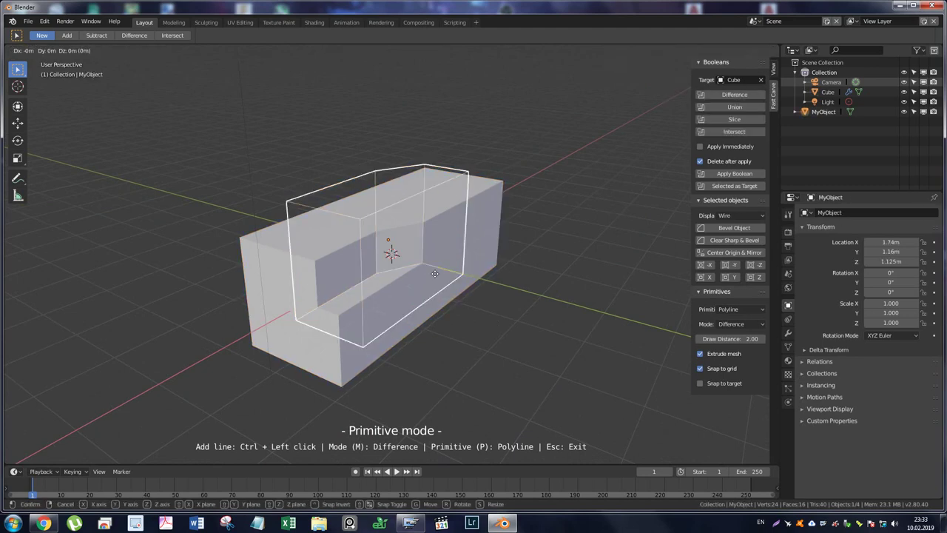
pyautogui.press('z')
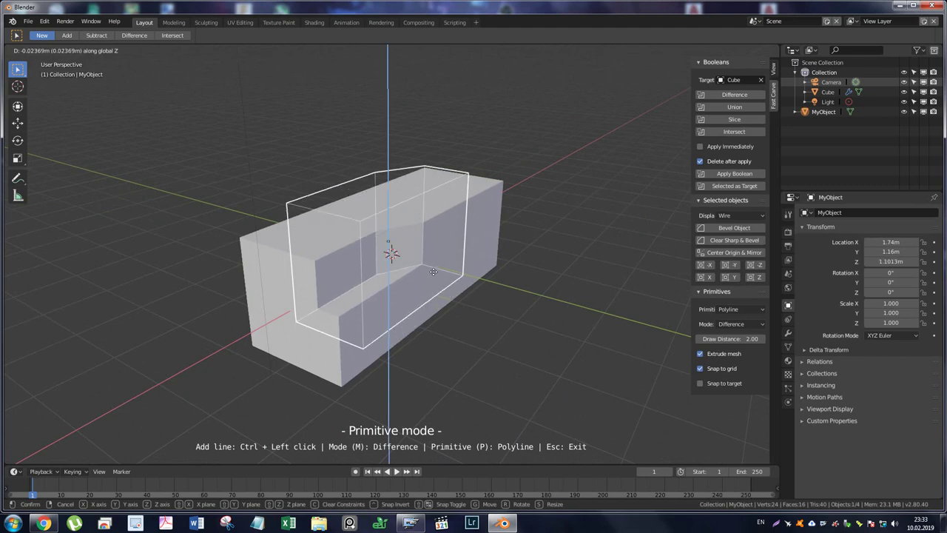
pyautogui.click(437, 252)
pyautogui.moveTo(451, 280)
pyautogui.mouseDown(button='middle')
pyautogui.moveTo(414, 271)
pyautogui.moveTo(303, 276)
pyautogui.moveTo(337, 288)
pyautogui.moveTo(395, 276)
pyautogui.moveTo(500, 301)
pyautogui.moveTo(466, 291)
pyautogui.moveTo(498, 309)
pyautogui.mouseUp(button='middle')
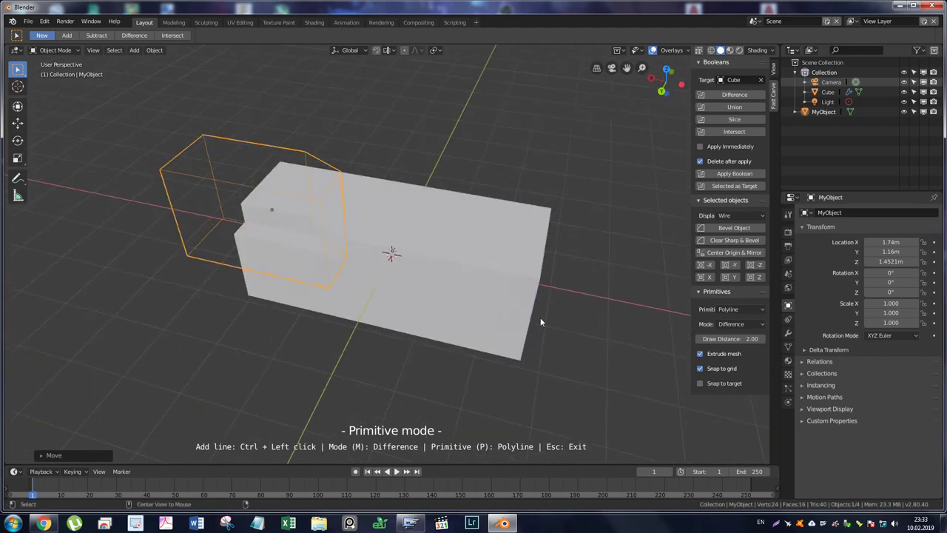
pyautogui.moveTo(521, 288)
pyautogui.mouseDown(button='middle')
pyautogui.moveTo(442, 122)
pyautogui.moveTo(422, 113)
pyautogui.mouseUp(button='middle')
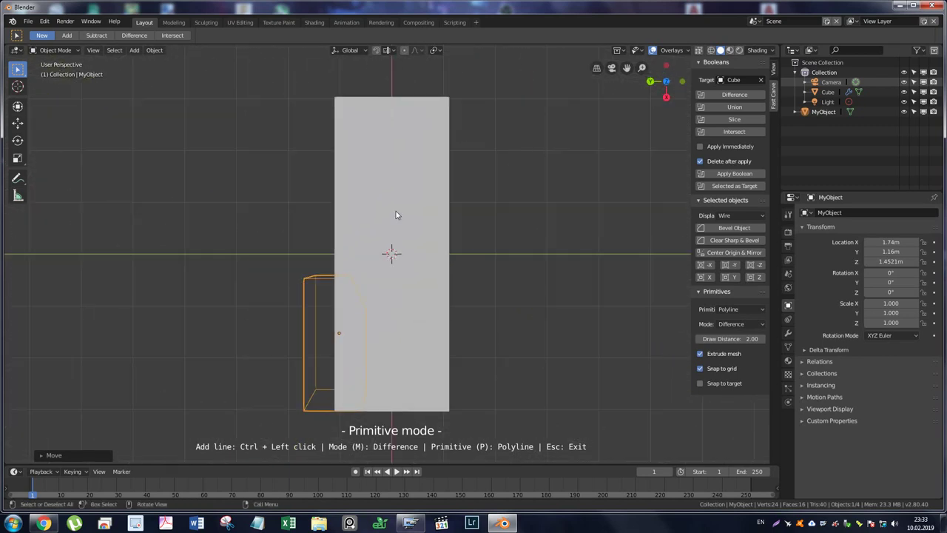
# In orthographic view, set the cutter primitive to Circle and draw a circle over the box's side edge.
pyautogui.press('KP_5')
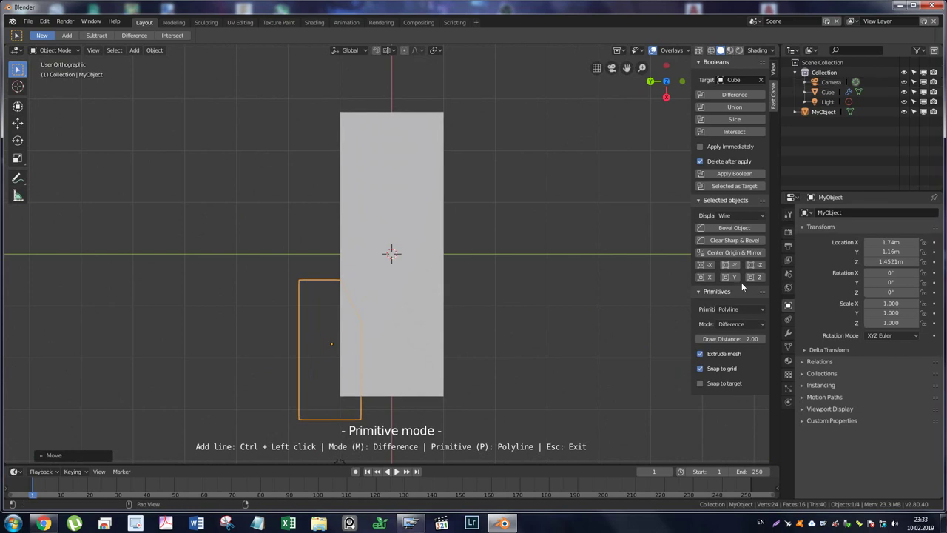
pyautogui.click(743, 311)
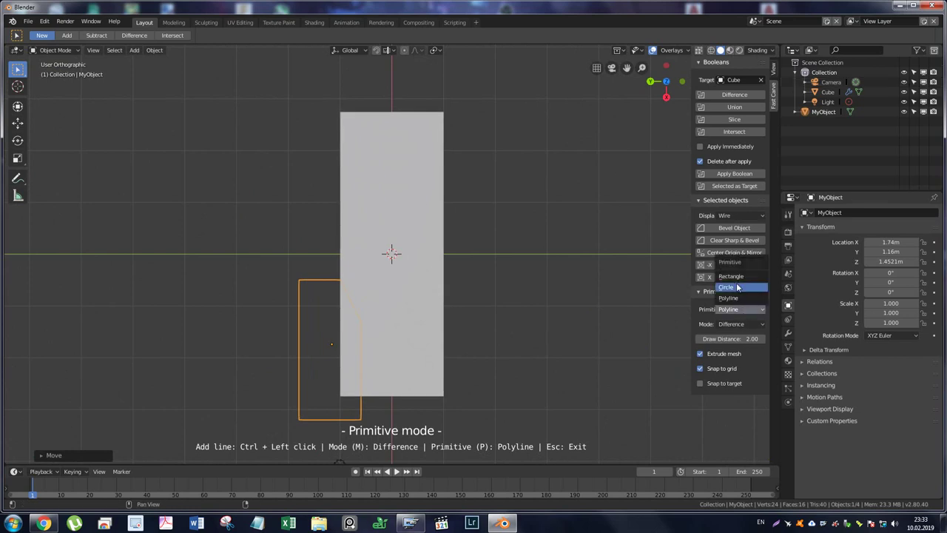
pyautogui.click(715, 290)
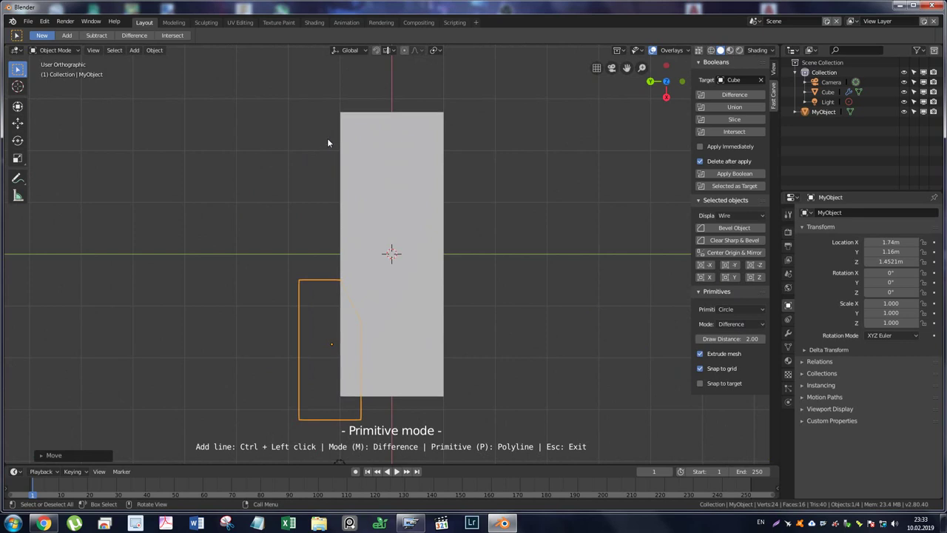
pyautogui.moveTo(324, 148); pyautogui.dragTo(365, 178)
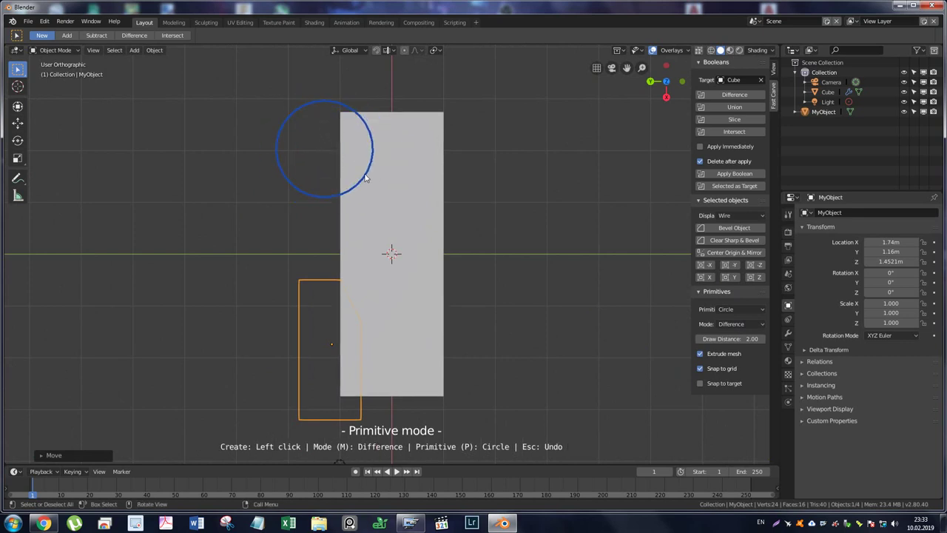
pyautogui.click(365, 177)
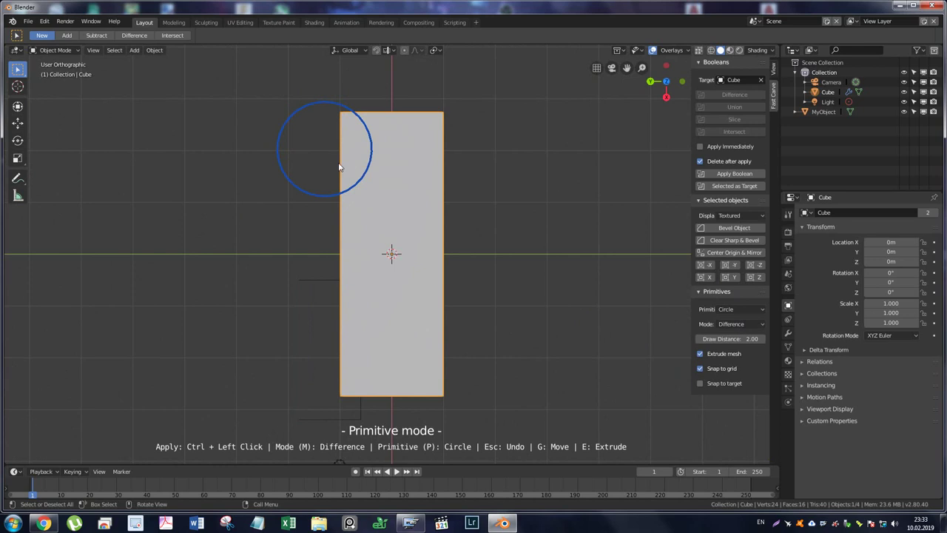
pyautogui.press('g')
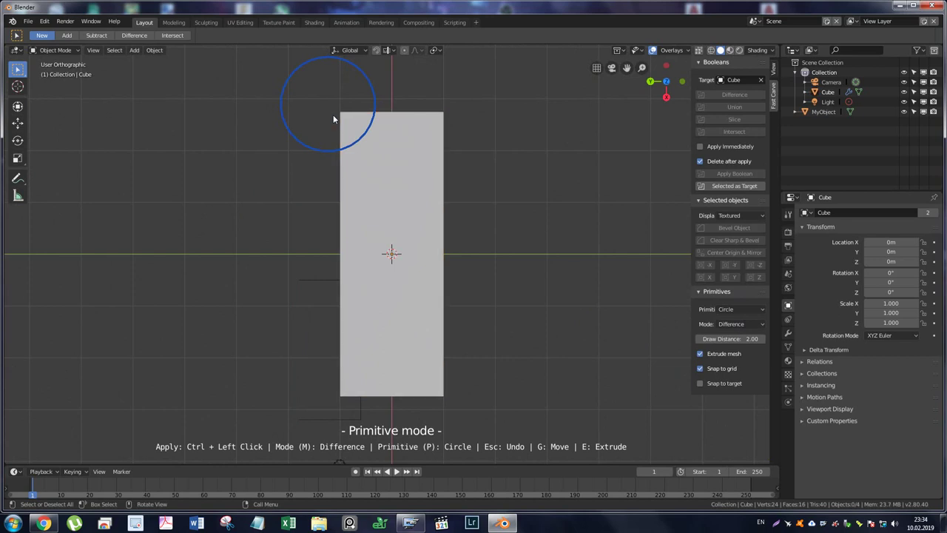
pyautogui.moveTo(402, 138); pyautogui.dragTo(473, 267, button='middle')
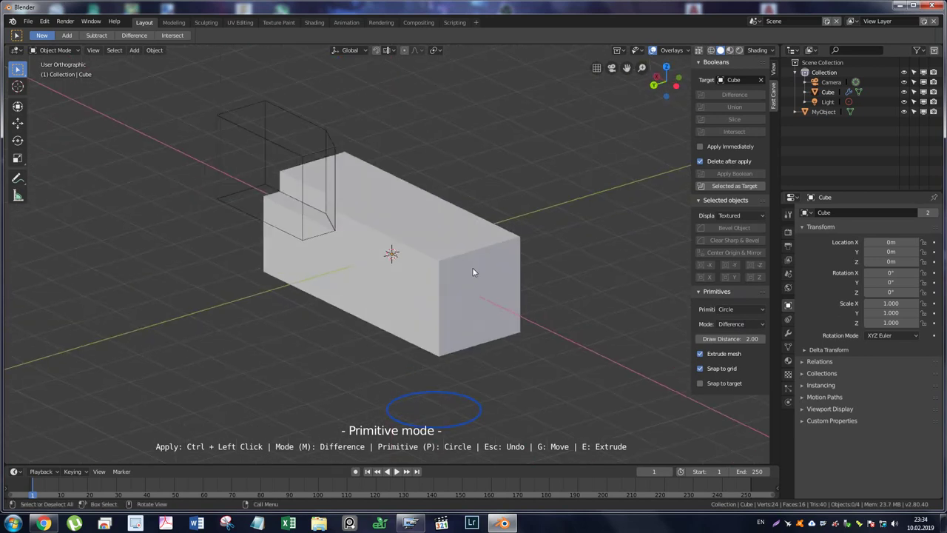
# Extrude the circle into a cylinder and carve it into the box's lower corner as MyObject.001.
pyautogui.press('KP_5')
pyautogui.moveTo(472, 267); pyautogui.dragTo(455, 291, button='middle')
pyautogui.press('e')
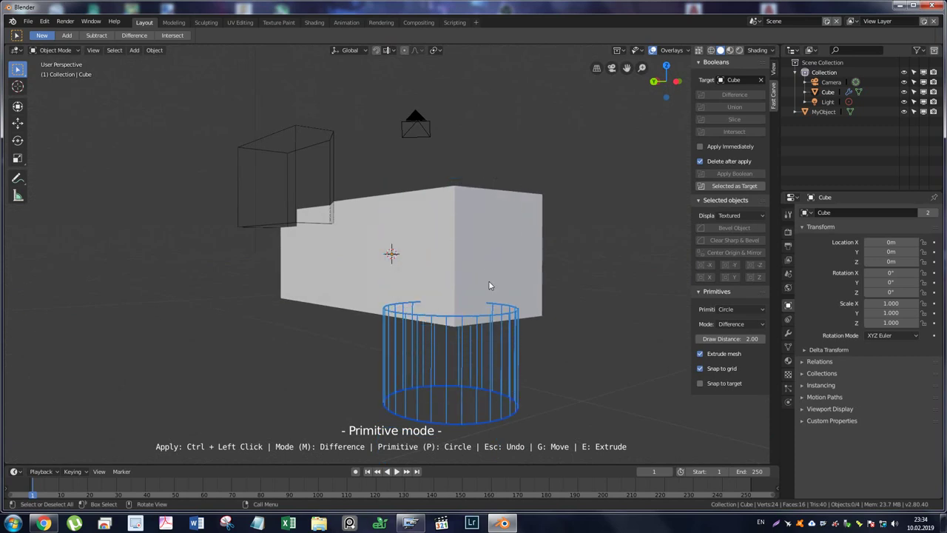
pyautogui.click(465, 269)
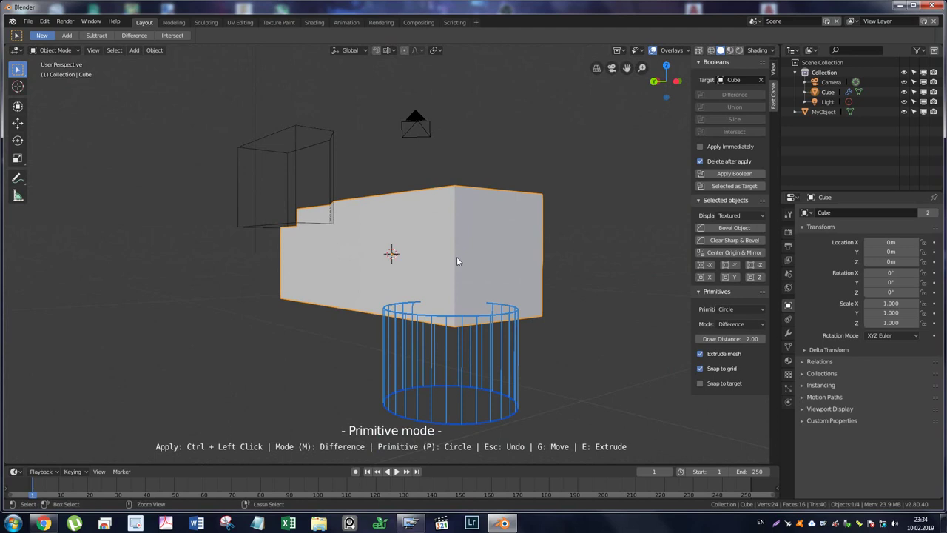
pyautogui.keyDown('ctrl'); pyautogui.click(457, 257); pyautogui.keyUp('ctrl')
pyautogui.moveTo(440, 258)
pyautogui.mouseDown(button='middle')
pyautogui.moveTo(429, 247)
pyautogui.moveTo(464, 261)
pyautogui.mouseUp(button='middle')
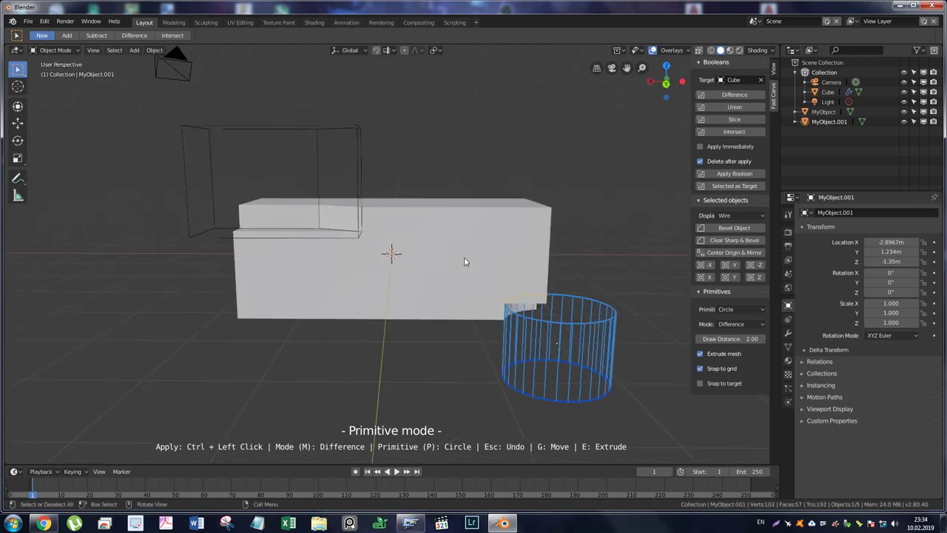
pyautogui.moveTo(506, 319); pyautogui.dragTo(476, 347, button='middle')
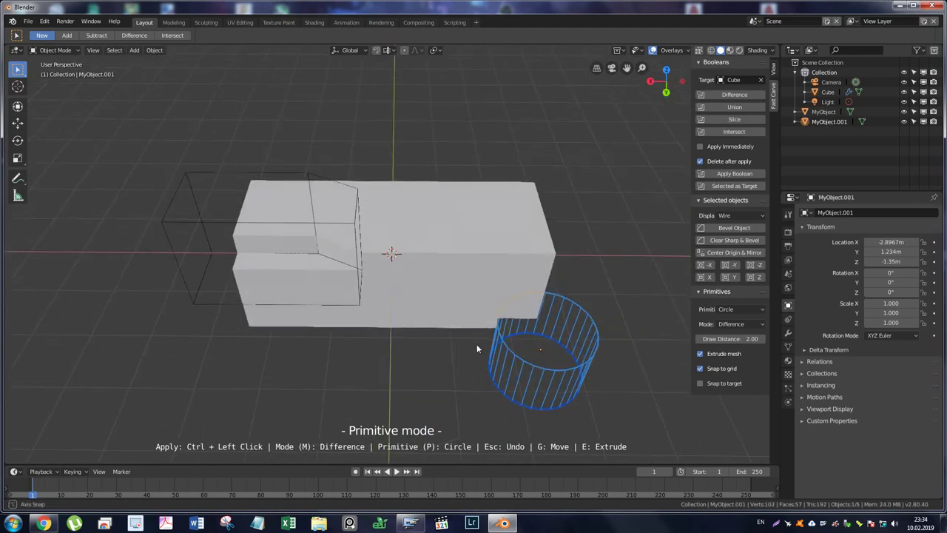
pyautogui.press('g')
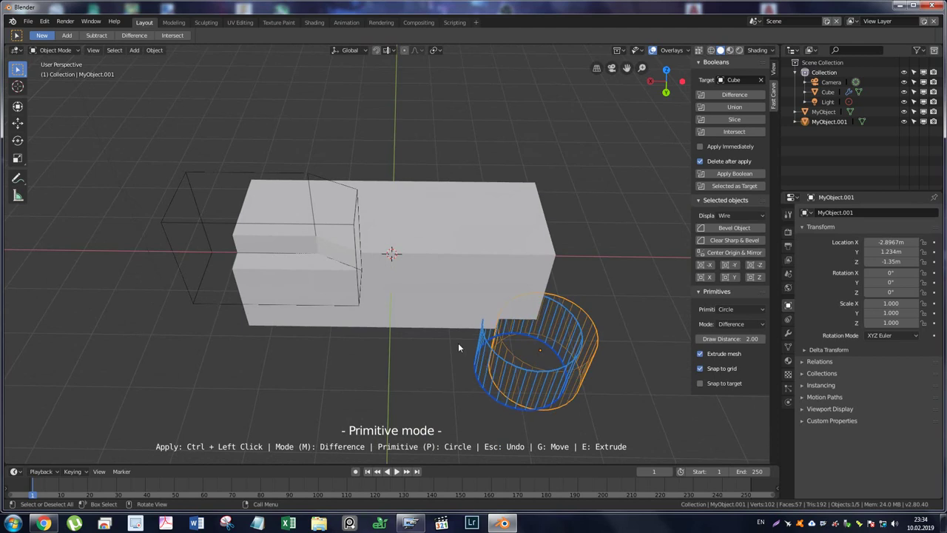
# Cancel the extra circle's move and give the cylinder cutter flat shading.
pyautogui.rightClick(435, 339)
pyautogui.click(507, 340)
pyautogui.rightClick(514, 355)
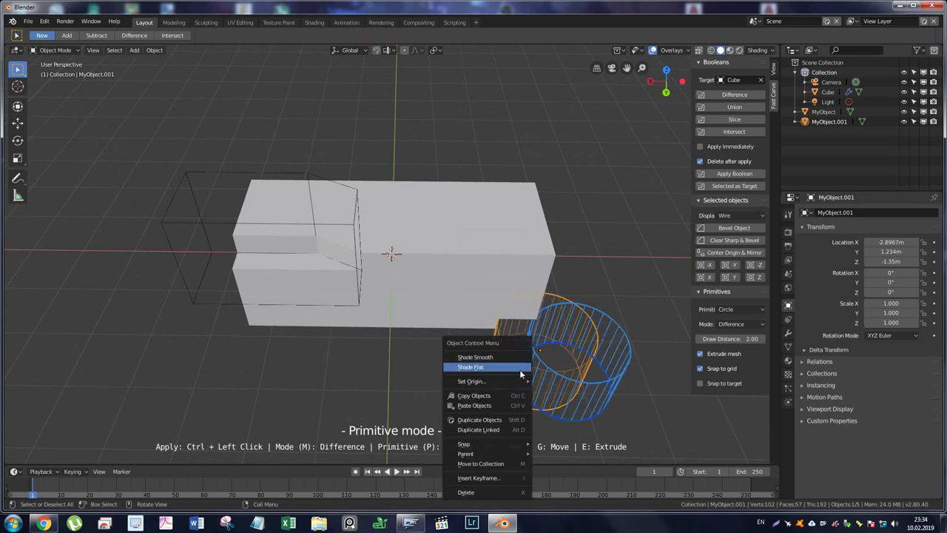
pyautogui.click(523, 370)
# Inspect the cylinder cut from around the box and deselect the cutter.
pyautogui.moveTo(521, 371)
pyautogui.mouseDown(button='middle')
pyautogui.moveTo(402, 287)
pyautogui.moveTo(366, 286)
pyautogui.mouseUp(button='middle')
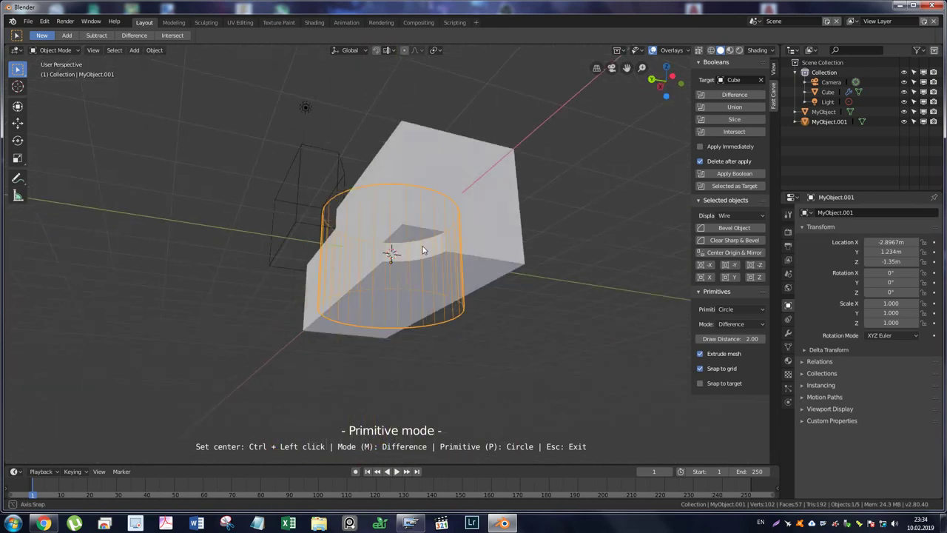
pyautogui.moveTo(338, 281)
pyautogui.mouseDown(button='middle')
pyautogui.moveTo(439, 303)
pyautogui.moveTo(436, 348)
pyautogui.moveTo(455, 368)
pyautogui.mouseUp(button='middle')
pyautogui.click(436, 347)
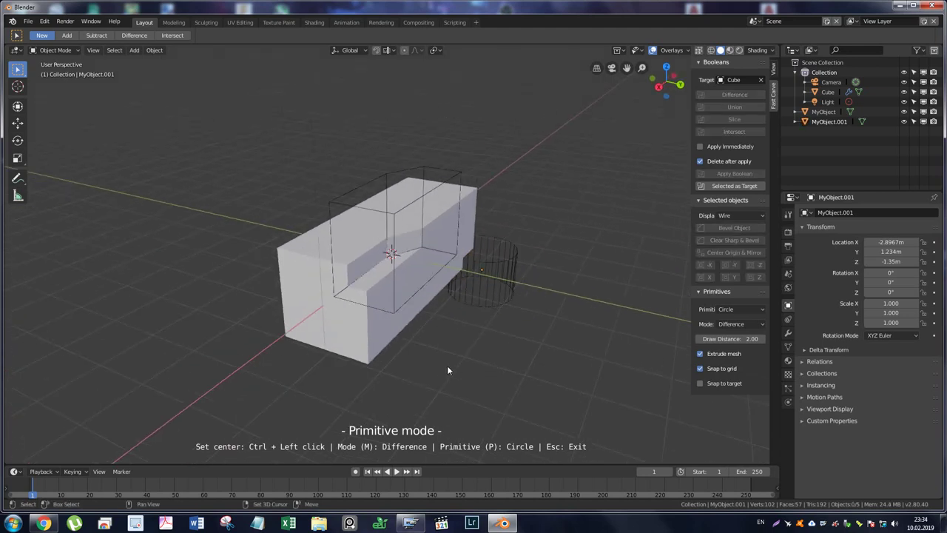
pyautogui.hotkey('shift', 'a')
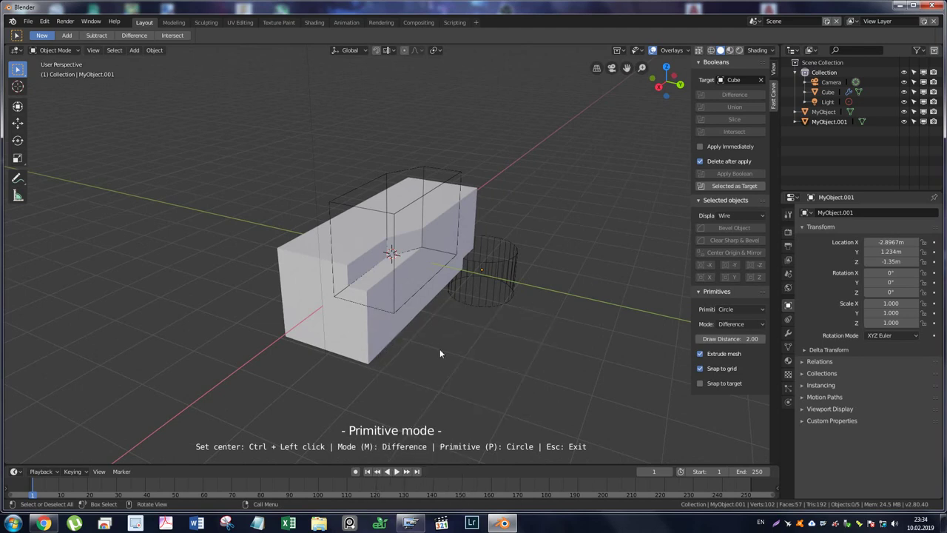
pyautogui.hotkey('ctrl', 'Tab')
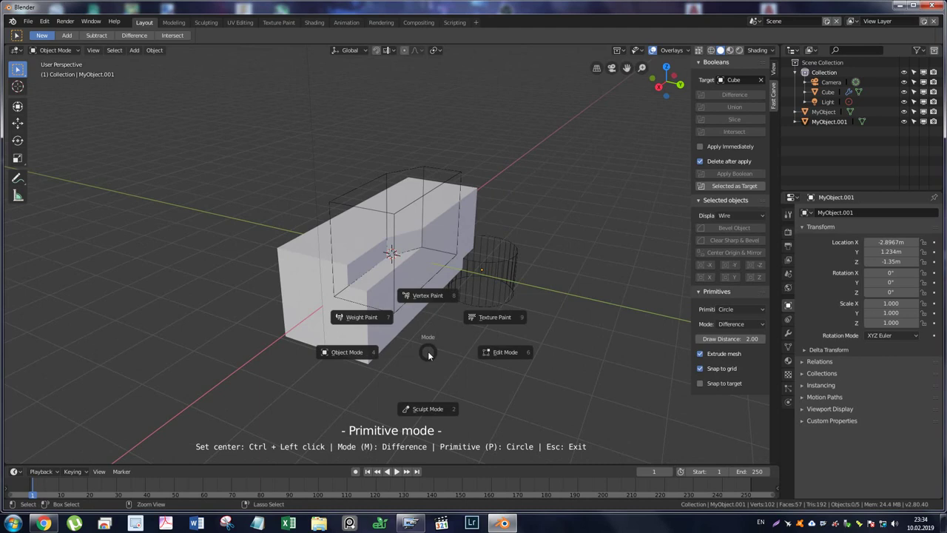
# Exit carving mode, deselect the cylinder's edges, and return the cylinder and box to Object Mode.
pyautogui.click(495, 358)
pyautogui.press('2')
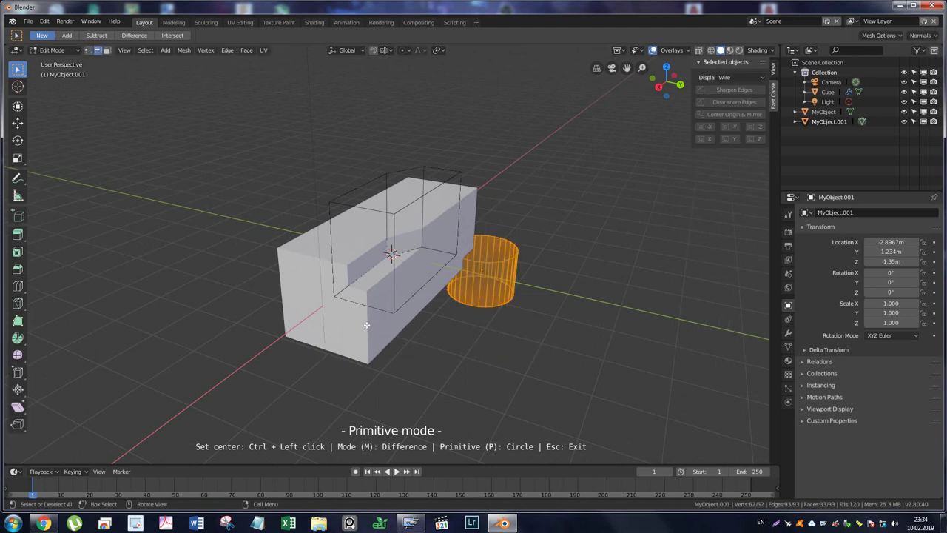
pyautogui.press('Escape')
pyautogui.hotkey('alt', 'a')
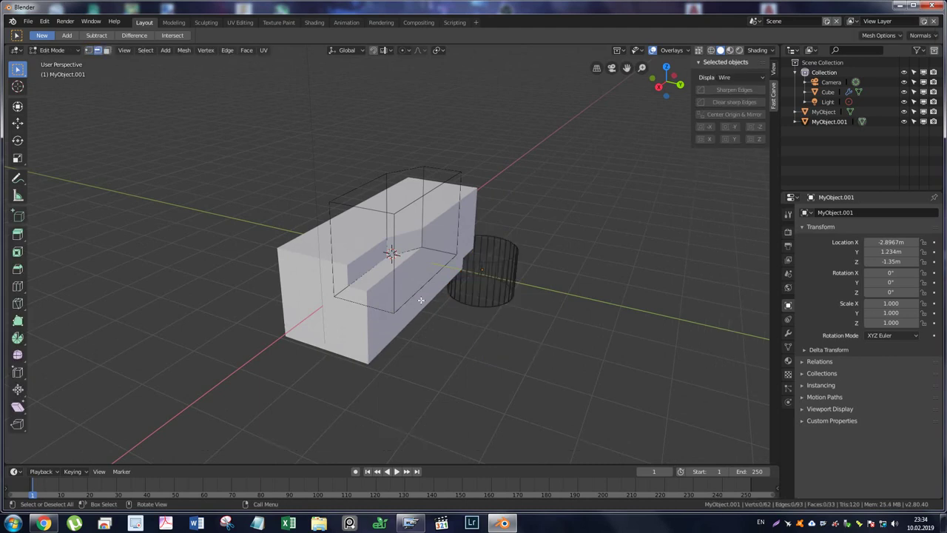
pyautogui.hotkey('ctrl', 'Tab')
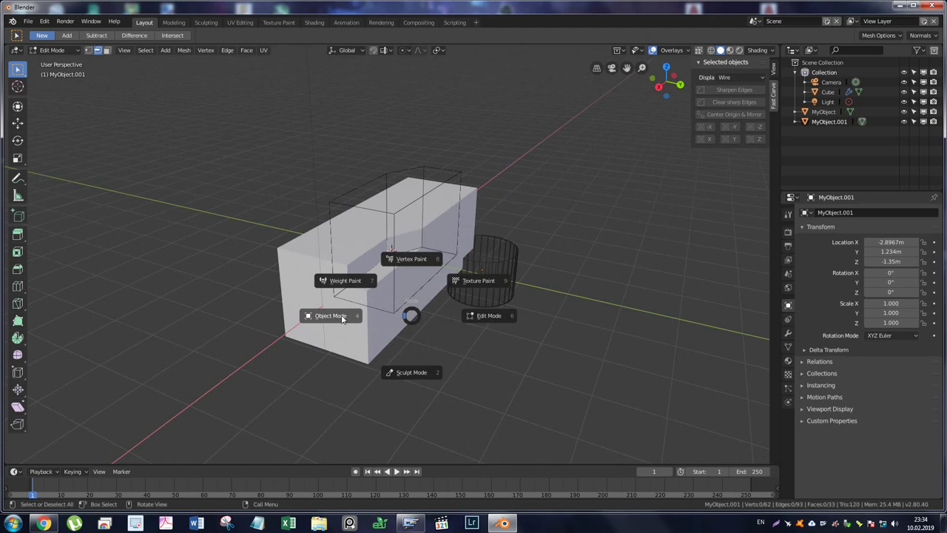
pyautogui.click(376, 313)
pyautogui.click(376, 313)
pyautogui.hotkey('ctrl', 'Tab')
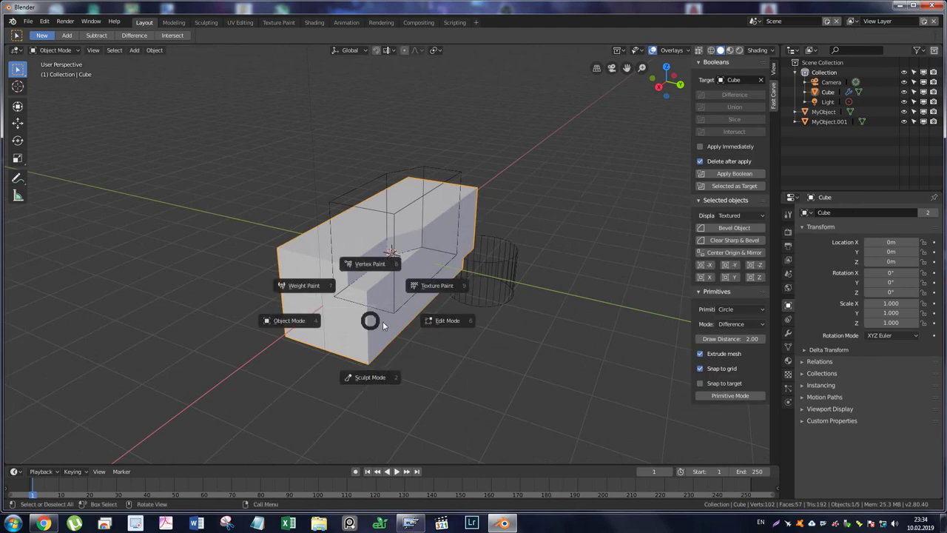
pyautogui.click(443, 323)
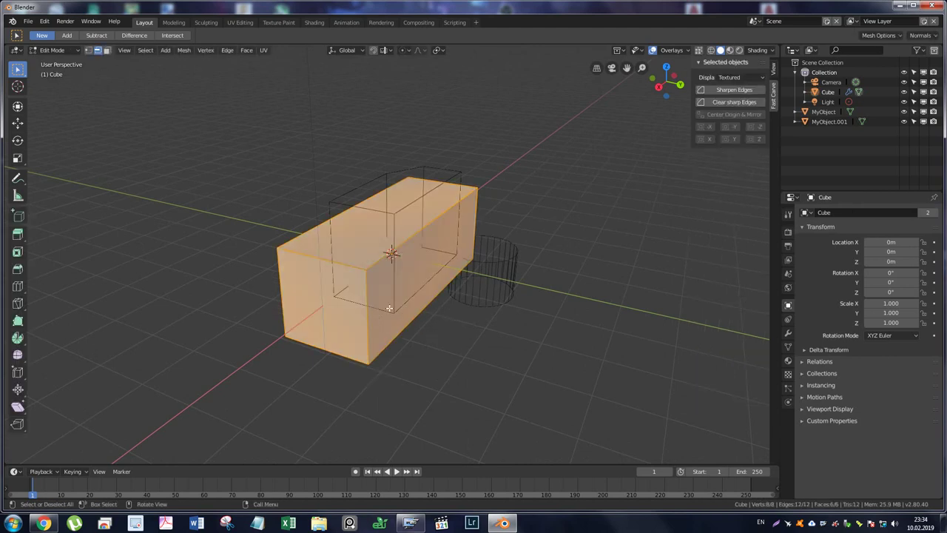
pyautogui.hotkey('ctrl', 'Tab')
pyautogui.click(348, 318)
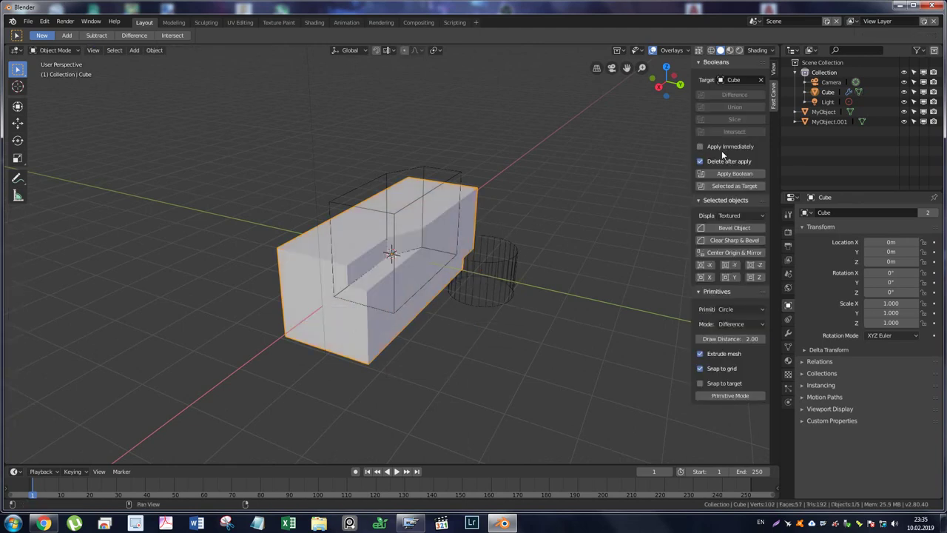
# Undo a mistaken Apply Boolean, then apply the top pocket and cylinder cutters to the box.
pyautogui.click(732, 174)
pyautogui.hotkey('ctrl', 'z')
pyautogui.click(457, 180)
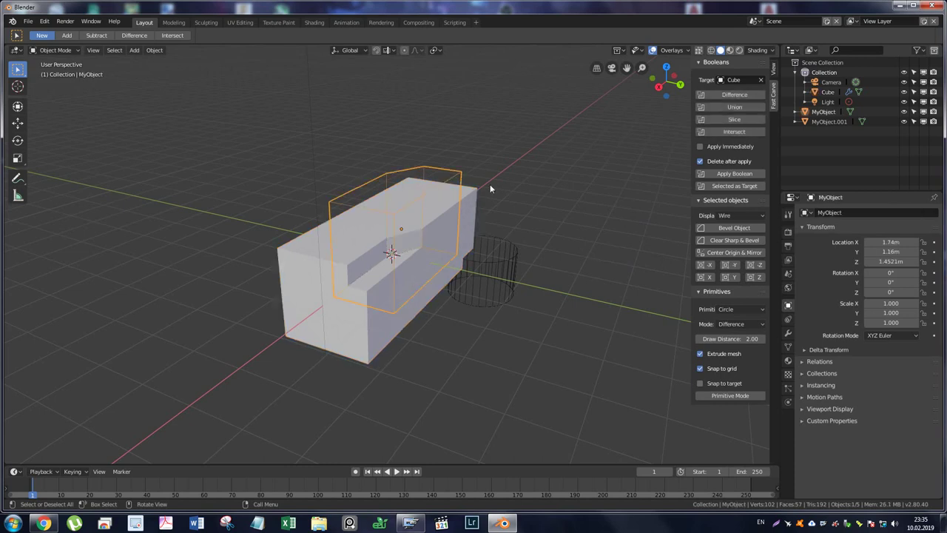
pyautogui.click(712, 174)
pyautogui.click(496, 268)
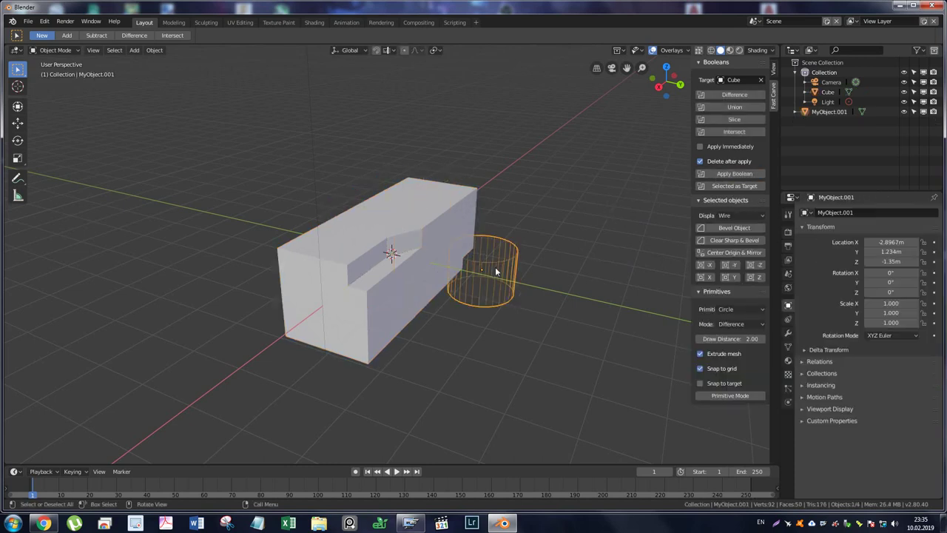
pyautogui.click(734, 173)
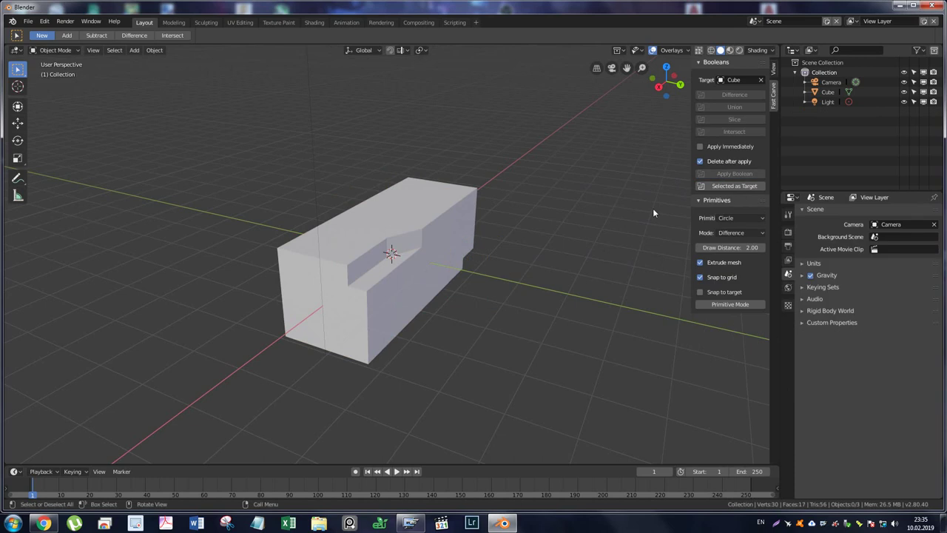
pyautogui.click(392, 279)
pyautogui.hotkey('ctrl', 'Tab')
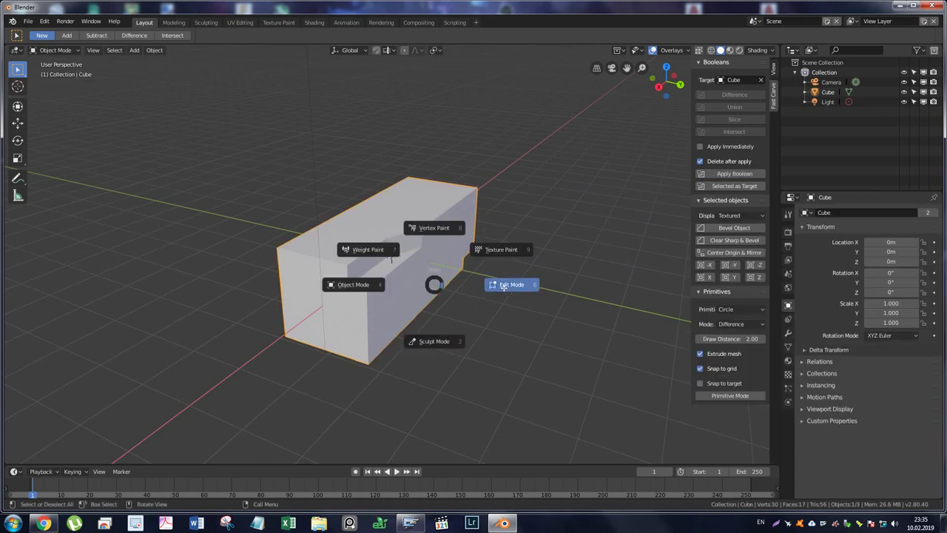
# Bevel the box's front vertical edge with 10 segments.
pyautogui.click(503, 286)
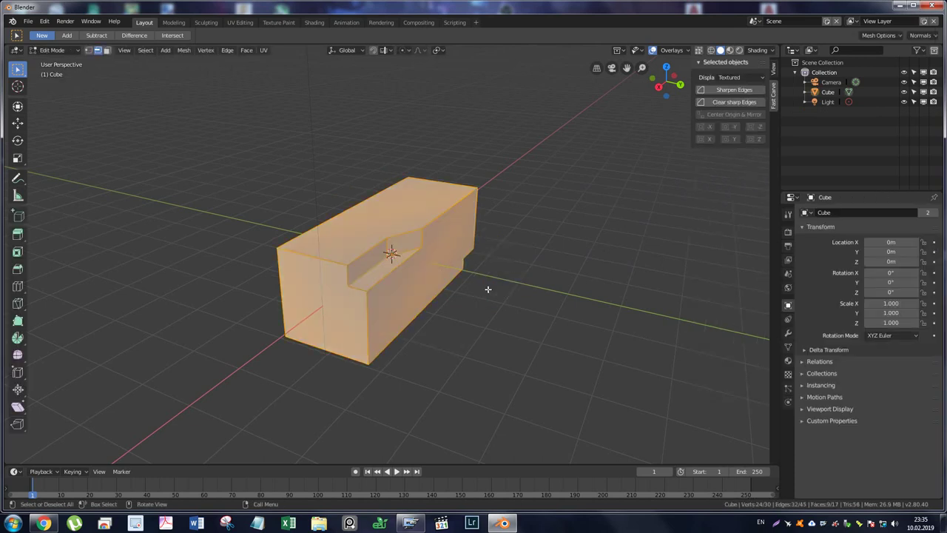
pyautogui.click(367, 316)
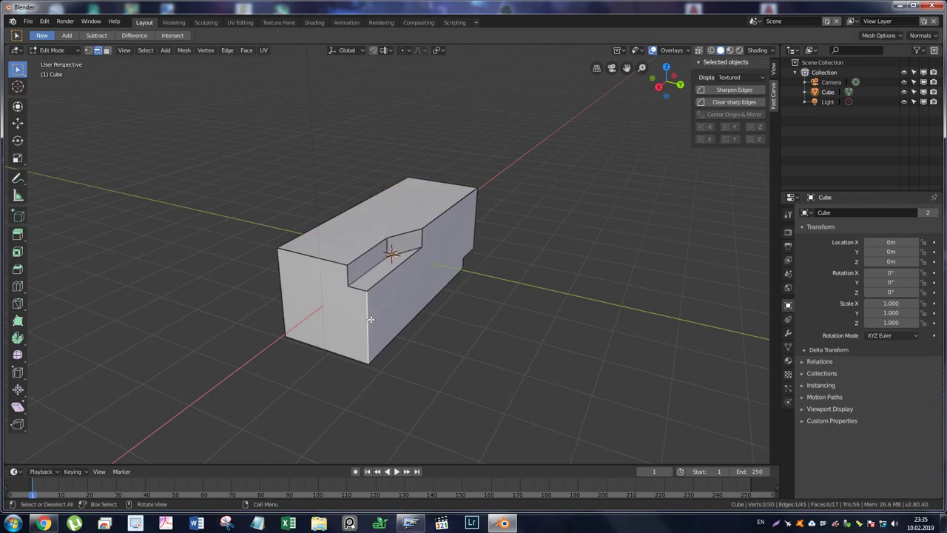
pyautogui.scroll(2, 371, 319)
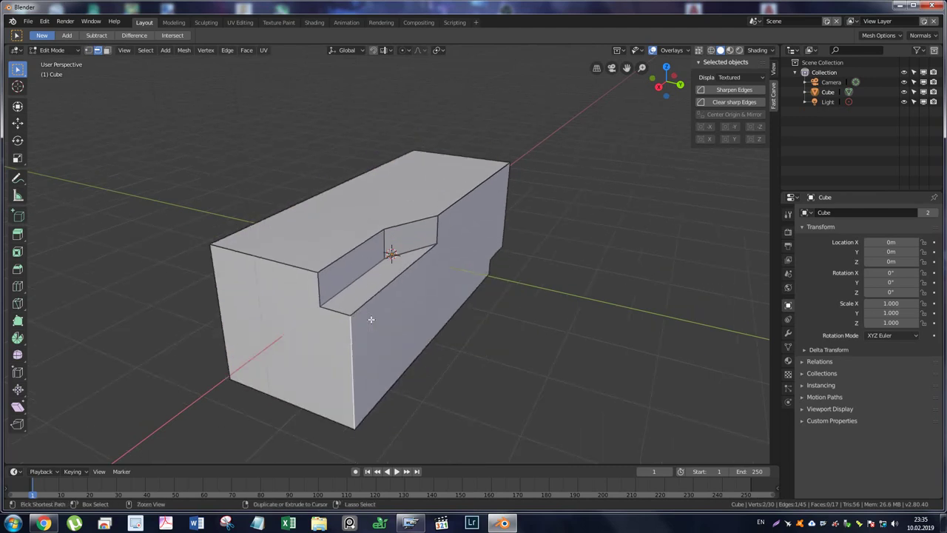
pyautogui.hotkey('ctrl', 'b')
pyautogui.scroll(3, 415, 315)
pyautogui.scroll(2, 414, 314)
pyautogui.scroll(2, 414, 314)
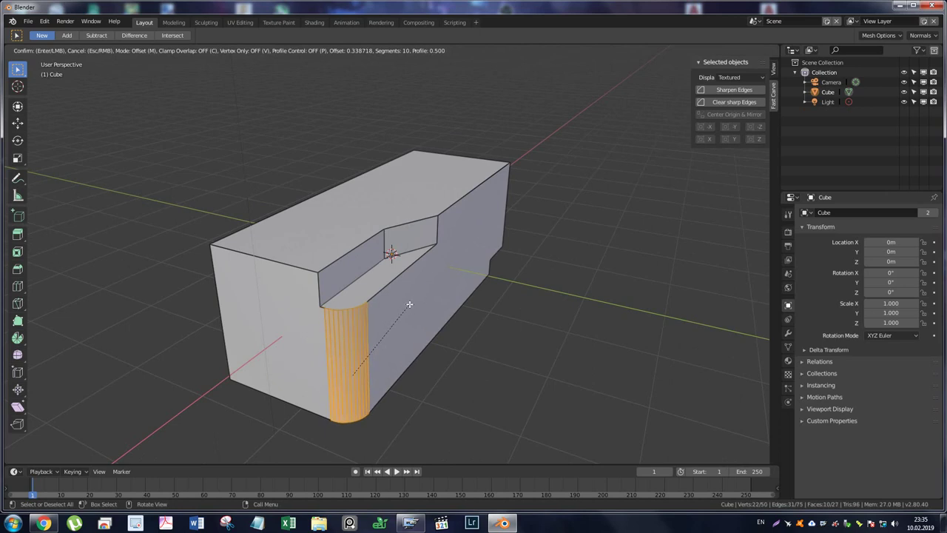
pyautogui.click(409, 305)
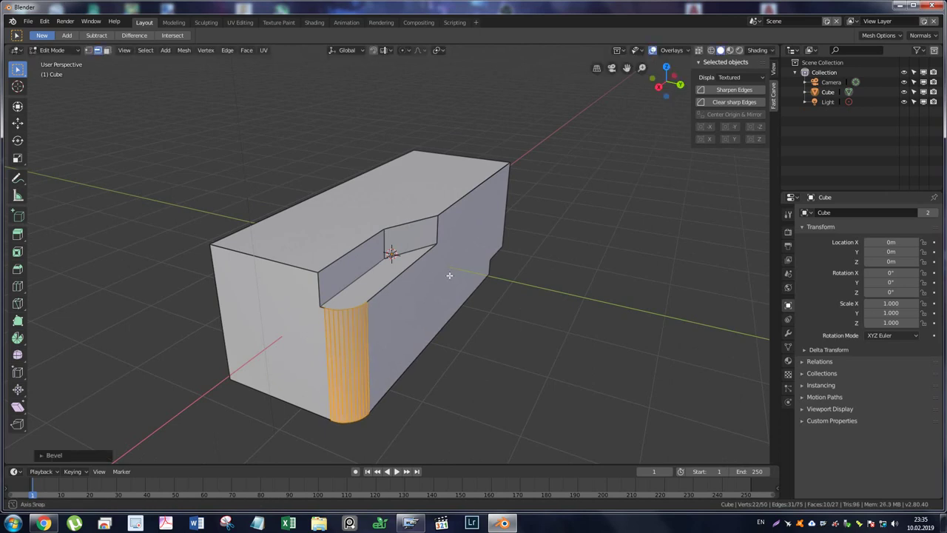
# Bevel the pocket's inner corner edge with 6 segments.
pyautogui.moveTo(449, 274); pyautogui.dragTo(348, 226, button='middle')
pyautogui.scroll(2, 348, 226)
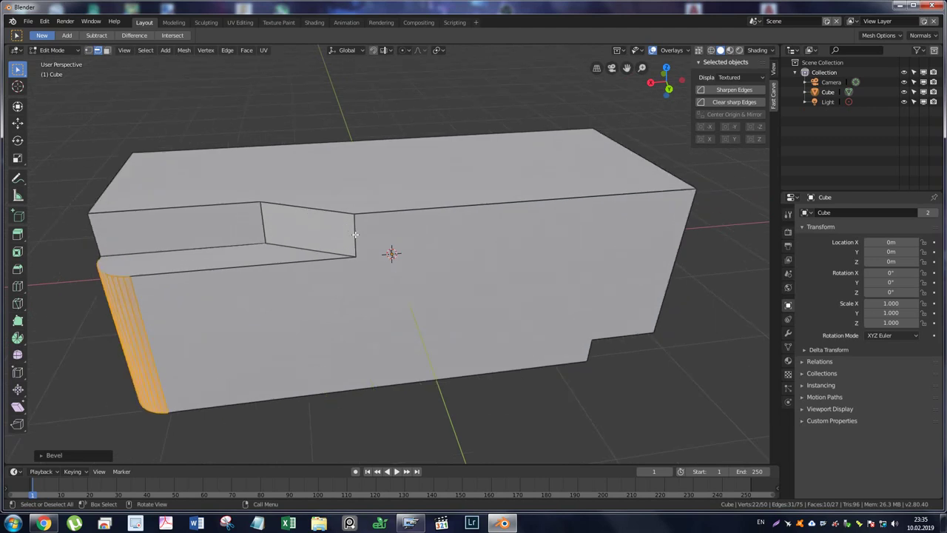
pyautogui.click(262, 217)
pyautogui.moveTo(262, 217); pyautogui.dragTo(332, 237, button='middle')
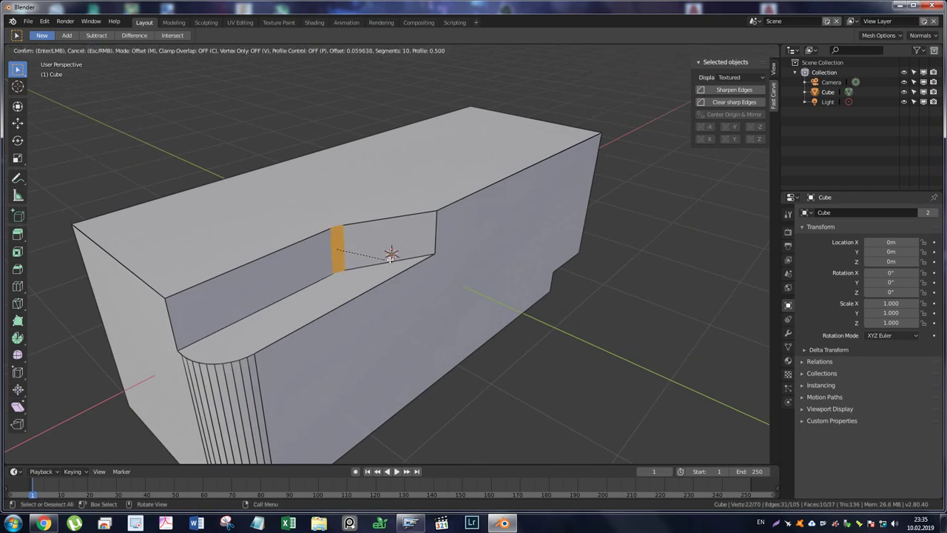
pyautogui.scroll(-3, 393, 256)
pyautogui.scroll(1, 393, 256)
pyautogui.click(391, 256)
# Check the bevels from below, deselect everything, and return to Object Mode.
pyautogui.moveTo(328, 320)
pyautogui.mouseDown(button='middle')
pyautogui.moveTo(276, 229)
pyautogui.moveTo(299, 238)
pyautogui.mouseUp(button='middle')
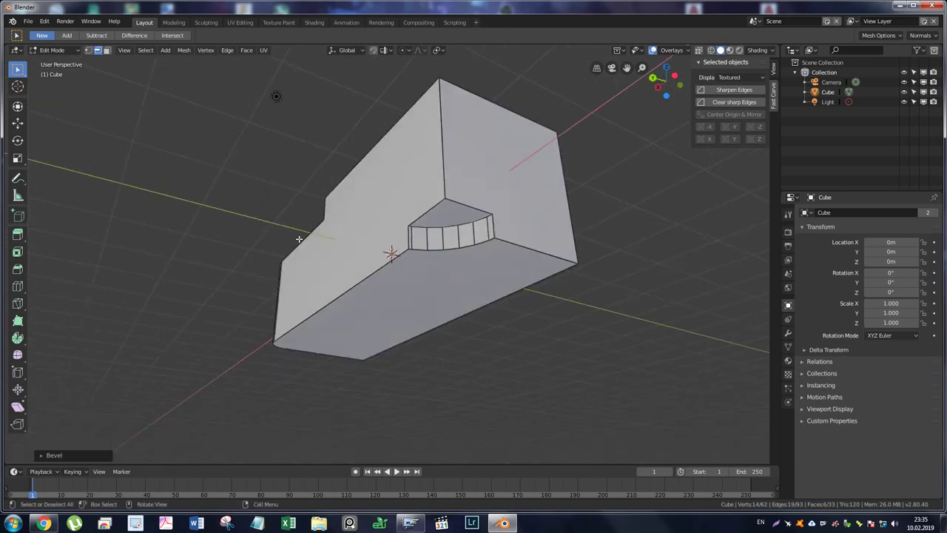
pyautogui.moveTo(466, 242)
pyautogui.mouseDown(button='middle')
pyautogui.moveTo(570, 282)
pyautogui.moveTo(512, 305)
pyautogui.mouseUp(button='middle')
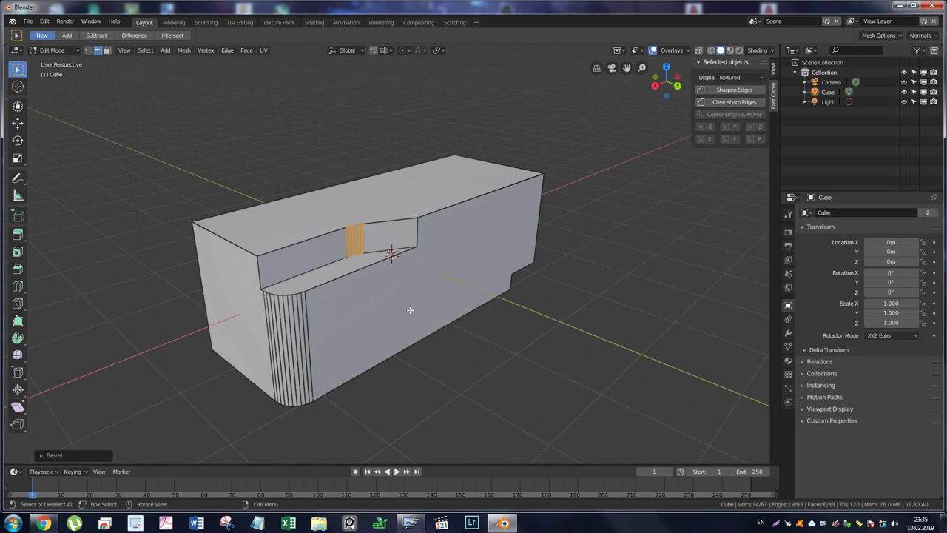
pyautogui.hotkey('alt', 'a')
pyautogui.moveTo(486, 360)
pyautogui.mouseDown(button='middle')
pyautogui.moveTo(478, 346)
pyautogui.moveTo(518, 341)
pyautogui.mouseUp(button='middle')
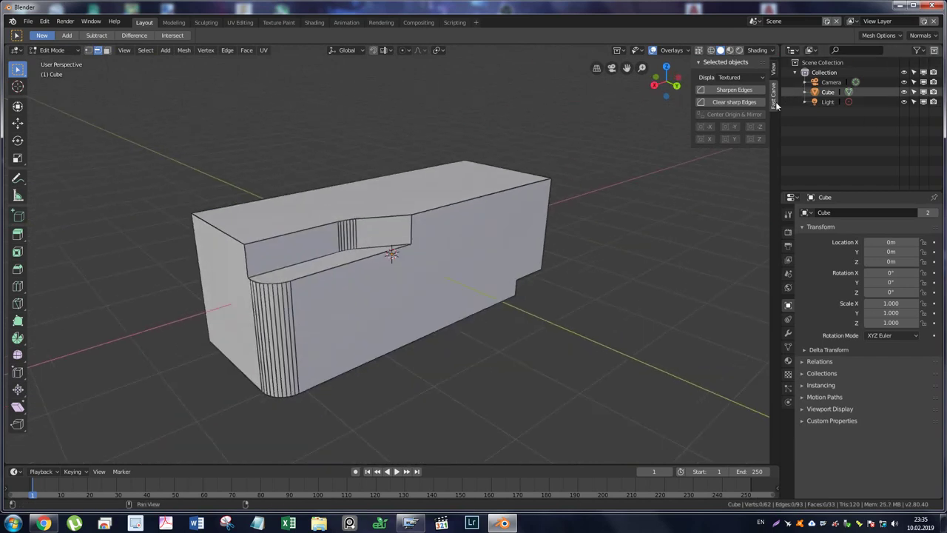
pyautogui.hotkey('ctrl', 'Tab')
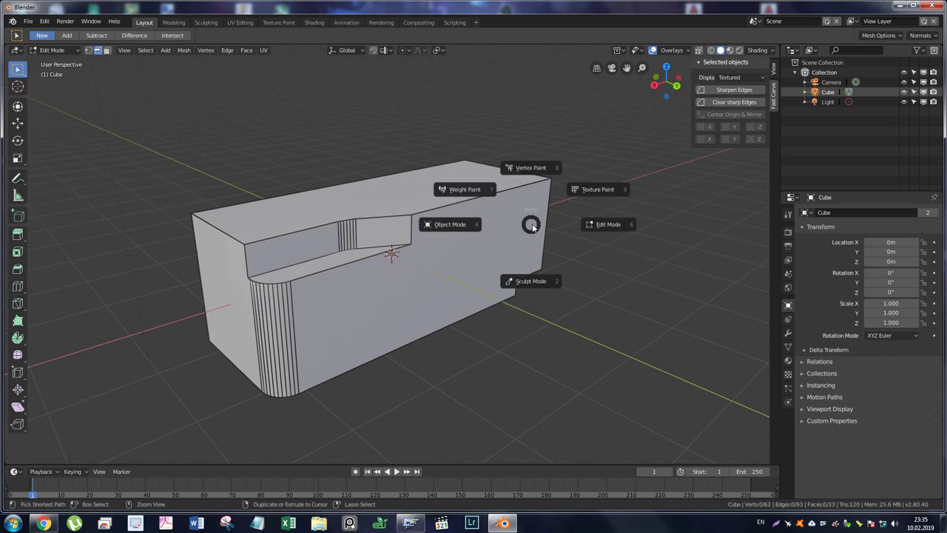
pyautogui.click(481, 243)
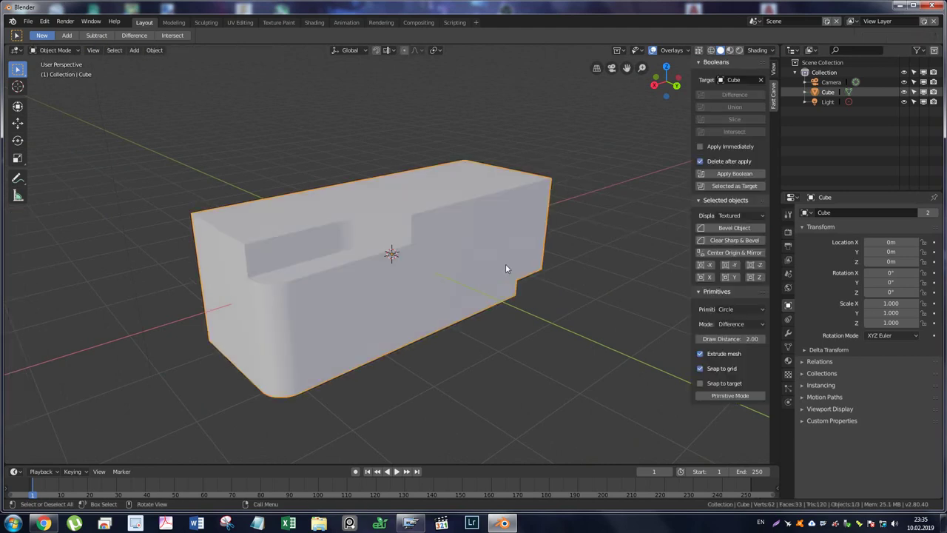
# After trying Material Preview, use Solid shading with Cavity enabled and a raised Valley value.
pyautogui.moveTo(505, 264); pyautogui.dragTo(574, 173, button='middle')
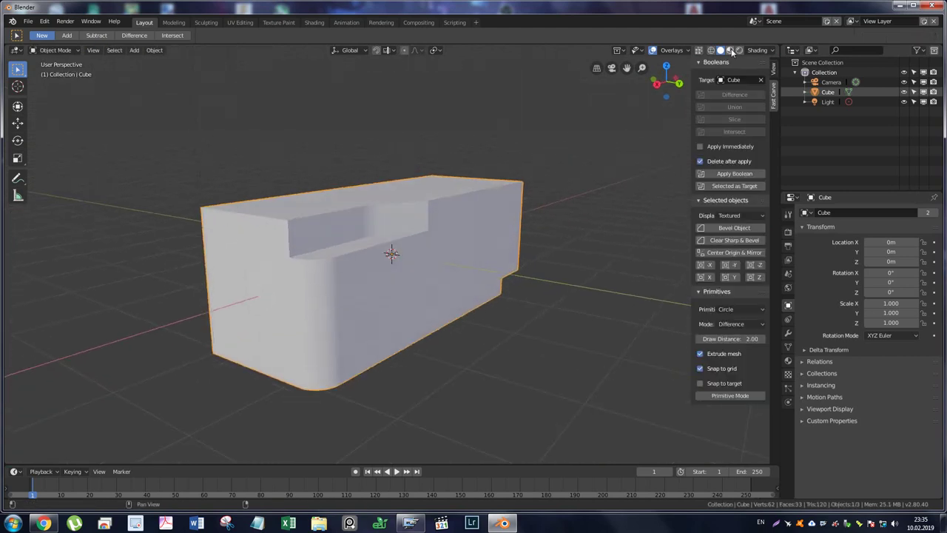
pyautogui.click(731, 51)
pyautogui.click(677, 52)
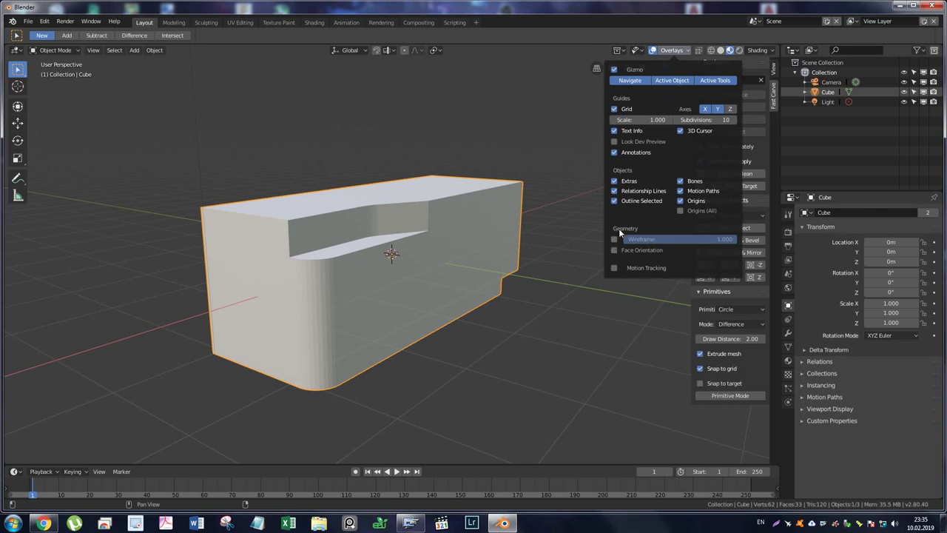
pyautogui.click(757, 50)
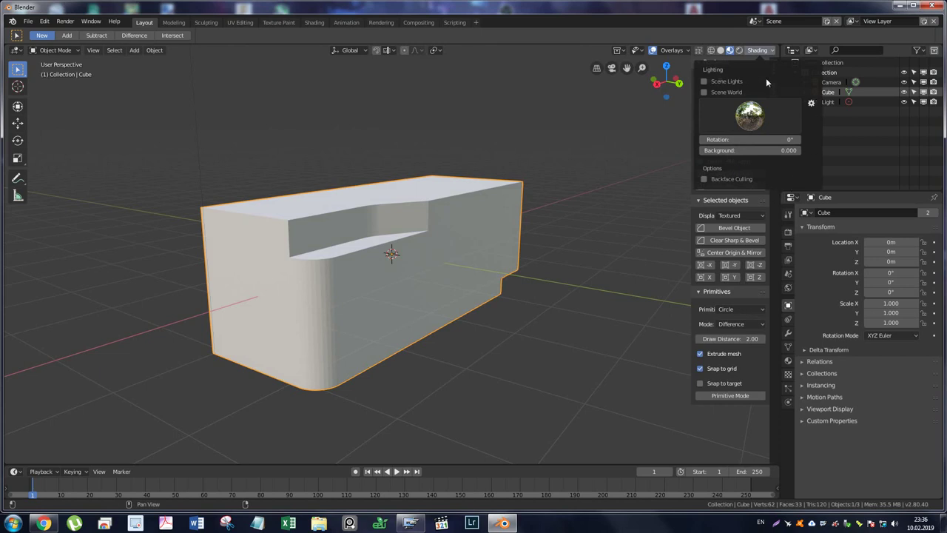
pyautogui.click(720, 50)
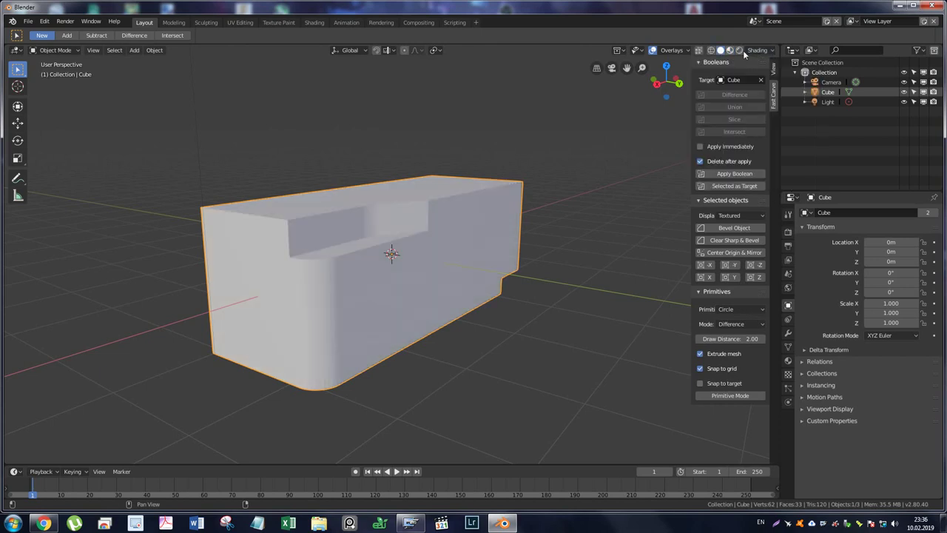
pyautogui.click(757, 50)
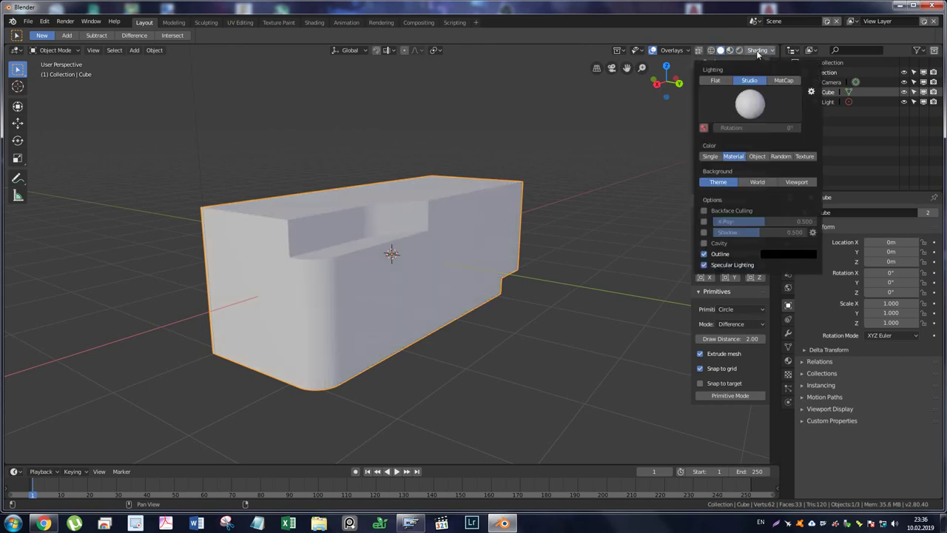
pyautogui.click(703, 243)
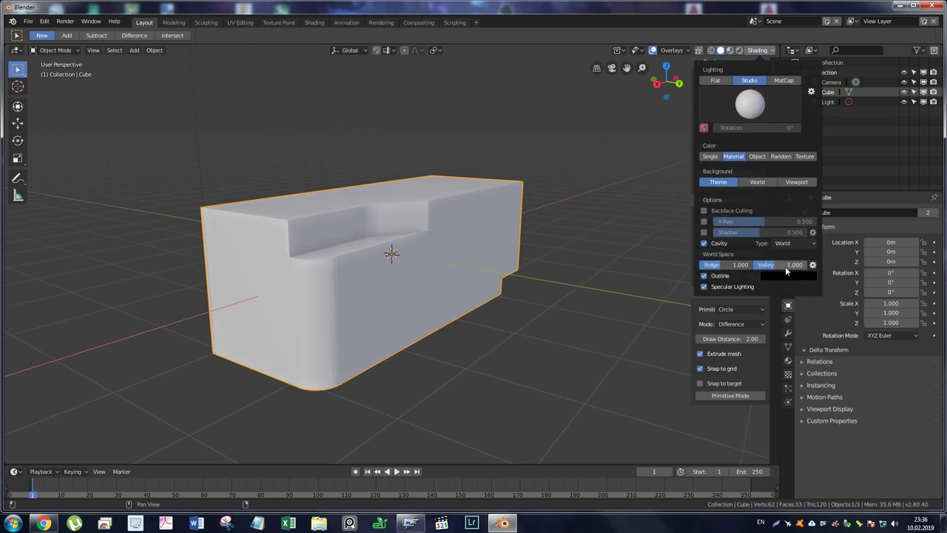
pyautogui.moveTo(784, 264); pyautogui.dragTo(799, 264)
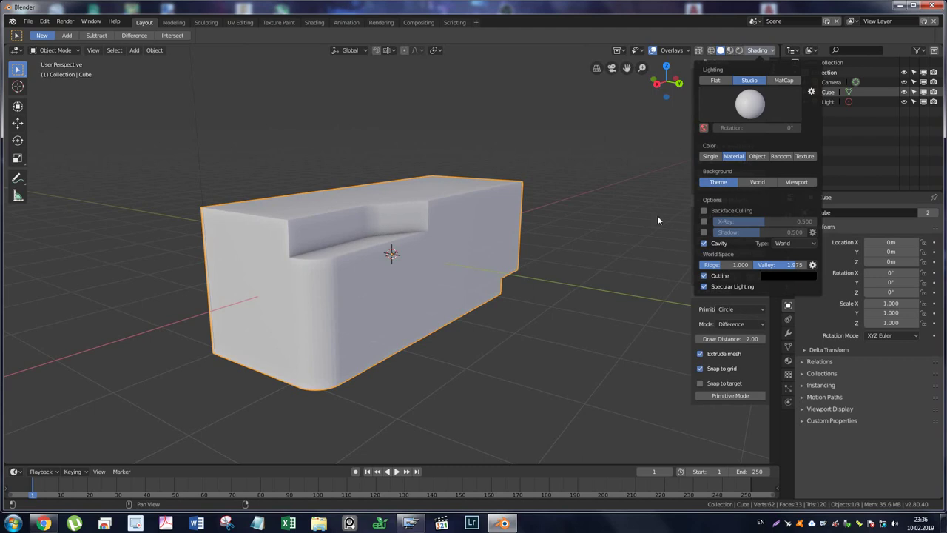
pyautogui.click(645, 231)
pyautogui.moveTo(645, 230)
pyautogui.mouseDown(button='middle')
pyautogui.moveTo(524, 251)
pyautogui.moveTo(463, 222)
pyautogui.moveTo(407, 178)
pyautogui.moveTo(461, 219)
pyautogui.moveTo(473, 252)
pyautogui.moveTo(412, 173)
pyautogui.moveTo(391, 161)
pyautogui.mouseUp(button='middle')
# In the box's Edit Mode, select the six vertical edges along the curved slot's wall.
pyautogui.click(482, 205)
pyautogui.hotkey('ctrl', 'Tab')
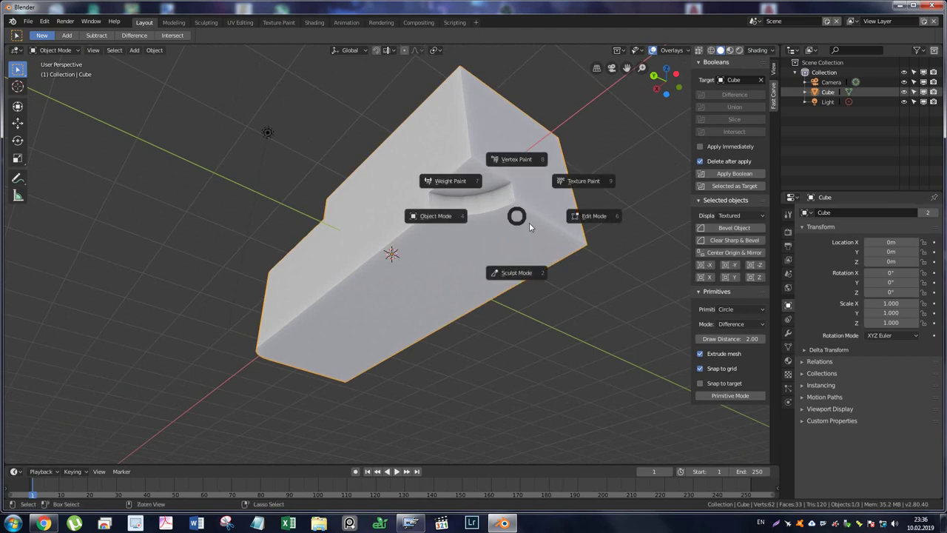
pyautogui.click(592, 220)
pyautogui.scroll(2, 501, 187)
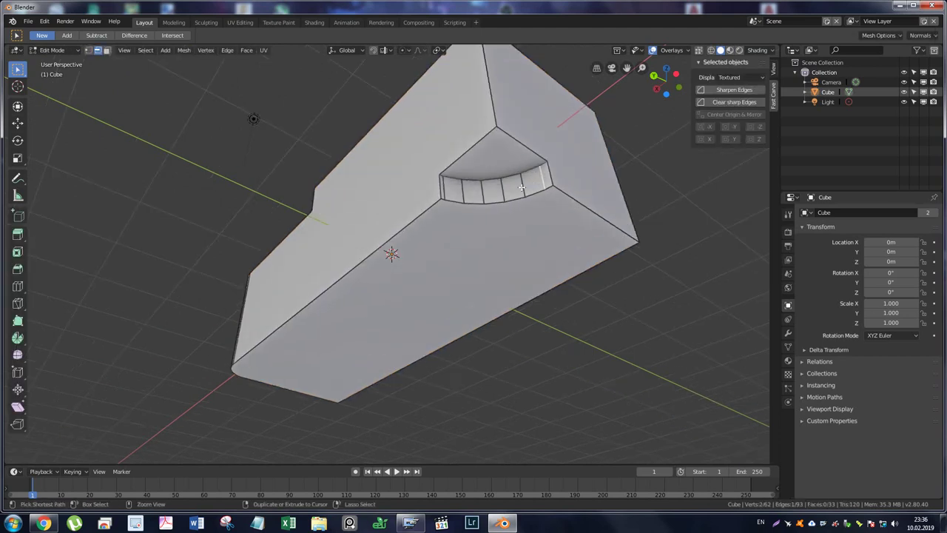
pyautogui.keyDown('ctrl'); pyautogui.click(522, 187); pyautogui.keyUp('ctrl')
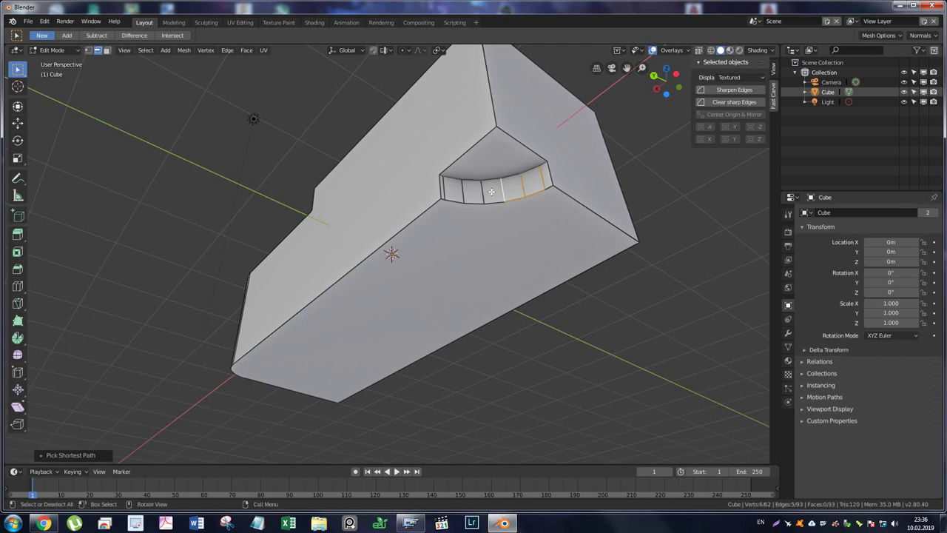
pyautogui.click(542, 182)
pyautogui.keyDown('shift'); pyautogui.click(523, 187); pyautogui.keyUp('shift')
pyautogui.keyDown('shift'); pyautogui.click(499, 193); pyautogui.keyUp('shift')
pyautogui.keyDown('shift'); pyautogui.click(481, 192); pyautogui.keyUp('shift')
pyautogui.keyDown('shift'); pyautogui.click(461, 192); pyautogui.keyUp('shift')
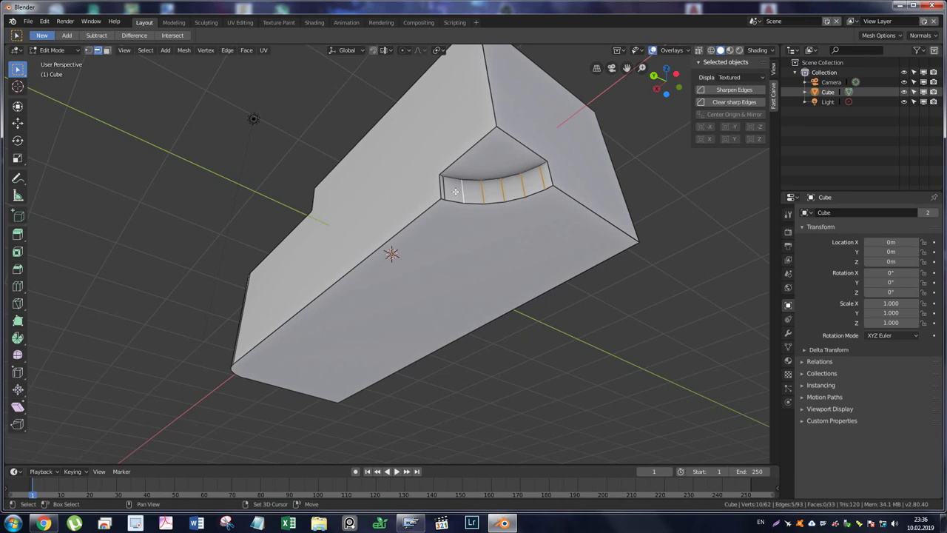
pyautogui.keyDown('shift'); pyautogui.click(446, 189); pyautogui.keyUp('shift')
# Bevel the slot edges with 1 segment, deselect, and return to Object Mode.
pyautogui.hotkey('ctrl', 'b')
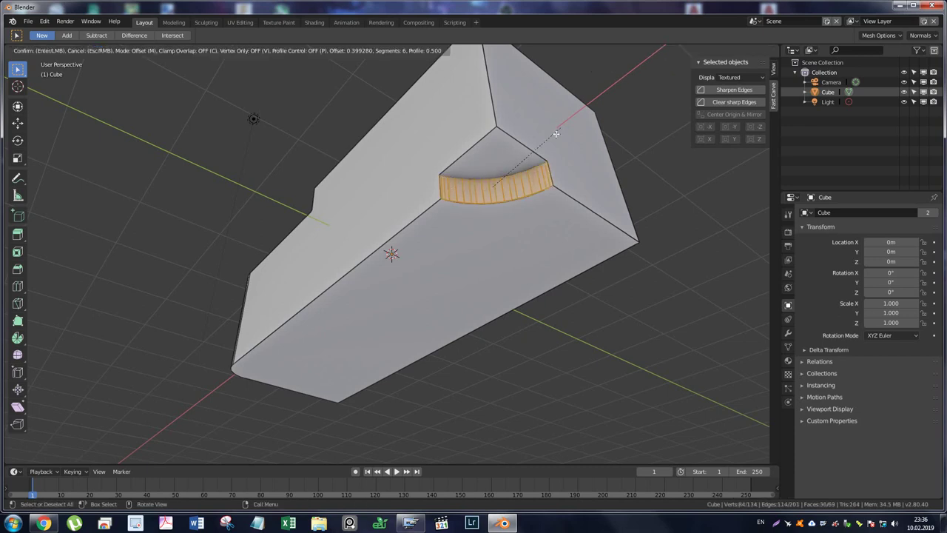
pyautogui.scroll(-5, 535, 156)
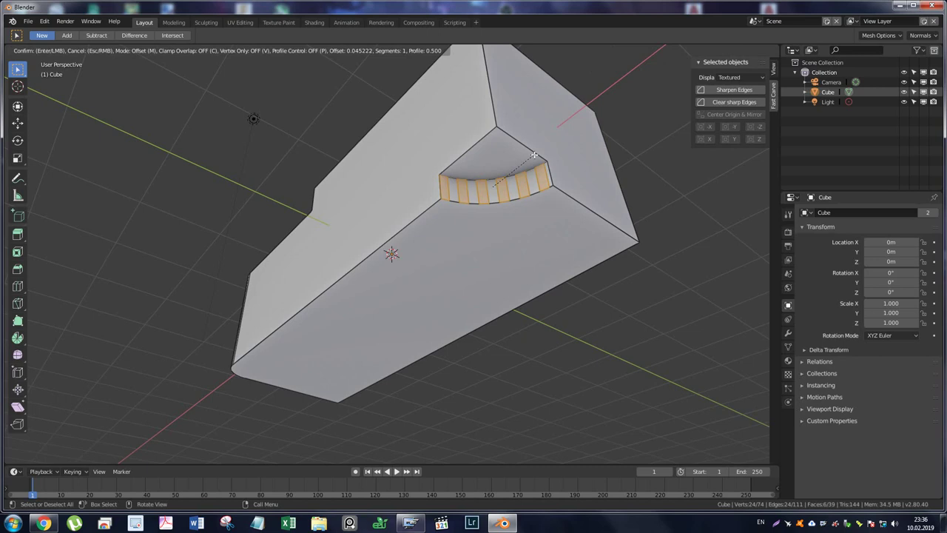
pyautogui.click(534, 154)
pyautogui.click(603, 310)
pyautogui.scroll(-1, 599, 331)
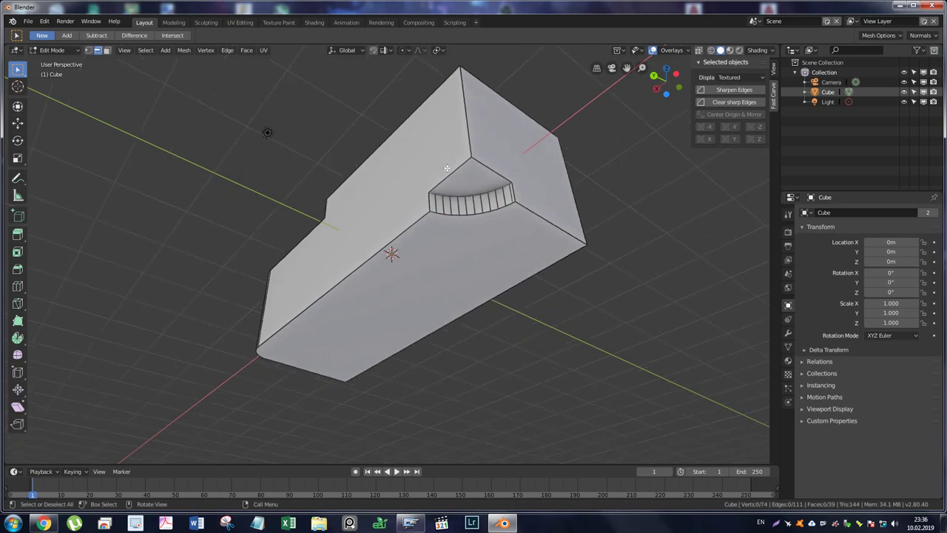
pyautogui.scroll(-2, 515, 233)
pyautogui.hotkey('ctrl', 'Tab')
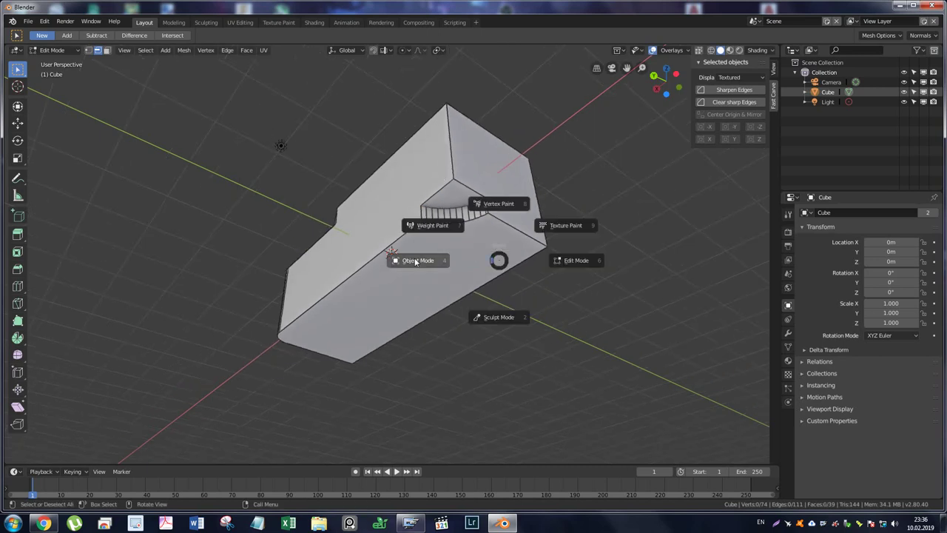
pyautogui.click(461, 258)
pyautogui.moveTo(495, 210)
pyautogui.mouseDown(button='middle')
pyautogui.moveTo(590, 283)
pyautogui.moveTo(638, 283)
pyautogui.moveTo(667, 248)
pyautogui.mouseUp(button='middle')
pyautogui.moveTo(309, 217)
pyautogui.mouseDown(button='middle')
pyautogui.moveTo(395, 224)
pyautogui.moveTo(330, 230)
pyautogui.moveTo(329, 221)
pyautogui.moveTo(259, 243)
pyautogui.moveTo(330, 239)
pyautogui.moveTo(263, 238)
pyautogui.mouseUp(button='middle')
# Frame the box in side ortho view and start Fast Carve primitive mode with Polyline.
pyautogui.press('KP_5')
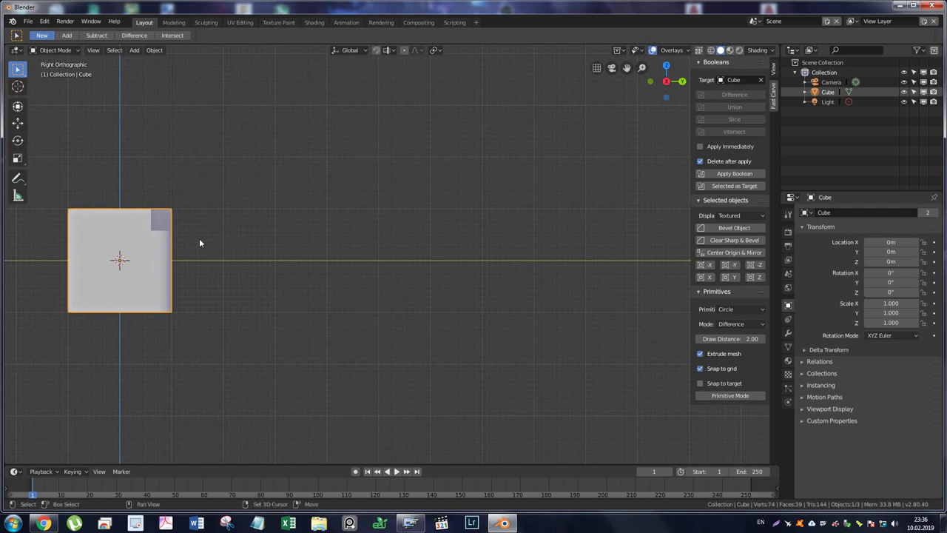
pyautogui.press('KP_Decimal')
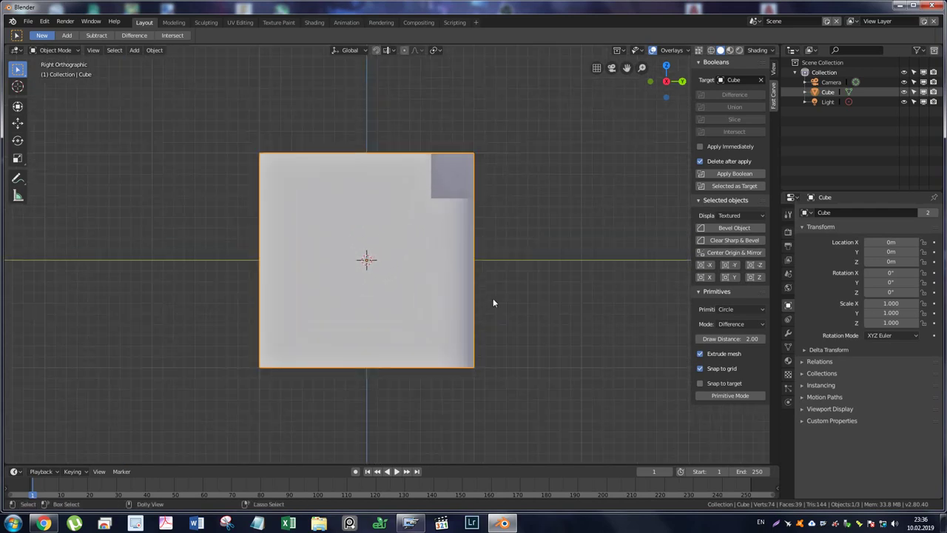
pyautogui.hotkey('ctrl', 'shift', 'f')
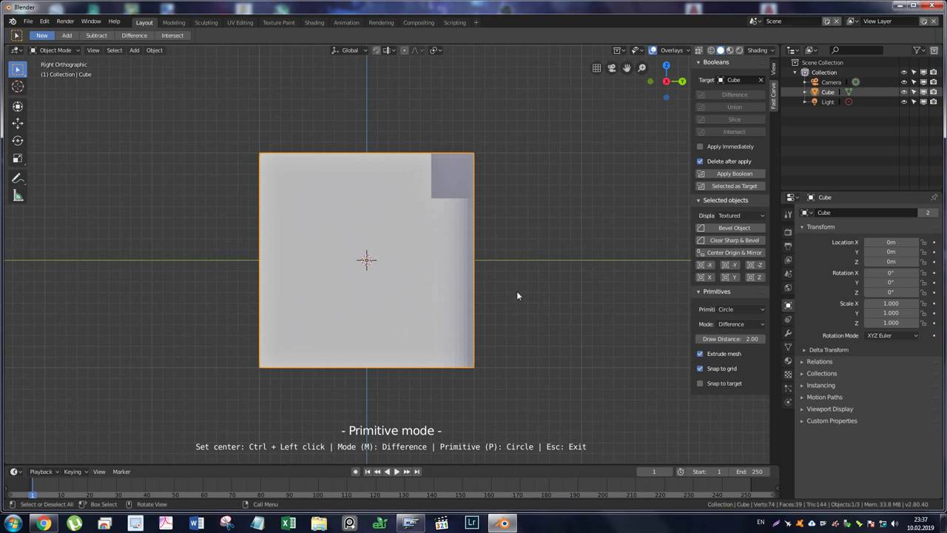
pyautogui.click(724, 309)
pyautogui.click(739, 279)
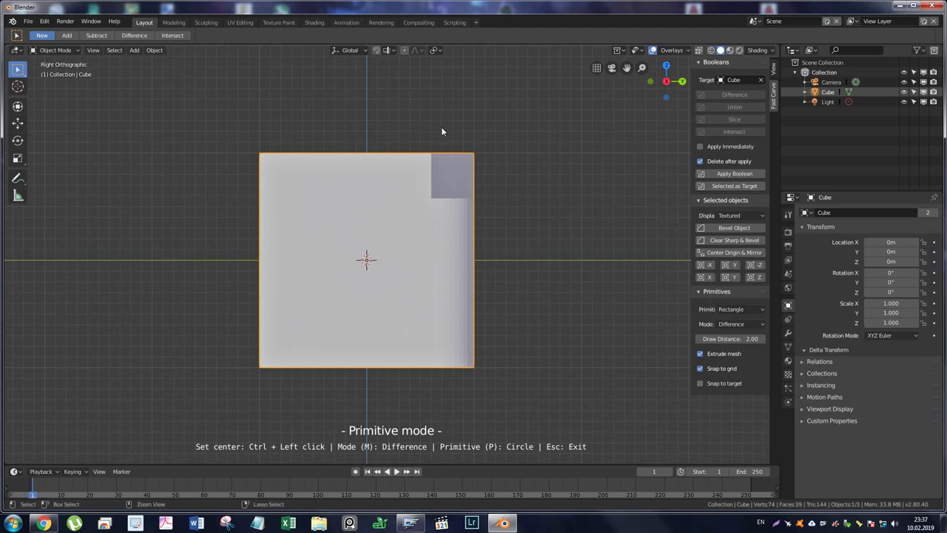
pyautogui.click(738, 311)
pyautogui.click(737, 280)
pyautogui.click(738, 309)
pyautogui.click(728, 297)
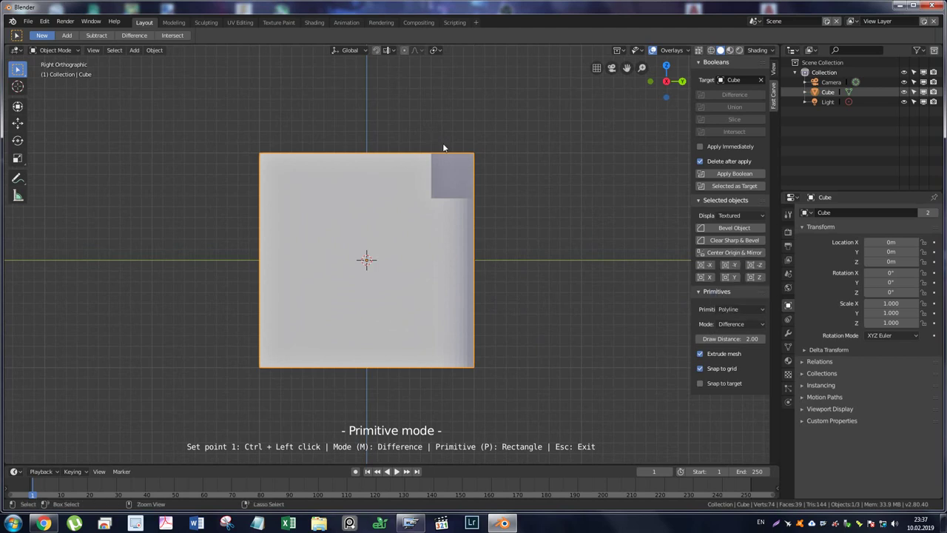
# Draw a triangle at the box's top corner and extrude it into the MyObject prism cutter.
pyautogui.keyDown('ctrl'); pyautogui.click(444, 142); pyautogui.keyUp('ctrl')
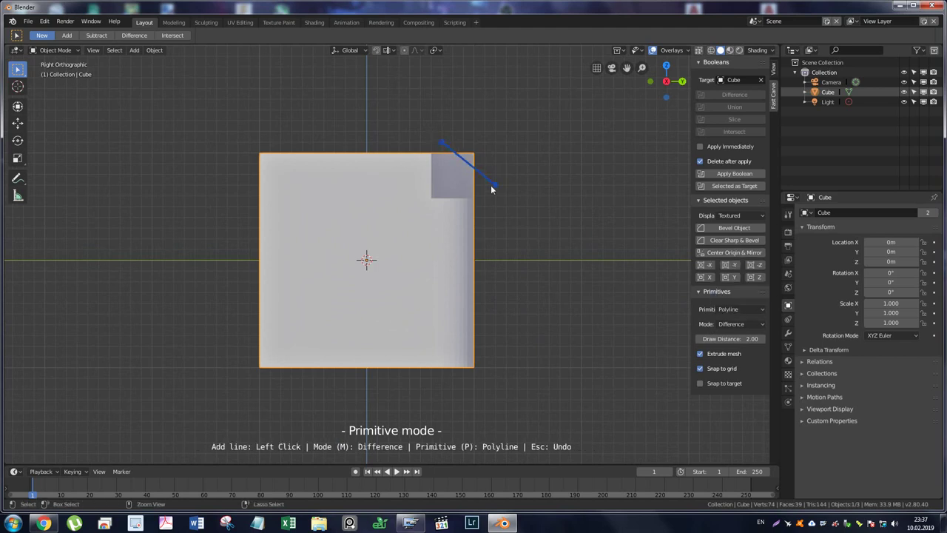
pyautogui.keyDown('ctrl'); pyautogui.click(495, 152); pyautogui.keyUp('ctrl')
pyautogui.click(484, 185)
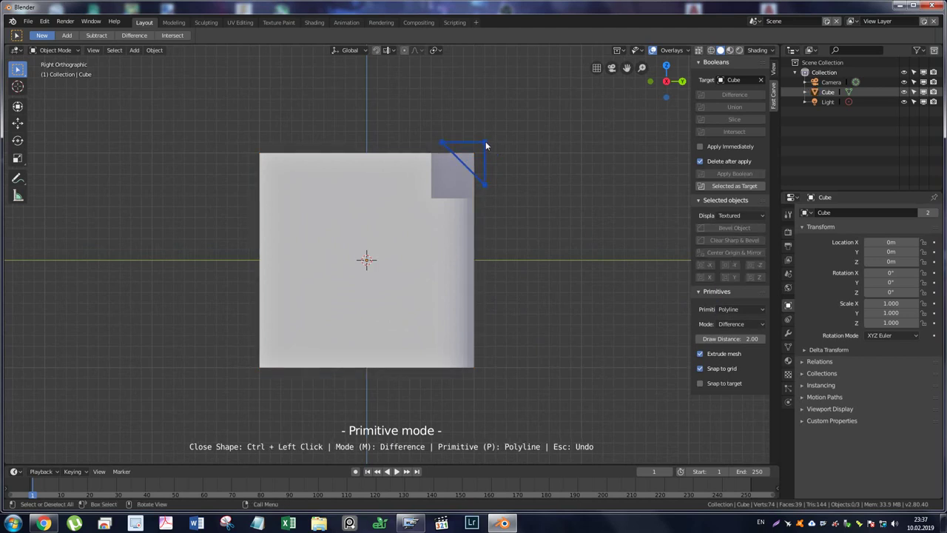
pyautogui.keyDown('ctrl'); pyautogui.click(485, 141); pyautogui.keyUp('ctrl')
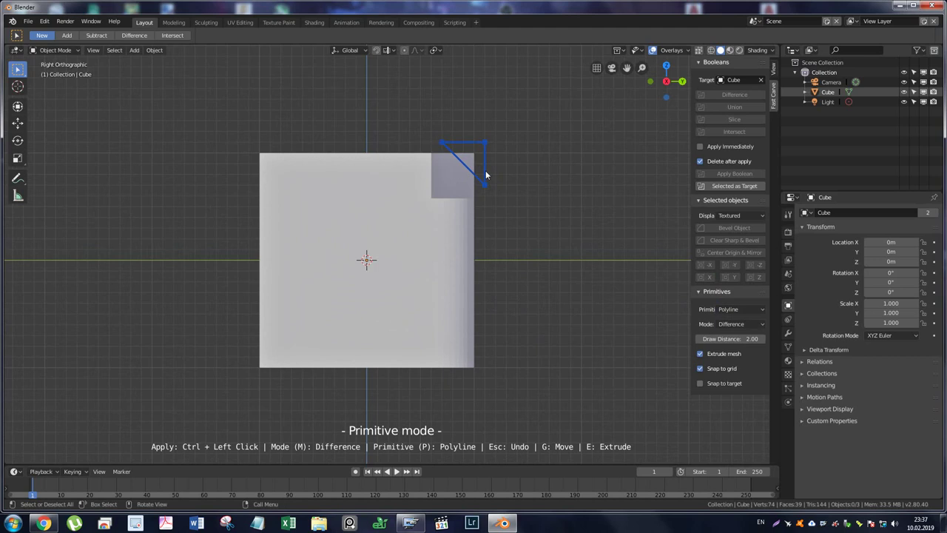
pyautogui.moveTo(500, 175)
pyautogui.mouseDown(button='middle')
pyautogui.moveTo(440, 187)
pyautogui.moveTo(412, 214)
pyautogui.mouseUp(button='middle')
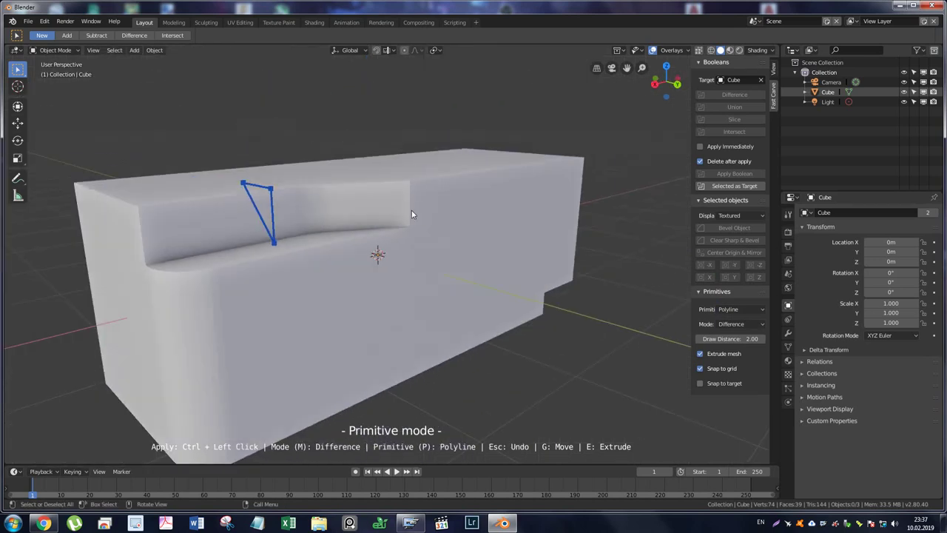
pyautogui.press('e')
pyautogui.scroll(2, 399, 207)
pyautogui.scroll(-5, 399, 206)
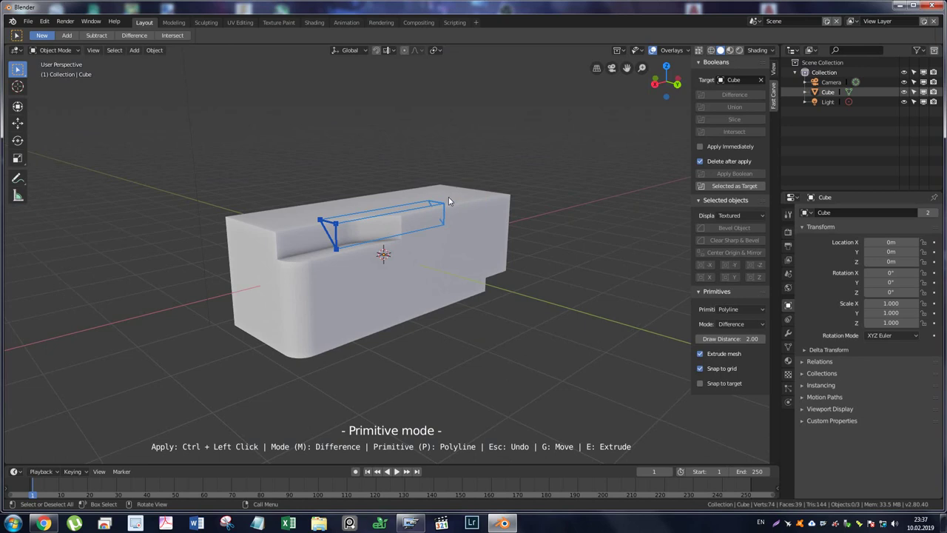
pyautogui.click(457, 199)
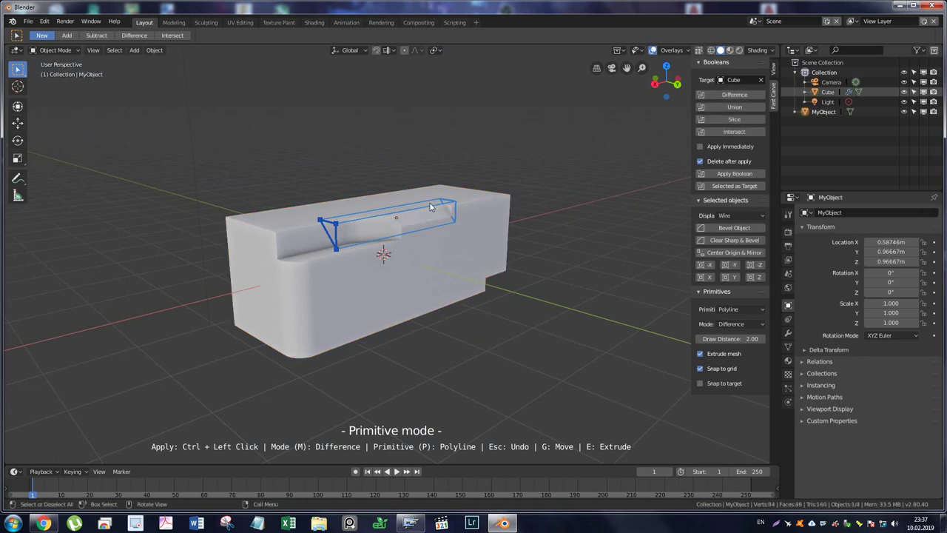
pyautogui.scroll(3, 422, 220)
pyautogui.scroll(1, 383, 233)
pyautogui.moveTo(382, 233)
pyautogui.mouseDown(button='middle')
pyautogui.moveTo(313, 217)
pyautogui.moveTo(385, 247)
pyautogui.moveTo(456, 248)
pyautogui.mouseUp(button='middle')
pyautogui.hotkey('ctrl', 'Tab')
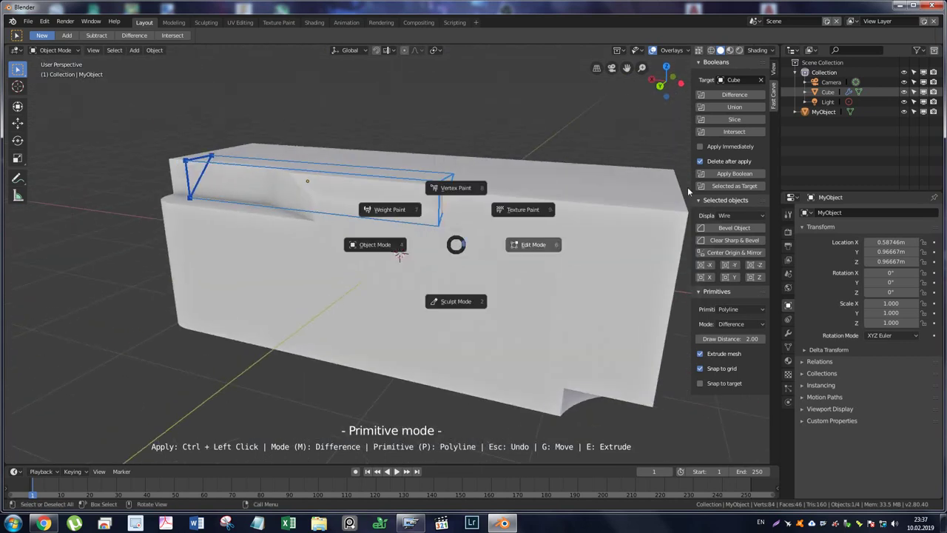
# Briefly edit the prism cutter's mesh, then return to Object Mode.
pyautogui.click(756, 159)
pyautogui.click(424, 184)
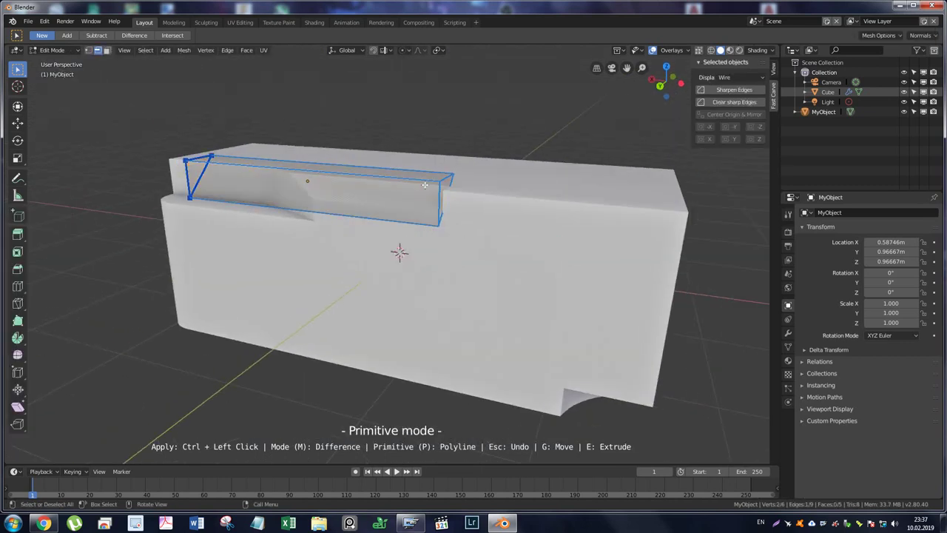
pyautogui.keyDown('ctrl'); pyautogui.click(223, 161); pyautogui.keyUp('ctrl')
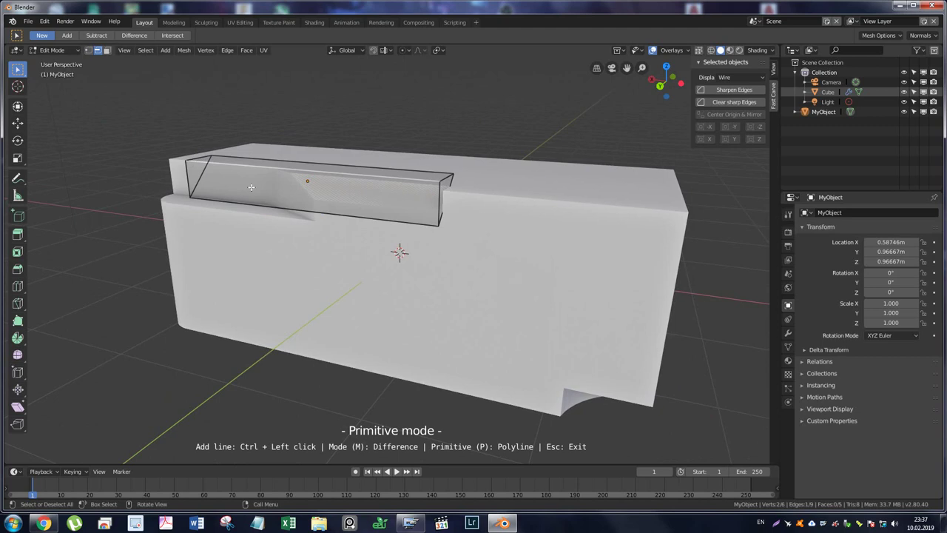
pyautogui.moveTo(193, 161); pyautogui.dragTo(353, 194, button='middle')
pyautogui.hotkey('ctrl', 'Tab')
pyautogui.click(317, 207)
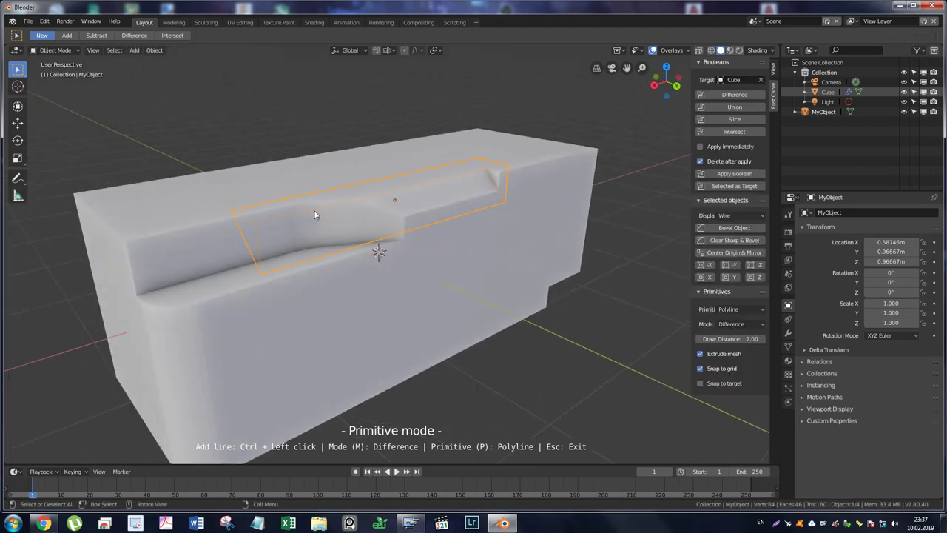
# Apply the prism's boolean groove to the box, then put the box into Edit Mode.
pyautogui.click(309, 211)
pyautogui.click(477, 173)
pyautogui.click(731, 174)
pyautogui.moveTo(527, 210); pyautogui.dragTo(424, 219, button='middle')
pyautogui.click(450, 256)
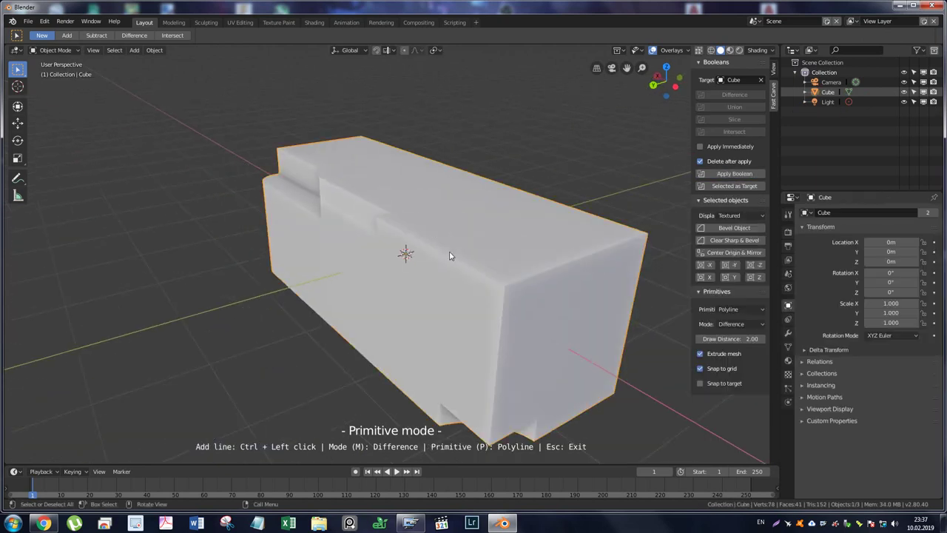
pyautogui.hotkey('ctrl', 'Tab')
pyautogui.click(516, 258)
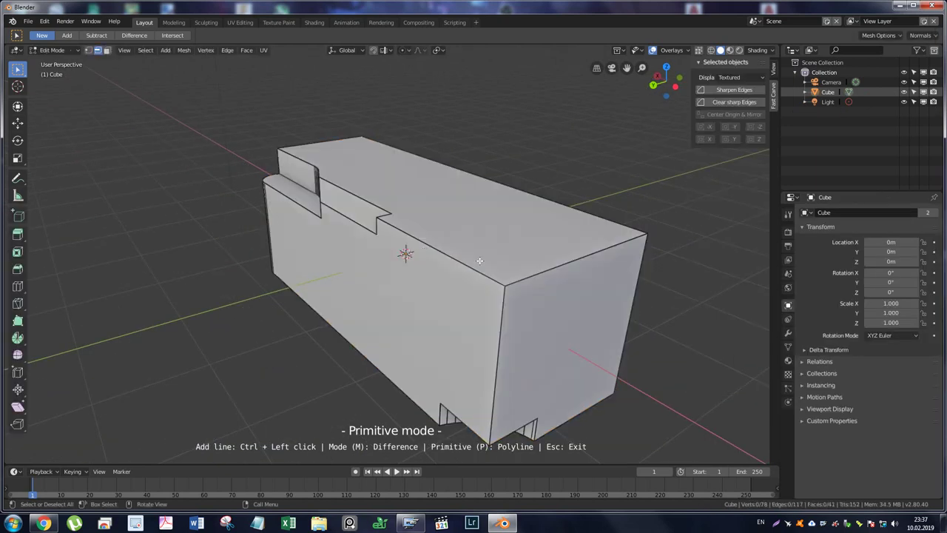
# Select only the short edge at the end of the top groove.
pyautogui.click(429, 246)
pyautogui.moveTo(443, 217); pyautogui.dragTo(497, 187, button='middle')
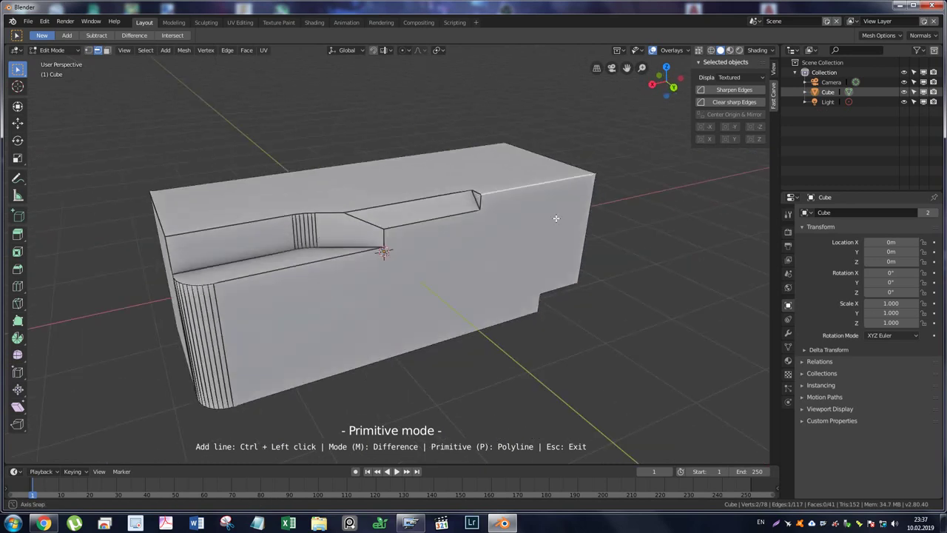
pyautogui.keyDown('shift'); pyautogui.click(498, 187); pyautogui.keyUp('shift')
pyautogui.scroll(2, 566, 186)
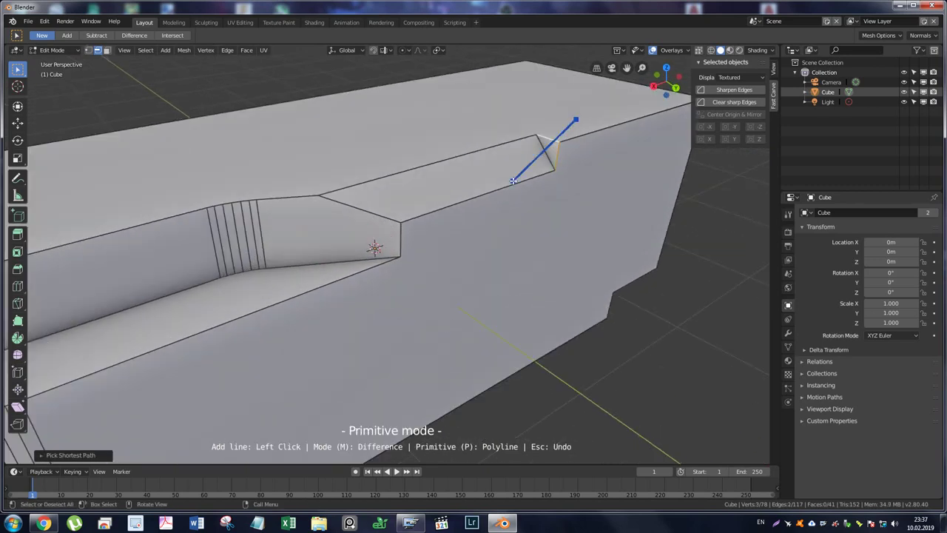
pyautogui.click(555, 159)
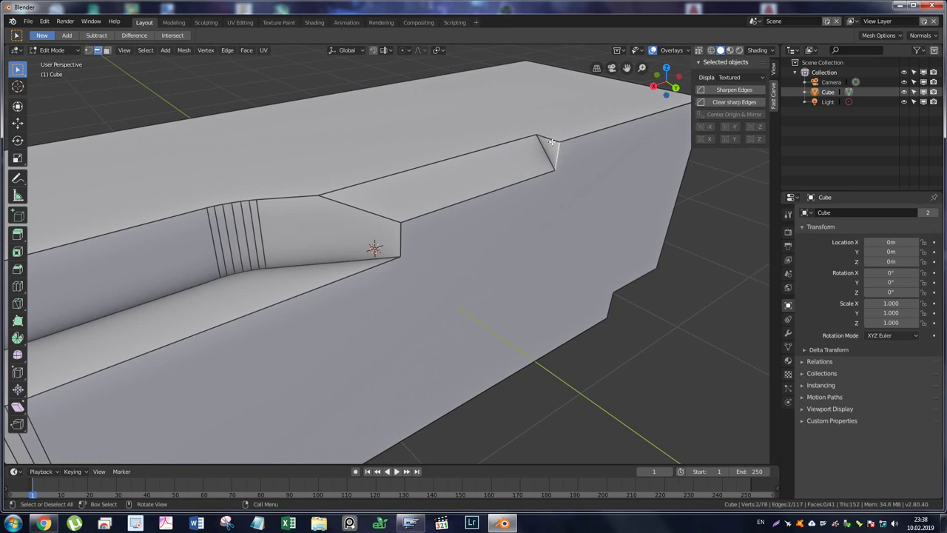
pyautogui.moveTo(557, 158)
pyautogui.mouseDown(button='middle')
pyautogui.moveTo(387, 235)
pyautogui.moveTo(559, 173)
pyautogui.mouseUp(button='middle')
# Bevel the groove-end edge with 4 segments, then deselect everything.
pyautogui.hotkey('ctrl', 'b')
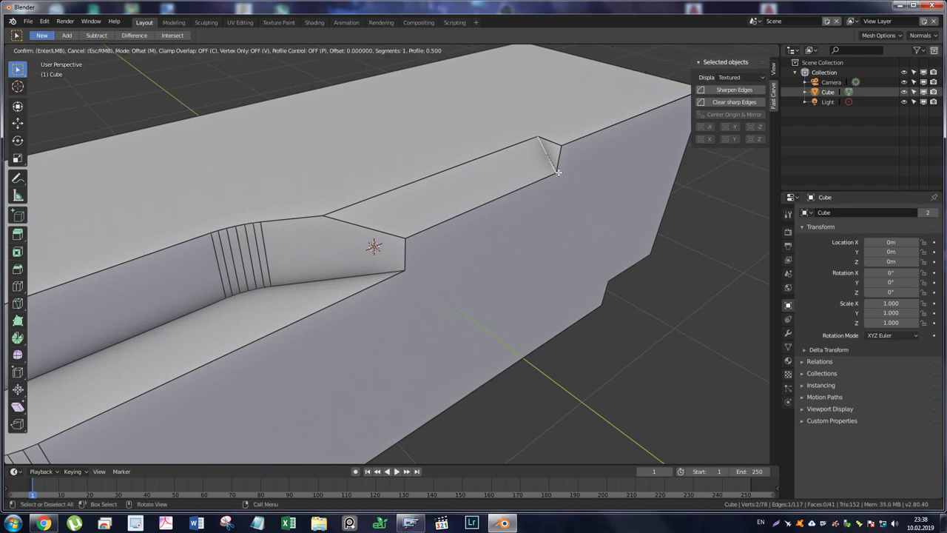
pyautogui.scroll(1, 571, 172)
pyautogui.scroll(2, 577, 171)
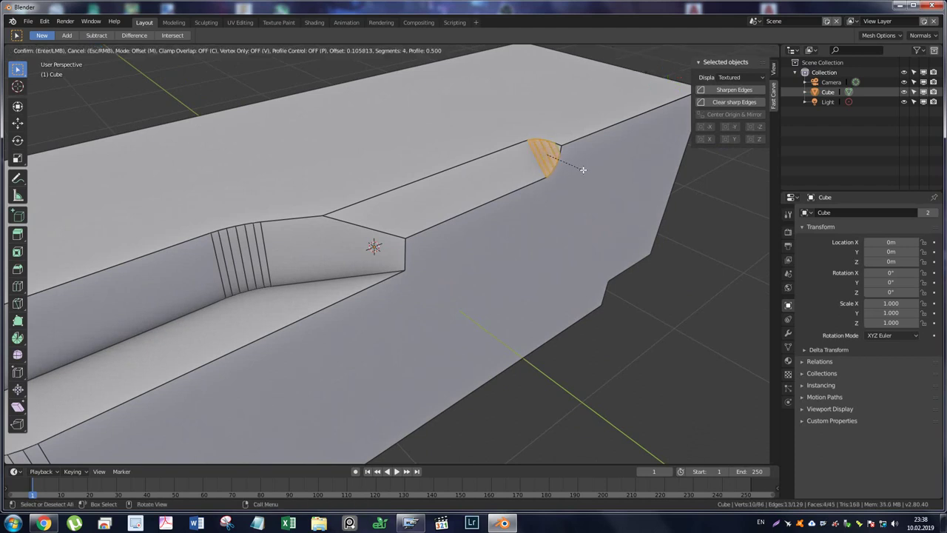
pyautogui.click(582, 171)
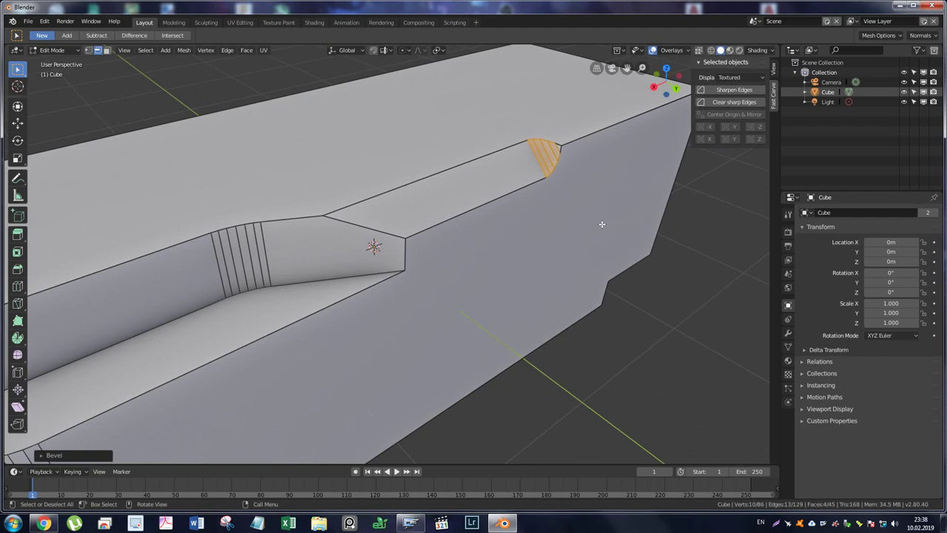
pyautogui.hotkey('alt', 'a')
pyautogui.moveTo(599, 201)
pyautogui.mouseDown(button='middle')
pyautogui.moveTo(568, 130)
pyautogui.moveTo(581, 160)
pyautogui.moveTo(554, 186)
pyautogui.moveTo(486, 190)
pyautogui.moveTo(472, 175)
pyautogui.moveTo(497, 110)
pyautogui.moveTo(518, 148)
pyautogui.moveTo(513, 207)
pyautogui.moveTo(459, 270)
pyautogui.mouseUp(button='middle')
pyautogui.scroll(-1, 455, 272)
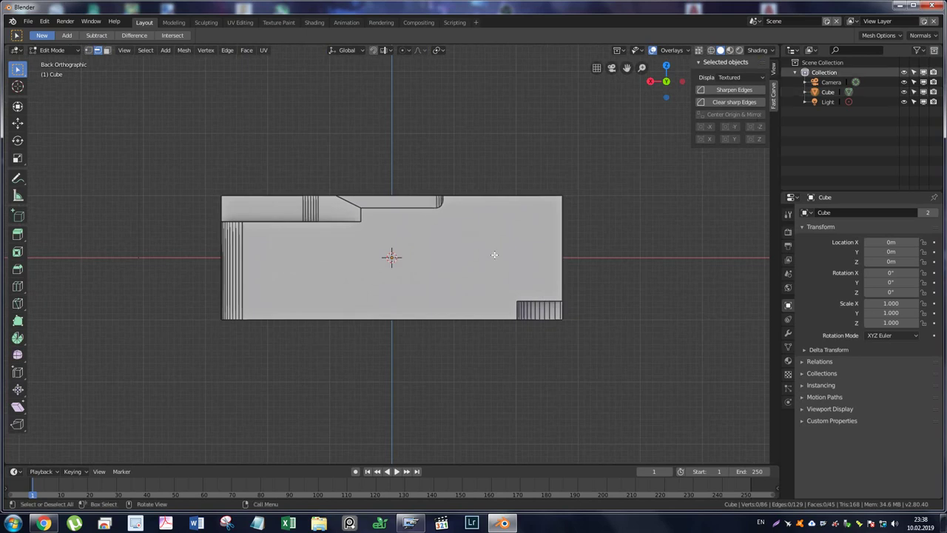
# Return to Object Mode and start a Primitive Mode outline with the first V notch.
pyautogui.hotkey('ctrl', 'Tab')
pyautogui.click(412, 257)
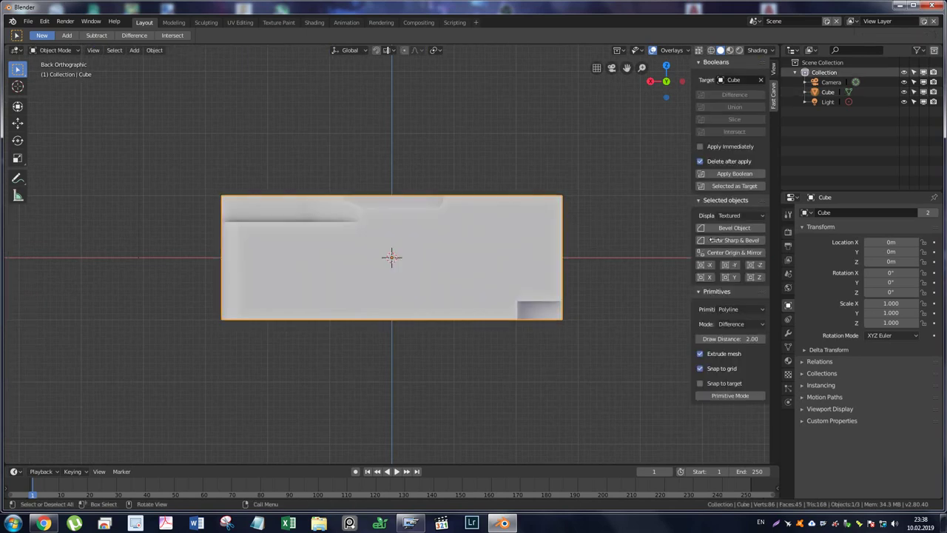
pyautogui.click(716, 395)
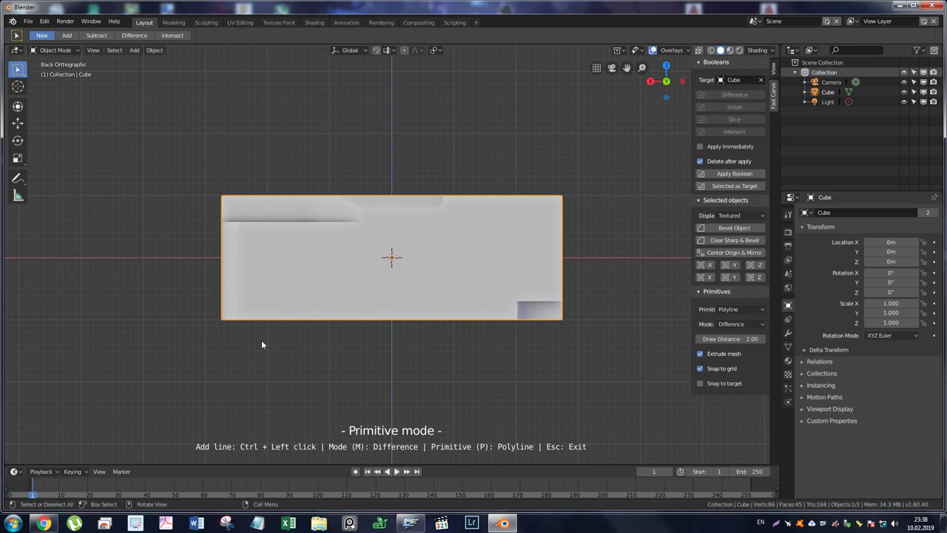
pyautogui.keyDown('ctrl'); pyautogui.click(194, 264); pyautogui.keyUp('ctrl')
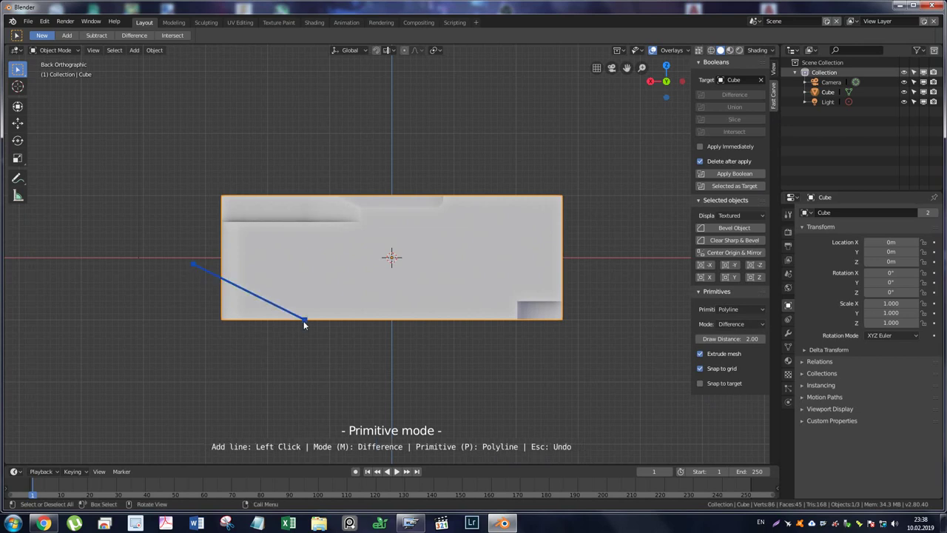
pyautogui.click(260, 303)
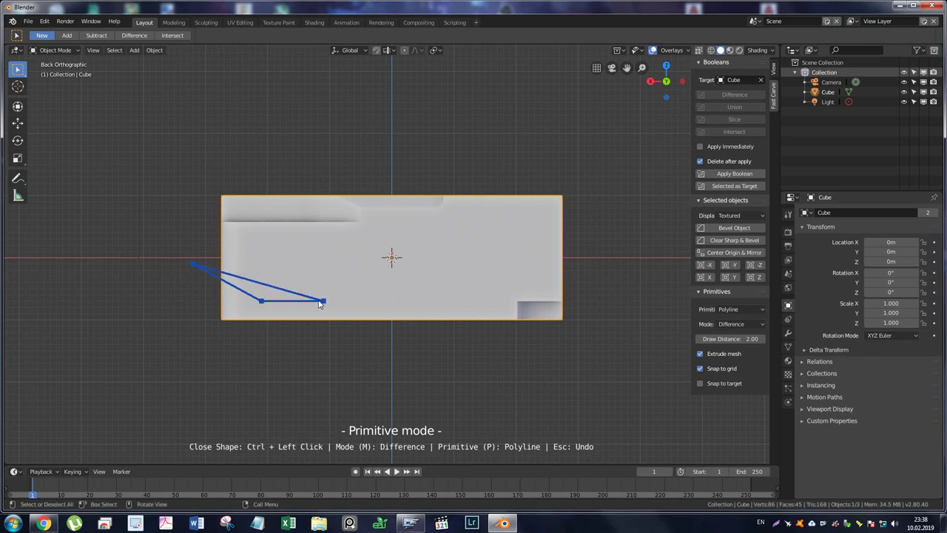
pyautogui.click(286, 302)
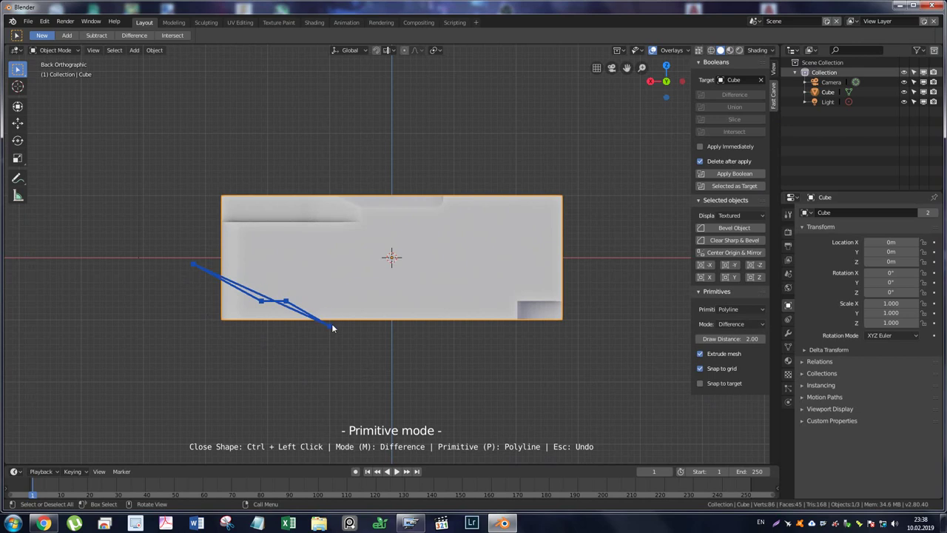
pyautogui.click(305, 333)
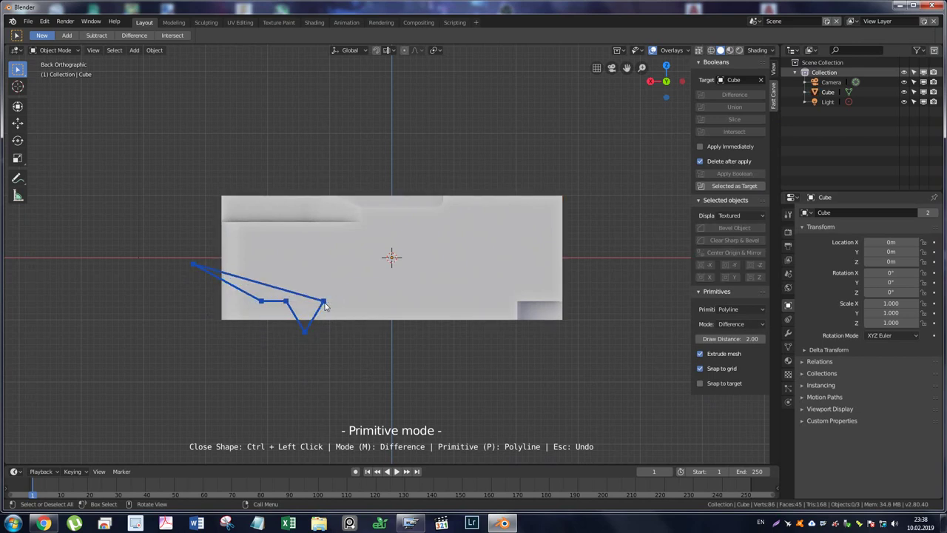
pyautogui.click(324, 304)
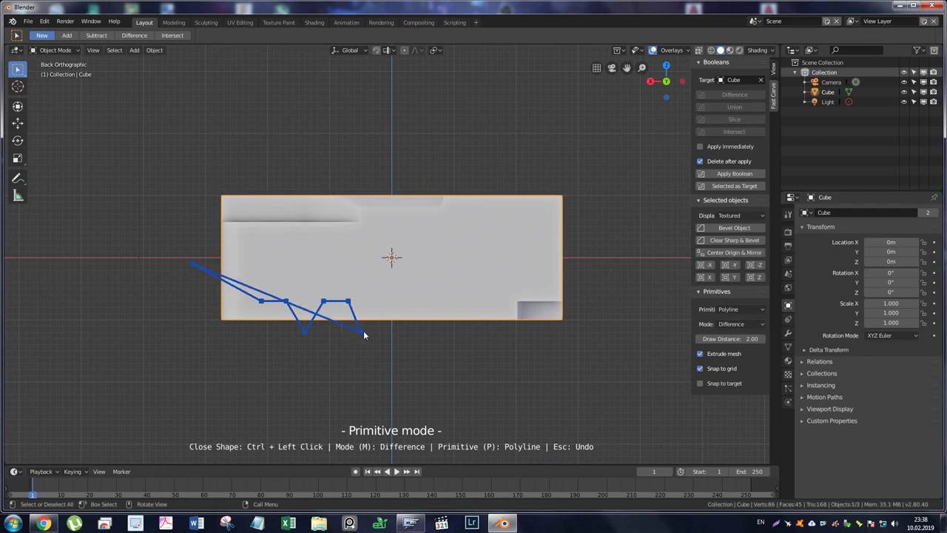
# Add the second V notch, step up on the right and close the outline below the box.
pyautogui.click(365, 330)
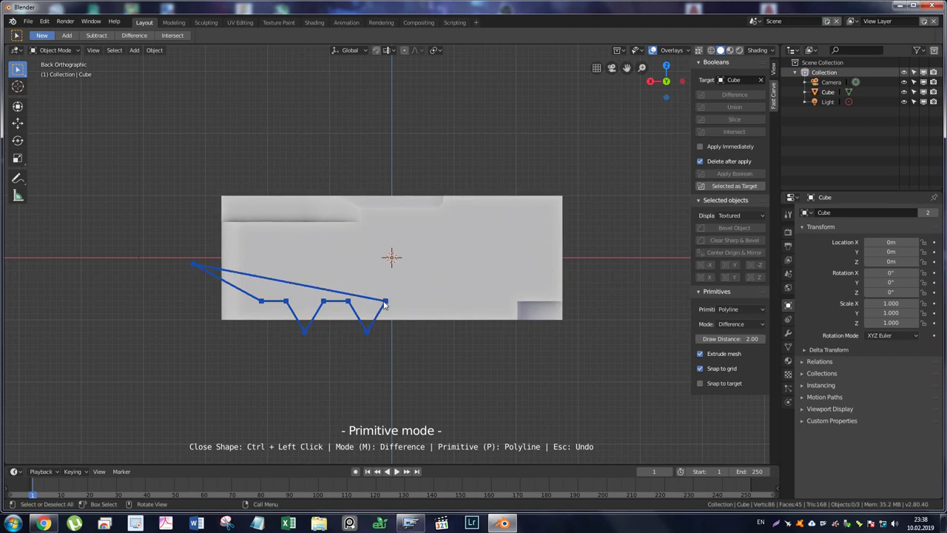
pyautogui.click(384, 301)
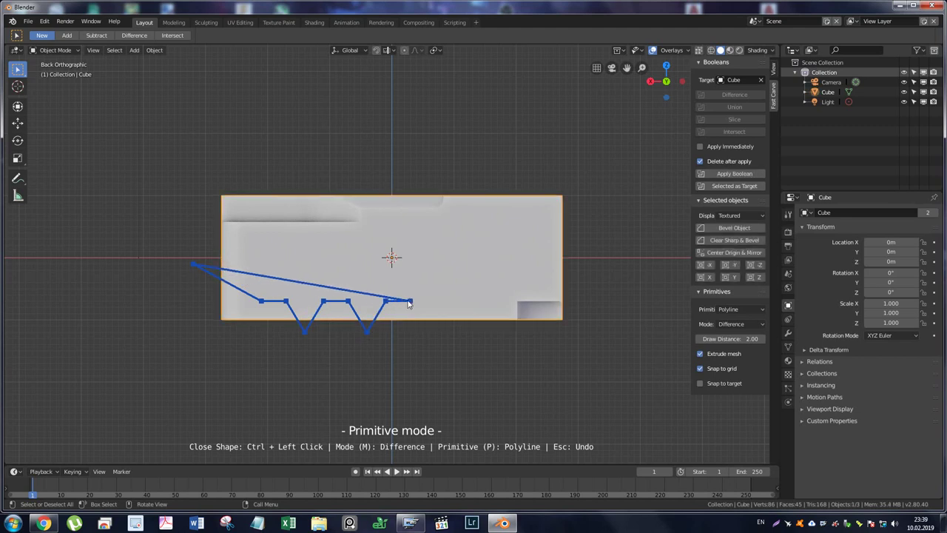
pyautogui.click(409, 302)
pyautogui.click(427, 289)
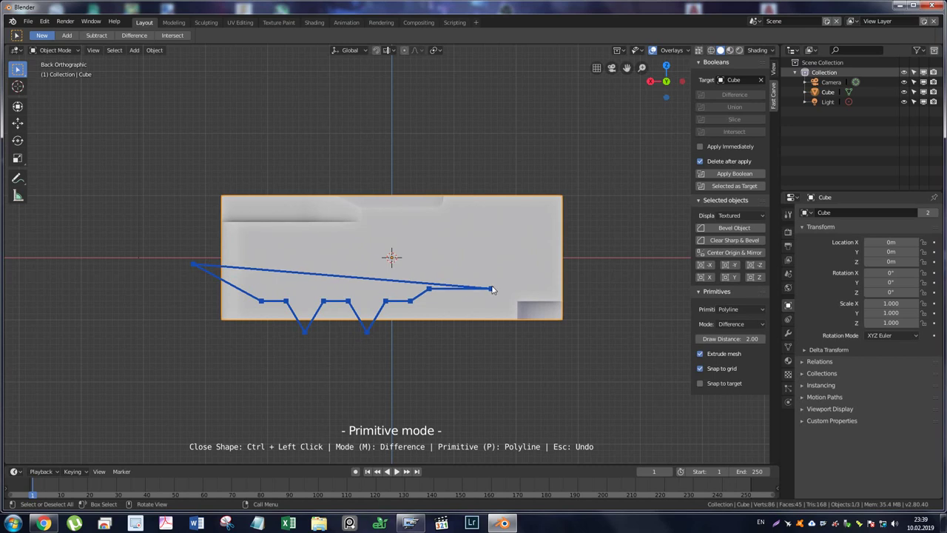
pyautogui.click(489, 293)
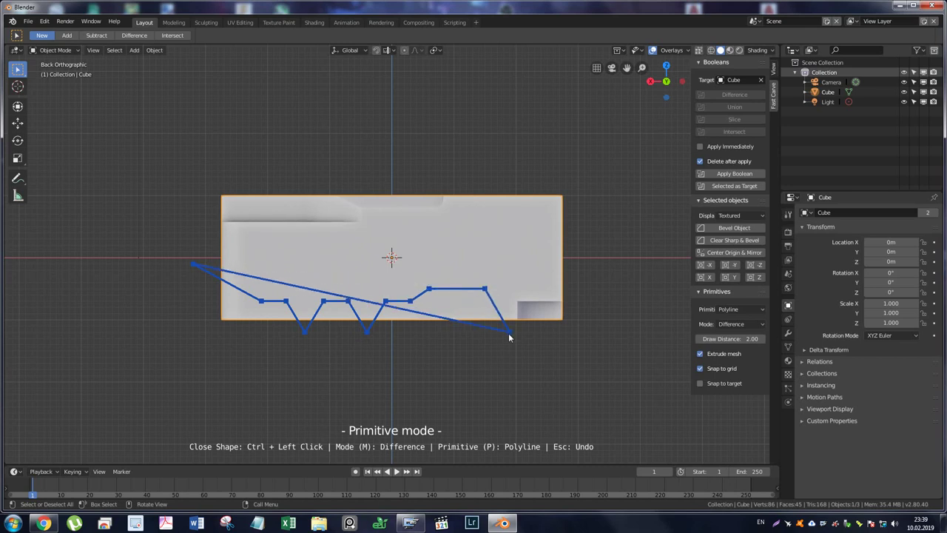
pyautogui.click(508, 333)
pyautogui.click(509, 361)
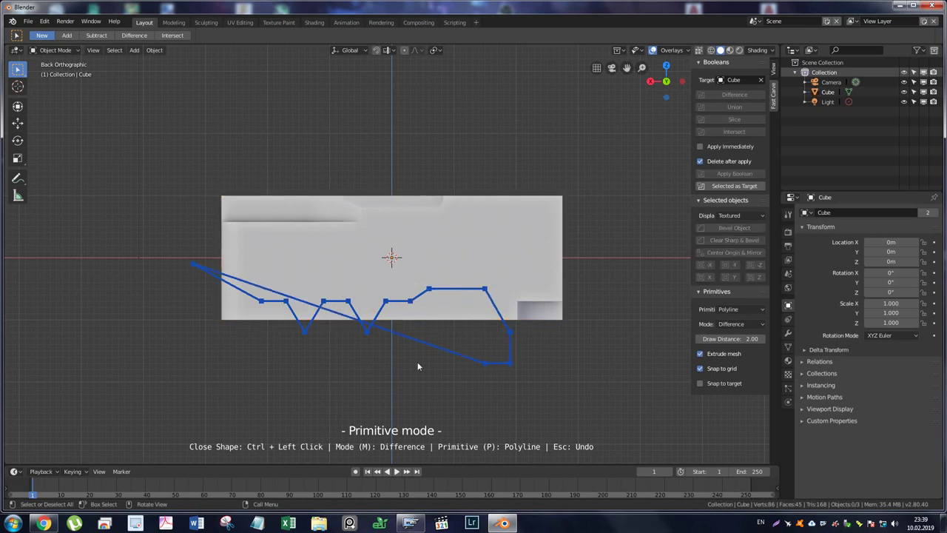
pyautogui.keyDown('ctrl'); pyautogui.click(192, 364); pyautogui.keyUp('ctrl')
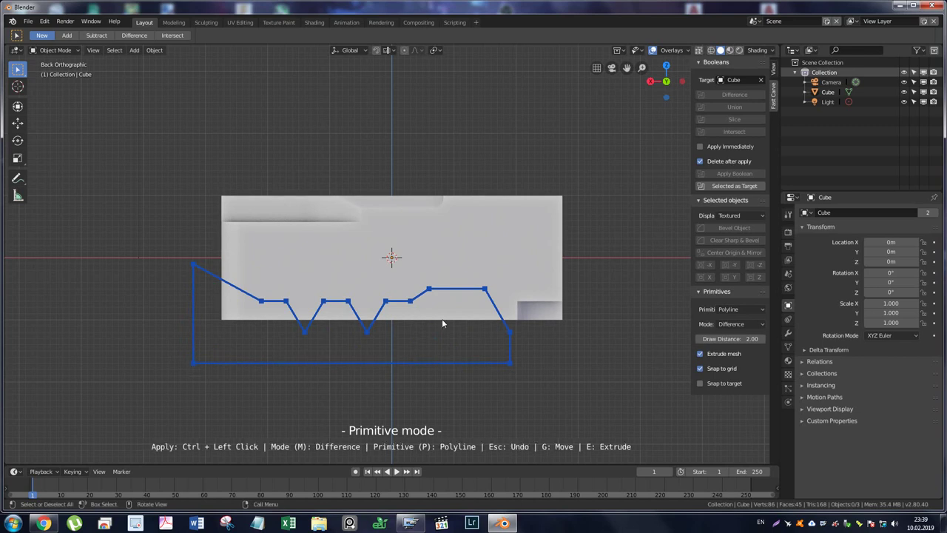
# Turn the zigzag outline into a cutter and Apply Boolean, leaving permanent V notches.
pyautogui.moveTo(442, 324); pyautogui.dragTo(506, 320, button='middle')
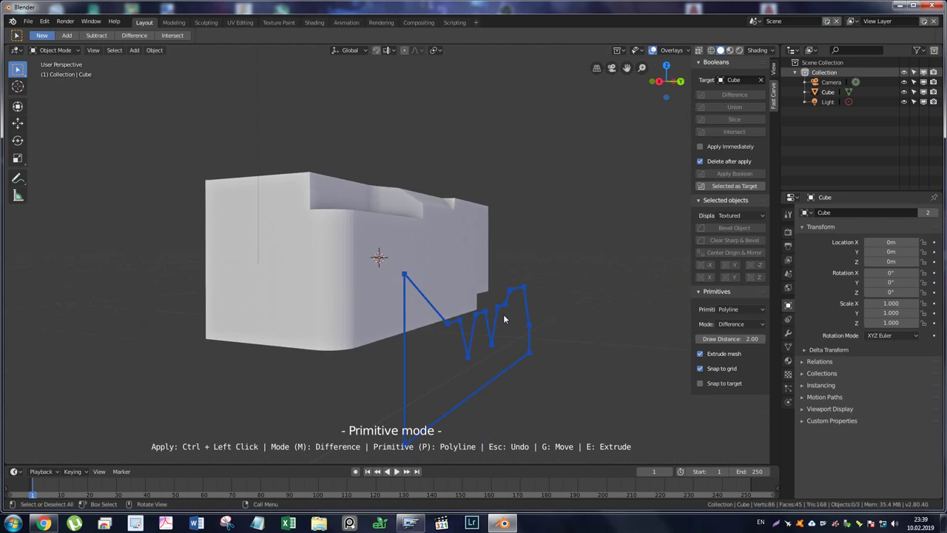
pyautogui.scroll(-3, 506, 319)
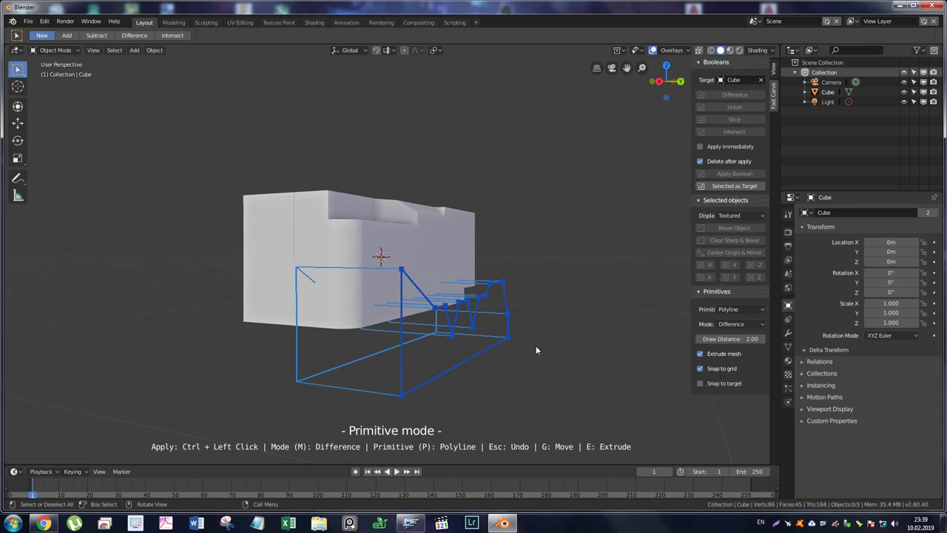
pyautogui.keyDown('ctrl'); pyautogui.click(421, 261); pyautogui.keyUp('ctrl')
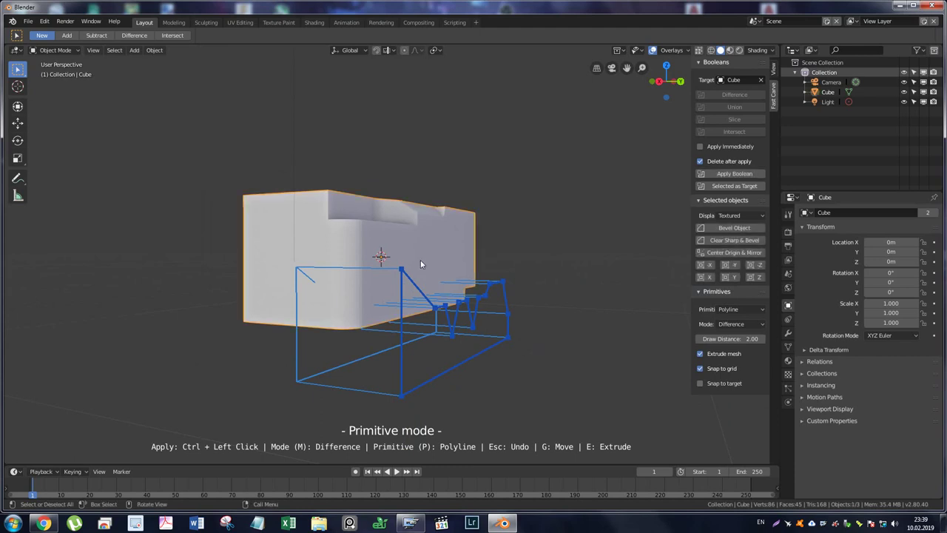
pyautogui.moveTo(438, 258)
pyautogui.mouseDown(button='middle')
pyautogui.moveTo(392, 191)
pyautogui.moveTo(645, 188)
pyautogui.mouseUp(button='middle')
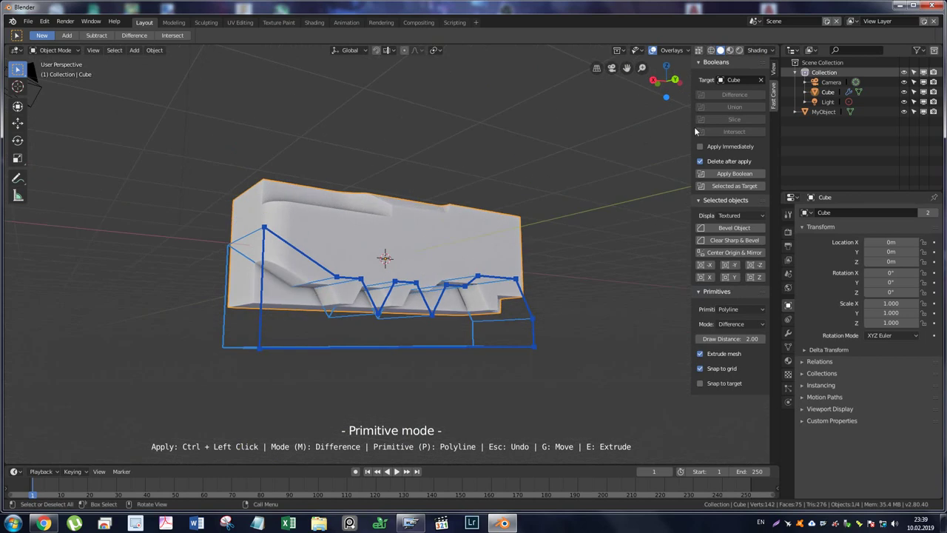
pyautogui.keyDown('ctrl'); pyautogui.click(534, 331); pyautogui.keyUp('ctrl')
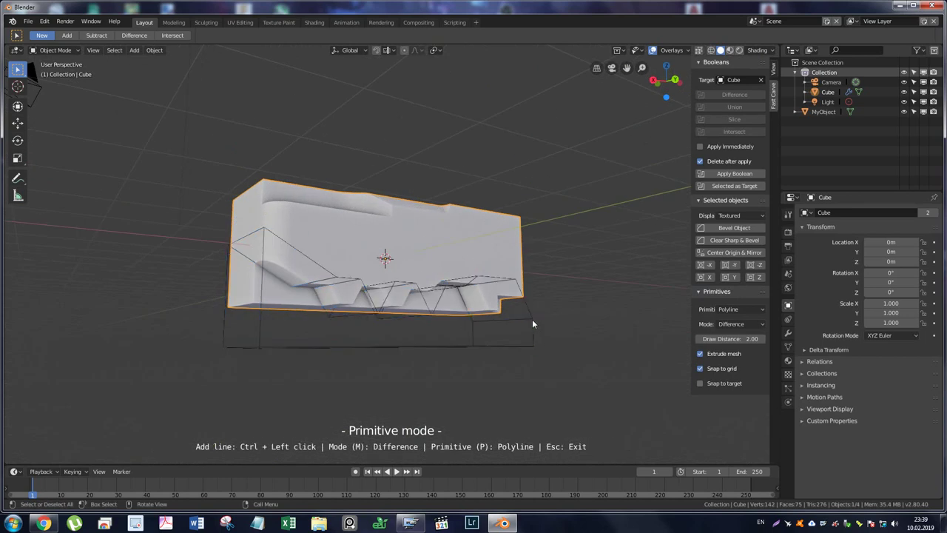
pyautogui.click(734, 173)
pyautogui.moveTo(451, 254)
pyautogui.mouseDown(button='middle')
pyautogui.moveTo(394, 257)
pyautogui.moveTo(328, 216)
pyautogui.mouseUp(button='middle')
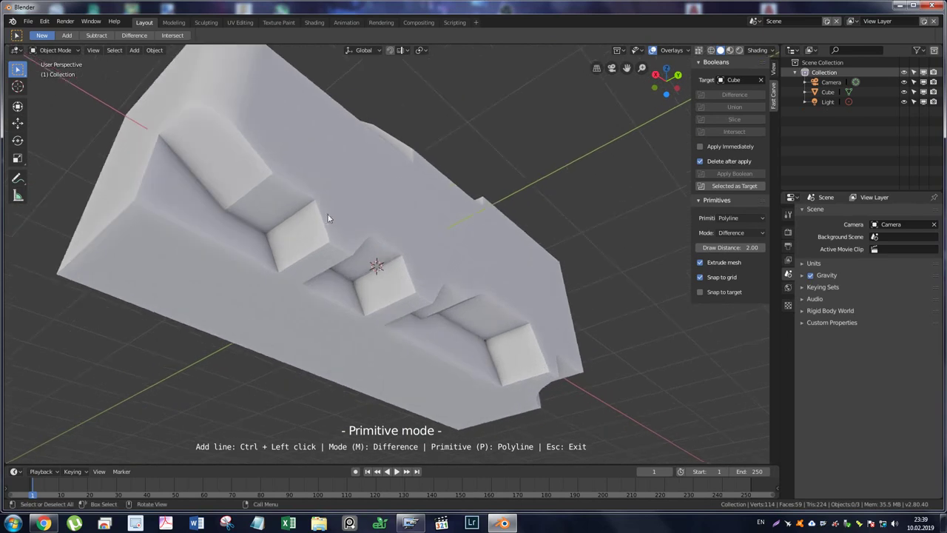
# Put the box in Edit Mode and cancel an accidental carve.
pyautogui.click(335, 217)
pyautogui.hotkey('ctrl', 'Tab')
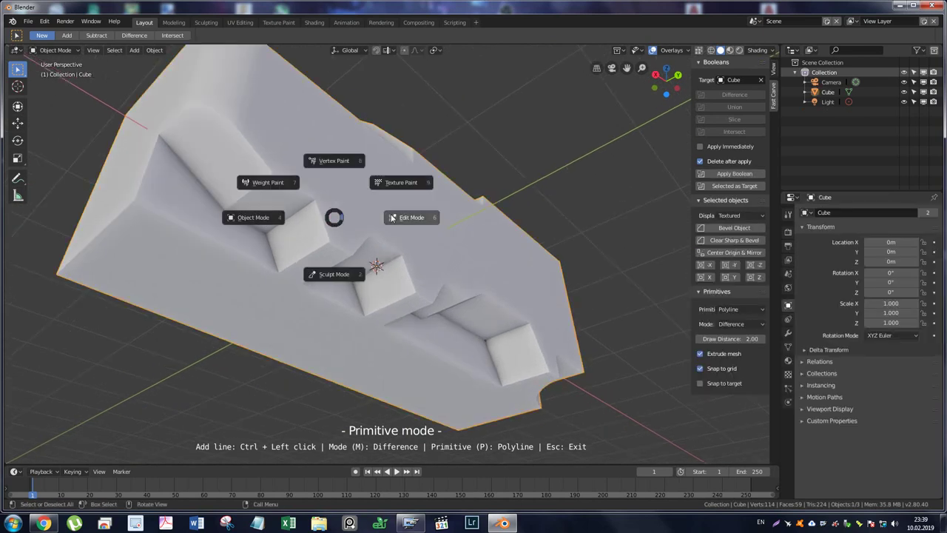
pyautogui.click(354, 222)
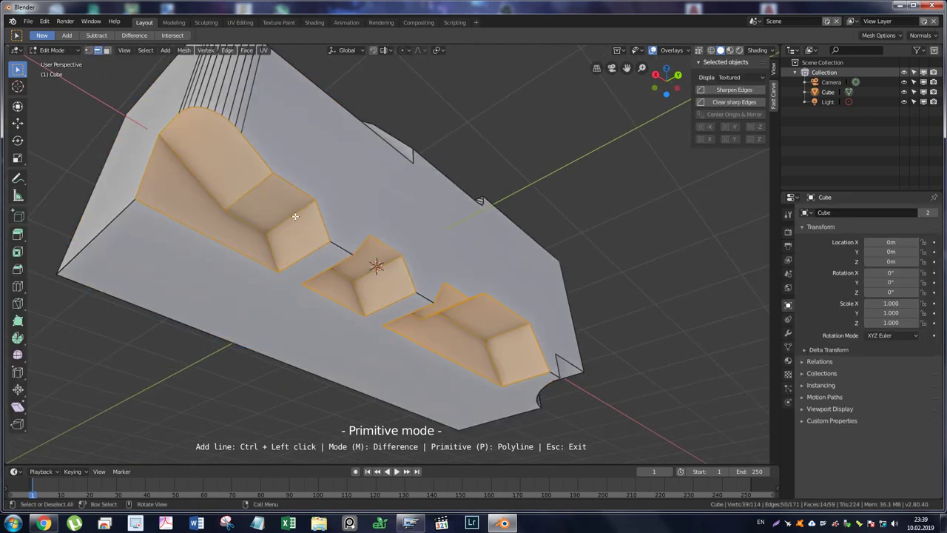
pyautogui.moveTo(295, 216); pyautogui.dragTo(282, 311, button='middle')
pyautogui.keyDown('ctrl'); pyautogui.click(282, 312); pyautogui.keyUp('ctrl')
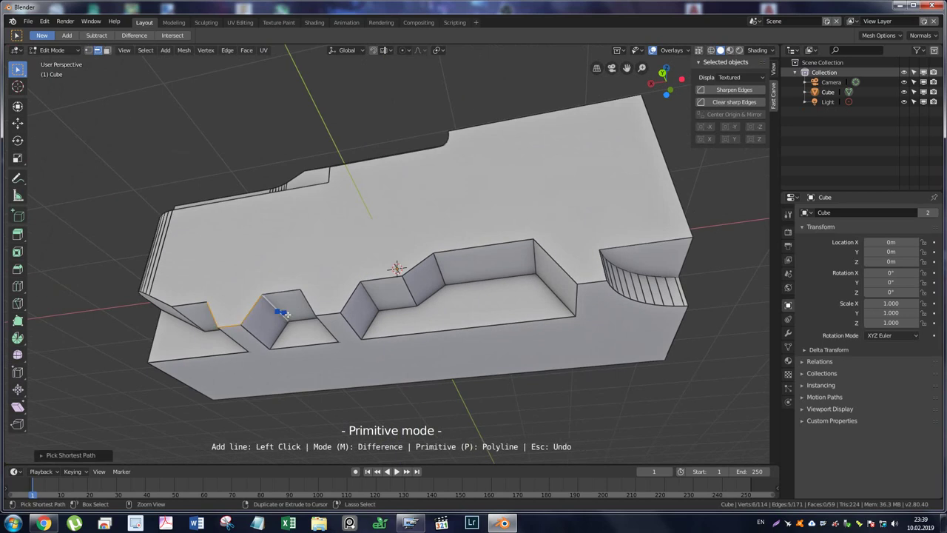
pyautogui.press('Escape')
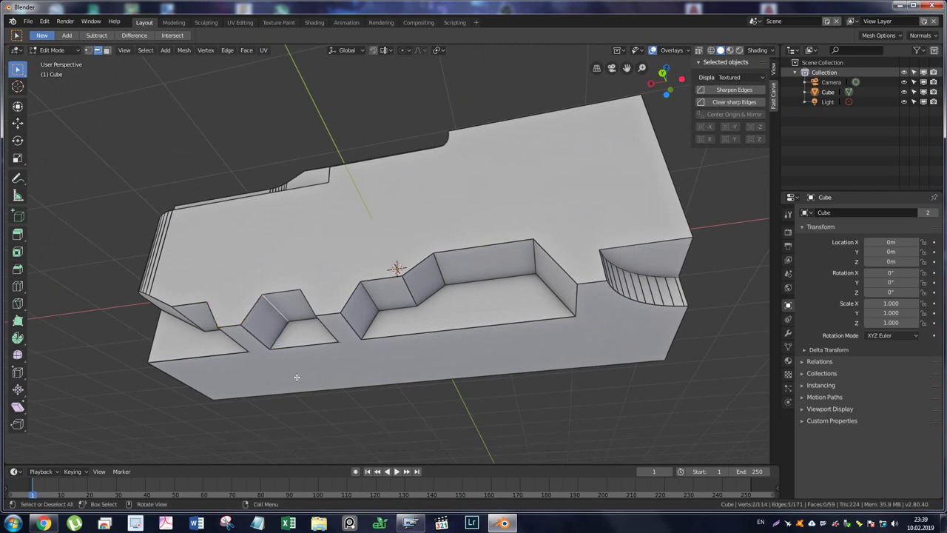
pyautogui.moveTo(294, 372); pyautogui.dragTo(298, 284, button='middle')
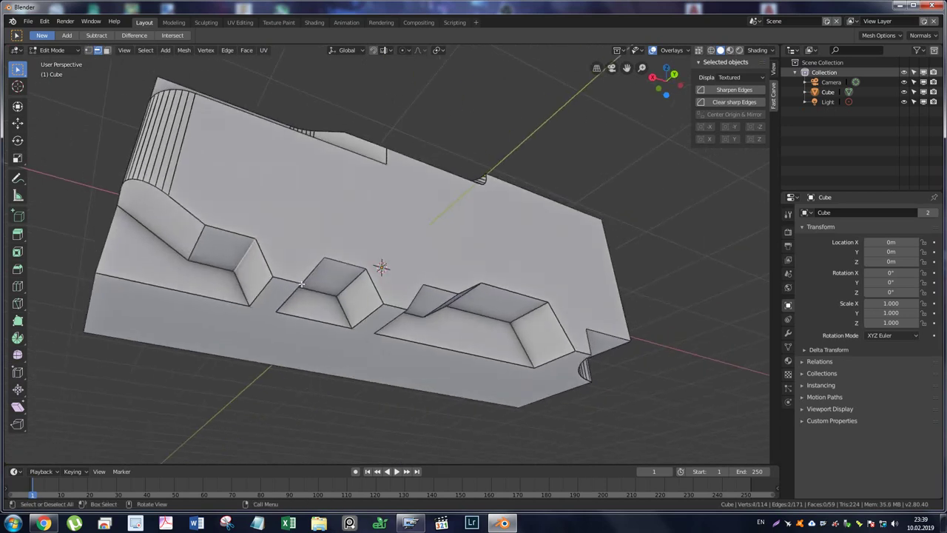
pyautogui.moveTo(353, 288)
pyautogui.mouseDown(button='middle')
pyautogui.moveTo(359, 317)
pyautogui.moveTo(438, 312)
pyautogui.mouseUp(button='middle')
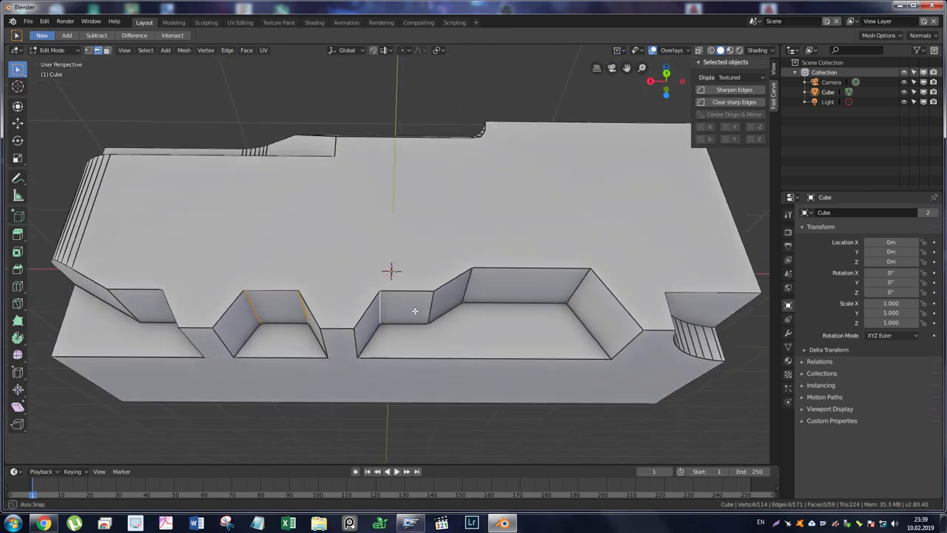
# Bevel the notch edges with 4 segments and clear the selection.
pyautogui.hotkey('ctrl', 'b')
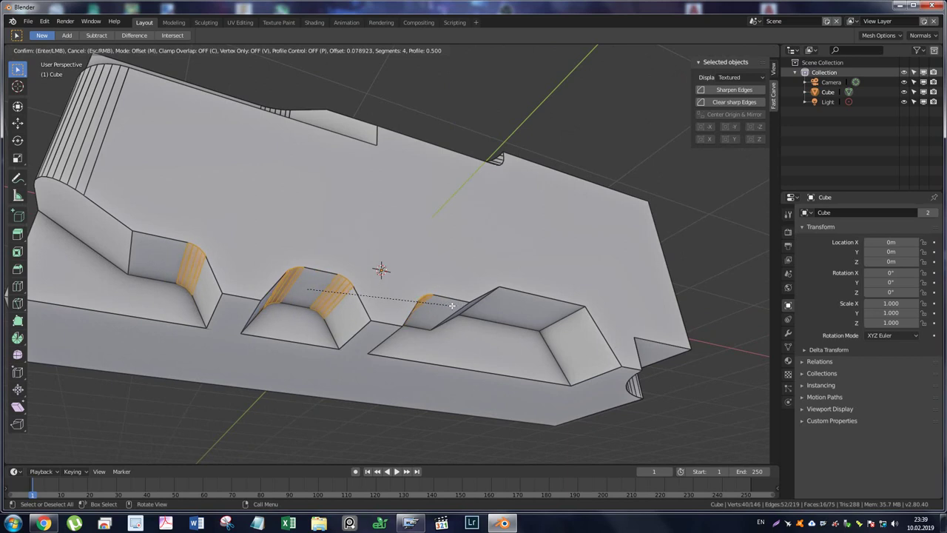
pyautogui.click(451, 304)
pyautogui.moveTo(478, 323)
pyautogui.mouseDown(button='middle')
pyautogui.moveTo(430, 344)
pyautogui.moveTo(481, 332)
pyautogui.moveTo(448, 332)
pyautogui.moveTo(424, 293)
pyautogui.moveTo(433, 323)
pyautogui.moveTo(501, 306)
pyautogui.moveTo(492, 378)
pyautogui.moveTo(469, 262)
pyautogui.moveTo(522, 281)
pyautogui.moveTo(474, 277)
pyautogui.moveTo(478, 247)
pyautogui.moveTo(520, 242)
pyautogui.mouseUp(button='middle')
pyautogui.click(493, 378)
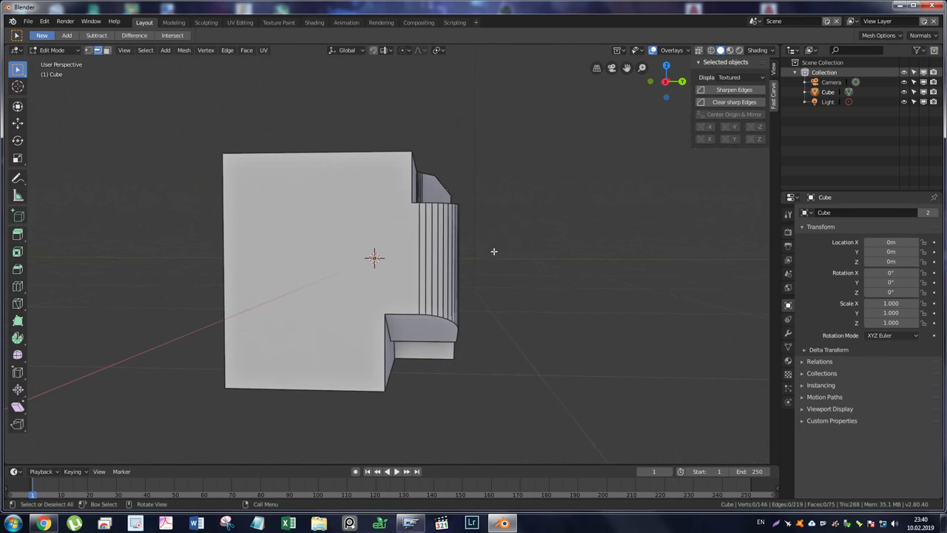
# Switch the box to Object Mode, view its right side flat, and set draw distance 2.00.
pyautogui.moveTo(525, 270)
pyautogui.mouseDown(button='middle')
pyautogui.moveTo(497, 254)
pyautogui.moveTo(538, 255)
pyautogui.mouseUp(button='middle')
pyautogui.hotkey('ctrl', 'Tab')
pyautogui.click(453, 263)
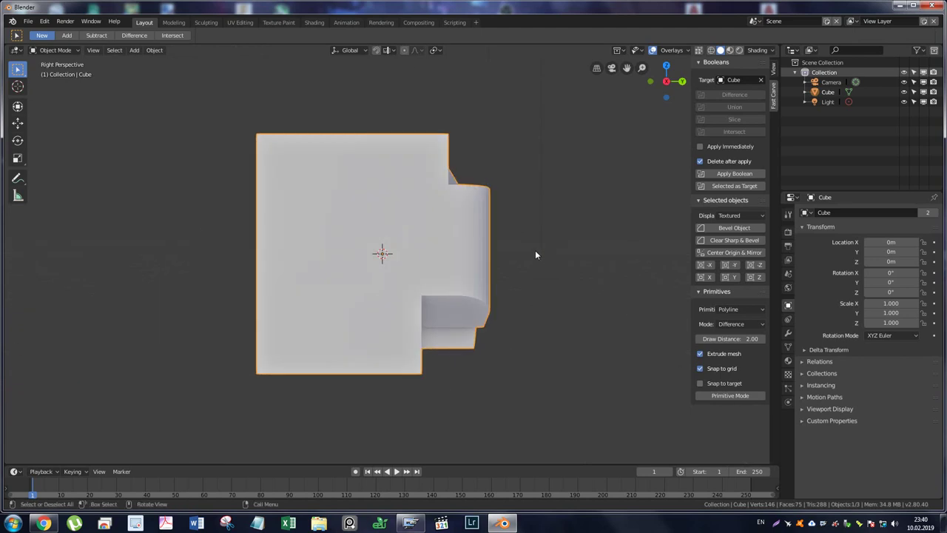
pyautogui.press('KP_5')
pyautogui.scroll(3, 517, 254)
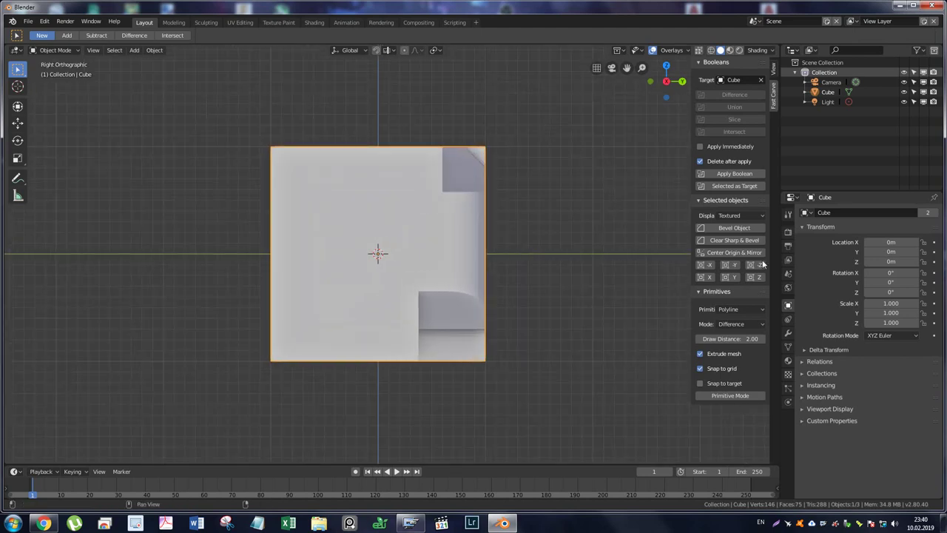
pyautogui.moveTo(744, 330); pyautogui.dragTo(751, 328)
# Set the Fast Carve primitive to Circle and start primitive carving.
pyautogui.click(747, 309)
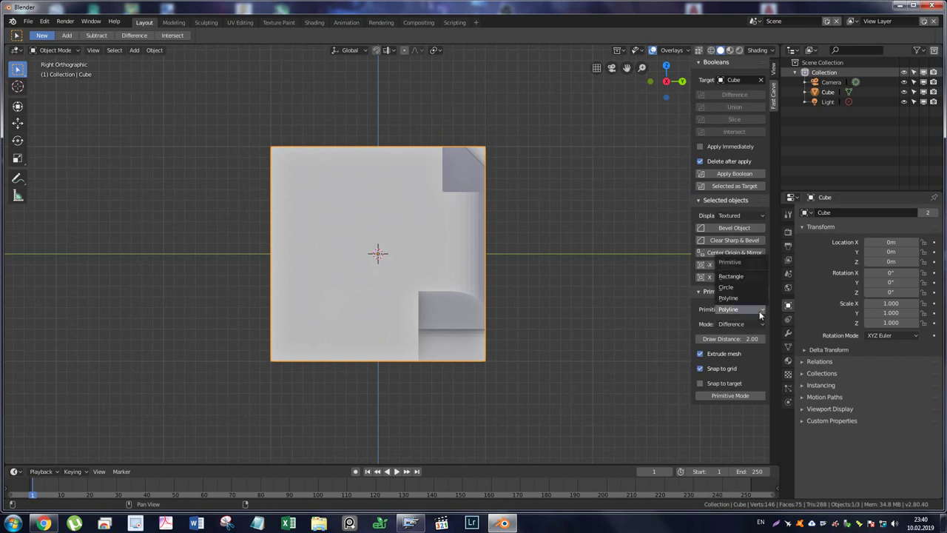
pyautogui.click(718, 293)
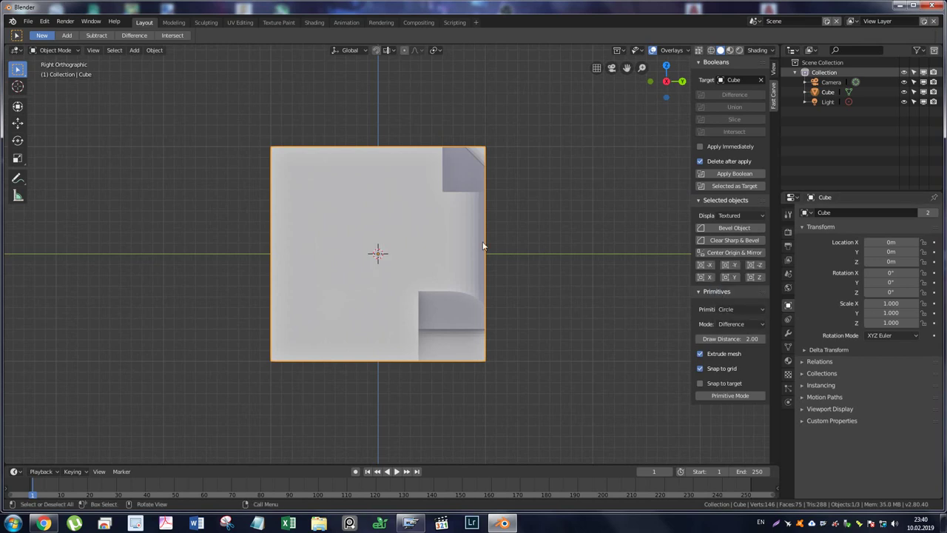
pyautogui.press('ctrl')
pyautogui.press('shift')
pyautogui.hotkey('ctrl', 'shift', 'x')
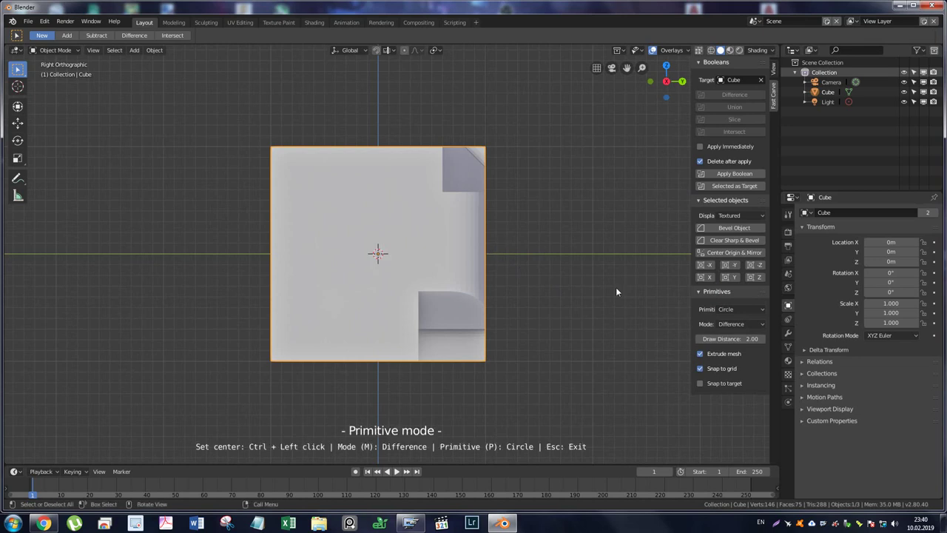
# Draw a trial circle beside the box, then cancel and discard it.
pyautogui.keyDown('ctrl'); pyautogui.click(496, 253); pyautogui.keyUp('ctrl')
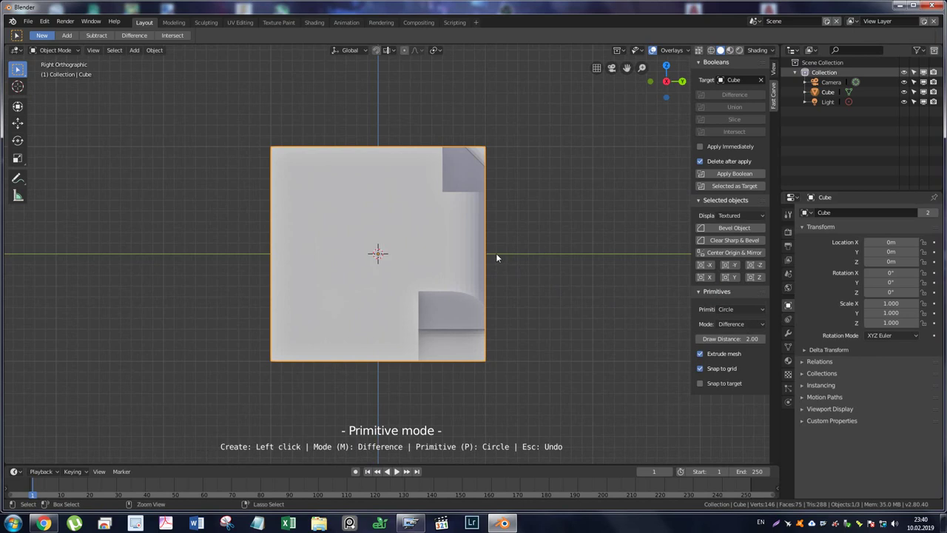
pyautogui.click(527, 280)
pyautogui.moveTo(575, 292); pyautogui.dragTo(401, 291, button='middle')
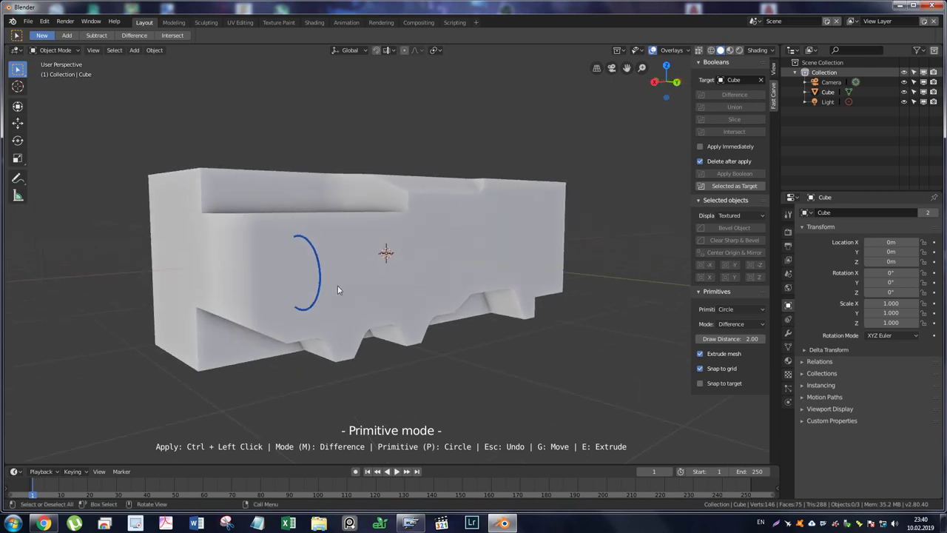
pyautogui.press('g')
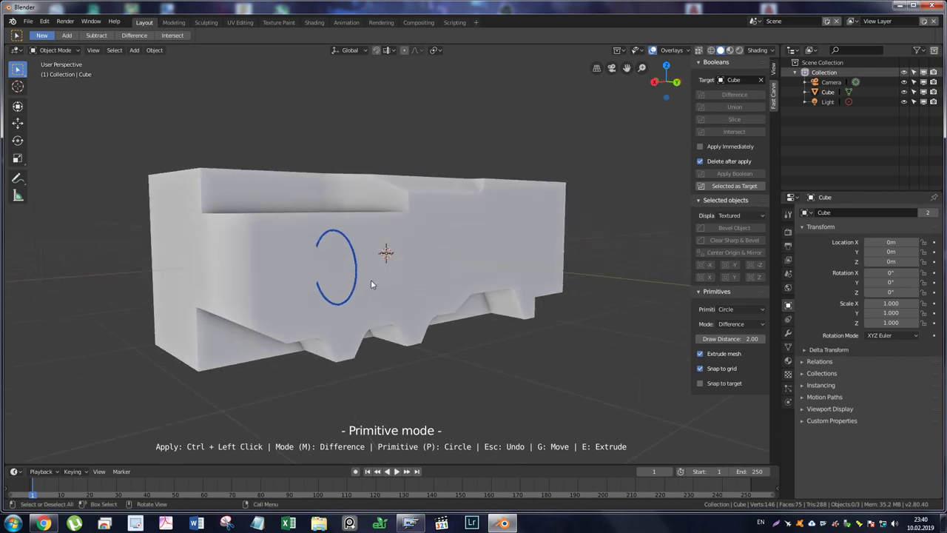
pyautogui.rightClick(371, 280)
pyautogui.press('Escape')
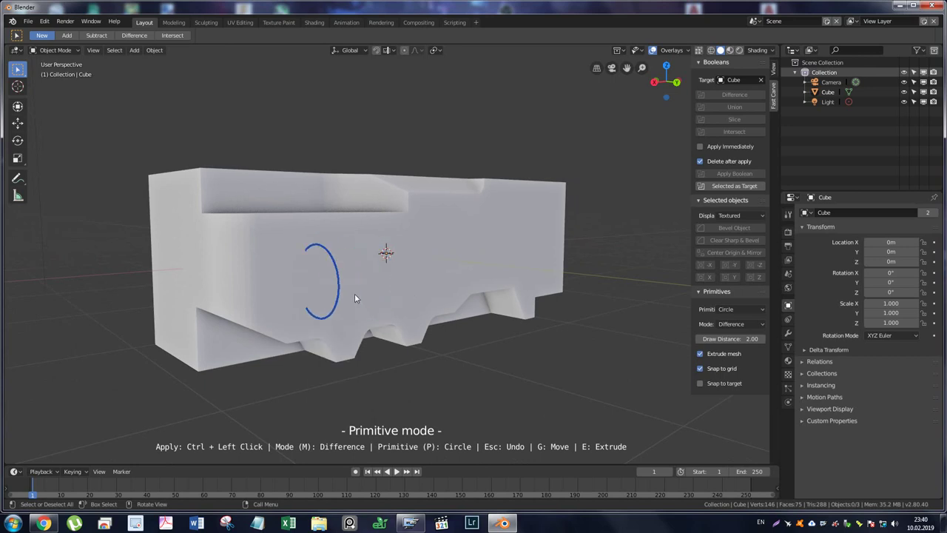
pyautogui.press('Escape')
pyautogui.moveTo(433, 292)
pyautogui.mouseDown(button='middle')
pyautogui.moveTo(459, 291)
pyautogui.moveTo(442, 280)
pyautogui.moveTo(438, 290)
pyautogui.moveTo(486, 277)
pyautogui.mouseUp(button='middle')
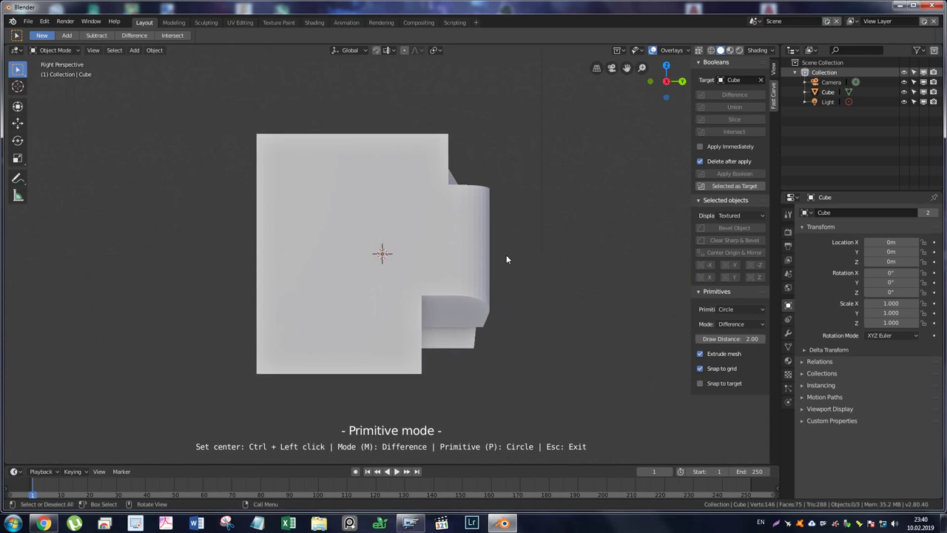
# Draw a circle profile at the box's edge, then view it orthographically from the back.
pyautogui.press('KP_5')
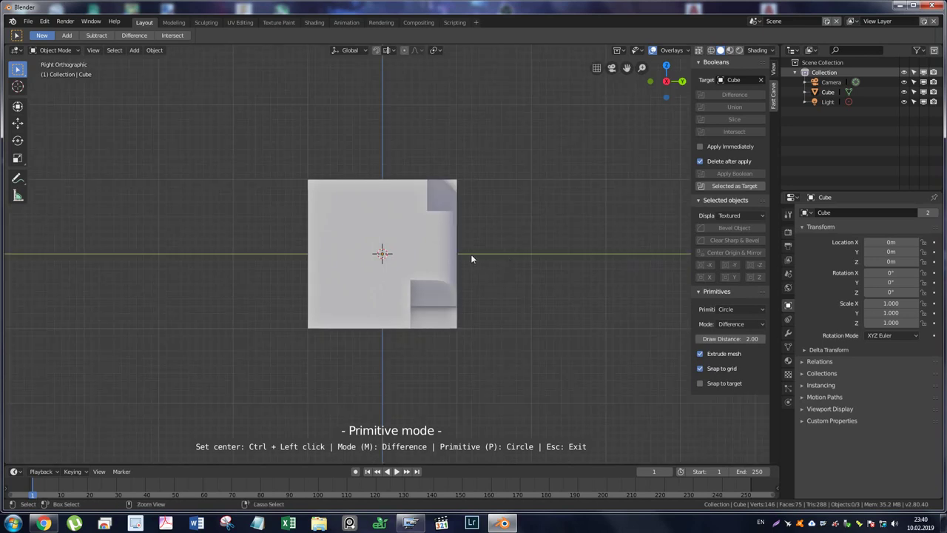
pyautogui.keyDown('ctrl'); pyautogui.click(472, 254); pyautogui.keyUp('ctrl')
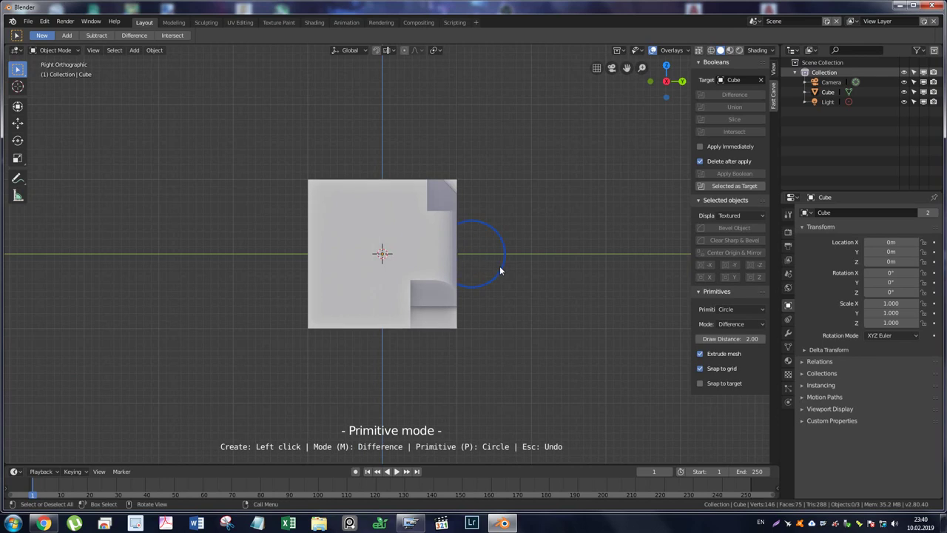
pyautogui.click(500, 271)
pyautogui.moveTo(524, 227); pyautogui.dragTo(525, 324, button='middle')
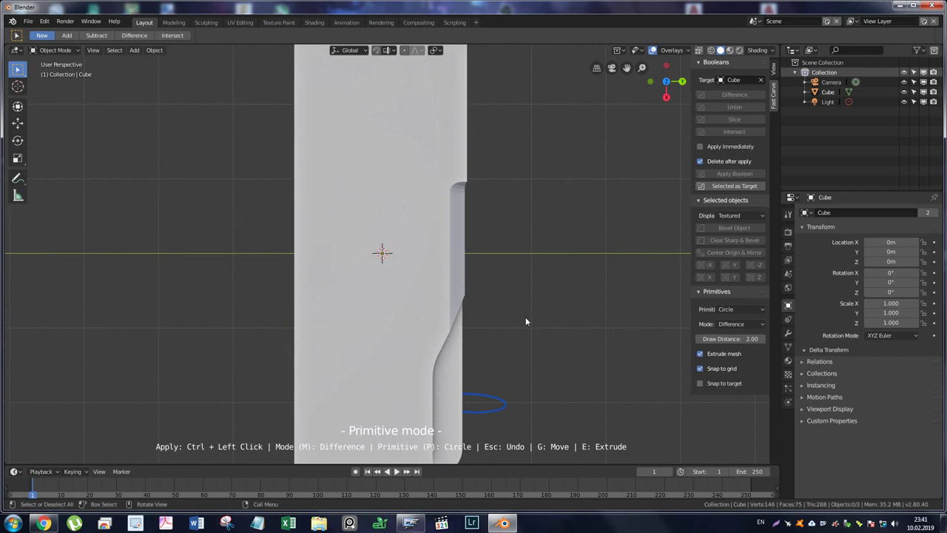
pyautogui.scroll(-2, 526, 323)
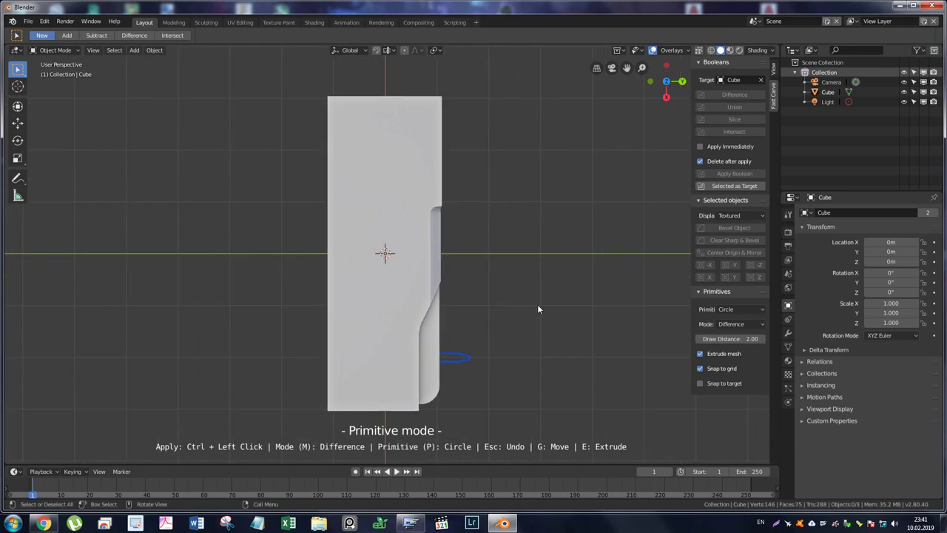
pyautogui.moveTo(555, 296)
pyautogui.mouseDown(button='middle')
pyautogui.moveTo(532, 298)
pyautogui.moveTo(463, 230)
pyautogui.moveTo(446, 192)
pyautogui.mouseUp(button='middle')
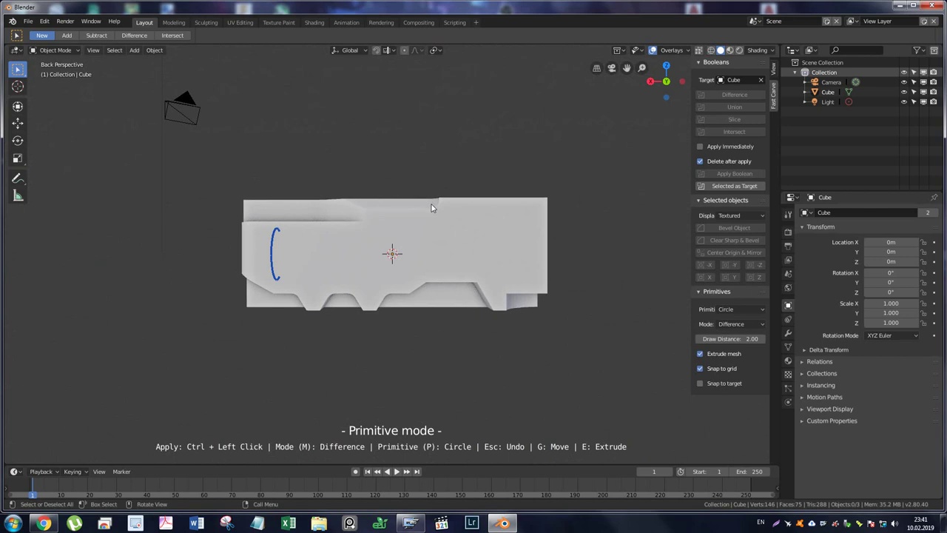
pyautogui.press('KP_5')
pyautogui.scroll(1, 348, 264)
pyautogui.scroll(2, 299, 256)
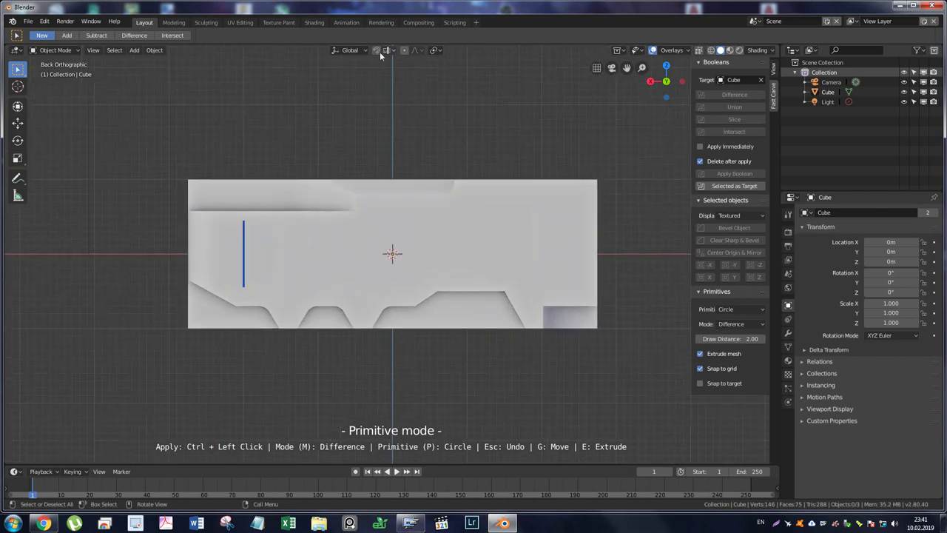
pyautogui.click(391, 50)
# Extrude the circle along the box's length into the first cylinder cutter.
pyautogui.click(384, 261)
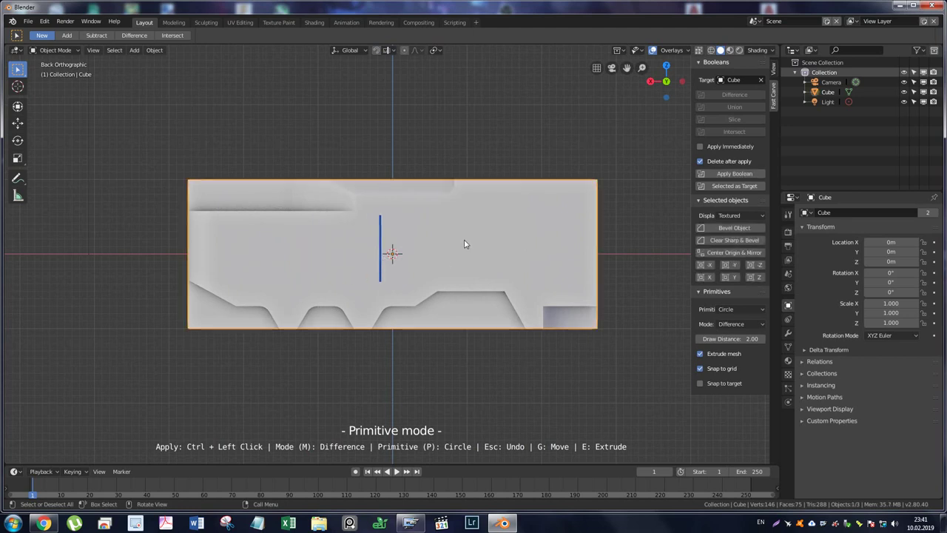
pyautogui.moveTo(464, 244); pyautogui.dragTo(512, 286)
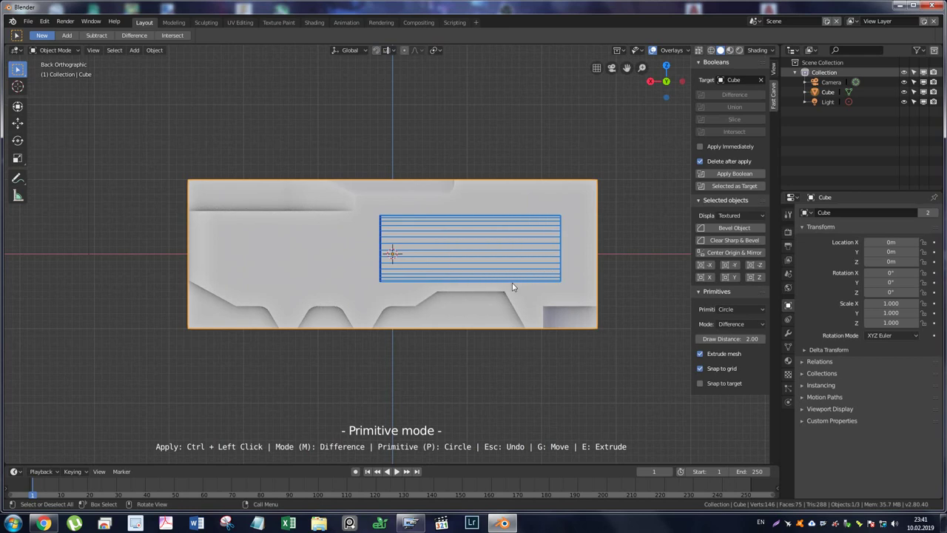
pyautogui.keyDown('ctrl'); pyautogui.click(508, 202); pyautogui.keyUp('ctrl')
pyautogui.moveTo(493, 250)
pyautogui.mouseDown(button='middle')
pyautogui.moveTo(532, 266)
pyautogui.moveTo(534, 248)
pyautogui.moveTo(614, 290)
pyautogui.moveTo(537, 274)
pyautogui.moveTo(442, 274)
pyautogui.mouseUp(button='middle')
pyautogui.scroll(2, 534, 247)
pyautogui.scroll(-3, 442, 274)
pyautogui.scroll(-2, 437, 266)
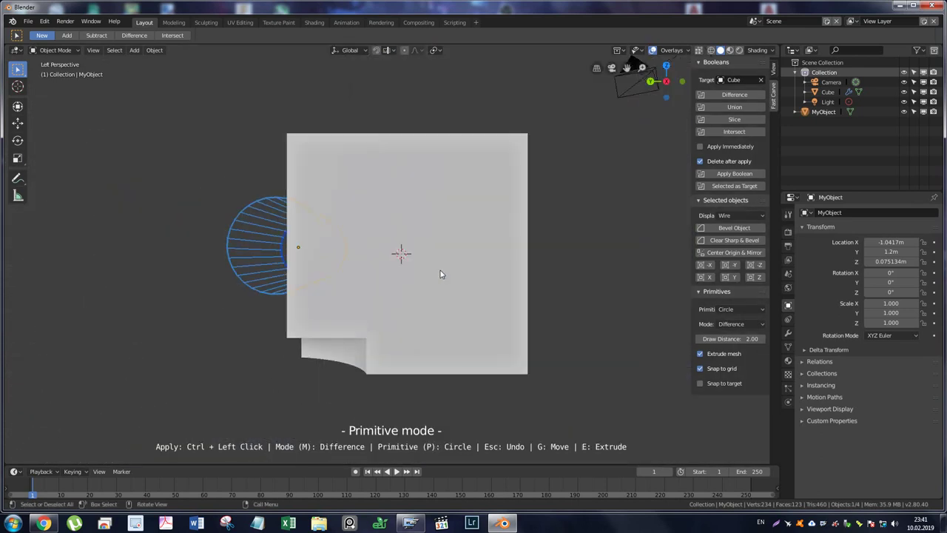
# Draw a second circle in left view and extrude it into a cutter carving the top.
pyautogui.press('KP_5')
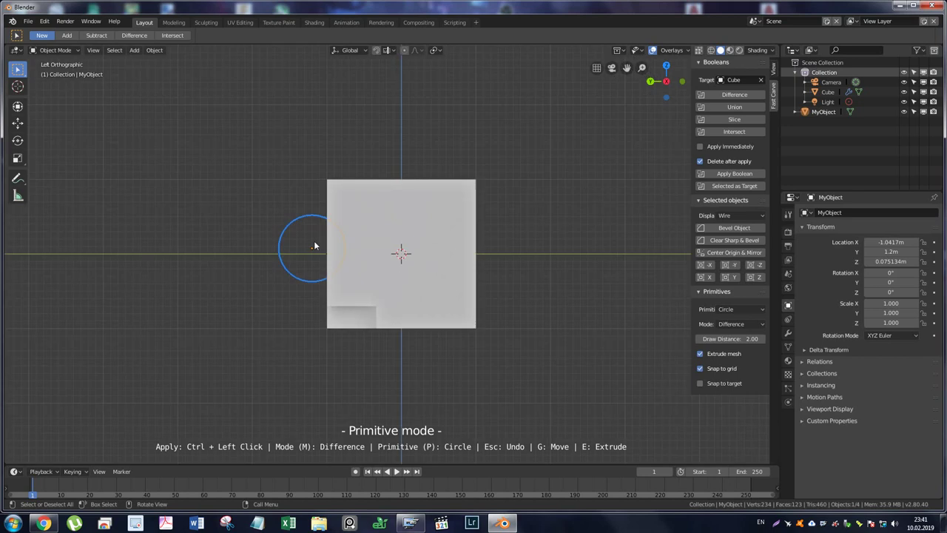
pyautogui.click(311, 247)
pyautogui.moveTo(406, 214); pyautogui.dragTo(472, 260, button='middle')
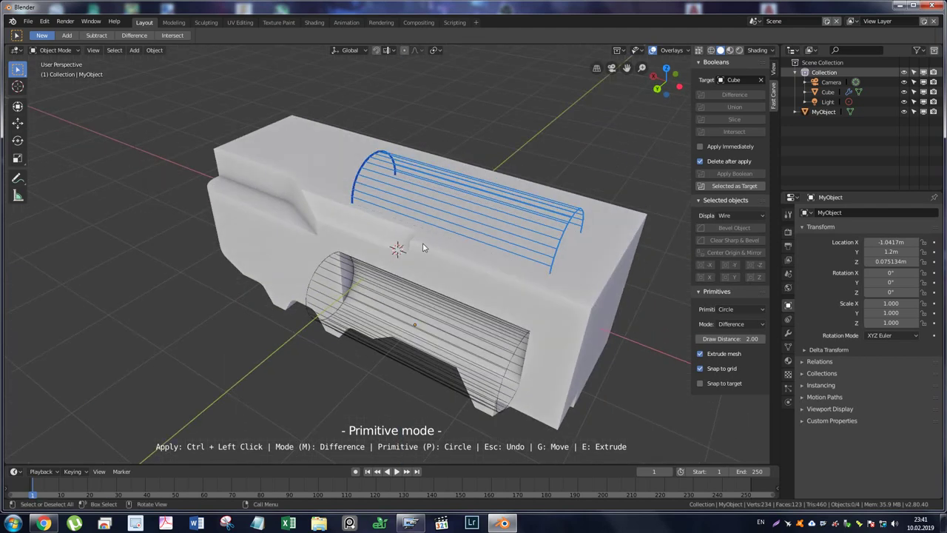
pyautogui.keyDown('ctrl'); pyautogui.click(324, 181); pyautogui.keyUp('ctrl')
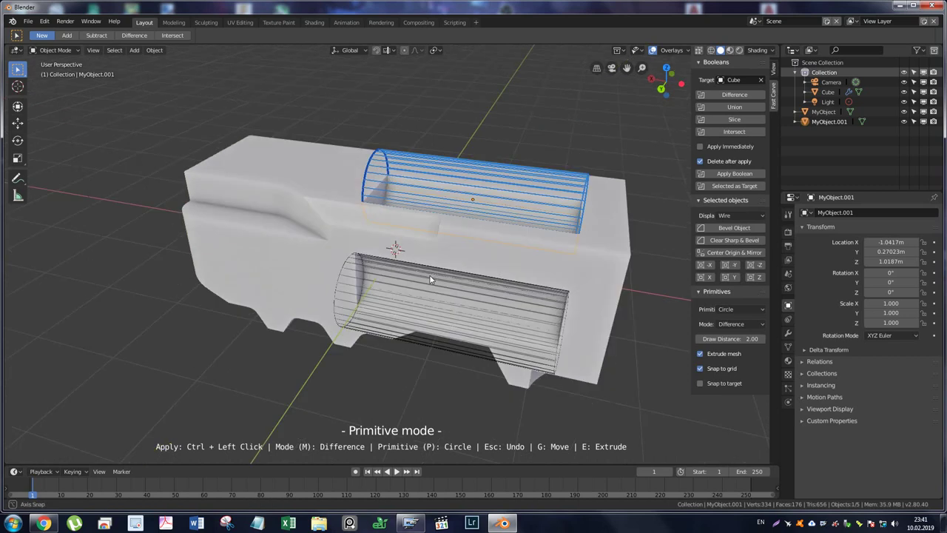
pyautogui.moveTo(414, 282); pyautogui.dragTo(449, 288, button='middle')
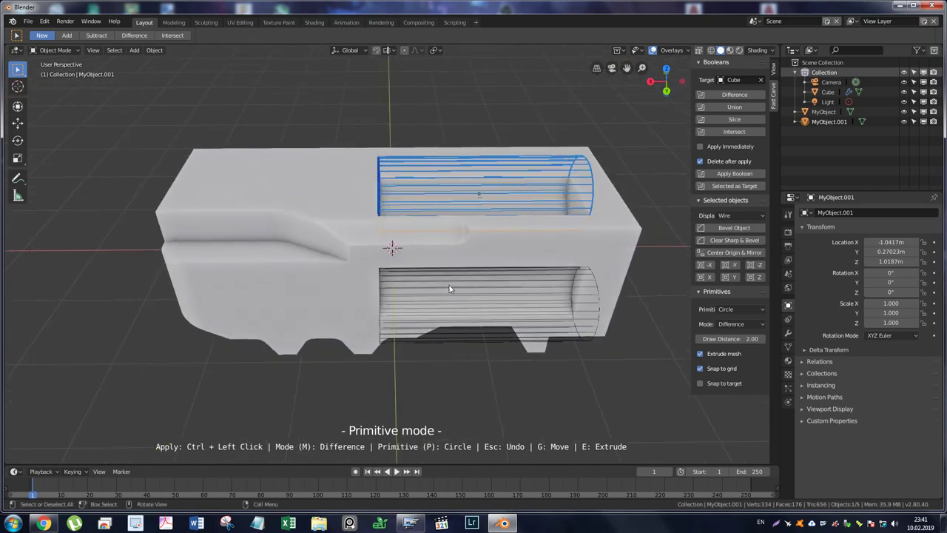
pyautogui.keyDown('ctrl'); pyautogui.click(602, 266); pyautogui.keyUp('ctrl')
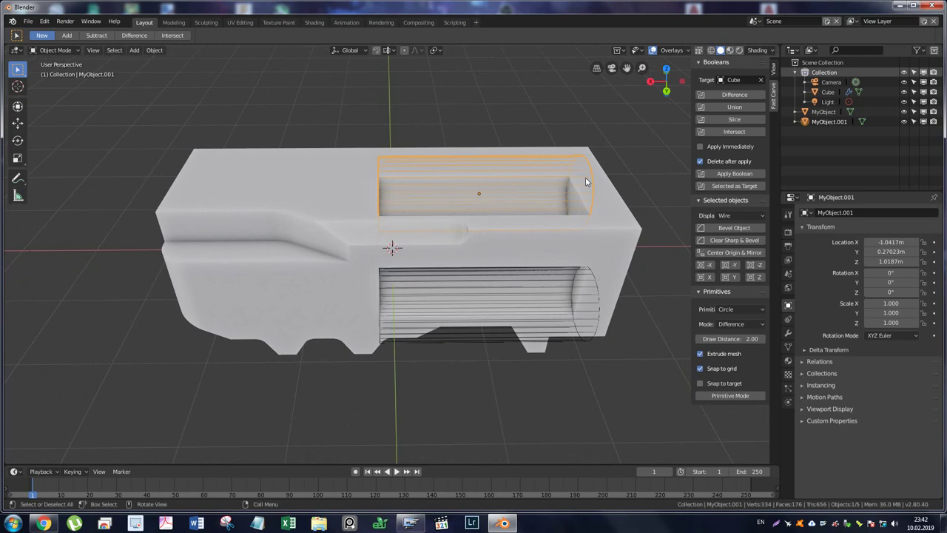
# Apply Boolean on the box and cylinder cutters, making the rounded troughs permanent.
pyautogui.click(700, 173)
pyautogui.click(575, 295)
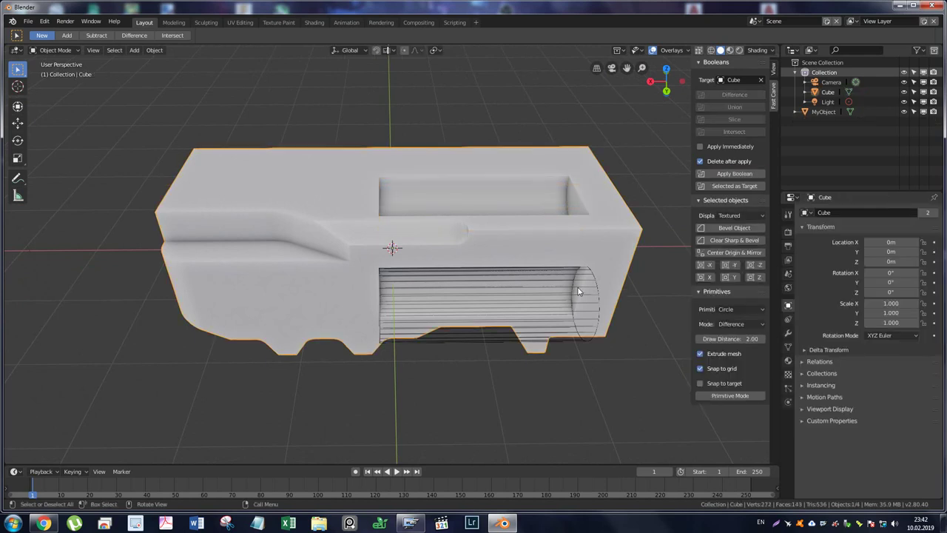
pyautogui.moveTo(579, 300); pyautogui.dragTo(398, 245, button='middle')
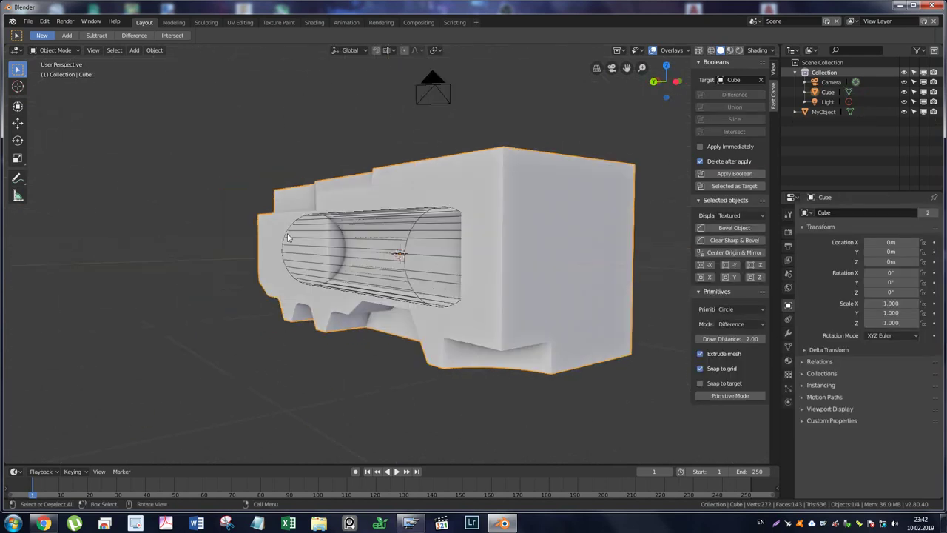
pyautogui.click(285, 242)
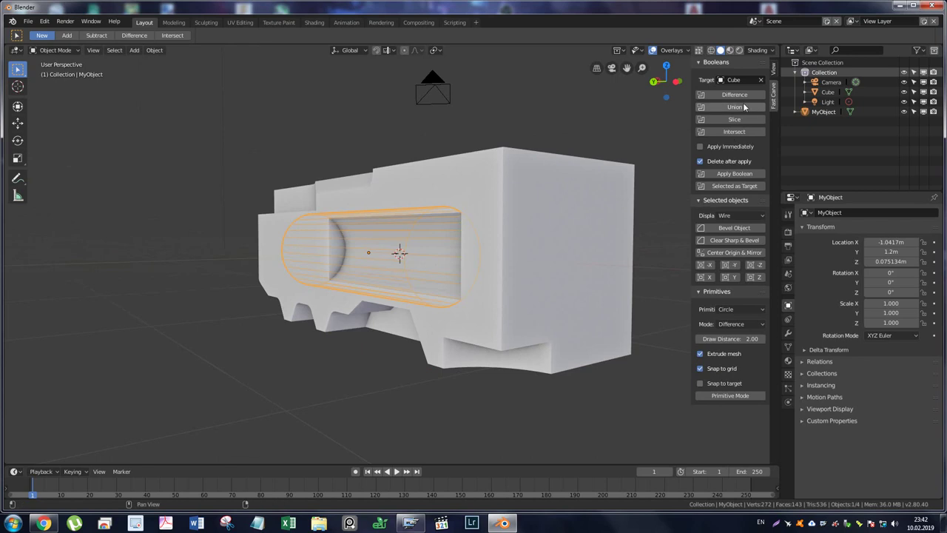
pyautogui.click(737, 176)
# Orbit and zoom to inspect the carved box from above, then select it.
pyautogui.moveTo(508, 212)
pyautogui.mouseDown(button='middle')
pyautogui.moveTo(571, 269)
pyautogui.moveTo(457, 173)
pyautogui.moveTo(493, 140)
pyautogui.moveTo(523, 143)
pyautogui.moveTo(486, 131)
pyautogui.mouseUp(button='middle')
pyautogui.scroll(1, 486, 131)
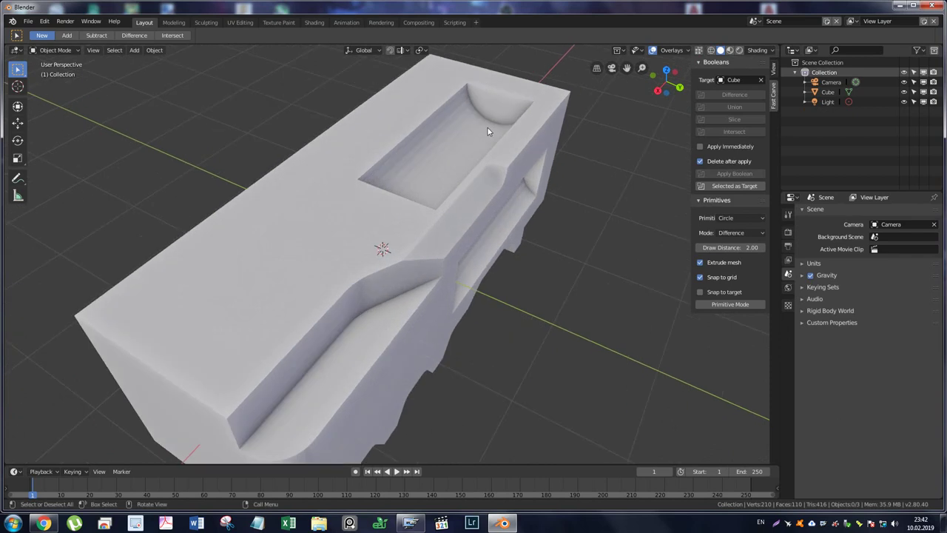
pyautogui.scroll(3, 518, 131)
pyautogui.scroll(3, 458, 161)
pyautogui.scroll(-4, 413, 131)
pyautogui.scroll(-1, 412, 134)
pyautogui.moveTo(412, 133)
pyautogui.mouseDown(button='middle')
pyautogui.moveTo(395, 157)
pyautogui.moveTo(440, 165)
pyautogui.mouseUp(button='middle')
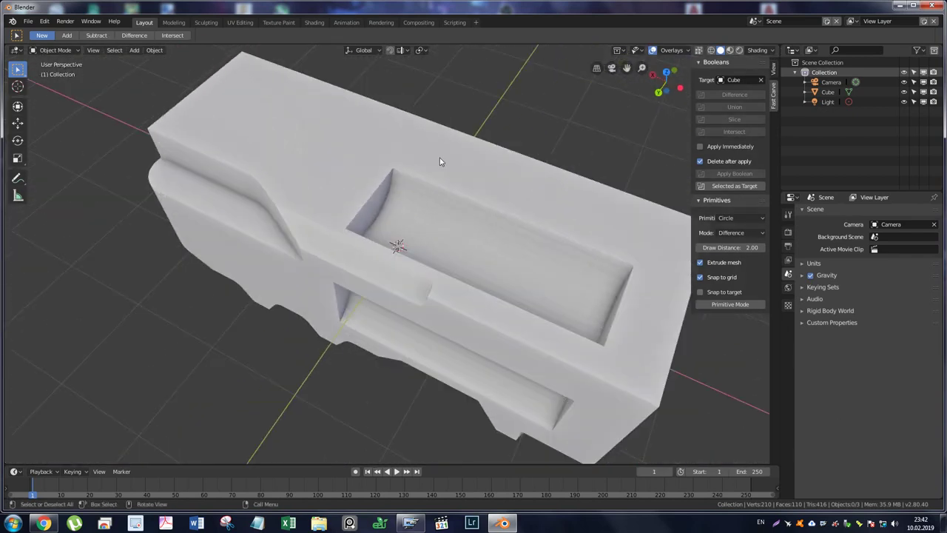
pyautogui.click(436, 189)
pyautogui.hotkey('ctrl', 'Tab')
pyautogui.click(490, 192)
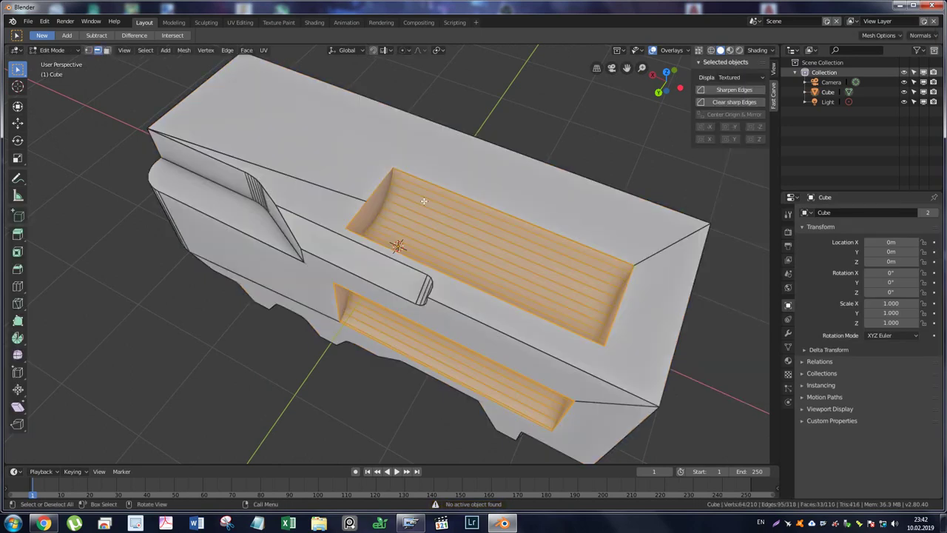
pyautogui.hotkey('alt', 'a')
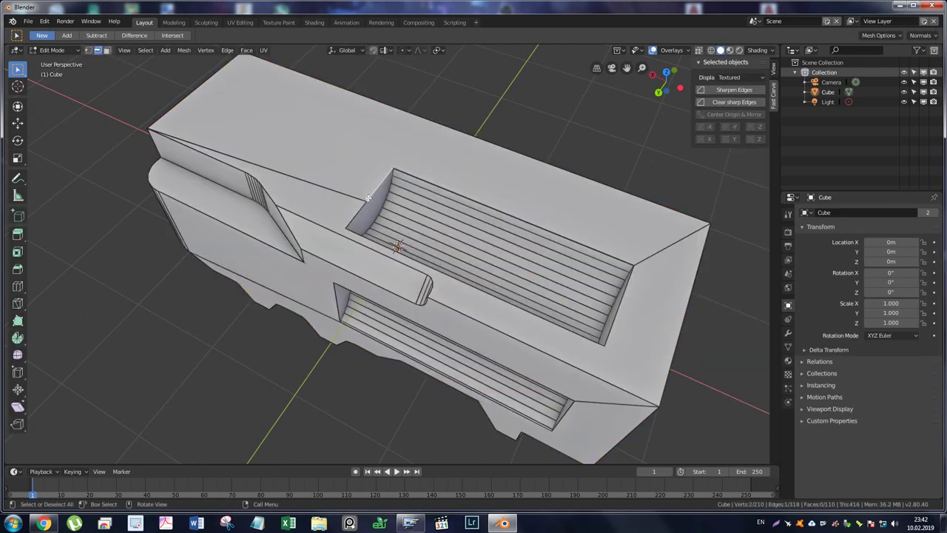
pyautogui.keyDown('ctrl'); pyautogui.click(372, 203); pyautogui.keyUp('ctrl')
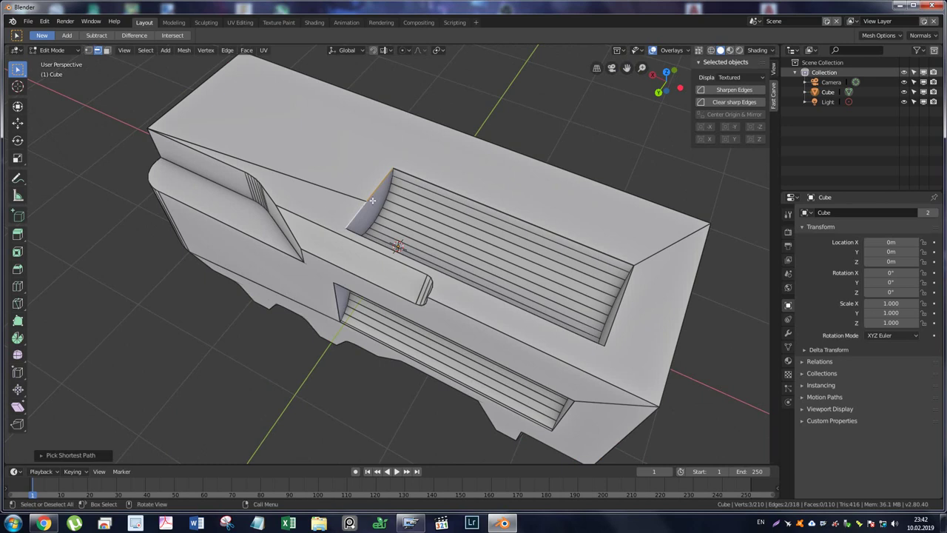
pyautogui.press('g')
pyautogui.press('z')
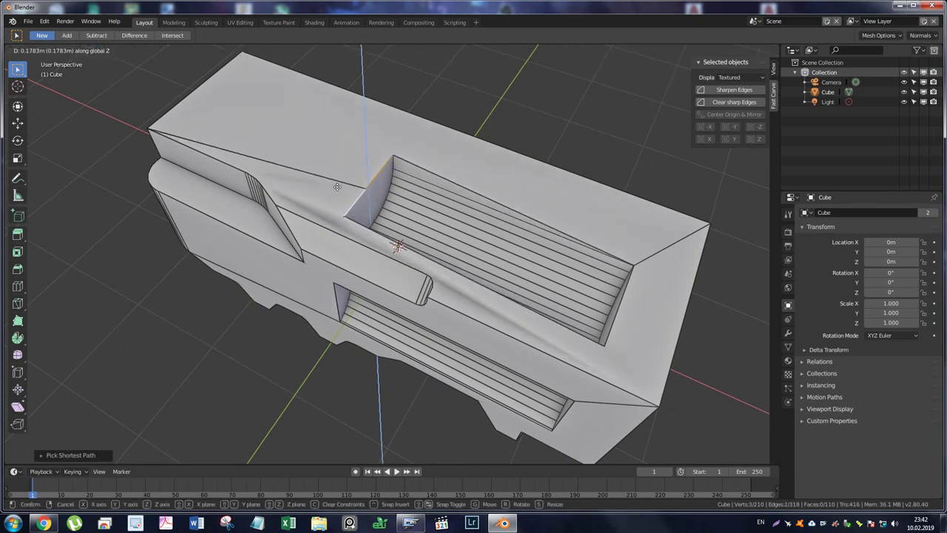
pyautogui.press('x')
pyautogui.rightClick(317, 174)
pyautogui.moveTo(318, 174)
pyautogui.mouseDown(button='middle')
pyautogui.moveTo(468, 178)
pyautogui.moveTo(493, 193)
pyautogui.moveTo(457, 216)
pyautogui.mouseUp(button='middle')
pyautogui.hotkey('ctrl', 'Tab')
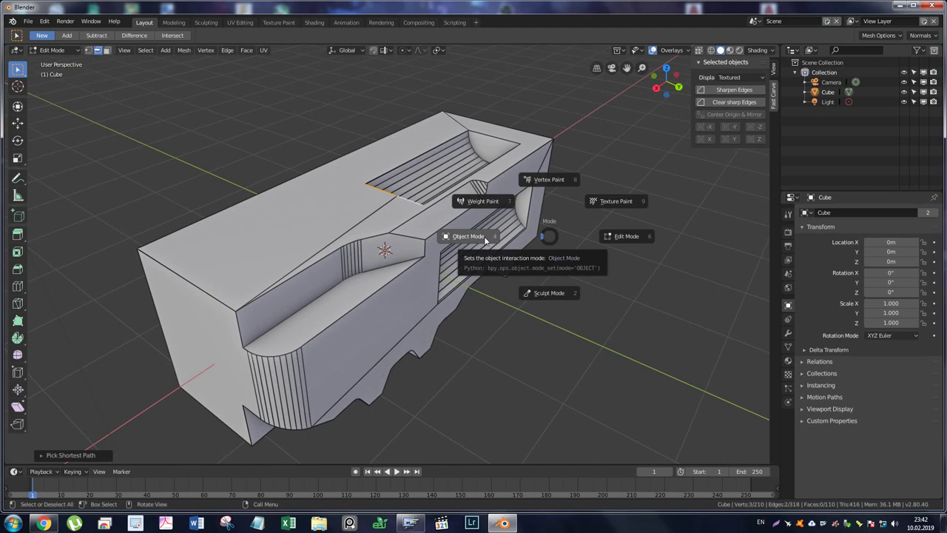
pyautogui.click(476, 239)
pyautogui.moveTo(449, 241); pyautogui.dragTo(489, 195, button='middle')
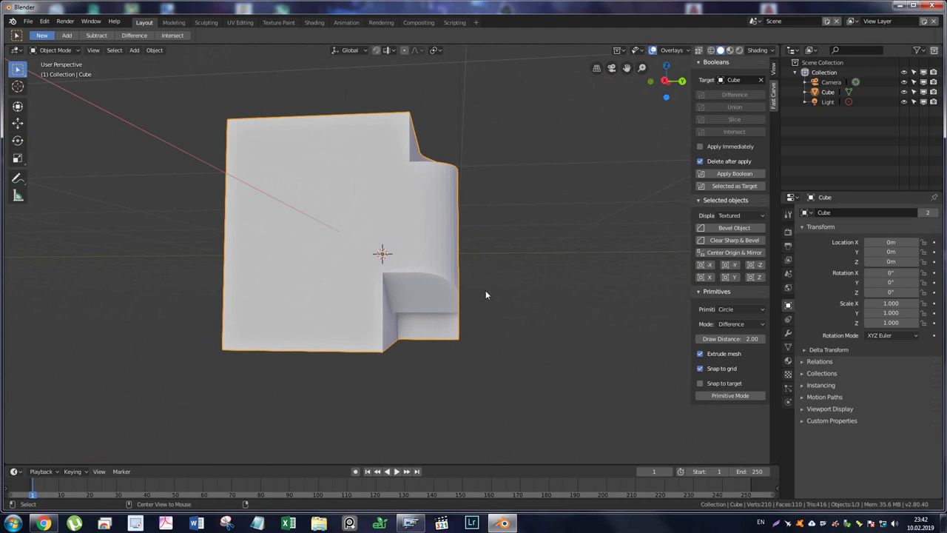
# View the box's right side orthographically and start Primitive Mode with the Polyline shape.
pyautogui.press('KP_1')
pyautogui.moveTo(475, 290); pyautogui.dragTo(398, 279, button='middle')
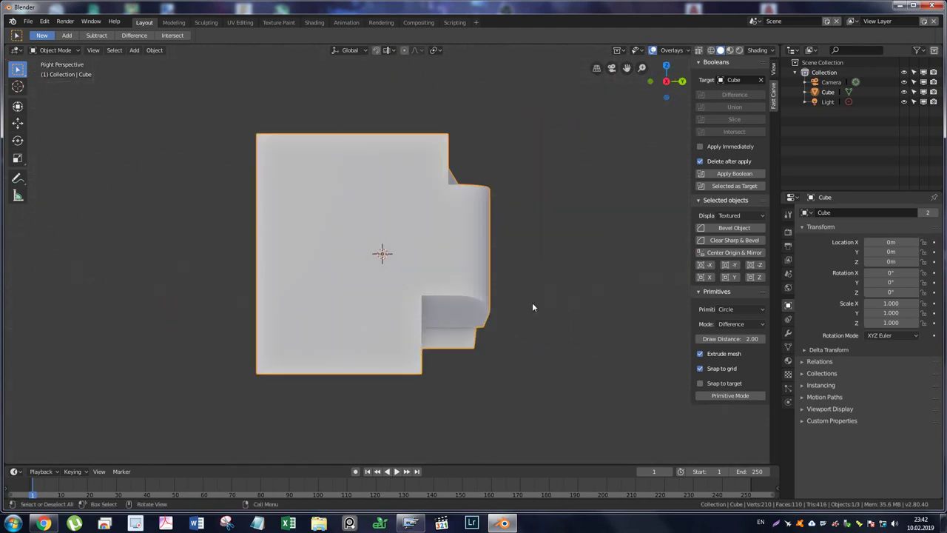
pyautogui.press('KP_3')
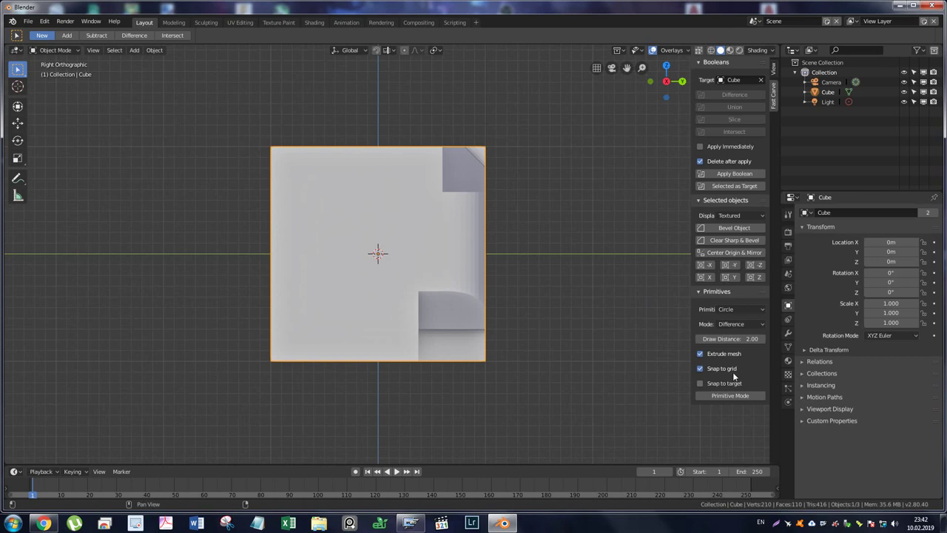
pyautogui.click(730, 395)
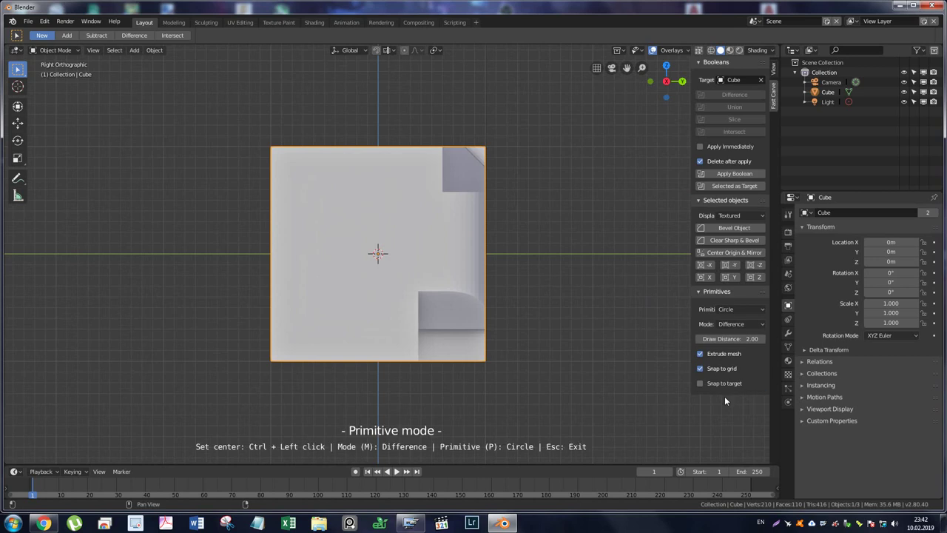
pyautogui.click(736, 310)
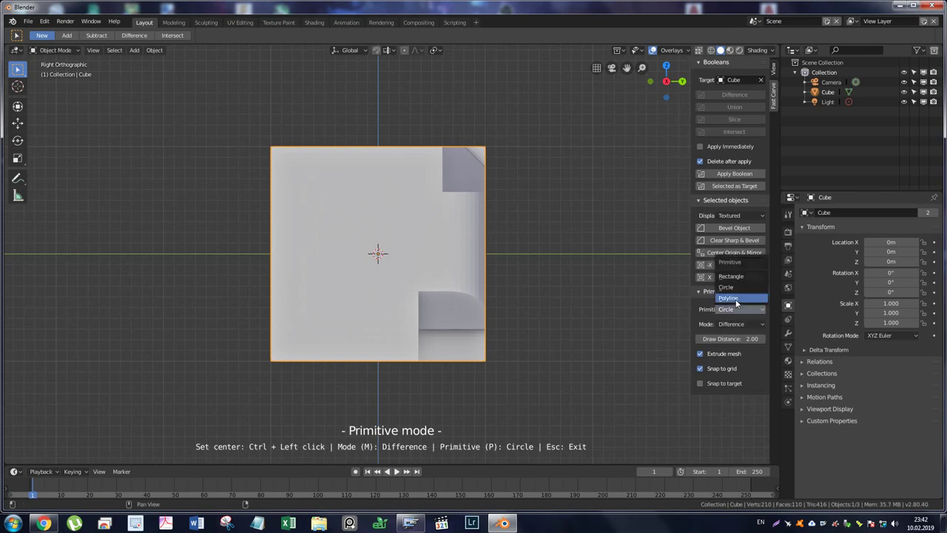
pyautogui.click(731, 298)
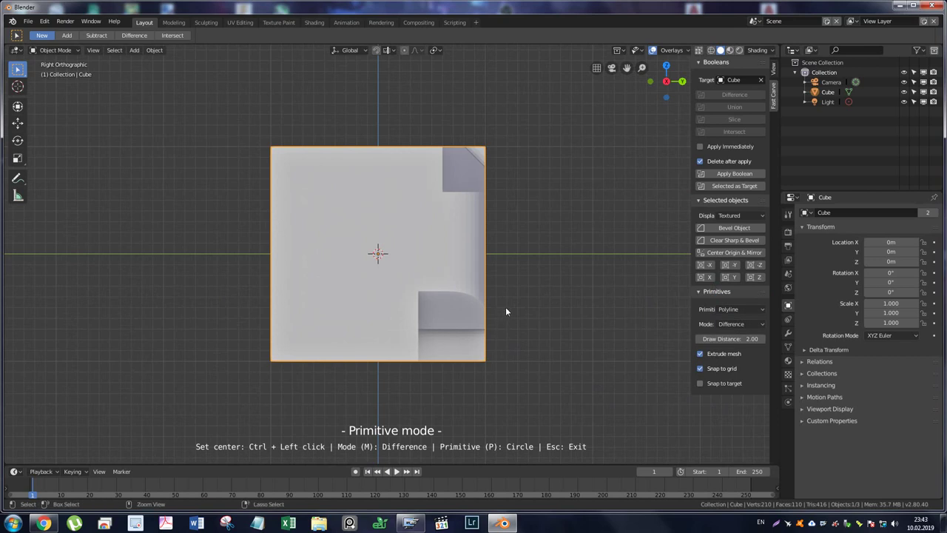
# Draw a three-point triangle over the lower corner and apply it as a cutter.
pyautogui.keyDown('ctrl'); pyautogui.click(506, 307); pyautogui.keyUp('ctrl')
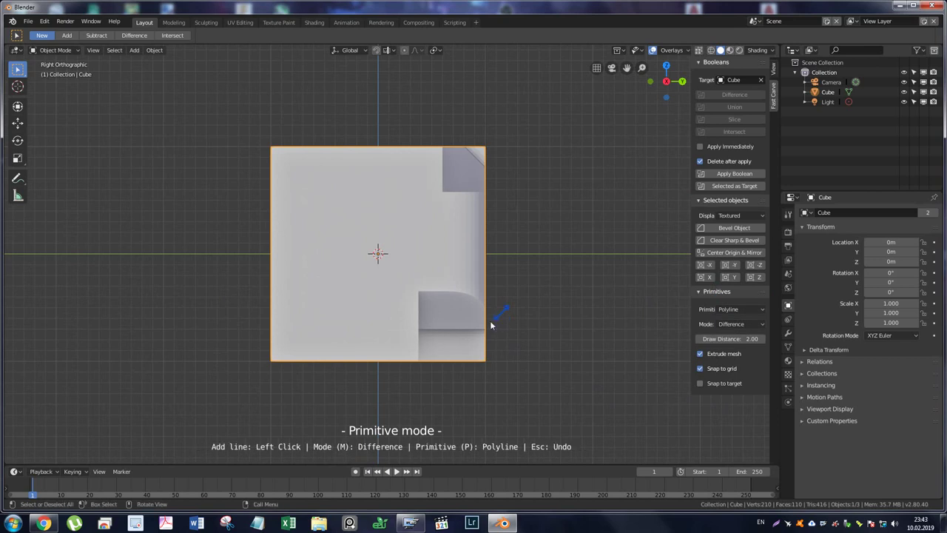
pyautogui.click(401, 371)
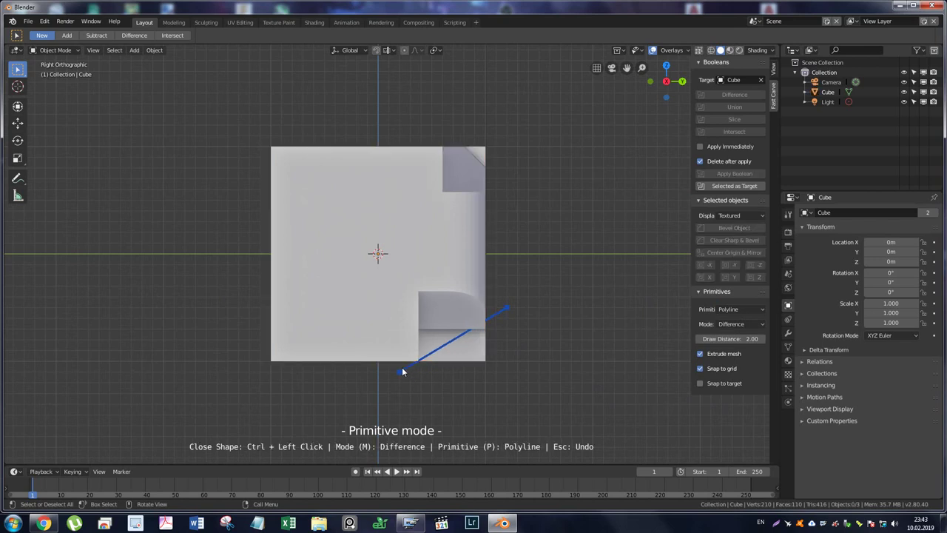
pyautogui.keyDown('ctrl'); pyautogui.click(508, 371); pyautogui.keyUp('ctrl')
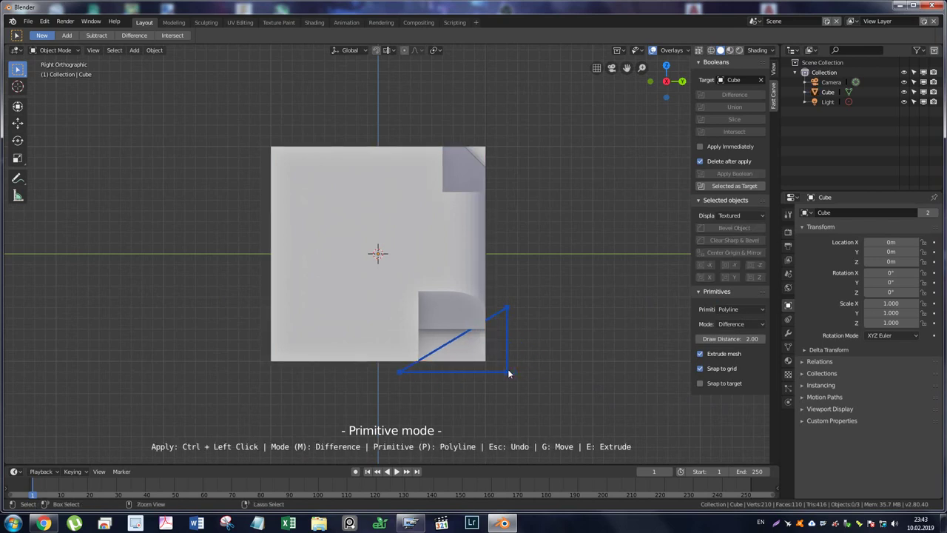
pyautogui.keyDown('ctrl'); pyautogui.click(461, 294); pyautogui.keyUp('ctrl')
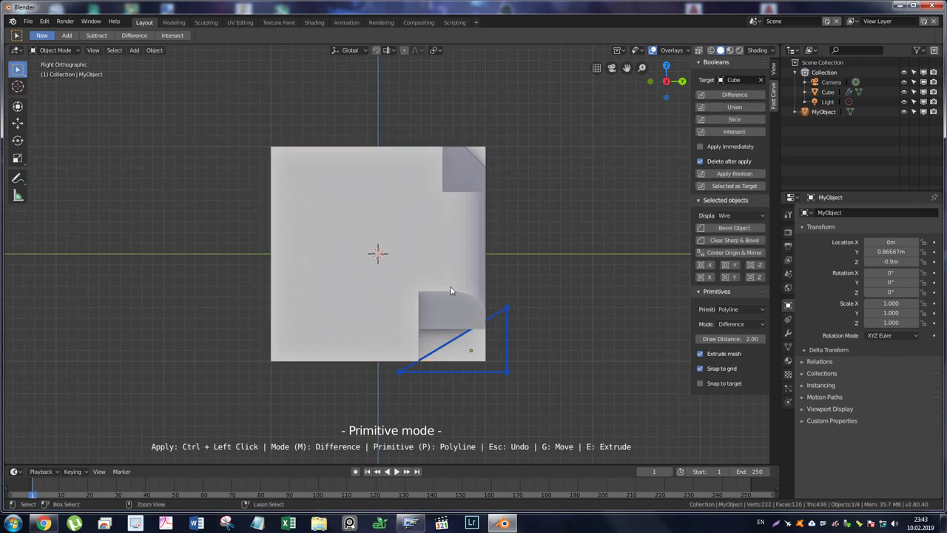
pyautogui.moveTo(533, 325)
pyautogui.mouseDown(button='middle')
pyautogui.moveTo(457, 314)
pyautogui.moveTo(436, 322)
pyautogui.mouseUp(button='middle')
pyautogui.moveTo(559, 339); pyautogui.dragTo(510, 288, button='middle')
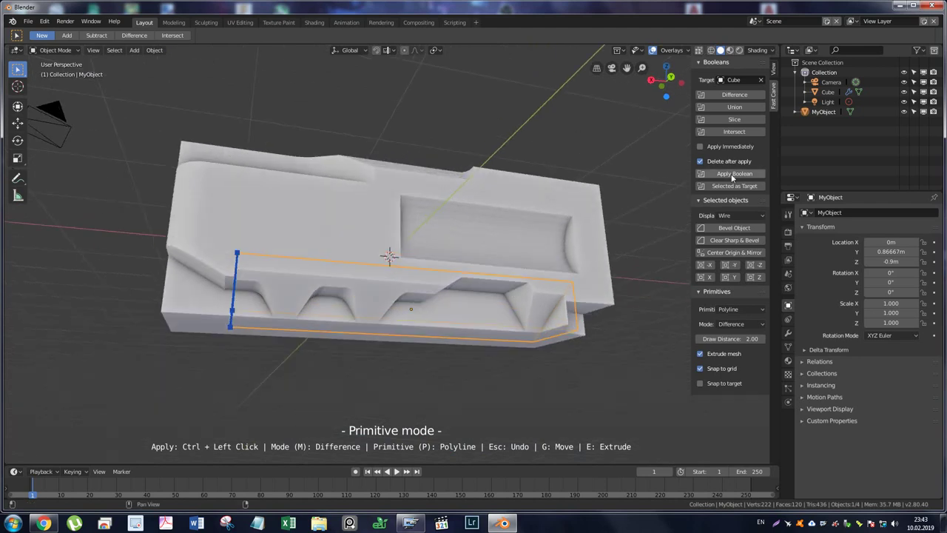
# Clear the leftover polyline guide and bake the triangular corner cut permanently into the box.
pyautogui.press('Escape')
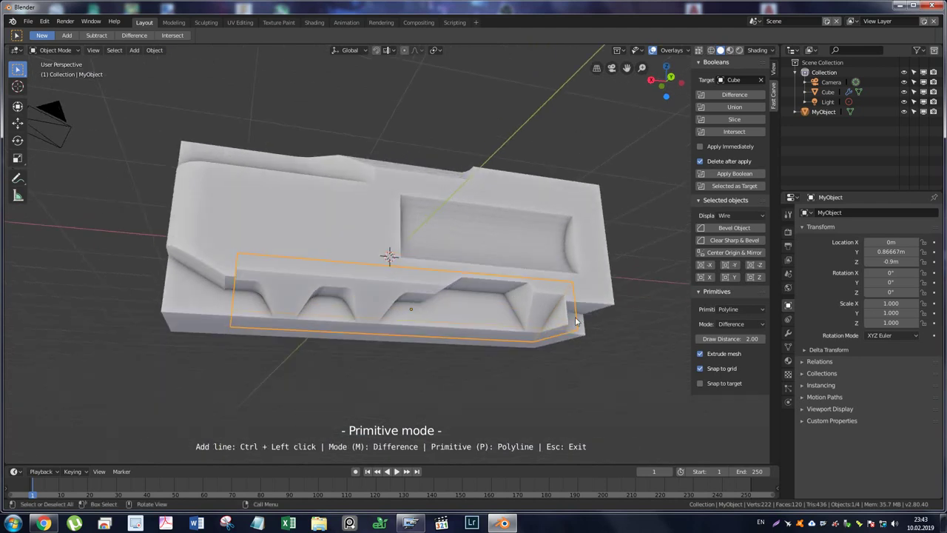
pyautogui.click(728, 175)
pyautogui.moveTo(408, 245)
pyautogui.mouseDown(button='middle')
pyautogui.moveTo(467, 212)
pyautogui.moveTo(461, 228)
pyautogui.moveTo(418, 249)
pyautogui.moveTo(323, 265)
pyautogui.moveTo(332, 213)
pyautogui.moveTo(370, 277)
pyautogui.moveTo(428, 285)
pyautogui.moveTo(345, 257)
pyautogui.moveTo(401, 256)
pyautogui.moveTo(392, 261)
pyautogui.moveTo(409, 244)
pyautogui.moveTo(374, 249)
pyautogui.moveTo(453, 258)
pyautogui.mouseUp(button='middle')
# Snap to a straight-on axis view, adjust the zoom, and bring up the Add object menu.
pyautogui.scroll(2, 344, 257)
pyautogui.press('KP_1')
pyautogui.scroll(1, 359, 237)
pyautogui.keyDown('ctrl'); pyautogui.scroll(-3, 434, 228); pyautogui.keyUp('ctrl')
pyautogui.keyDown('ctrl'); pyautogui.scroll(-1, 443, 211); pyautogui.keyUp('ctrl')
pyautogui.scroll(-2, 459, 210)
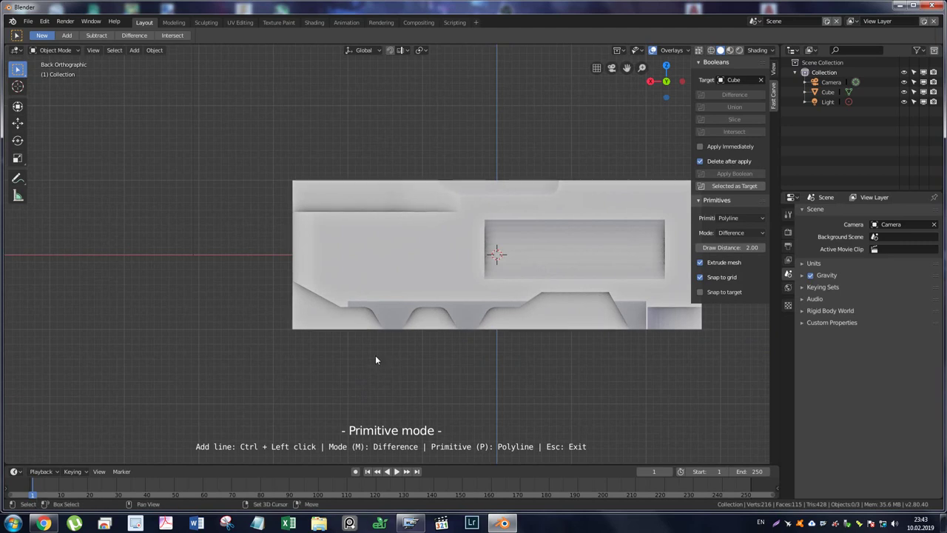
pyautogui.hotkey('shift', 'a')
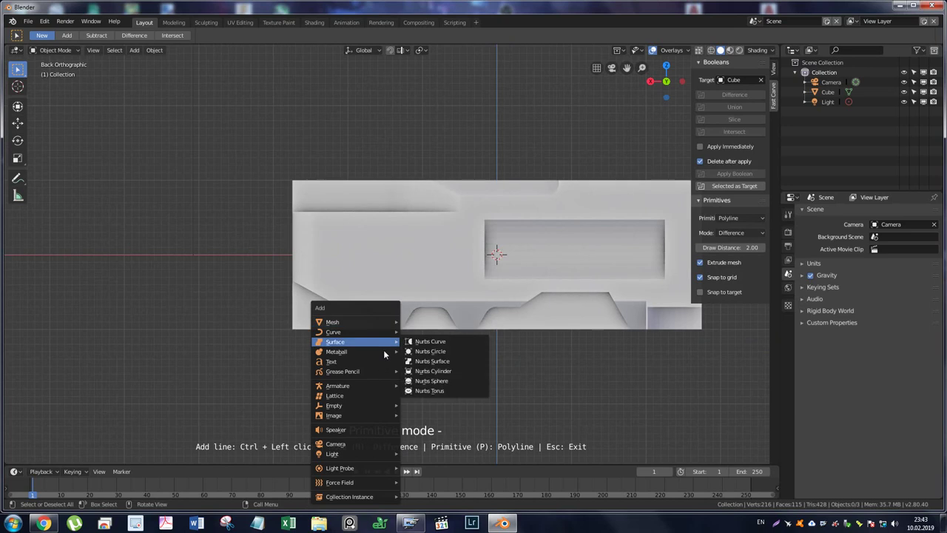
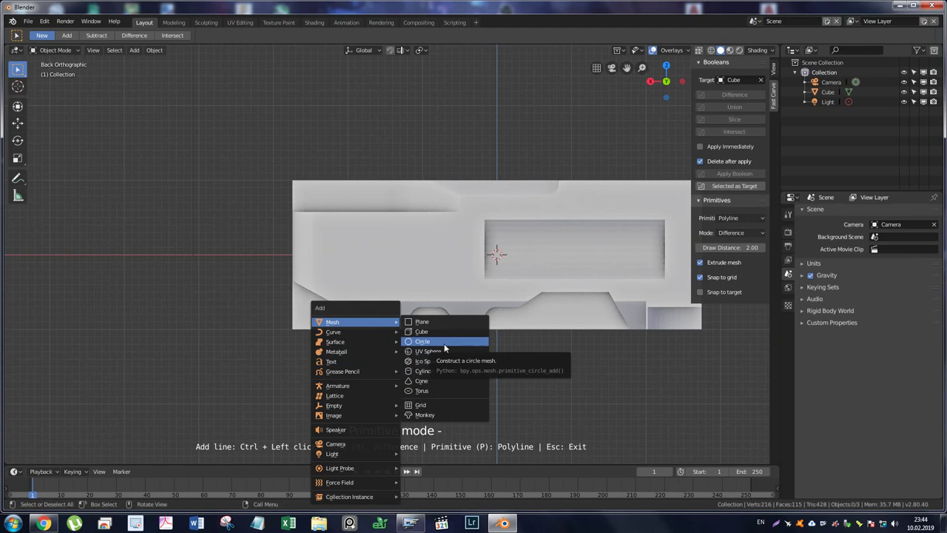
# Add a cylinder and rotate it -90° about X so it lies horizontally through the block.
pyautogui.click(444, 370)
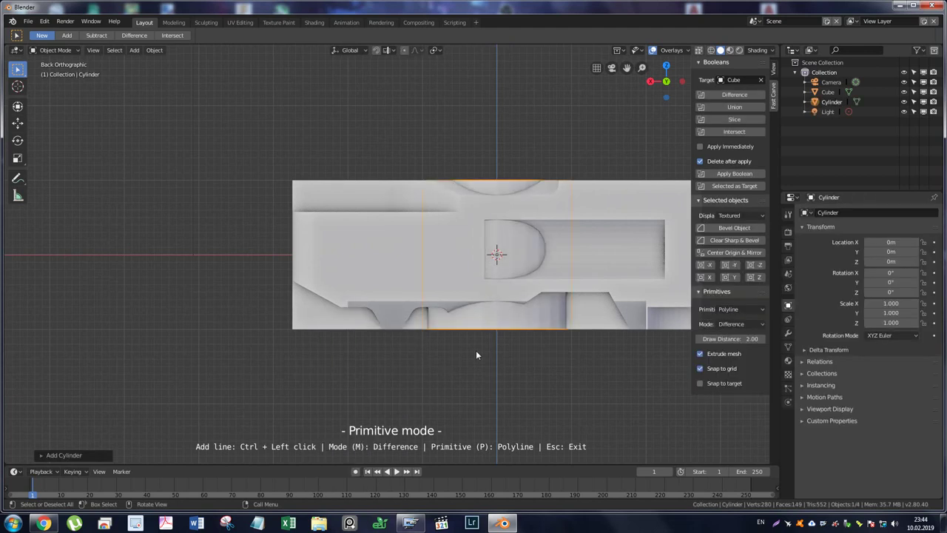
pyautogui.scroll(-2, 520, 307)
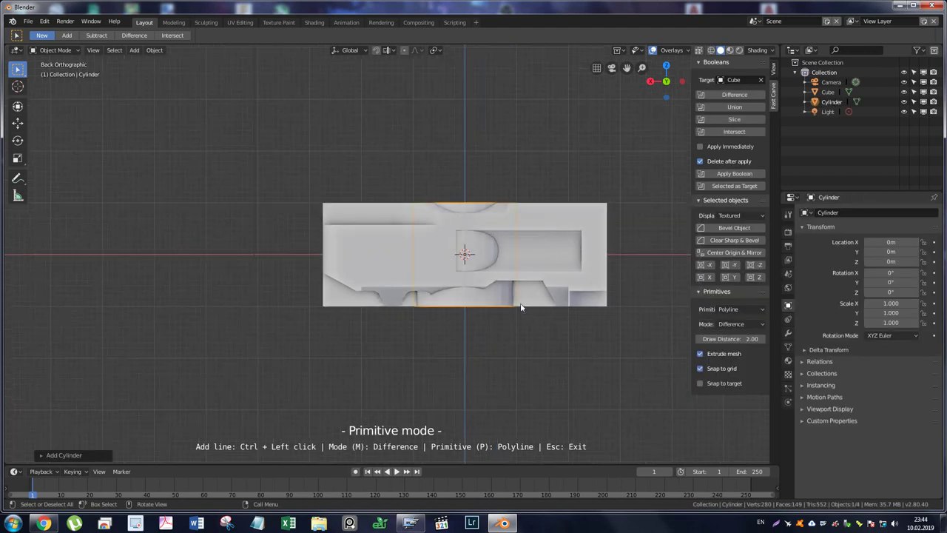
pyautogui.press('Escape')
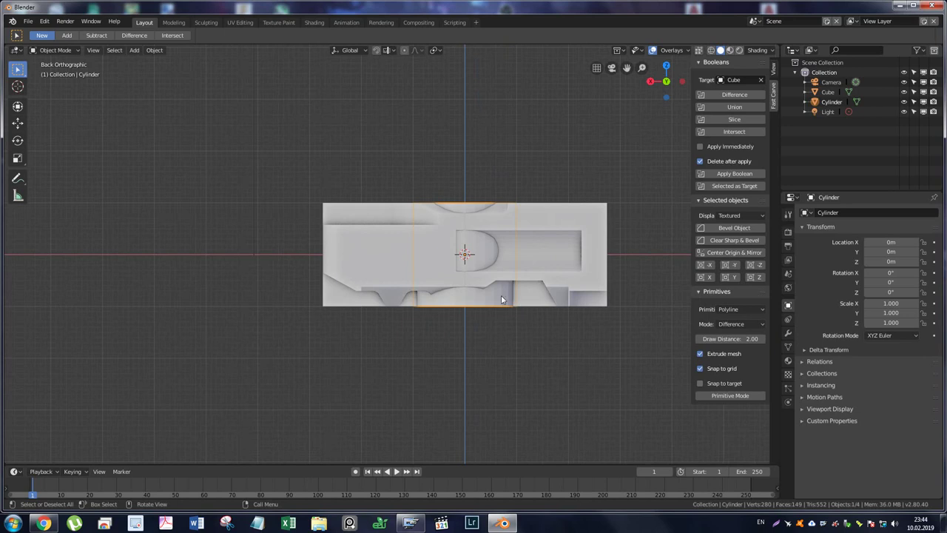
pyautogui.moveTo(463, 279)
pyautogui.mouseDown(button='middle')
pyautogui.moveTo(487, 297)
pyautogui.moveTo(507, 295)
pyautogui.moveTo(455, 281)
pyautogui.mouseUp(button='middle')
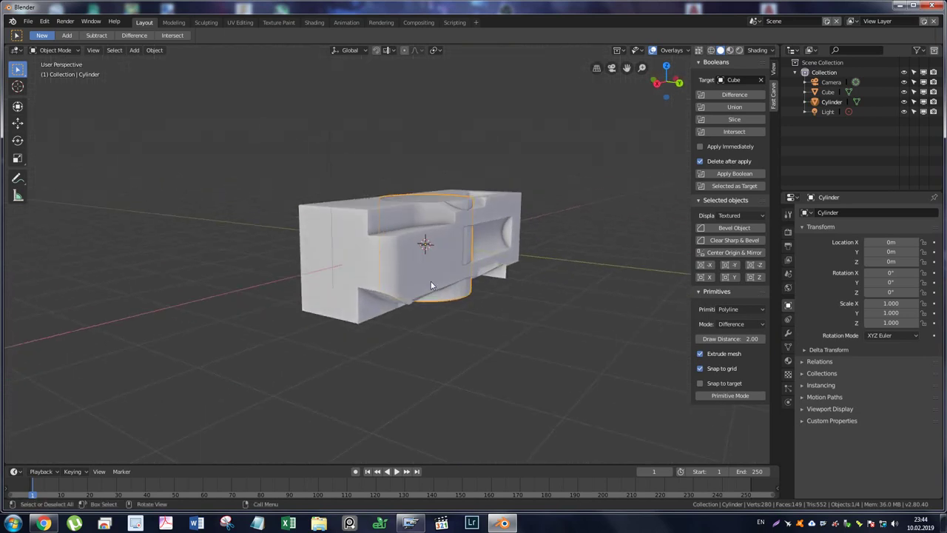
pyautogui.press('r')
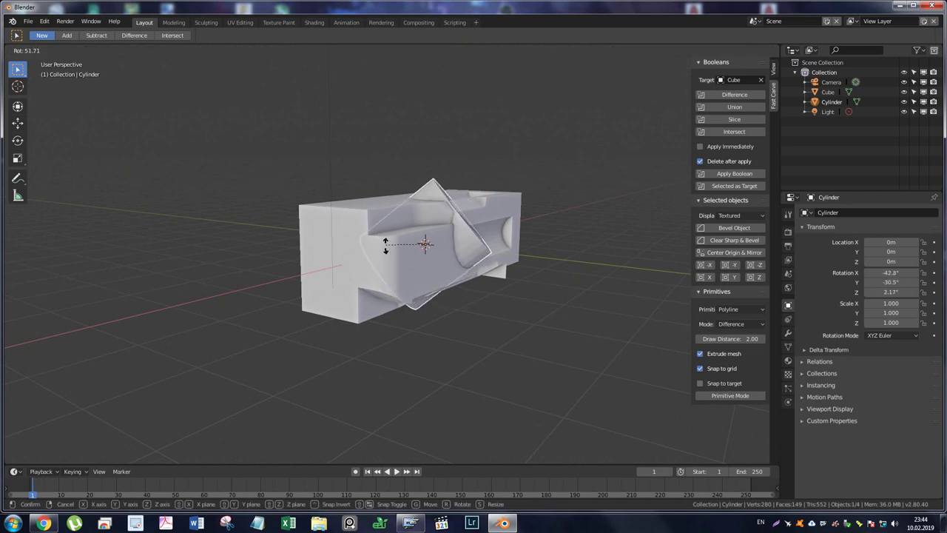
pyautogui.press('z')
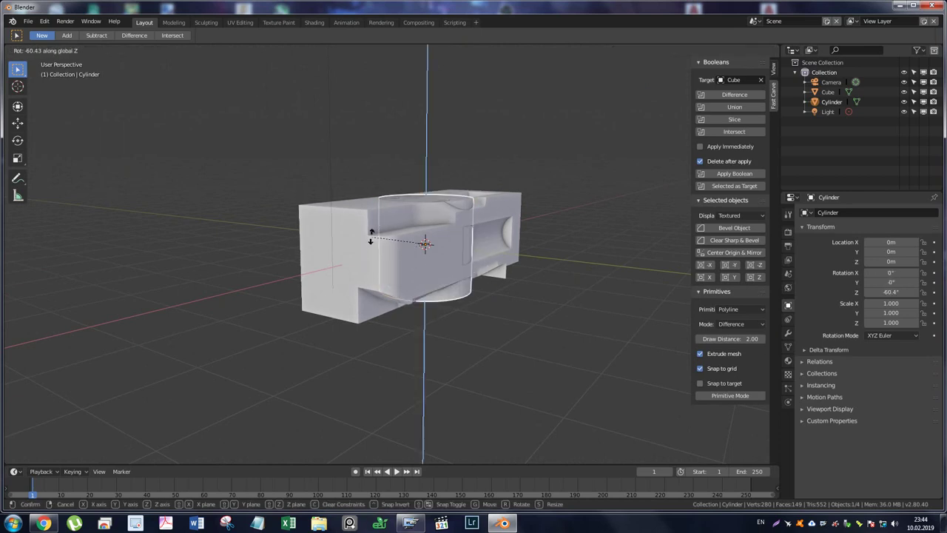
pyautogui.press('x')
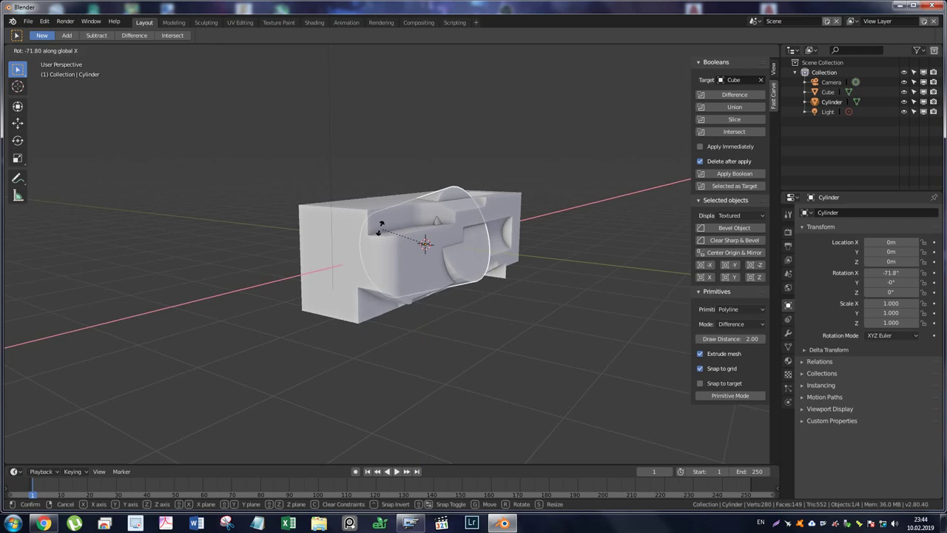
pyautogui.click(398, 114)
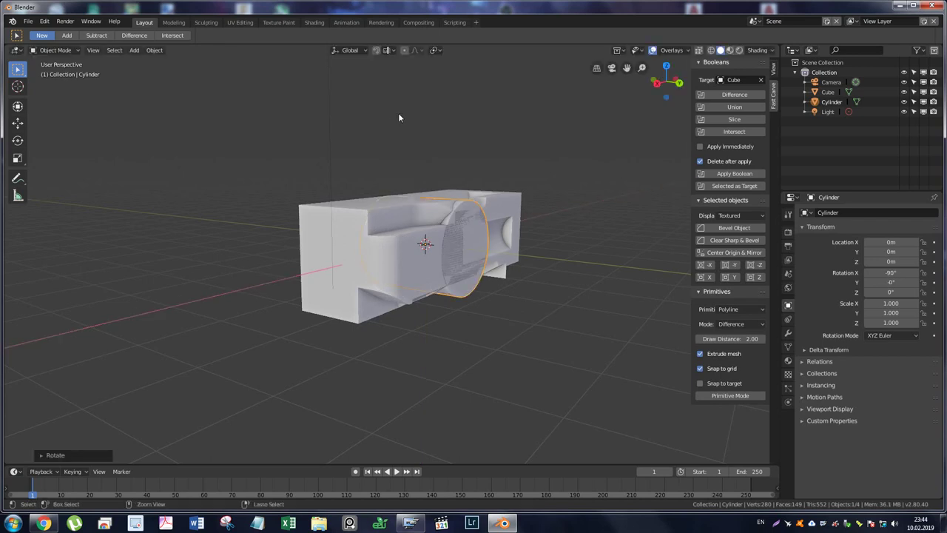
# Slide the cylinder out along Y to 1.1868 m.
pyautogui.moveTo(398, 114)
pyautogui.mouseDown(button='middle')
pyautogui.moveTo(364, 205)
pyautogui.moveTo(476, 234)
pyautogui.moveTo(533, 235)
pyautogui.mouseUp(button='middle')
pyautogui.press('g')
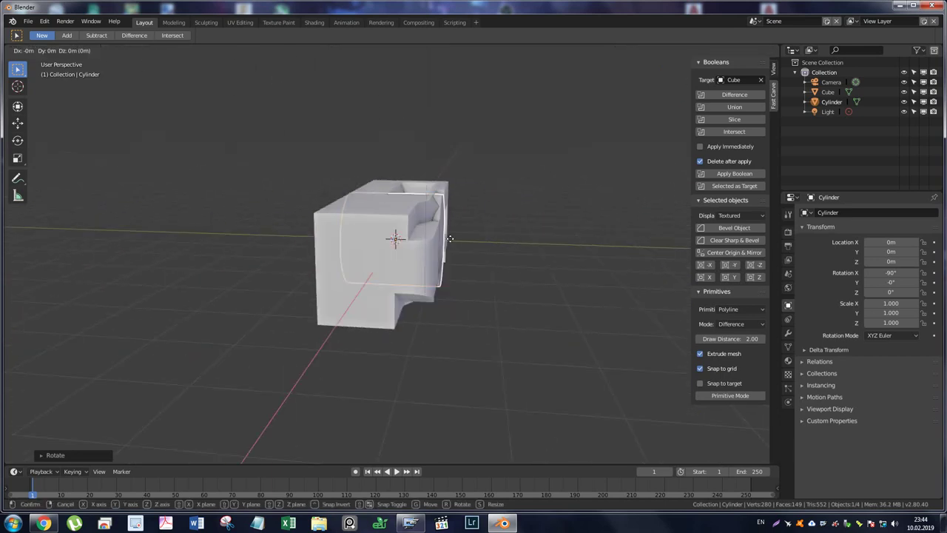
pyautogui.press('x')
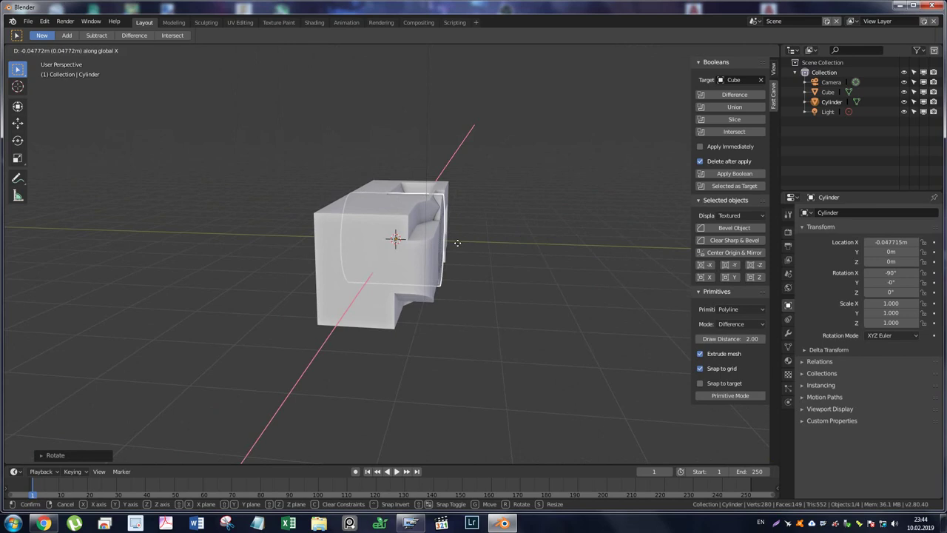
pyautogui.press('y')
pyautogui.click(474, 233)
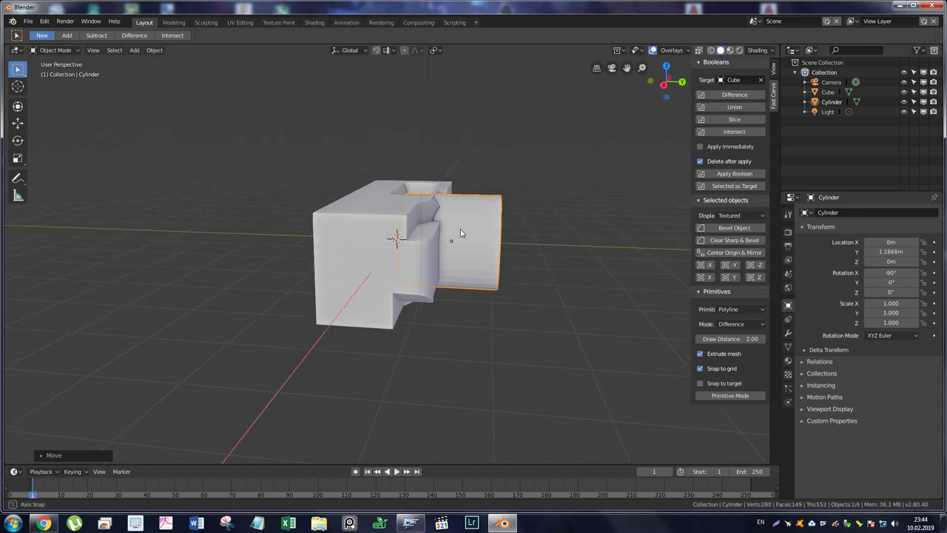
# Stretch the cylinder lengthwise to a scale of 1.211.
pyautogui.moveTo(474, 233); pyautogui.dragTo(485, 245, button='middle')
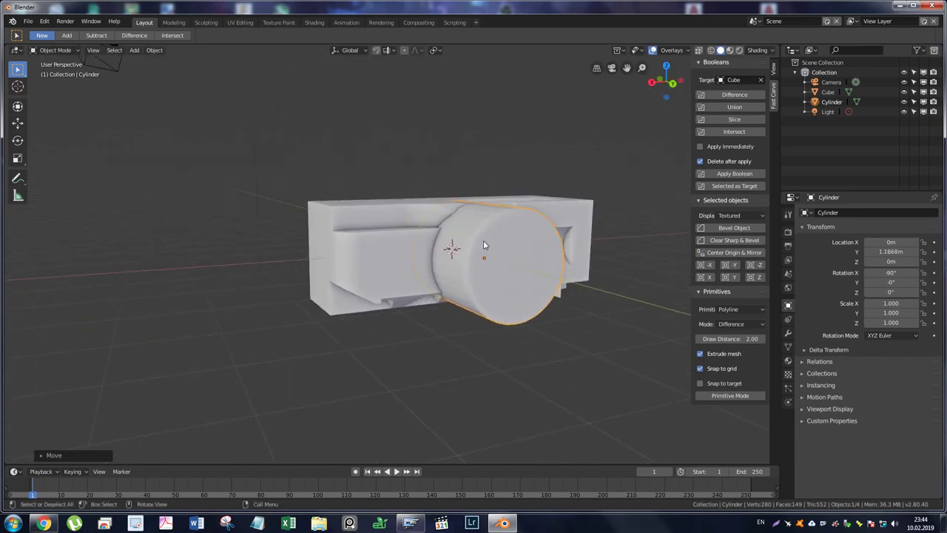
pyautogui.press('s')
pyautogui.press('z')
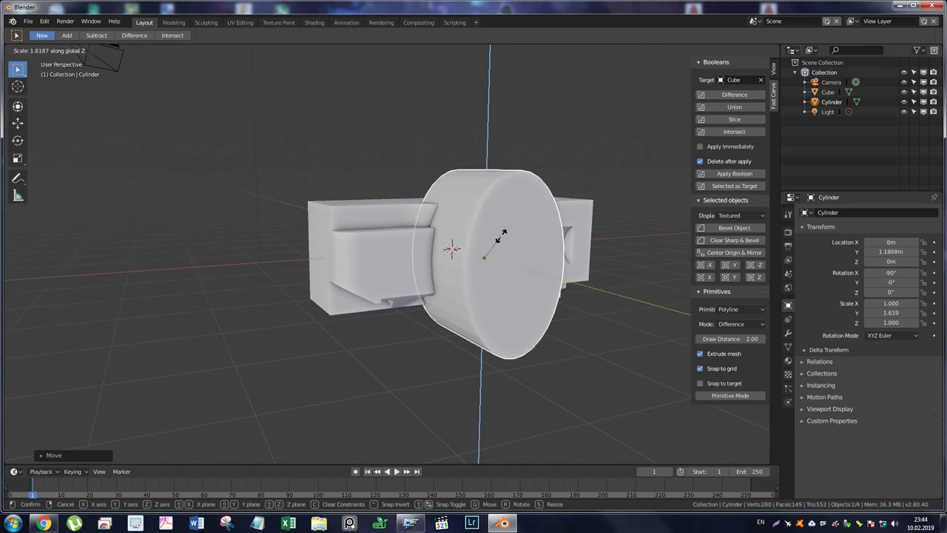
pyautogui.press('x')
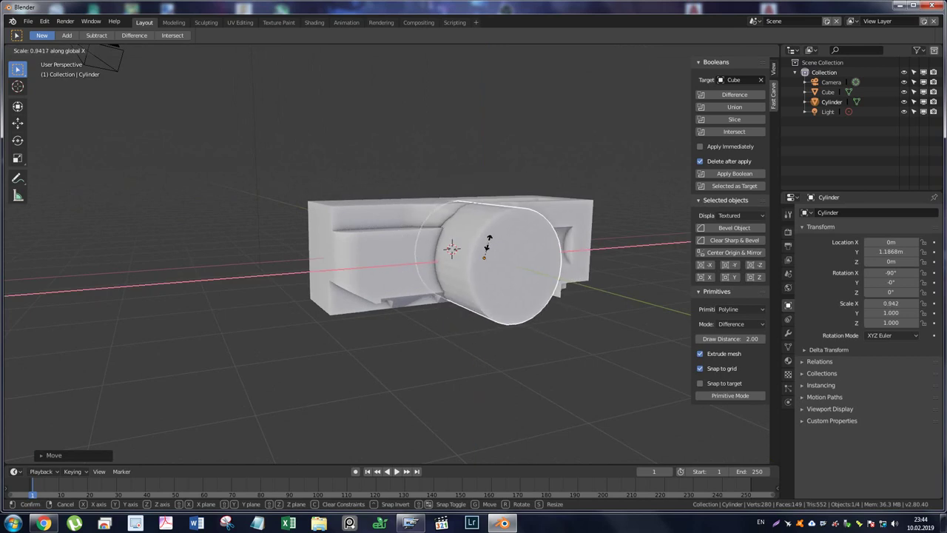
pyautogui.press('y')
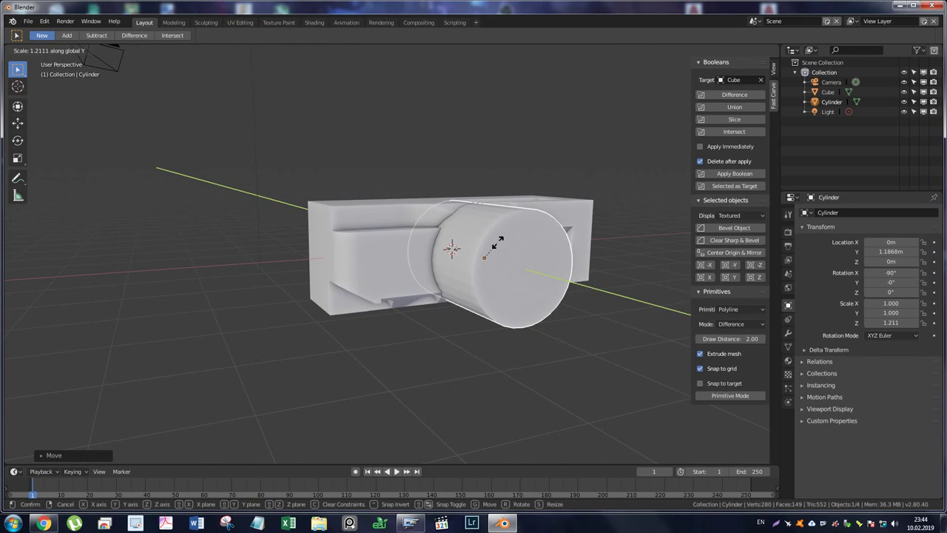
pyautogui.click(498, 246)
pyautogui.moveTo(498, 246)
pyautogui.mouseDown(button='middle')
pyautogui.moveTo(431, 250)
pyautogui.moveTo(434, 271)
pyautogui.moveTo(423, 260)
pyautogui.mouseUp(button='middle')
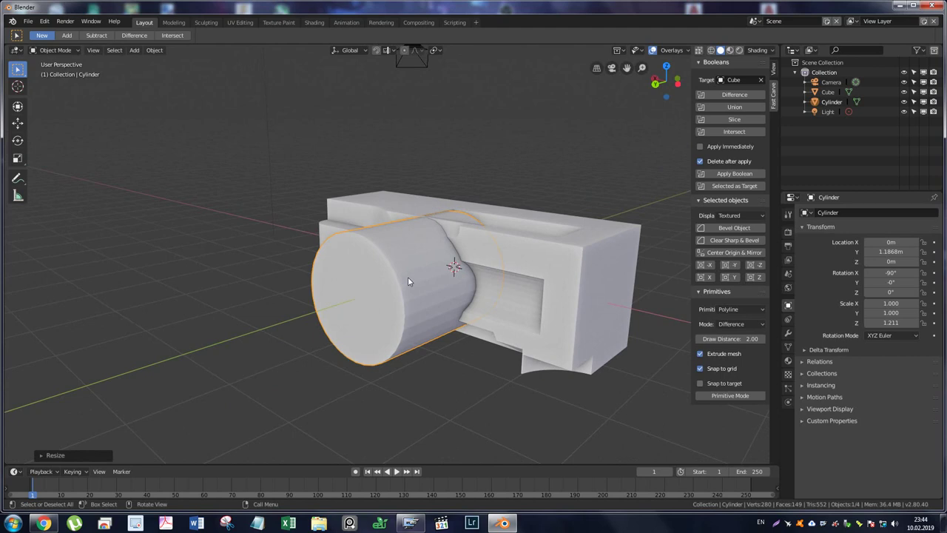
pyautogui.press('s')
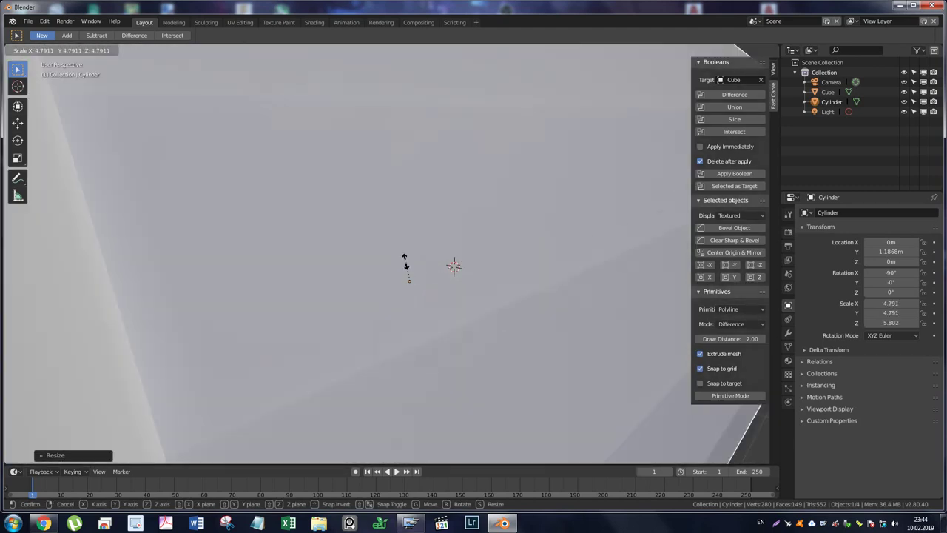
pyautogui.press('Escape')
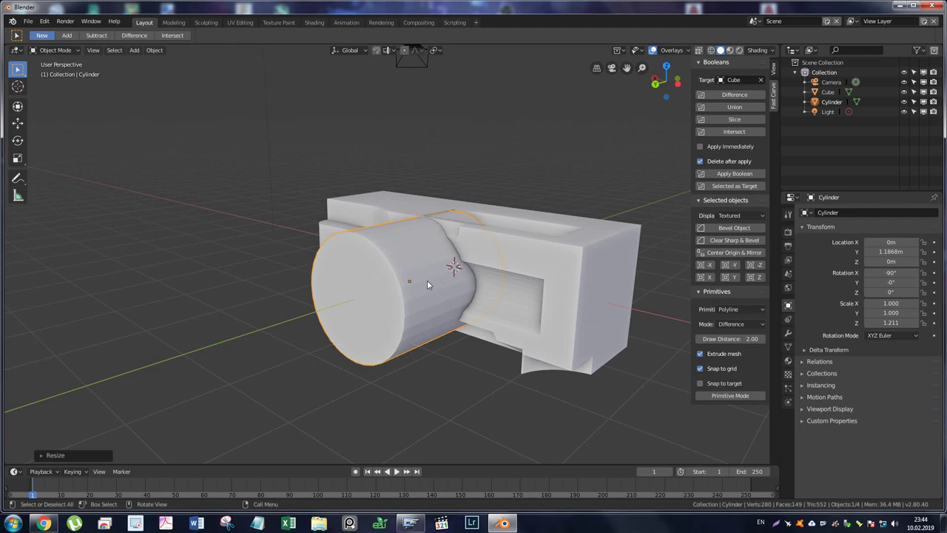
pyautogui.hotkey('ctrl', 'Tab')
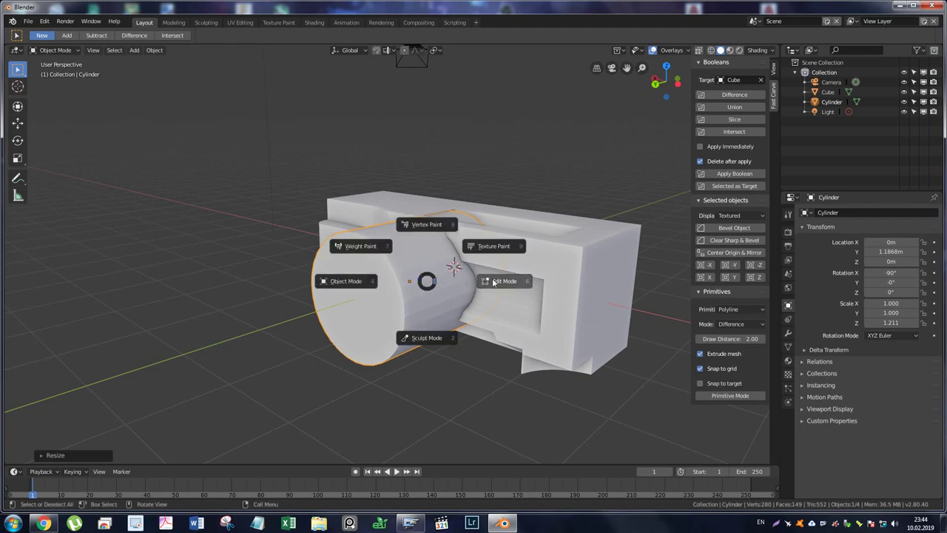
# Shrink the cylinder's mesh in Edit Mode into a small peg in the block's recessed slot.
pyautogui.click(493, 282)
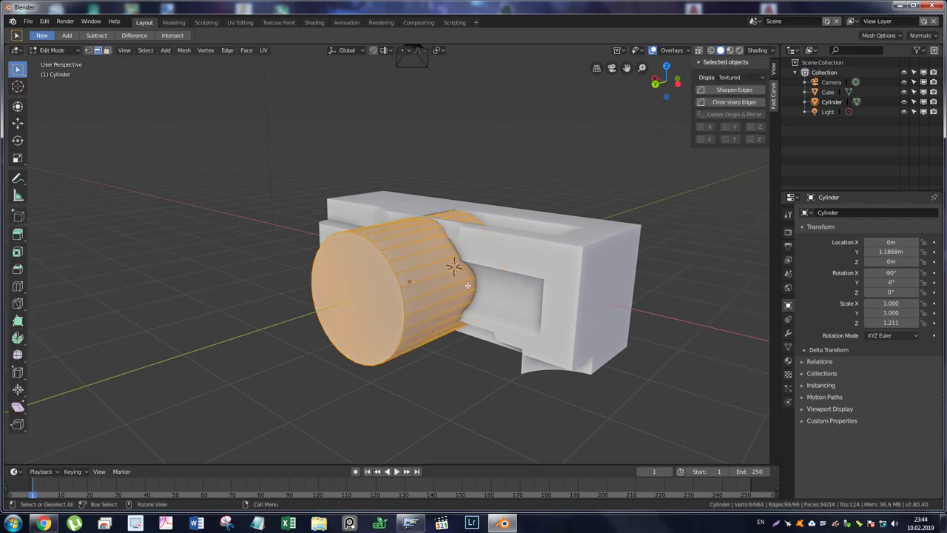
pyautogui.click(372, 275)
pyautogui.moveTo(465, 263)
pyautogui.mouseDown(button='middle')
pyautogui.moveTo(341, 245)
pyautogui.moveTo(463, 269)
pyautogui.mouseUp(button='middle')
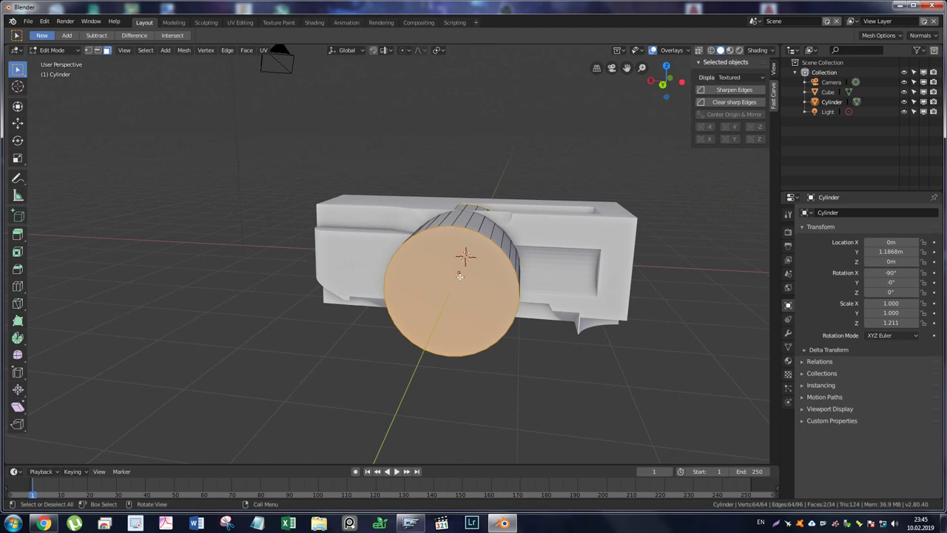
pyautogui.press('s')
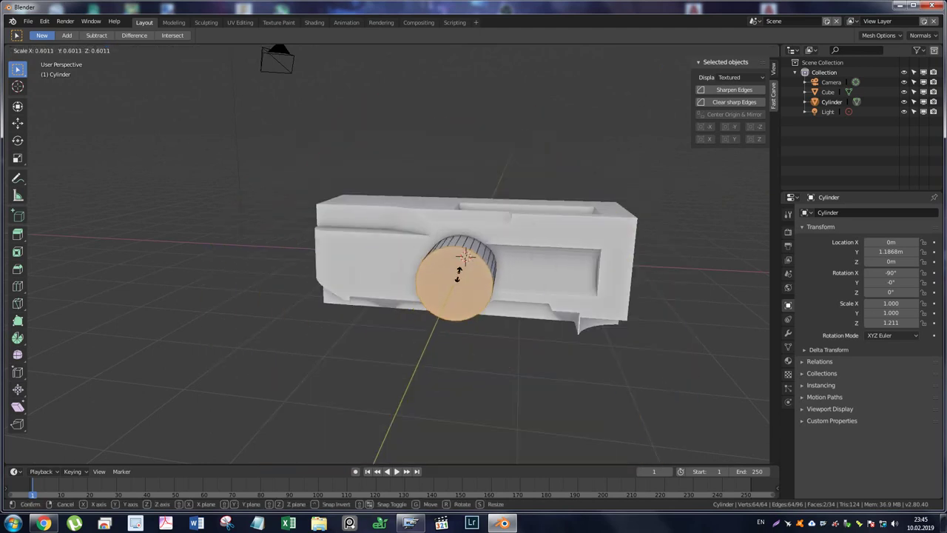
pyautogui.click(459, 274)
pyautogui.scroll(3, 466, 267)
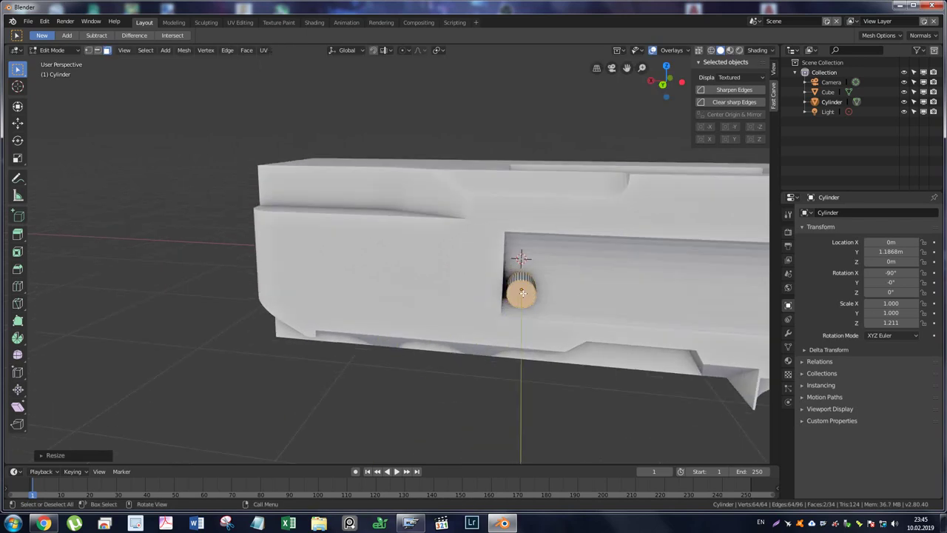
pyautogui.hotkey('ctrl', 'Tab')
pyautogui.click(512, 303)
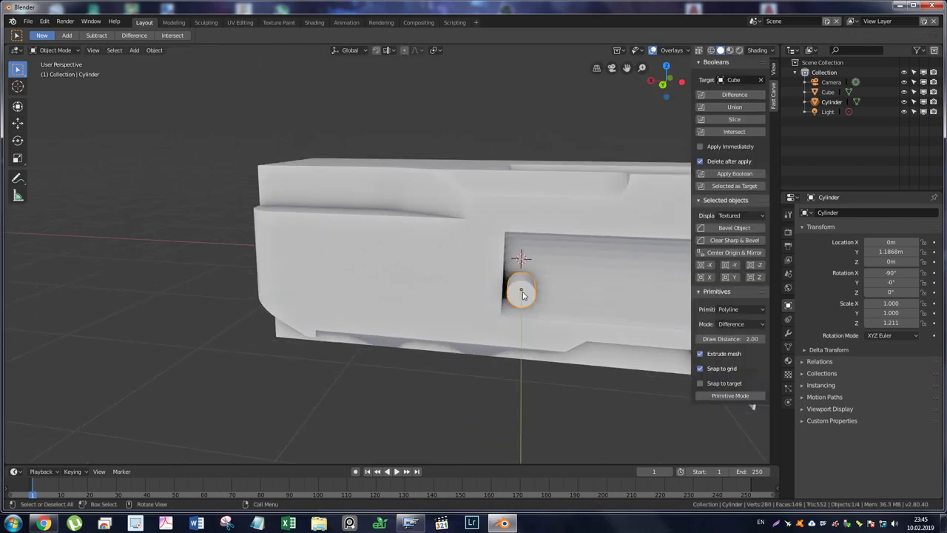
# Move the knob along X toward the front end of the part.
pyautogui.press('g')
pyautogui.press('x')
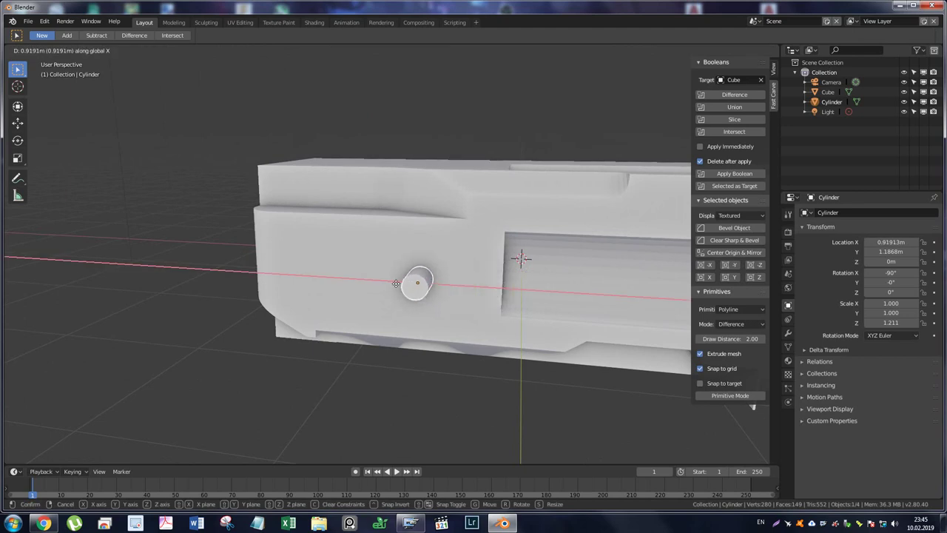
pyautogui.click(305, 276)
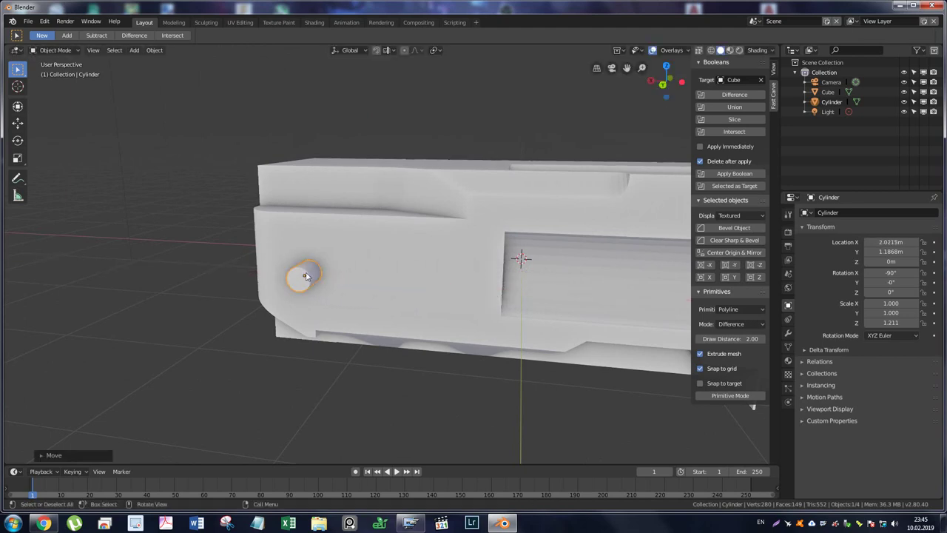
pyautogui.moveTo(327, 274)
pyautogui.mouseDown(button='middle')
pyautogui.moveTo(273, 281)
pyautogui.moveTo(289, 273)
pyautogui.moveTo(263, 255)
pyautogui.mouseUp(button='middle')
# In see-through Edit Mode, slide the knob mesh along Y to embed it in the side wall.
pyautogui.hotkey('ctrl', 'Tab')
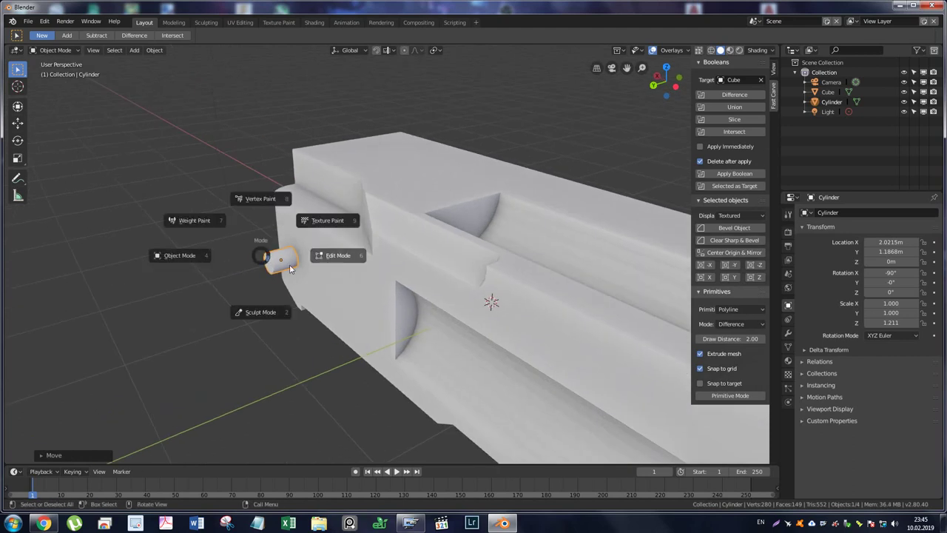
pyautogui.click(334, 257)
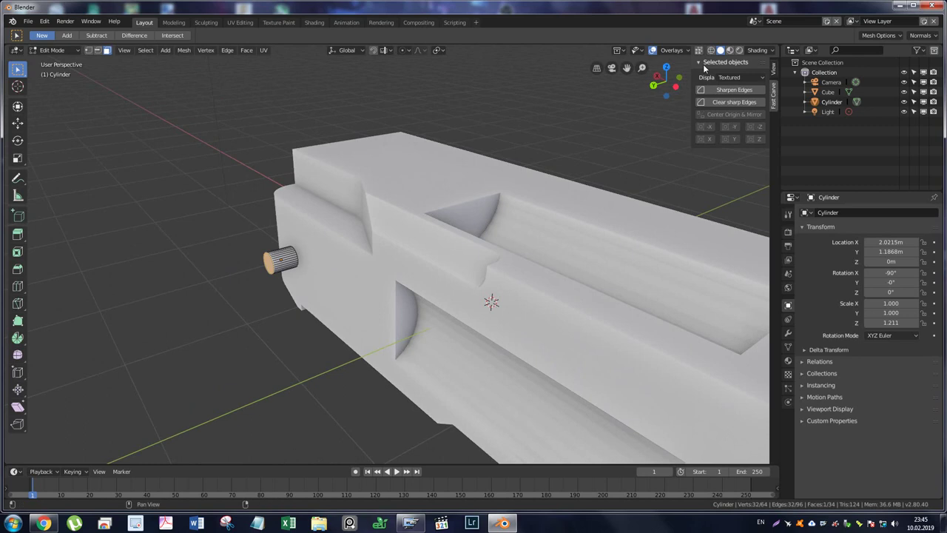
pyautogui.hotkey('alt', 'z')
pyautogui.moveTo(341, 247)
pyautogui.mouseDown(button='middle')
pyautogui.moveTo(480, 260)
pyautogui.moveTo(446, 265)
pyautogui.mouseUp(button='middle')
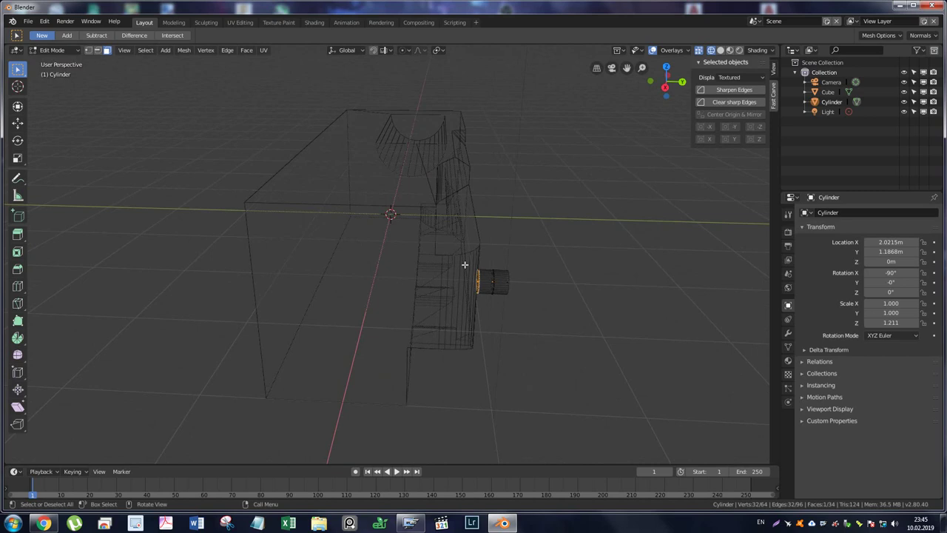
pyautogui.press('g')
pyautogui.press('y')
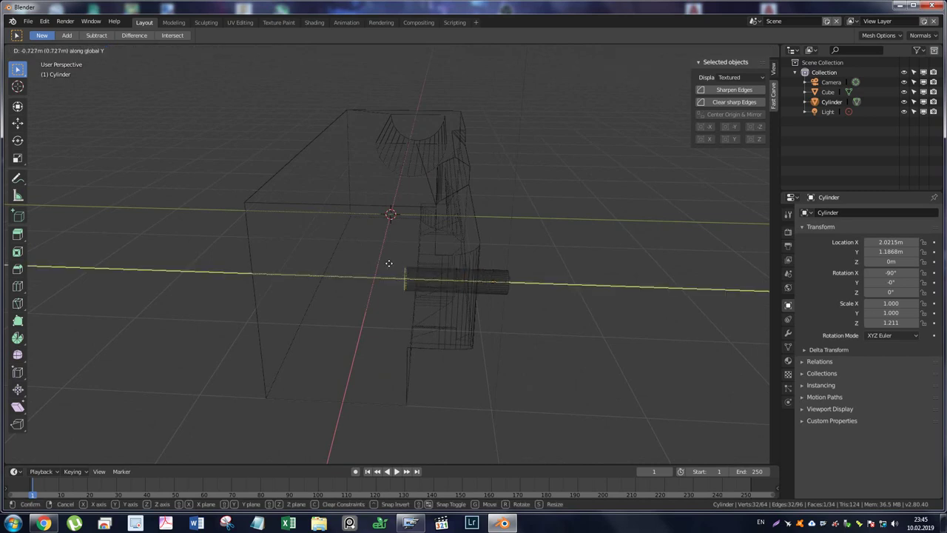
pyautogui.click(437, 266)
pyautogui.moveTo(444, 266)
pyautogui.mouseDown(button='middle')
pyautogui.moveTo(424, 264)
pyautogui.moveTo(437, 255)
pyautogui.mouseUp(button='middle')
pyautogui.click(719, 50)
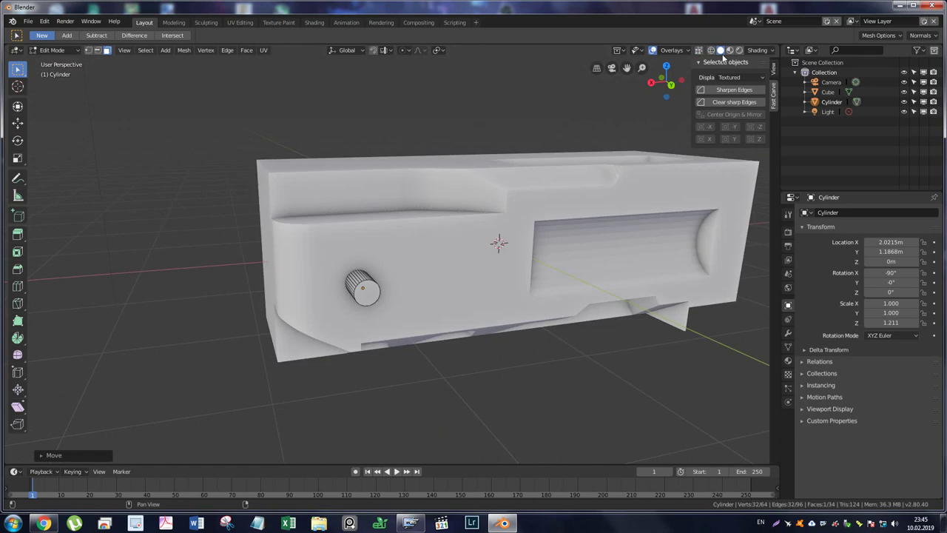
pyautogui.hotkey('ctrl', 'Tab')
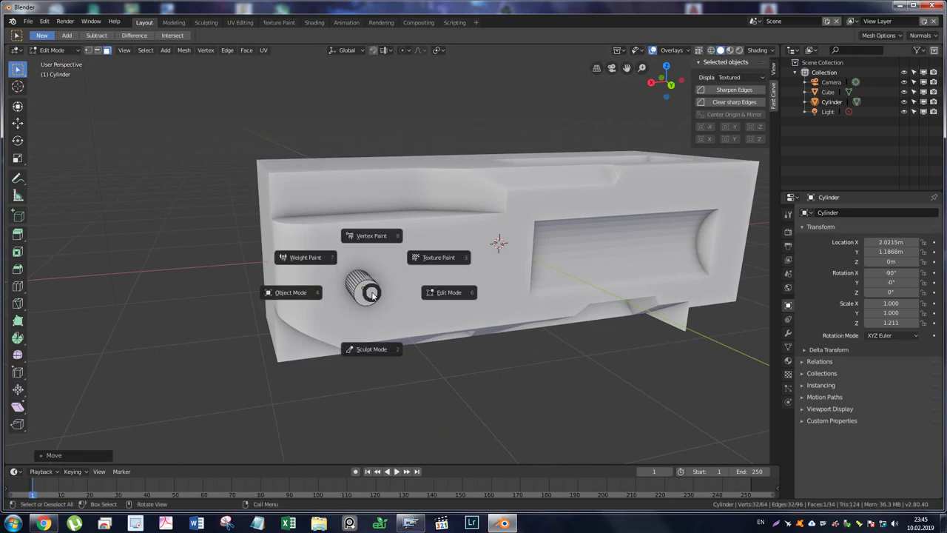
pyautogui.click(292, 295)
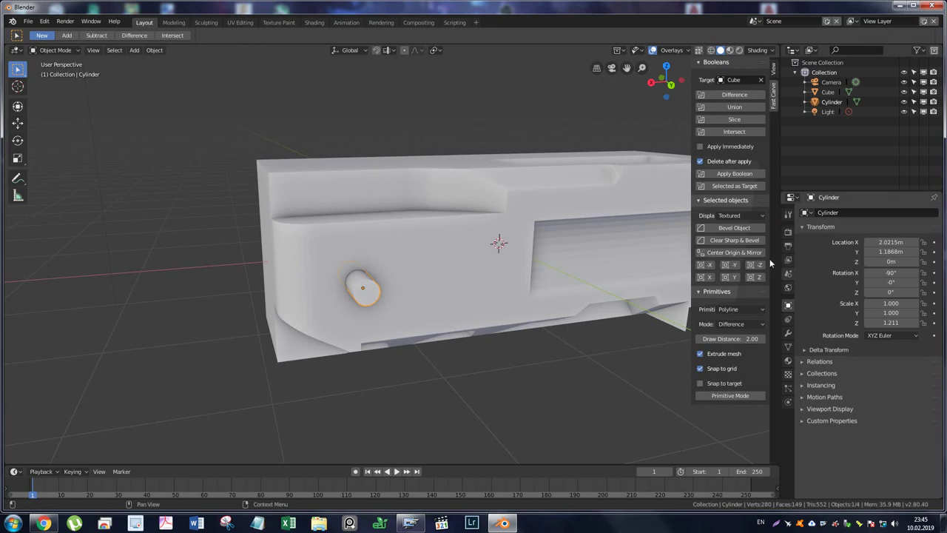
# Add an Array modifier to the cylinder and set its relative offset to -1.5.
pyautogui.click(789, 333)
pyautogui.click(840, 213)
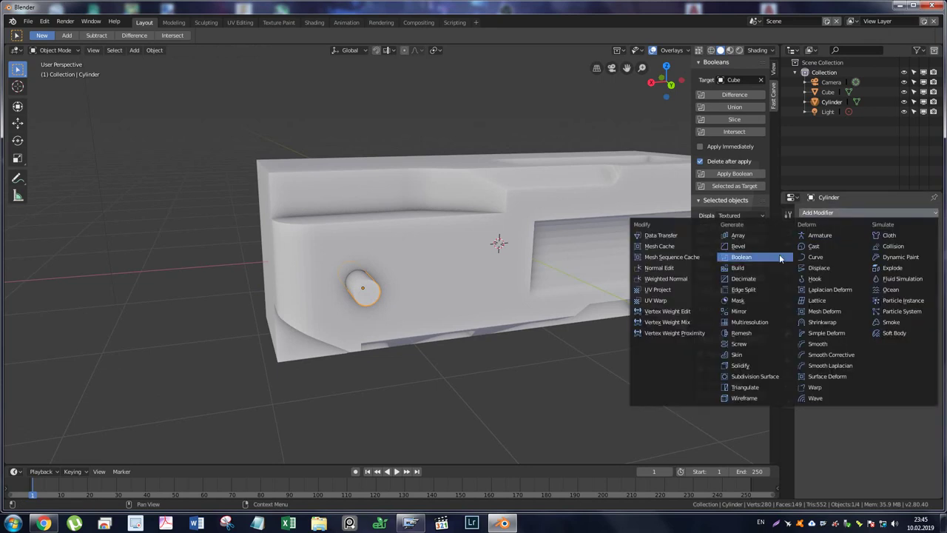
pyautogui.click(753, 235)
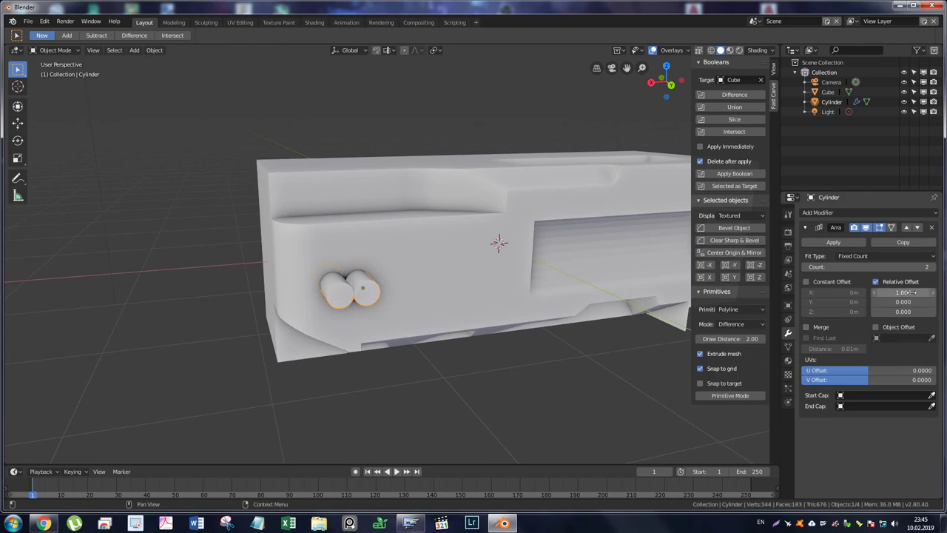
pyautogui.moveTo(908, 293); pyautogui.dragTo(934, 292)
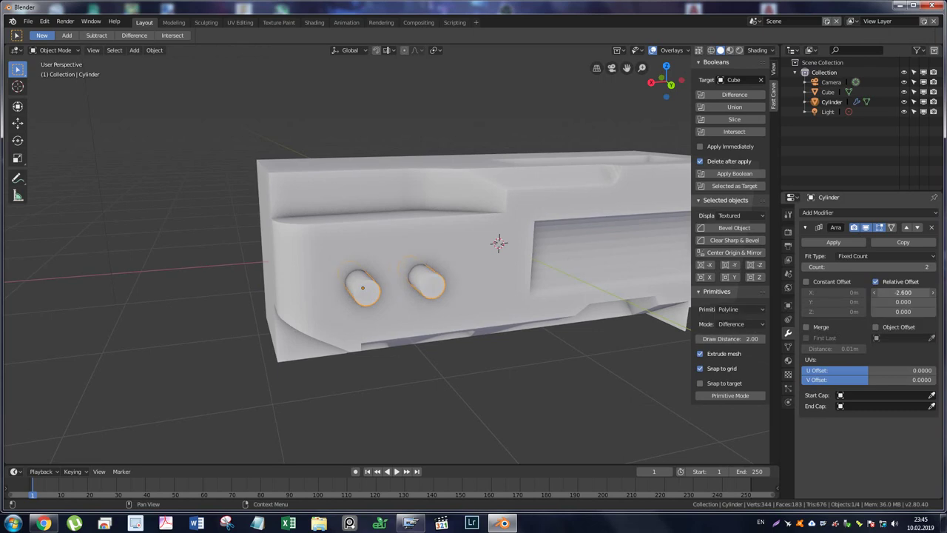
pyautogui.moveTo(934, 292)
pyautogui.mouseDown()
pyautogui.moveTo(884, 292)
pyautogui.moveTo(910, 292)
pyautogui.moveTo(897, 292)
pyautogui.mouseUp()
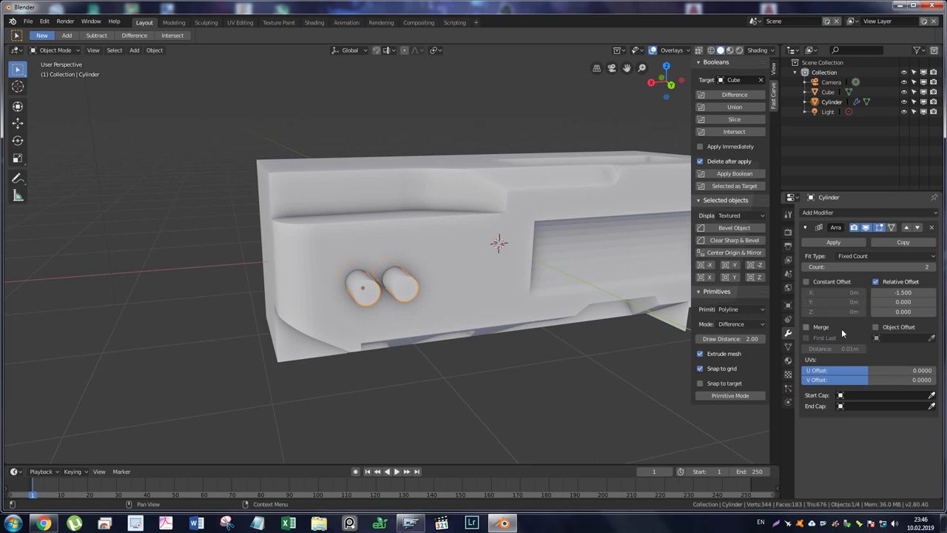
# Raise the array count to 5, leave Merge off, and apply the modifier.
pyautogui.click(931, 268)
pyautogui.click(932, 268)
pyautogui.click(931, 268)
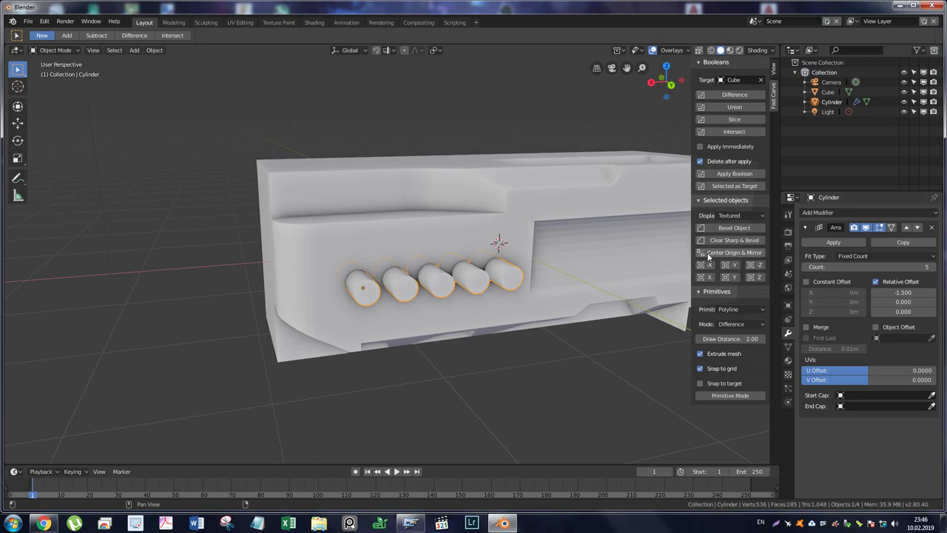
pyautogui.click(807, 327)
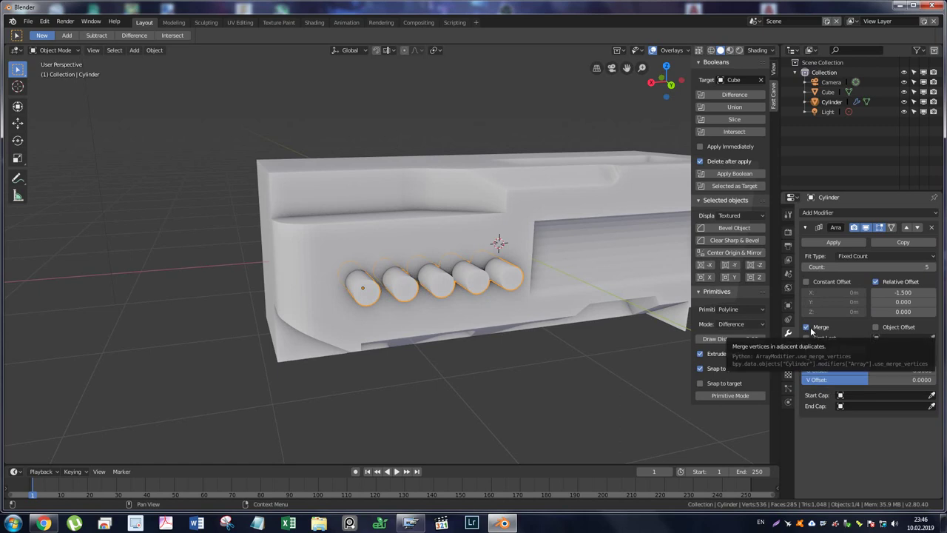
pyautogui.click(807, 328)
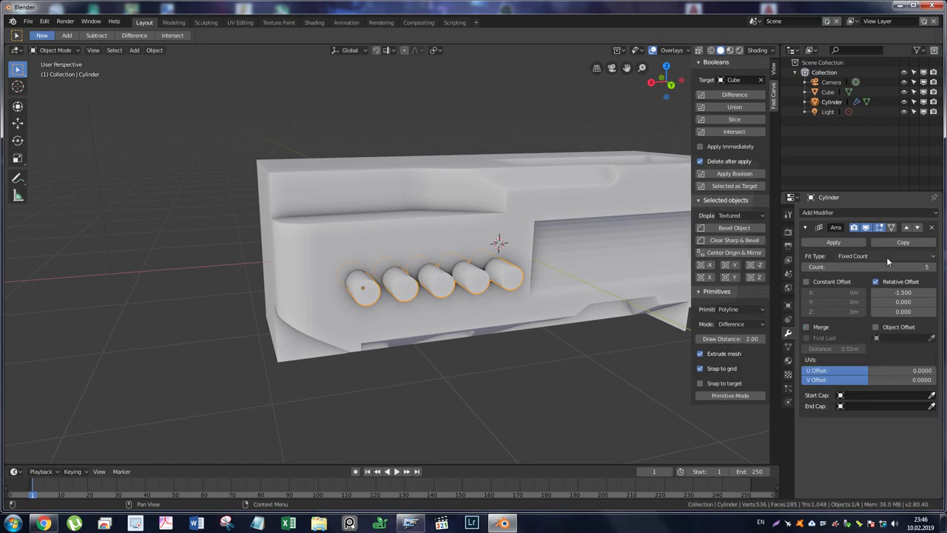
pyautogui.click(840, 242)
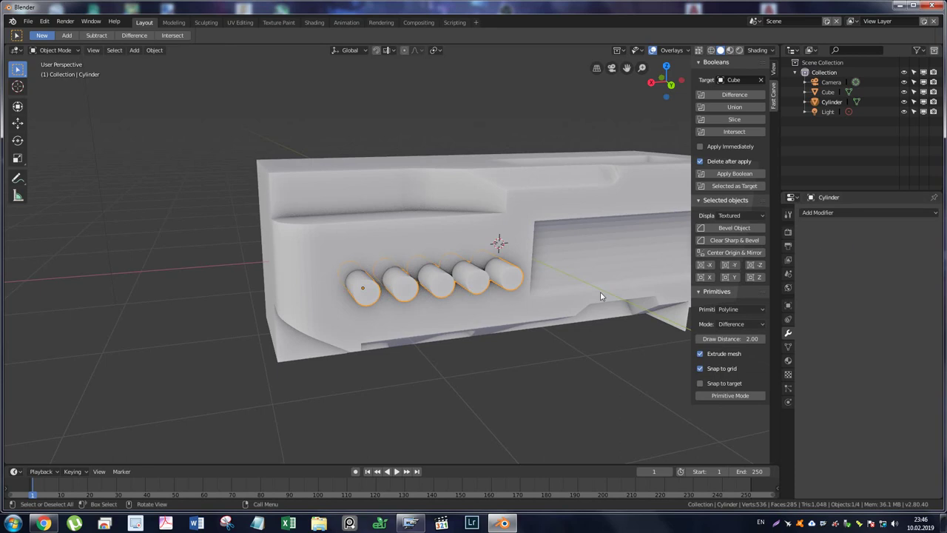
# Boolean-difference the five cylinders from the Cube to punch a row of round holes.
pyautogui.click(529, 302)
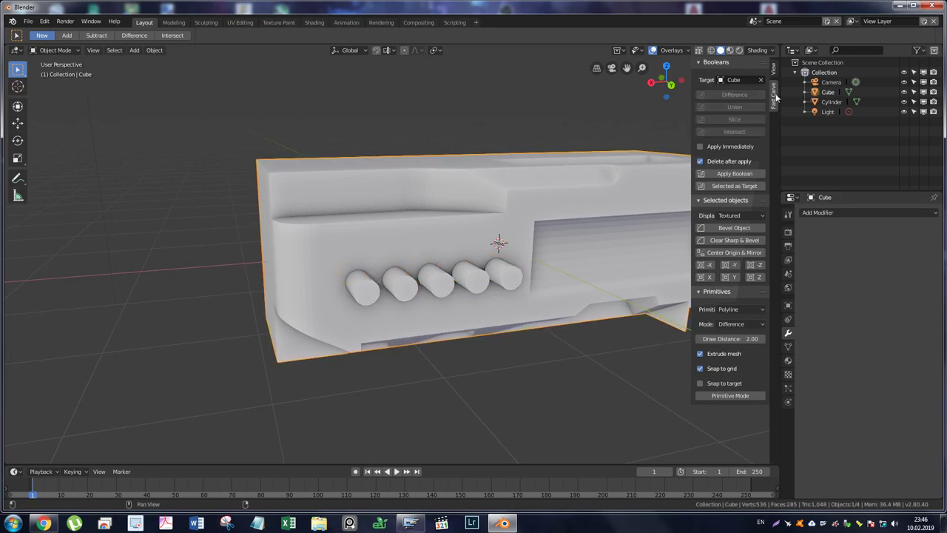
pyautogui.click(501, 275)
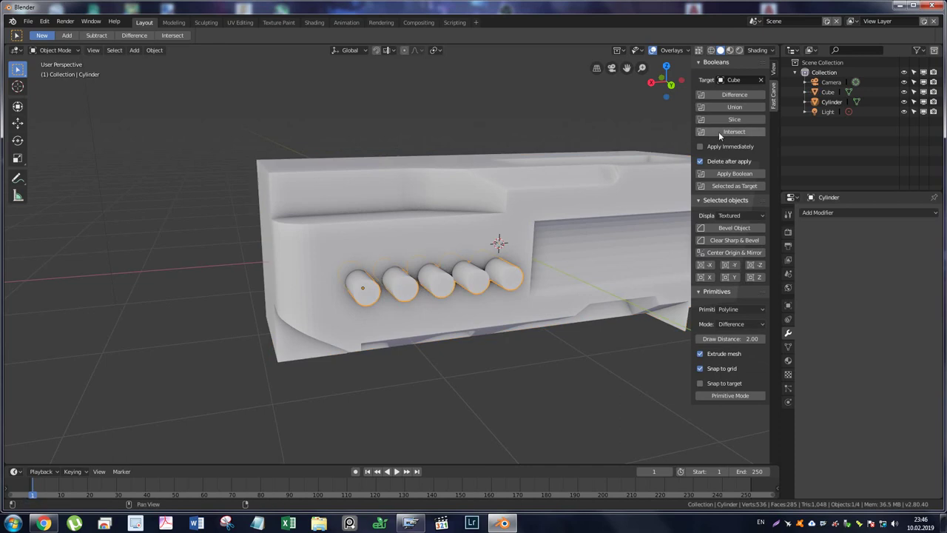
pyautogui.click(744, 98)
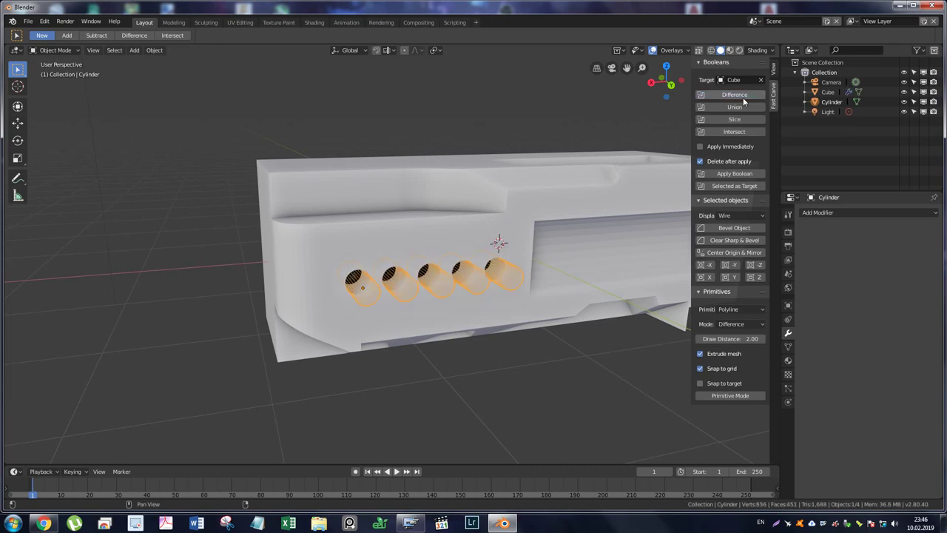
pyautogui.moveTo(495, 245)
pyautogui.mouseDown(button='middle')
pyautogui.moveTo(456, 224)
pyautogui.moveTo(437, 237)
pyautogui.moveTo(500, 241)
pyautogui.moveTo(529, 229)
pyautogui.moveTo(469, 236)
pyautogui.moveTo(480, 233)
pyautogui.moveTo(490, 235)
pyautogui.moveTo(447, 251)
pyautogui.moveTo(532, 238)
pyautogui.mouseUp(button='middle')
# Move the five hole cutters lower on the body's side using back orthographic view.
pyautogui.press('KP_5')
pyautogui.scroll(3, 438, 256)
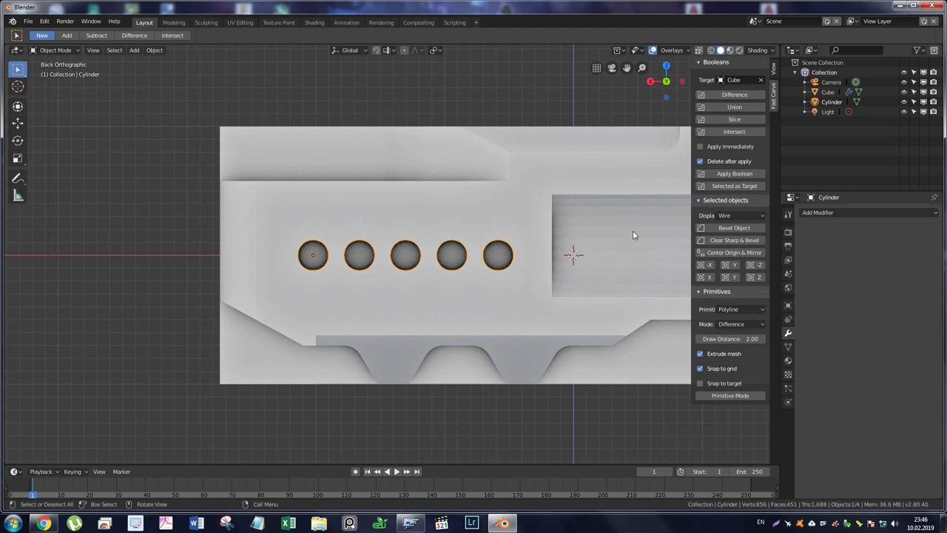
pyautogui.press('g')
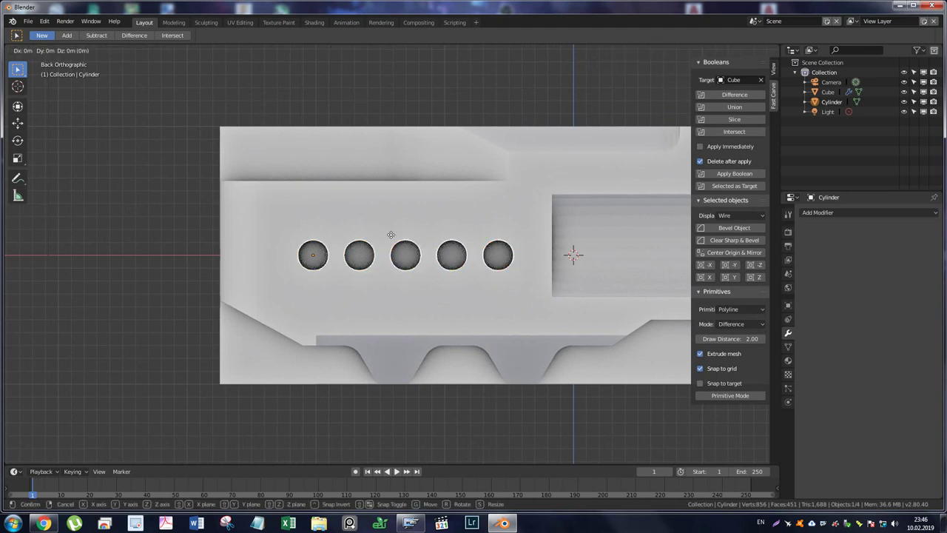
pyautogui.click(422, 264)
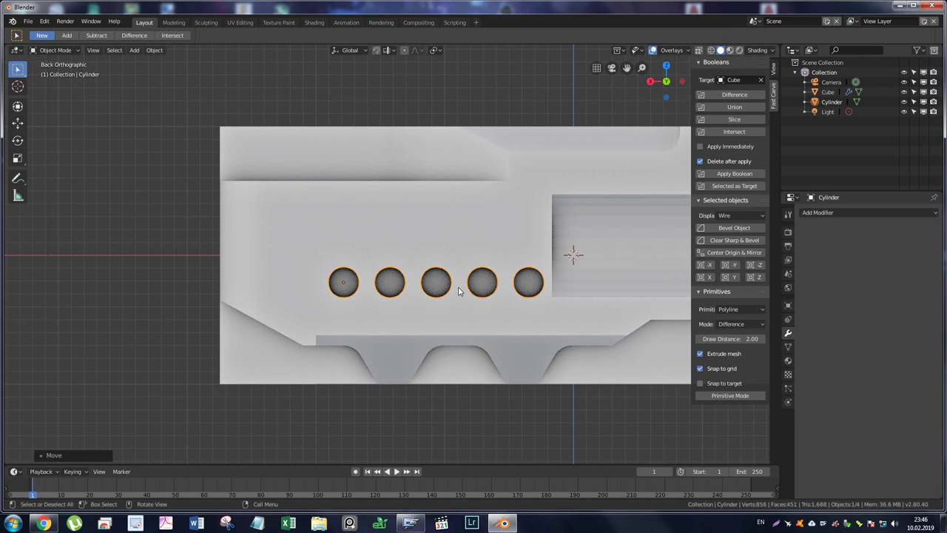
pyautogui.moveTo(460, 292); pyautogui.dragTo(503, 298, button='middle')
pyautogui.click(739, 174)
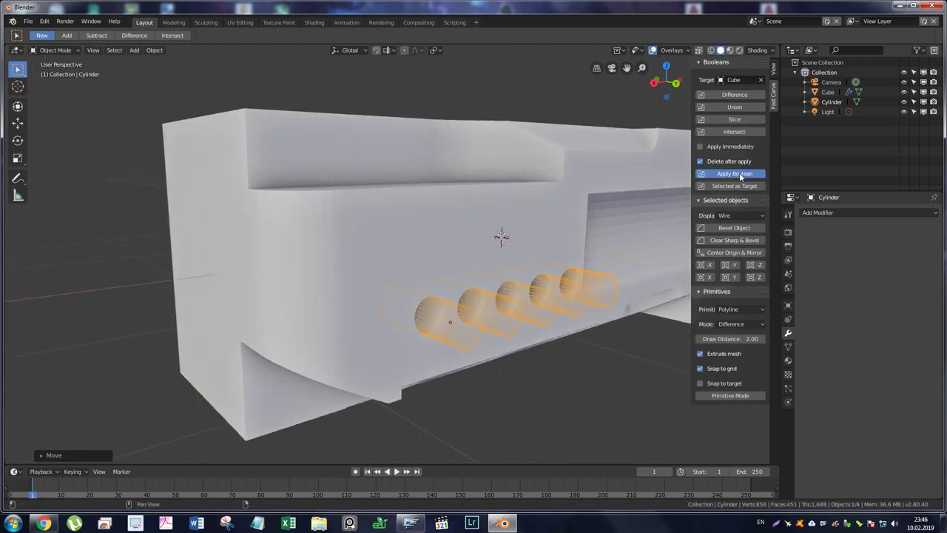
# Inspect the five permanent holes and select the gun body.
pyautogui.moveTo(547, 266)
pyautogui.mouseDown(button='middle')
pyautogui.moveTo(593, 251)
pyautogui.moveTo(553, 239)
pyautogui.moveTo(543, 222)
pyautogui.moveTo(567, 245)
pyautogui.moveTo(518, 249)
pyautogui.moveTo(522, 256)
pyautogui.moveTo(582, 240)
pyautogui.moveTo(607, 257)
pyautogui.moveTo(617, 247)
pyautogui.moveTo(616, 261)
pyautogui.moveTo(630, 247)
pyautogui.moveTo(584, 254)
pyautogui.moveTo(634, 254)
pyautogui.moveTo(601, 288)
pyautogui.mouseUp(button='middle')
pyautogui.scroll(-2, 567, 255)
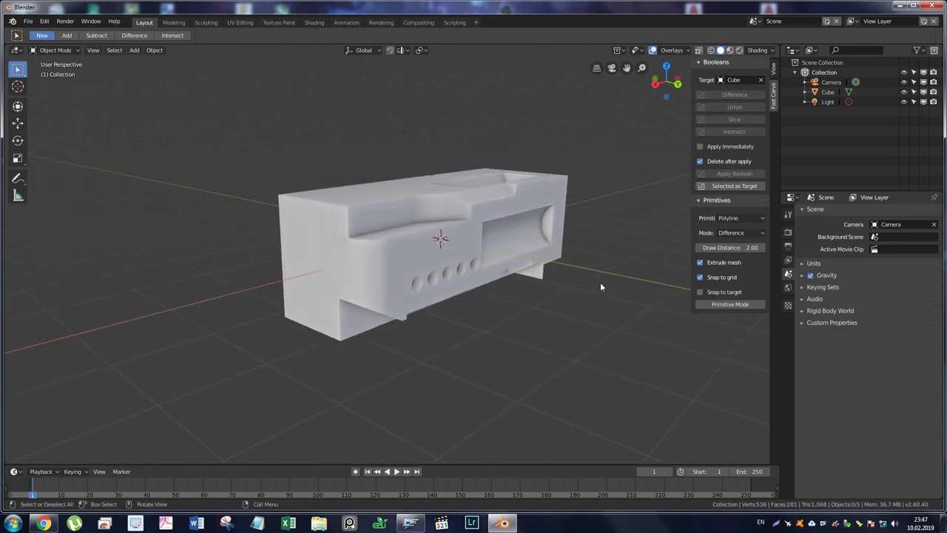
pyautogui.click(349, 274)
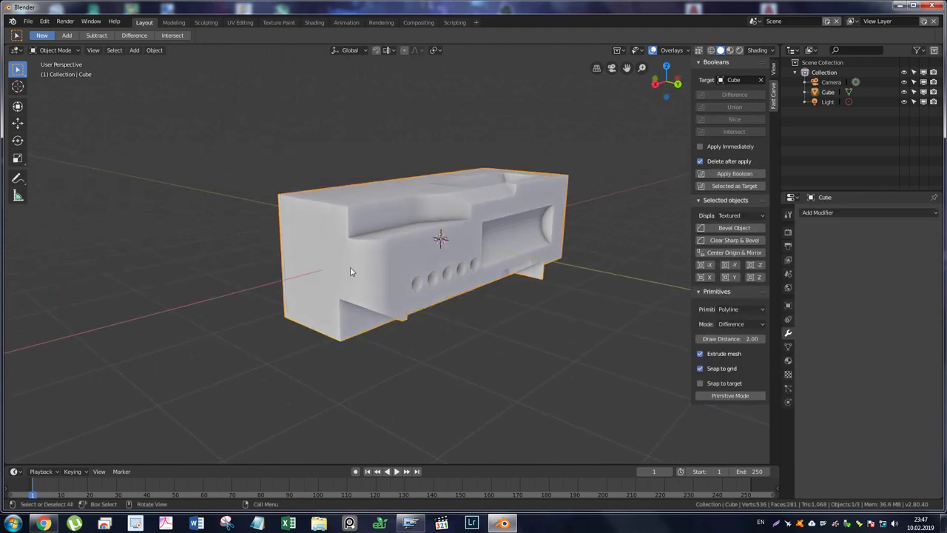
# Place the 3D cursor on the body's end face and add a small cube there.
pyautogui.click(18, 86)
pyautogui.click(355, 269)
pyautogui.moveTo(329, 277)
pyautogui.mouseDown(button='middle')
pyautogui.moveTo(407, 275)
pyautogui.moveTo(342, 266)
pyautogui.mouseUp(button='middle')
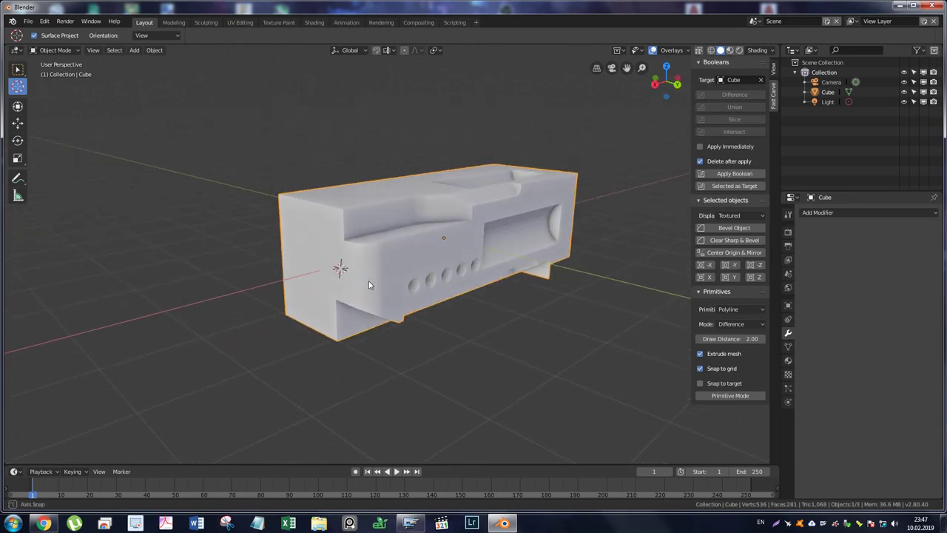
pyautogui.hotkey('shift', 'a')
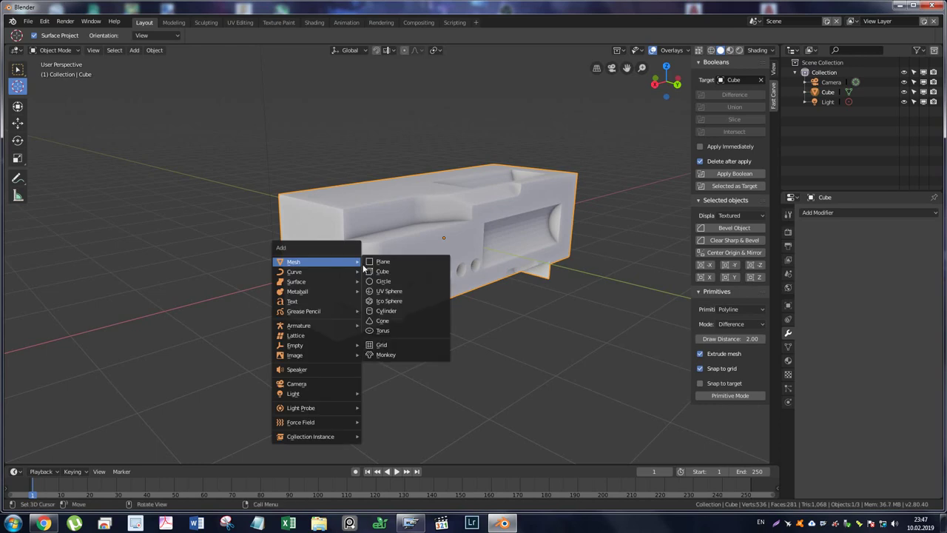
pyautogui.click(383, 271)
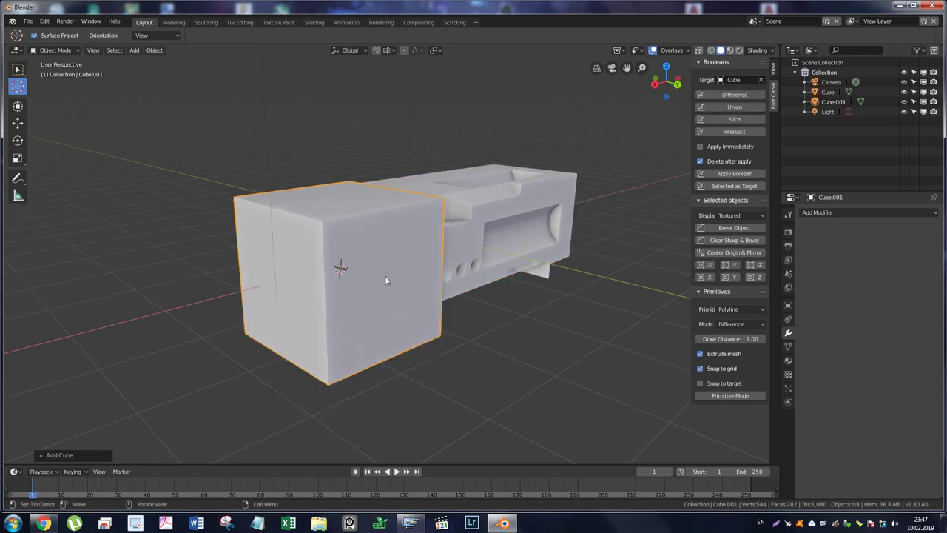
pyautogui.press('s')
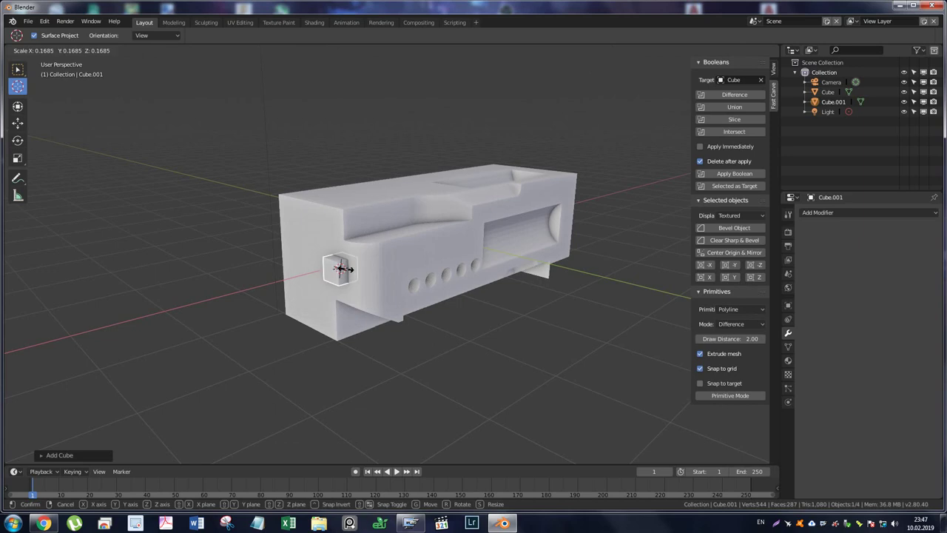
pyautogui.click(350, 270)
# Stretch the small cube along Y into a long bar through the lower body.
pyautogui.press('s')
pyautogui.press('y')
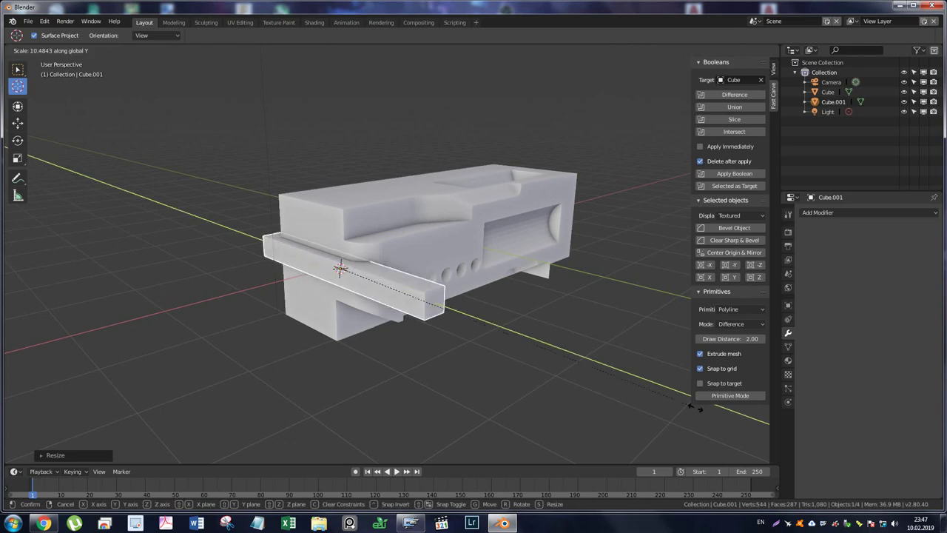
pyautogui.click(690, 405)
pyautogui.moveTo(473, 294)
pyautogui.mouseDown(button='middle')
pyautogui.moveTo(448, 258)
pyautogui.moveTo(430, 261)
pyautogui.mouseUp(button='middle')
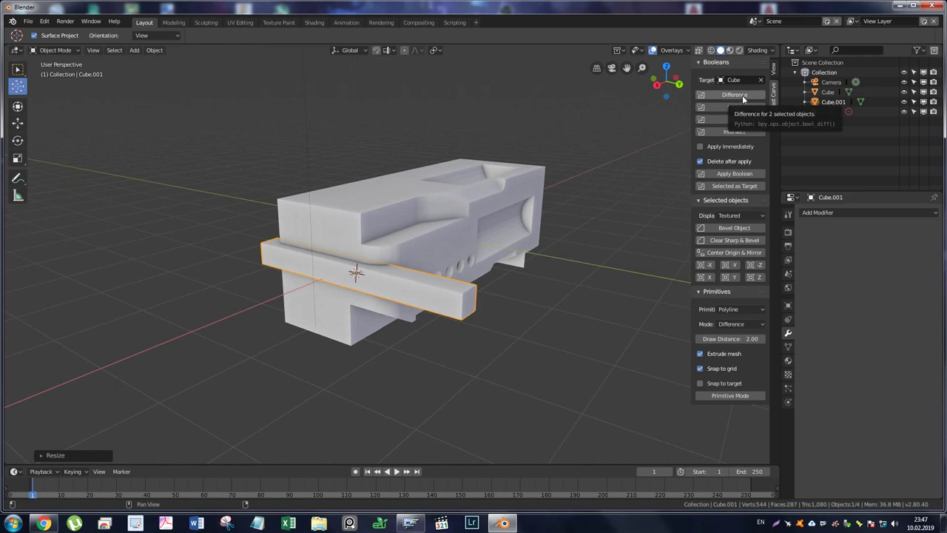
pyautogui.moveTo(442, 243)
pyautogui.mouseDown(button='middle')
pyautogui.moveTo(250, 232)
pyautogui.moveTo(253, 262)
pyautogui.mouseUp(button='middle')
pyautogui.hotkey('ctrl', 'Tab')
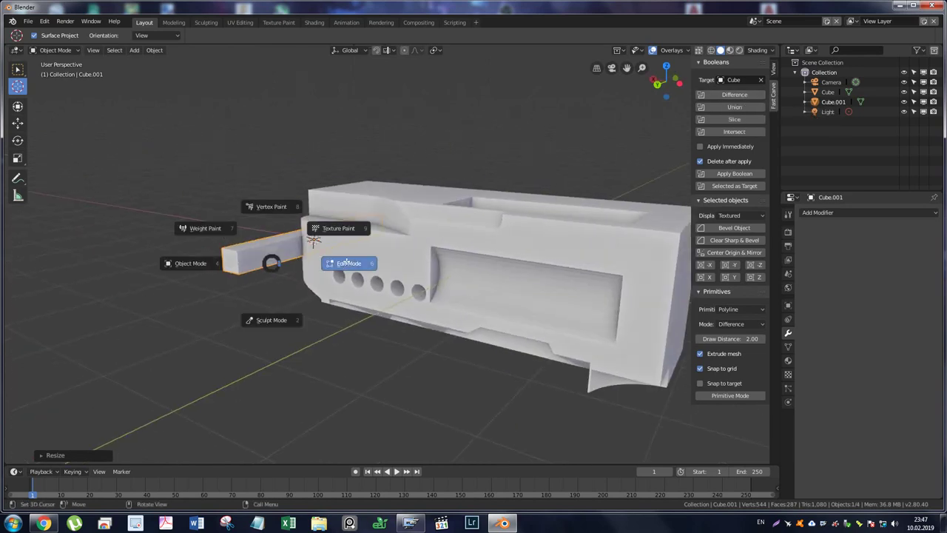
# Flatten the bar's end face along Z in Edit Mode.
pyautogui.click(348, 264)
pyautogui.click(279, 254)
pyautogui.press('s')
pyautogui.press('z')
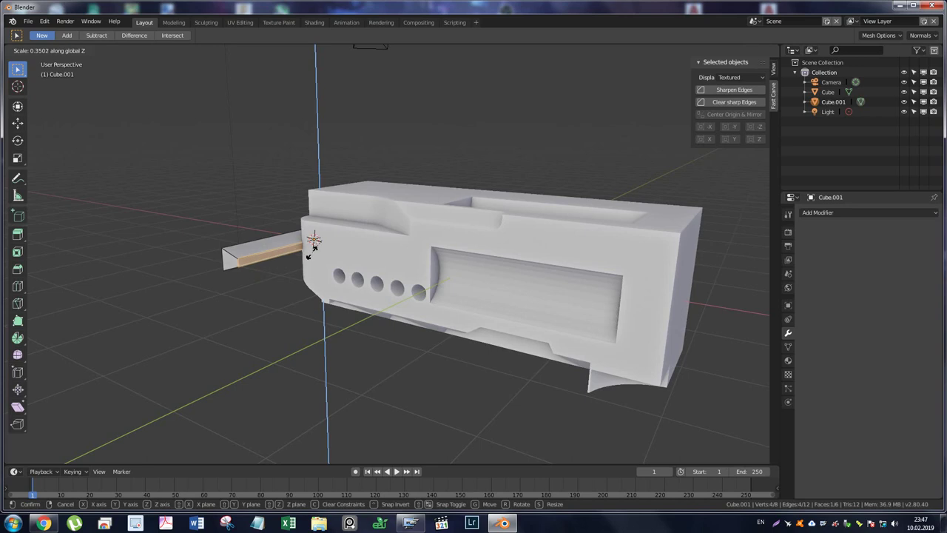
pyautogui.click(313, 244)
pyautogui.moveTo(313, 244)
pyautogui.mouseDown(button='middle')
pyautogui.moveTo(330, 230)
pyautogui.moveTo(313, 219)
pyautogui.mouseUp(button='middle')
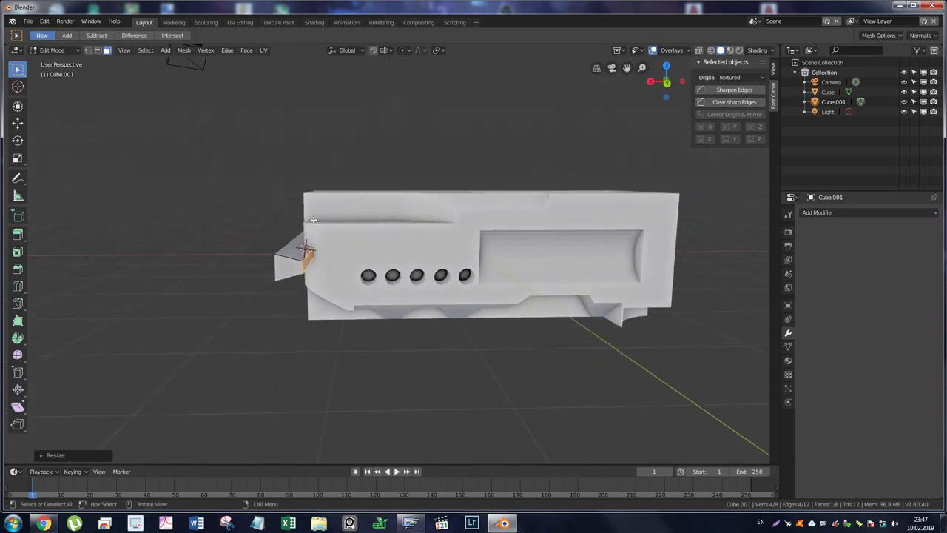
# Slide the end face along X to slant the tip, then return to Object Mode.
pyautogui.press('g')
pyautogui.press('x')
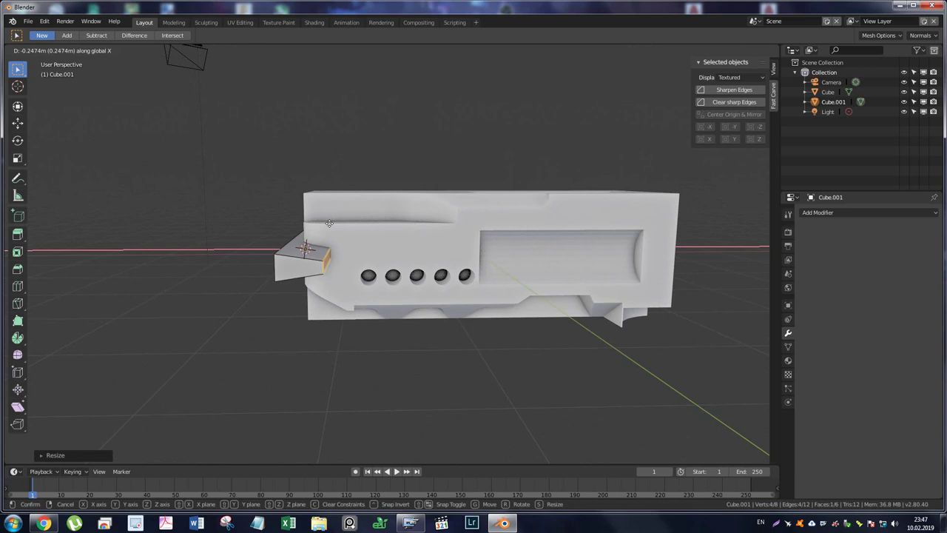
pyautogui.click(330, 223)
pyautogui.moveTo(329, 223); pyautogui.dragTo(353, 225, button='middle')
pyautogui.press('Tab')
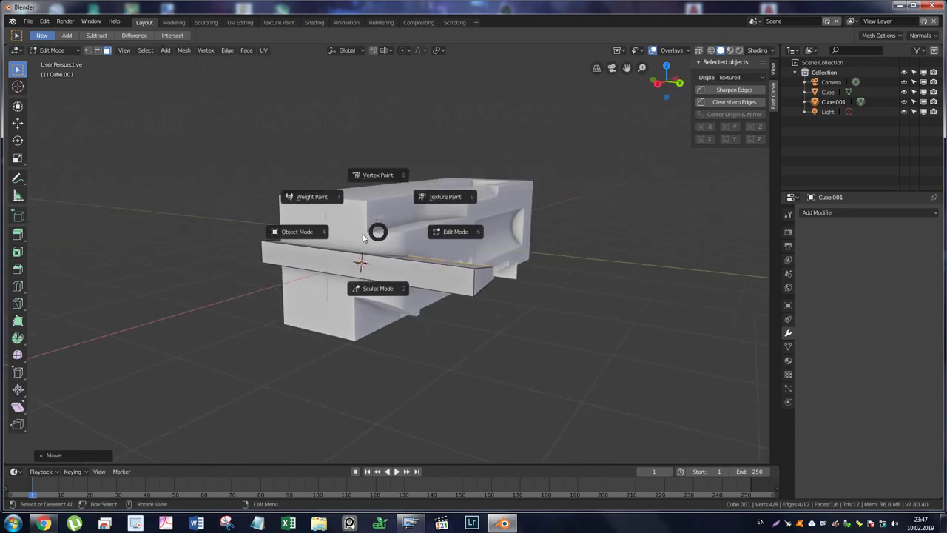
pyautogui.click(446, 282)
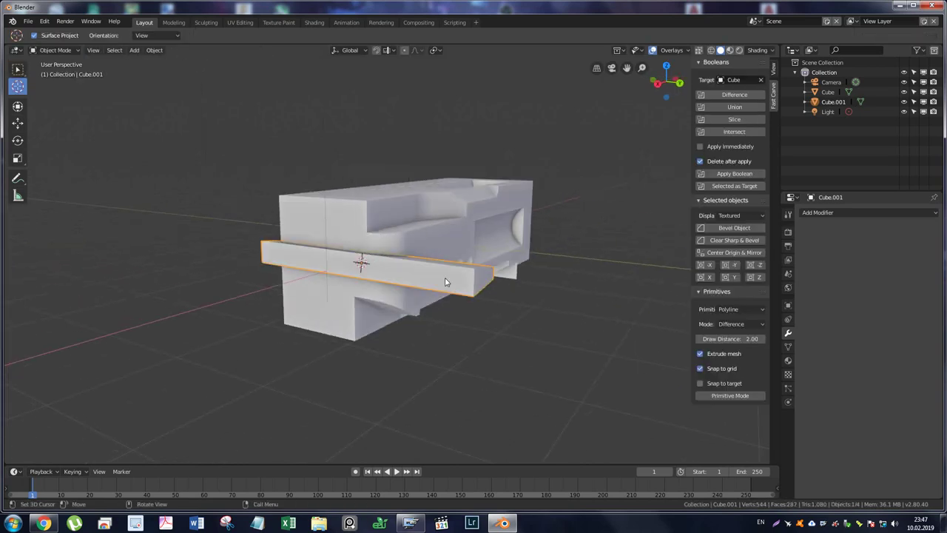
# Subtract the bar cutter from the gun body and apply the cut, keeping the bar.
pyautogui.click(731, 94)
pyautogui.moveTo(474, 282)
pyautogui.mouseDown(button='middle')
pyautogui.moveTo(418, 274)
pyautogui.moveTo(446, 273)
pyautogui.mouseUp(button='middle')
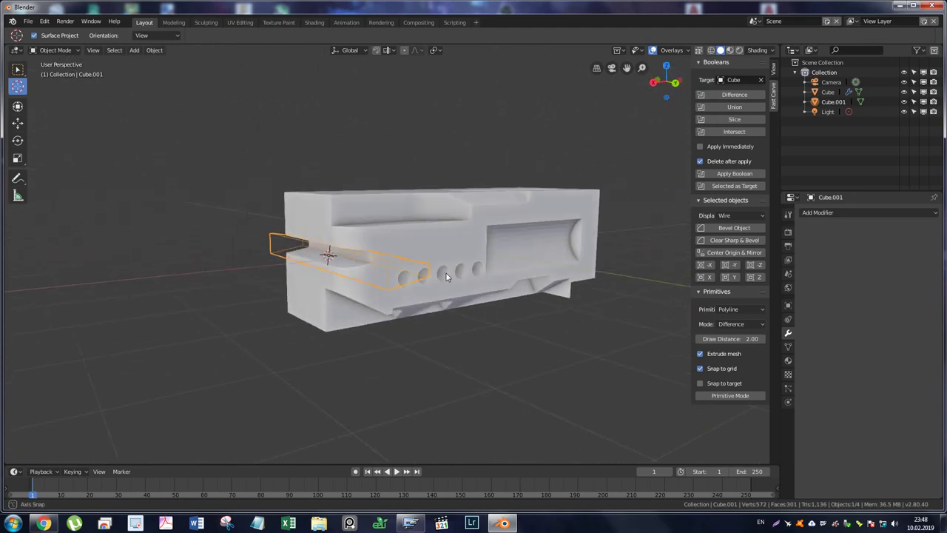
pyautogui.click(700, 162)
pyautogui.click(720, 174)
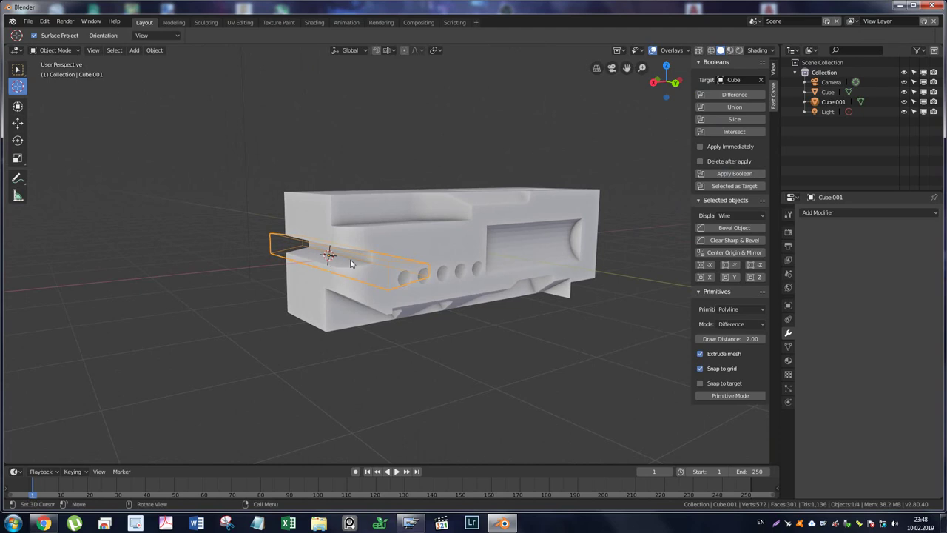
# Raise the wedge cutter 0.638 m along Z onto the body's top-left edge.
pyautogui.press('g')
pyautogui.press('z')
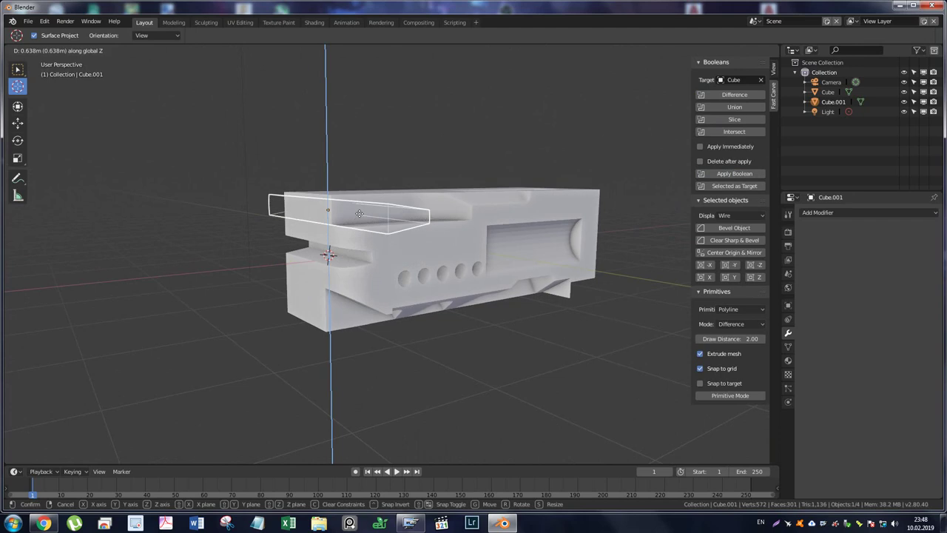
pyautogui.click(360, 212)
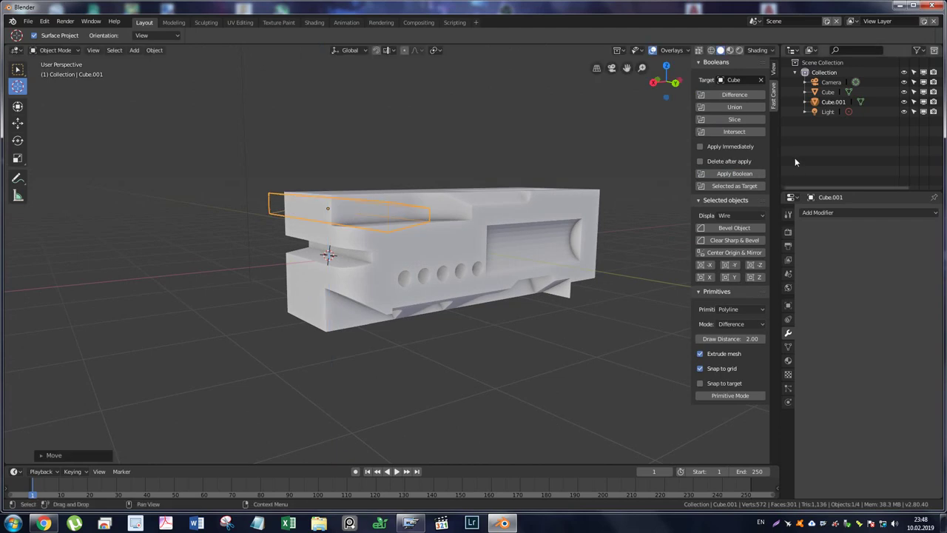
pyautogui.click(744, 174)
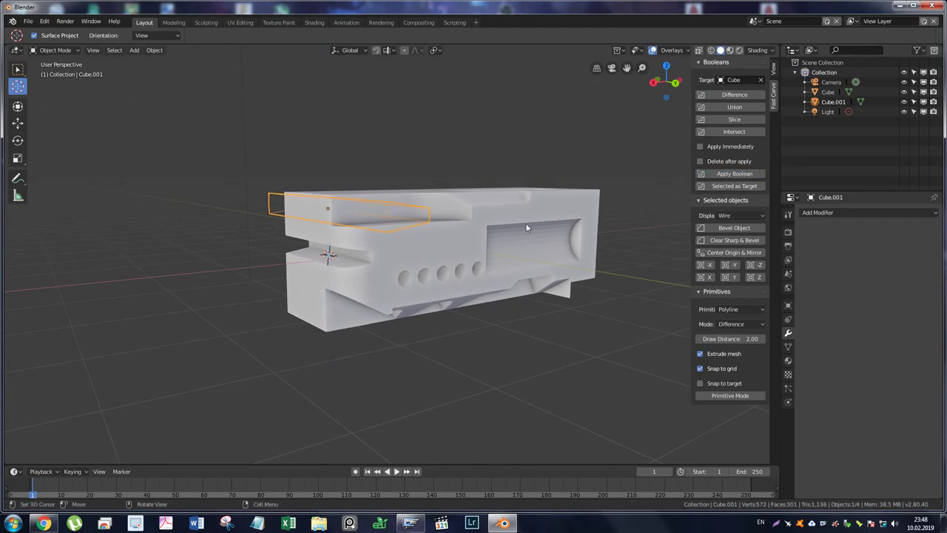
# Select the gun body with the box cutter and subtract it as a Difference.
pyautogui.press('w')
pyautogui.click(441, 201)
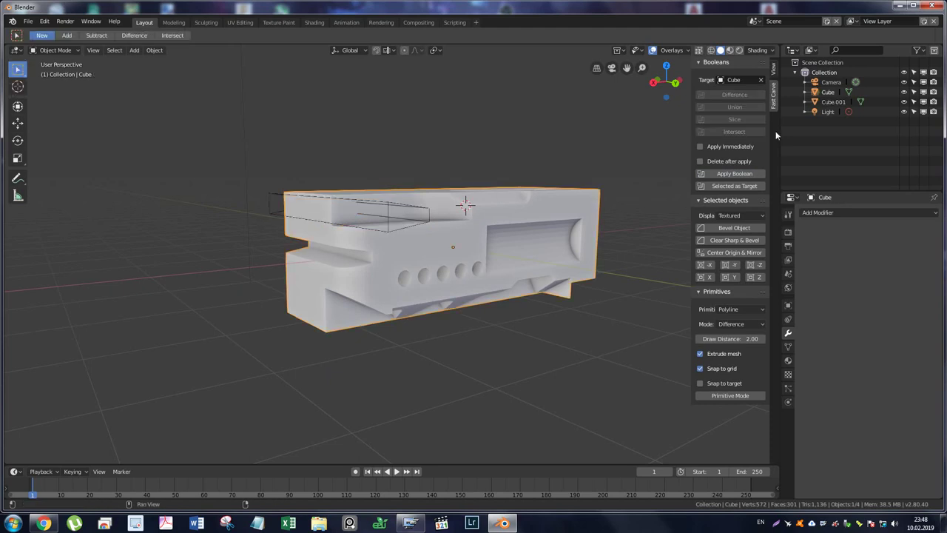
pyautogui.click(381, 201)
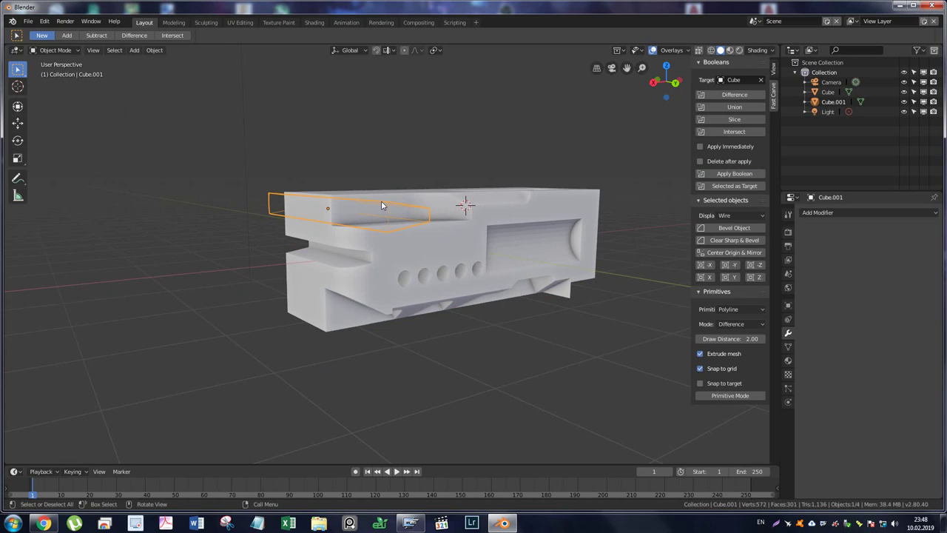
pyautogui.click(737, 96)
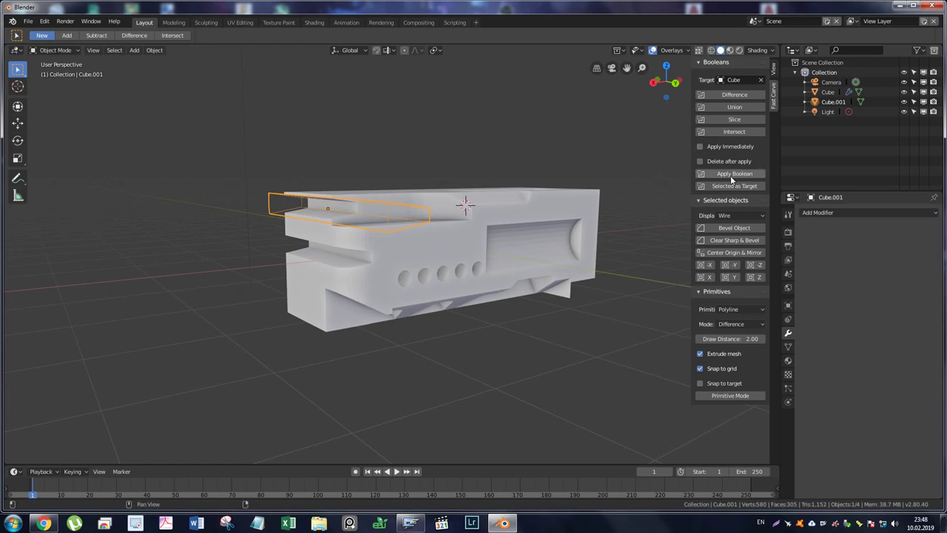
pyautogui.moveTo(505, 221); pyautogui.dragTo(402, 226, button='middle')
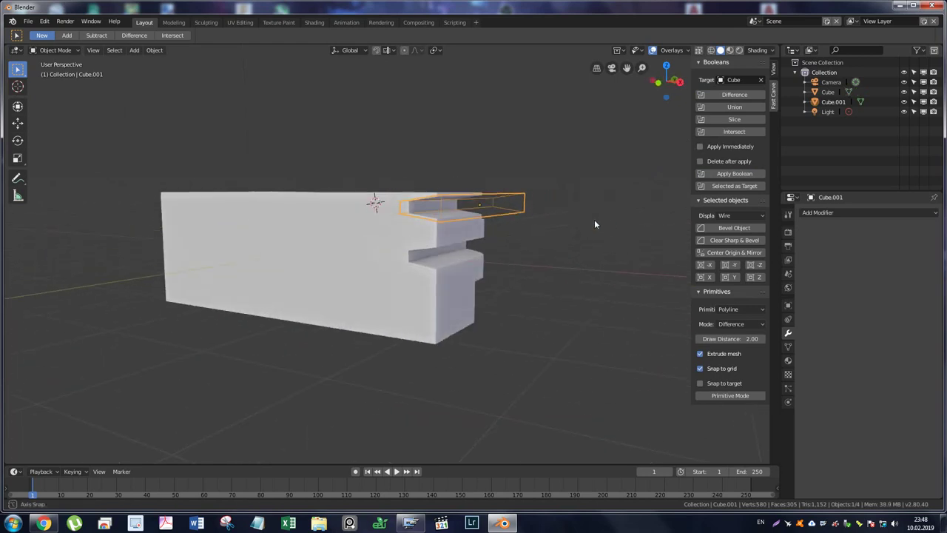
# Lower the box cutter beneath the body along Z and subtract it again there.
pyautogui.press('g')
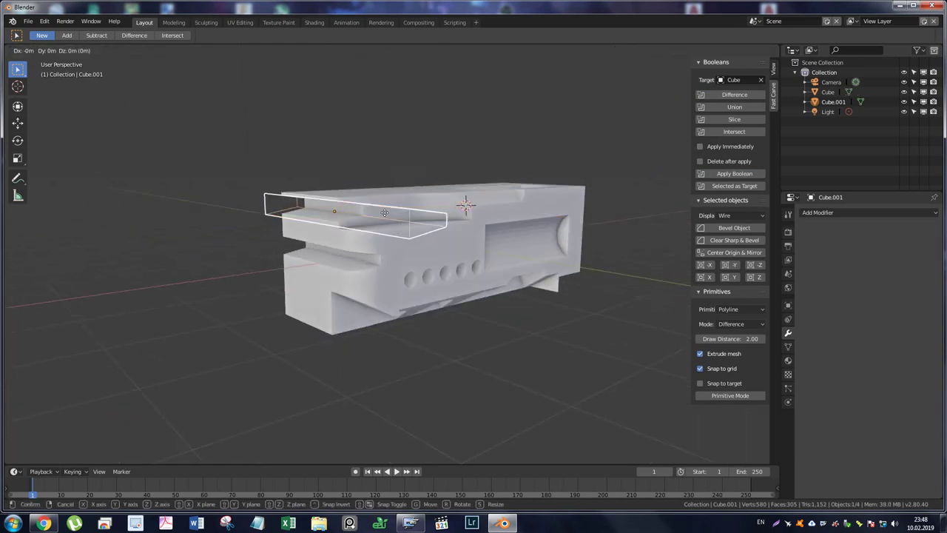
pyautogui.press('z')
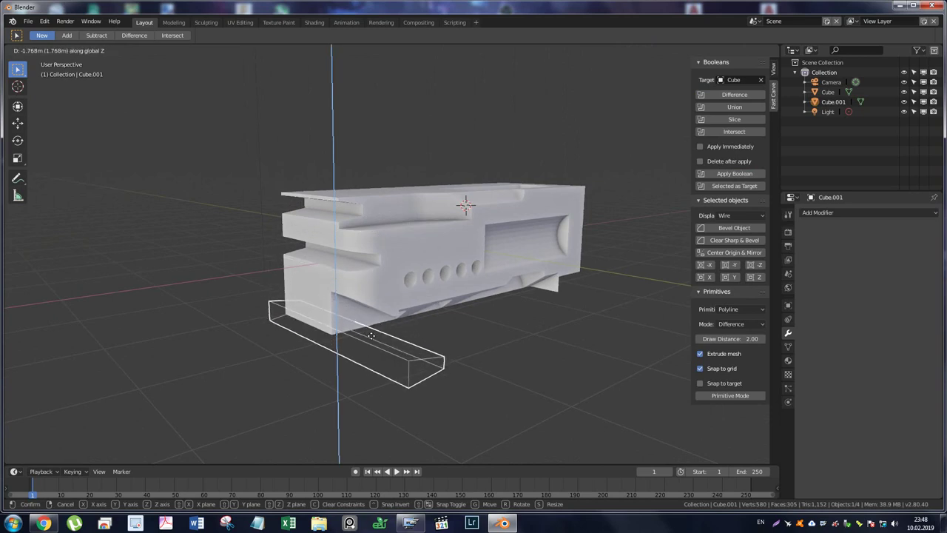
pyautogui.click(371, 335)
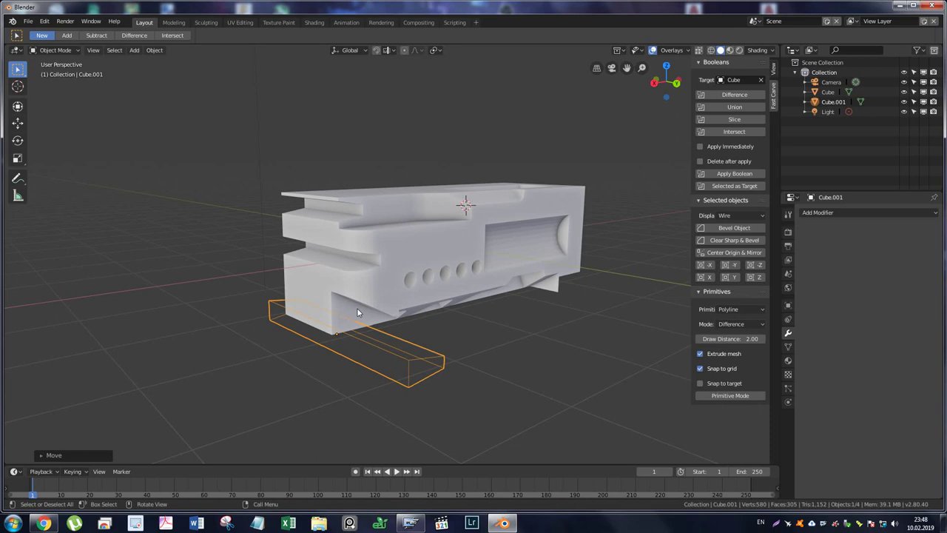
pyautogui.click(739, 97)
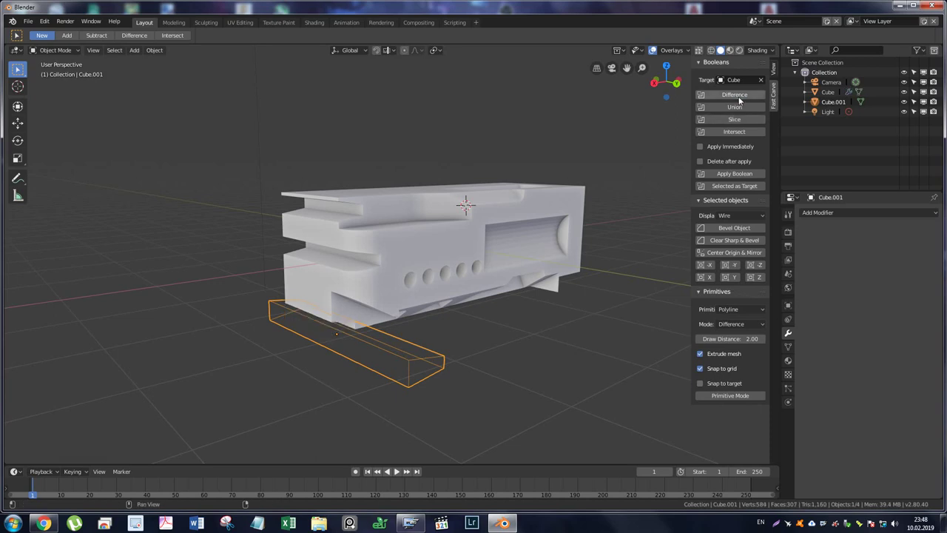
pyautogui.click(592, 296)
pyautogui.moveTo(592, 296); pyautogui.dragTo(468, 229, button='middle')
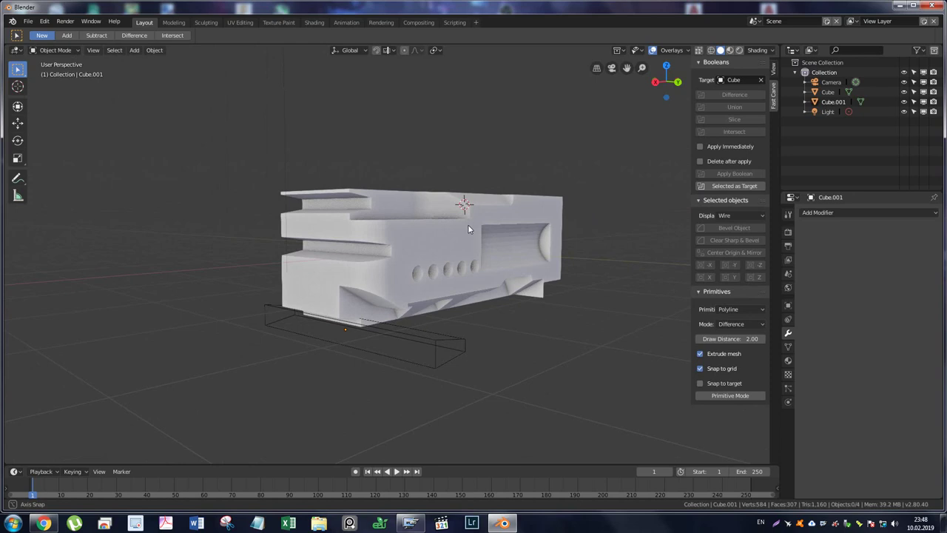
# Apply the boolean cuts on the box cutter with Delete after apply enabled.
pyautogui.click(418, 341)
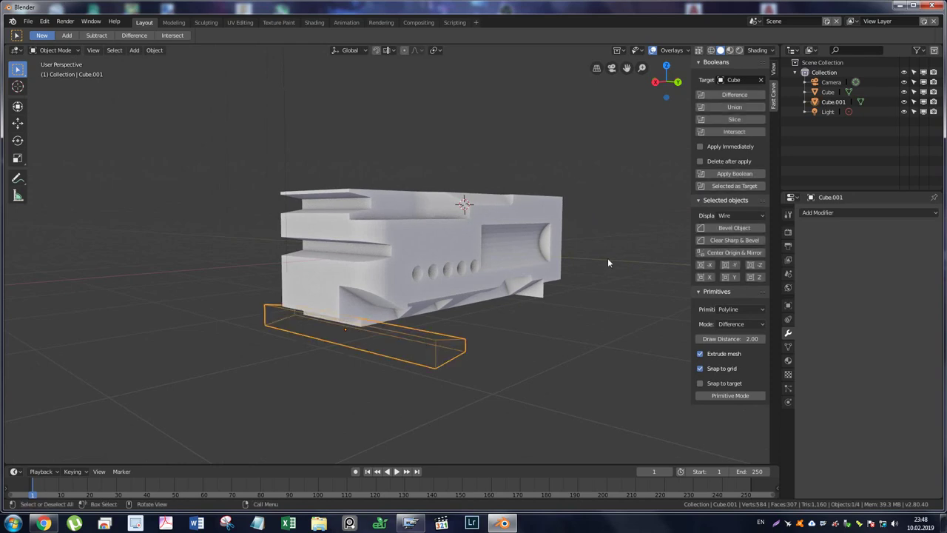
pyautogui.click(719, 164)
pyautogui.click(734, 173)
# Inspect the standalone body, then show it in orthographic back view.
pyautogui.moveTo(536, 300)
pyautogui.mouseDown(button='middle')
pyautogui.moveTo(344, 290)
pyautogui.moveTo(509, 279)
pyautogui.mouseUp(button='middle')
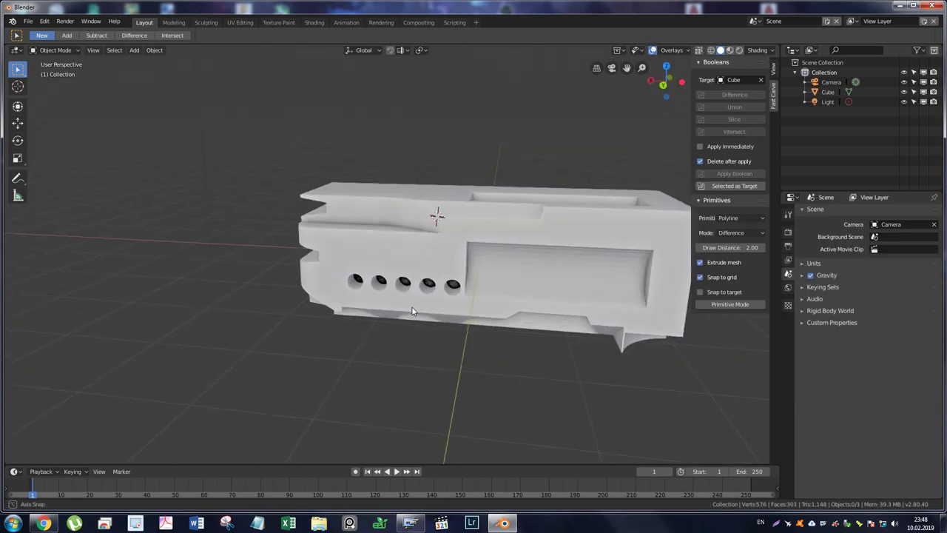
pyautogui.moveTo(586, 283)
pyautogui.mouseDown(button='middle')
pyautogui.moveTo(482, 247)
pyautogui.moveTo(486, 218)
pyautogui.moveTo(474, 235)
pyautogui.mouseUp(button='middle')
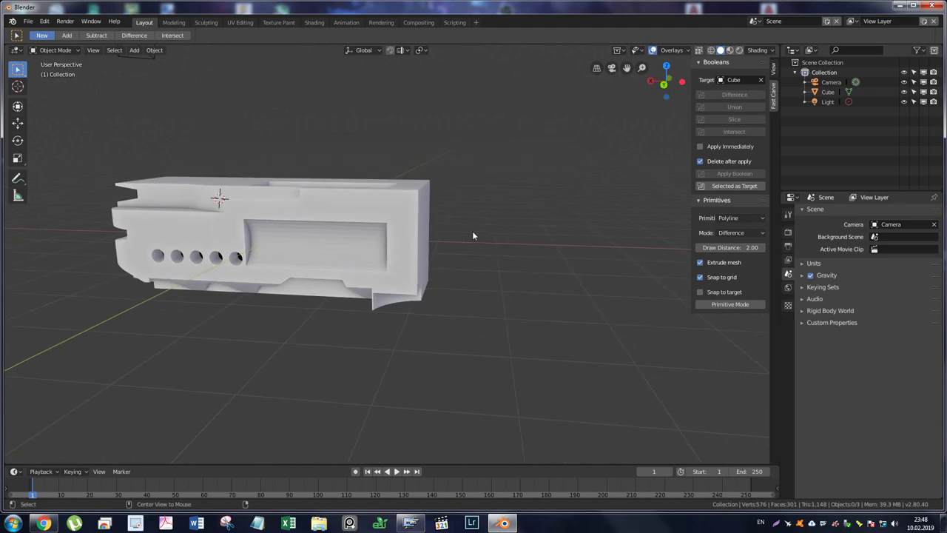
pyautogui.press('ctrl+KP_1')
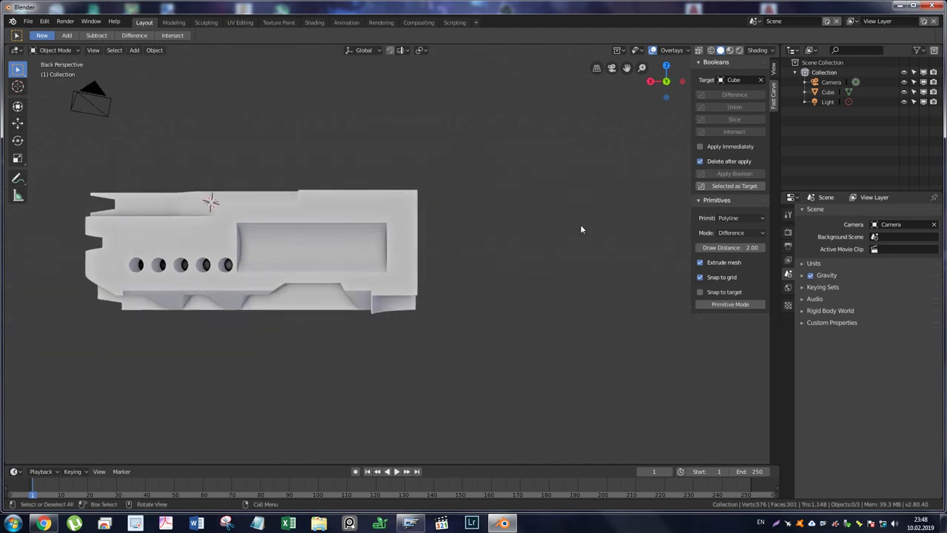
pyautogui.press('KP_5')
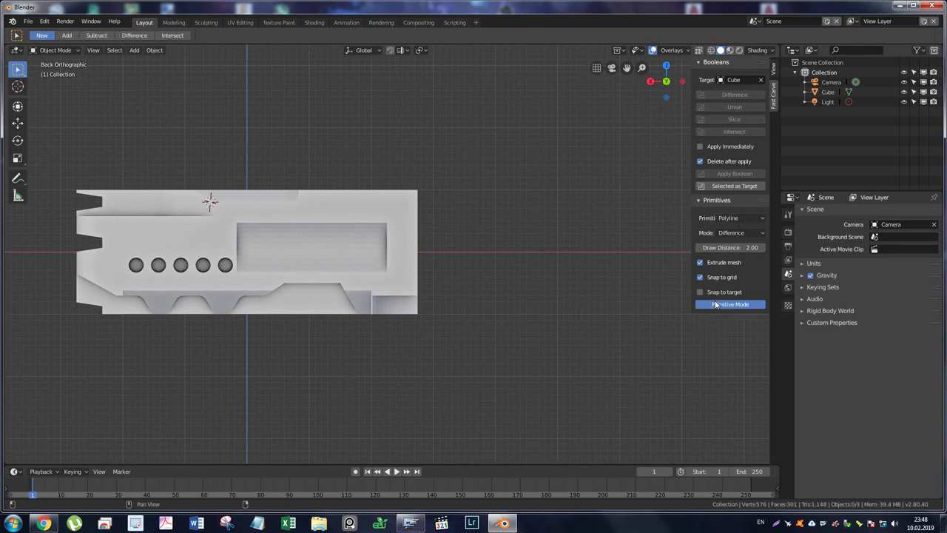
# Draw a four-point polyline cutter over the top-right corner to slice an angled slope, then apply it.
pyautogui.click(730, 304)
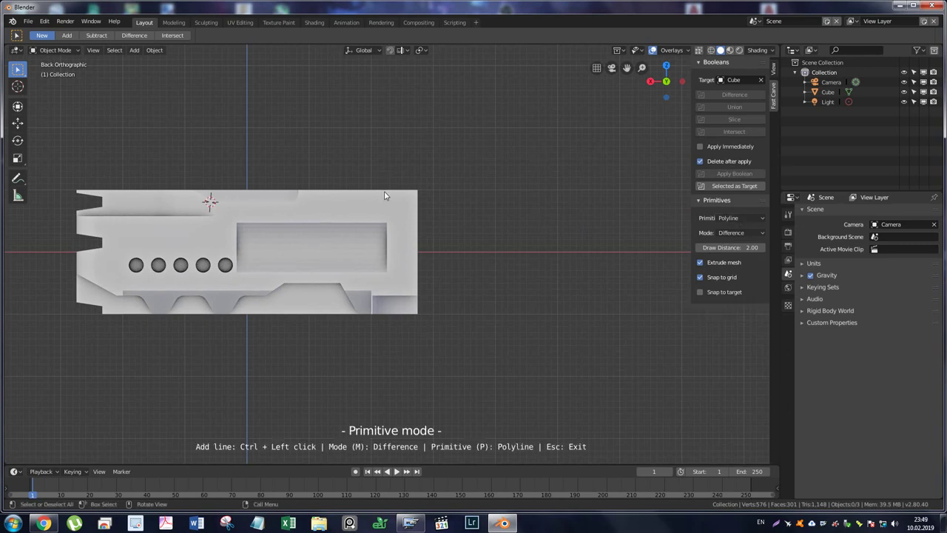
pyautogui.keyDown('ctrl'); pyautogui.click(339, 139); pyautogui.keyUp('ctrl')
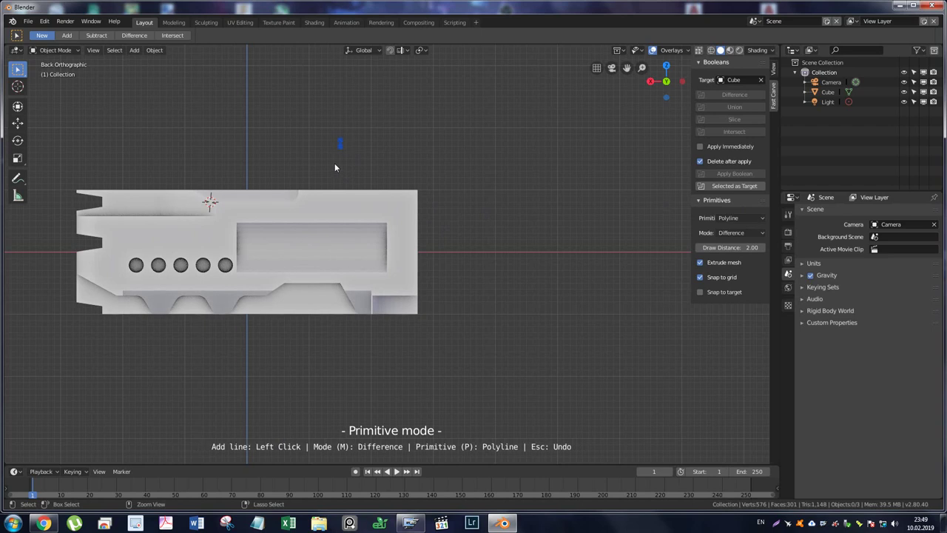
pyautogui.click(338, 220)
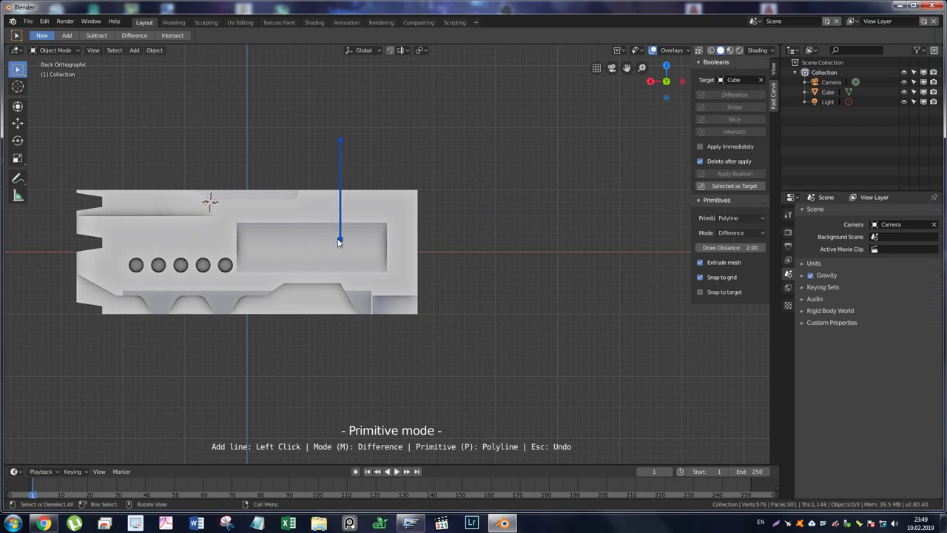
pyautogui.click(340, 235)
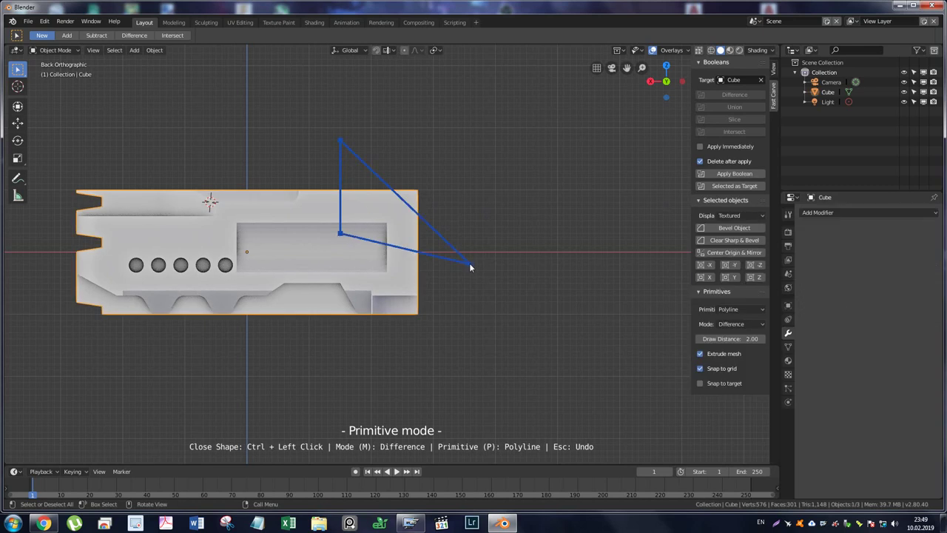
pyautogui.click(469, 265)
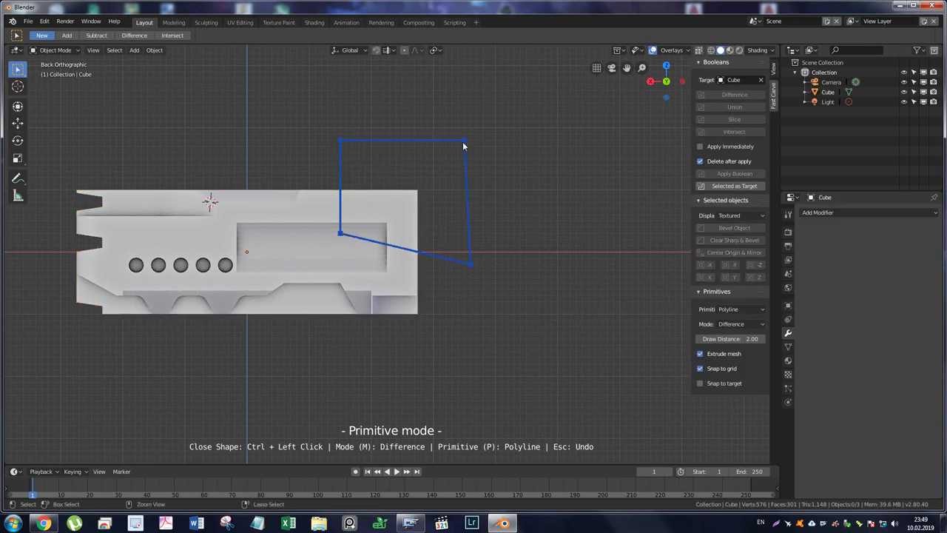
pyautogui.keyDown('ctrl'); pyautogui.click(471, 145); pyautogui.keyUp('ctrl')
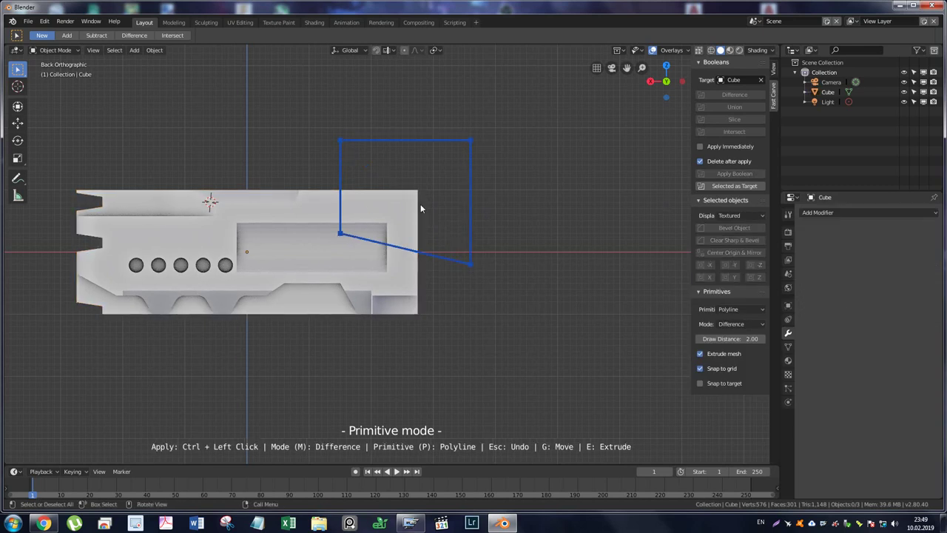
pyautogui.keyDown('ctrl'); pyautogui.click(356, 206); pyautogui.keyUp('ctrl')
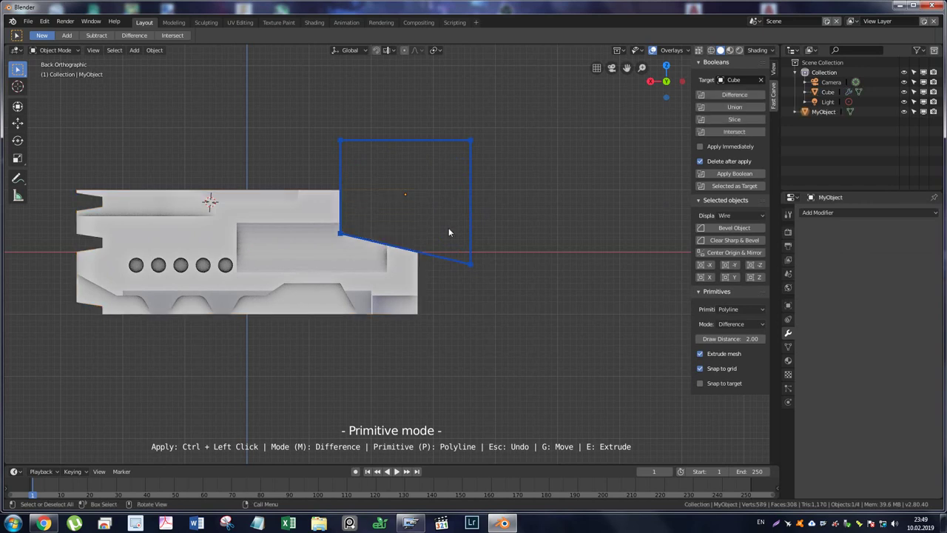
pyautogui.press('Escape')
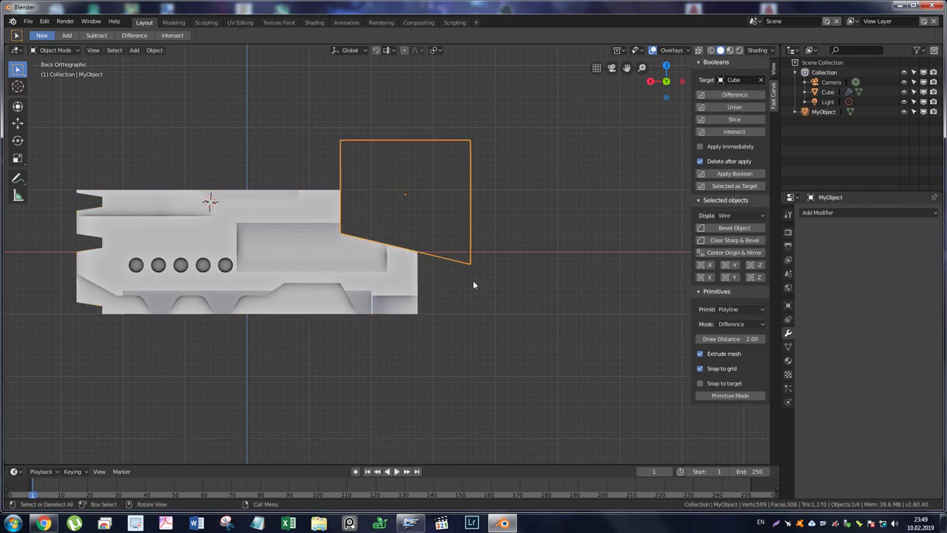
pyautogui.click(734, 173)
# Symmetrize the gun body across Y, using the opposite direction after undoing -Y.
pyautogui.moveTo(523, 188)
pyautogui.mouseDown(button='middle')
pyautogui.moveTo(386, 188)
pyautogui.moveTo(403, 196)
pyautogui.moveTo(330, 256)
pyautogui.mouseUp(button='middle')
pyautogui.scroll(3, 330, 256)
pyautogui.scroll(-5, 339, 237)
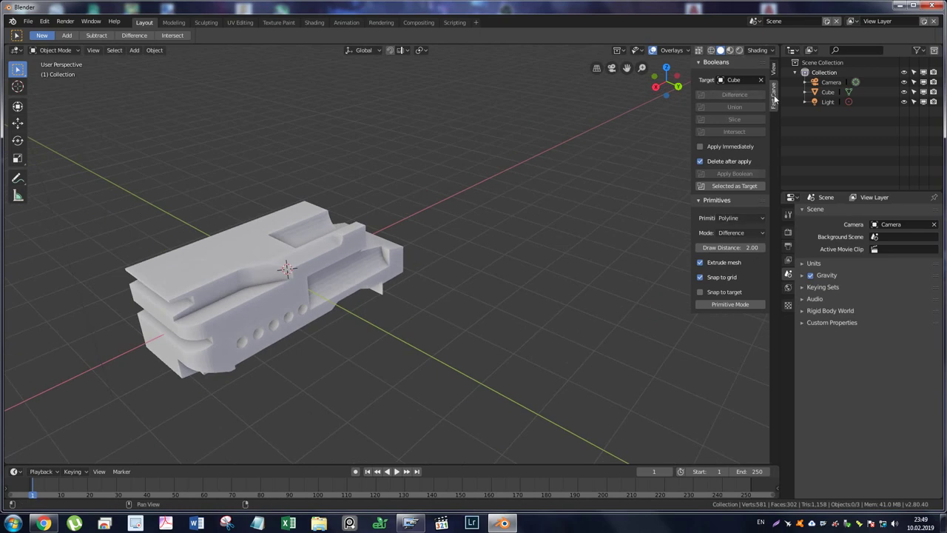
pyautogui.click(326, 253)
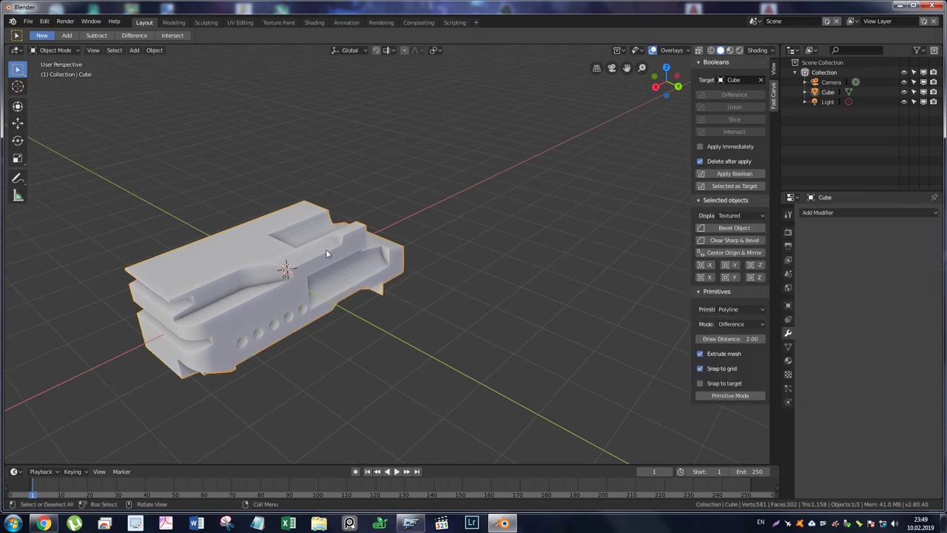
pyautogui.click(729, 267)
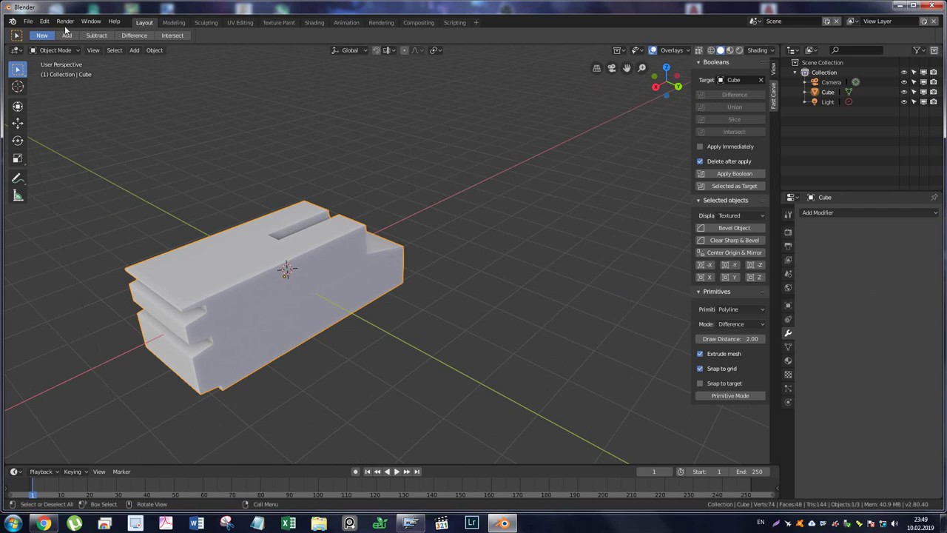
pyautogui.hotkey('ctrl', 'z')
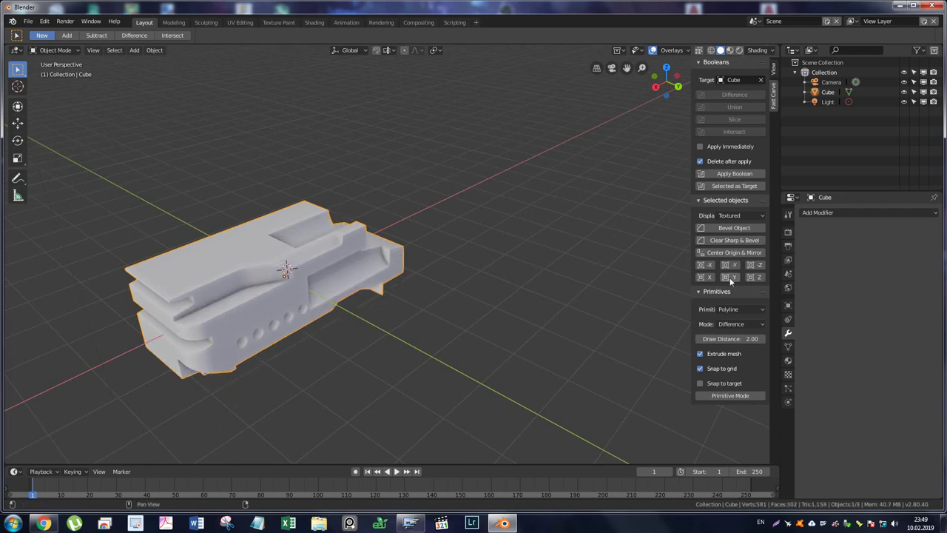
pyautogui.click(729, 277)
# Add a Bevel modifier of 0.02 m width and 3 segments to the body.
pyautogui.moveTo(276, 244)
pyautogui.mouseDown(button='middle')
pyautogui.moveTo(467, 189)
pyautogui.moveTo(368, 158)
pyautogui.moveTo(270, 205)
pyautogui.moveTo(288, 243)
pyautogui.moveTo(397, 184)
pyautogui.mouseUp(button='middle')
pyautogui.scroll(3, 397, 183)
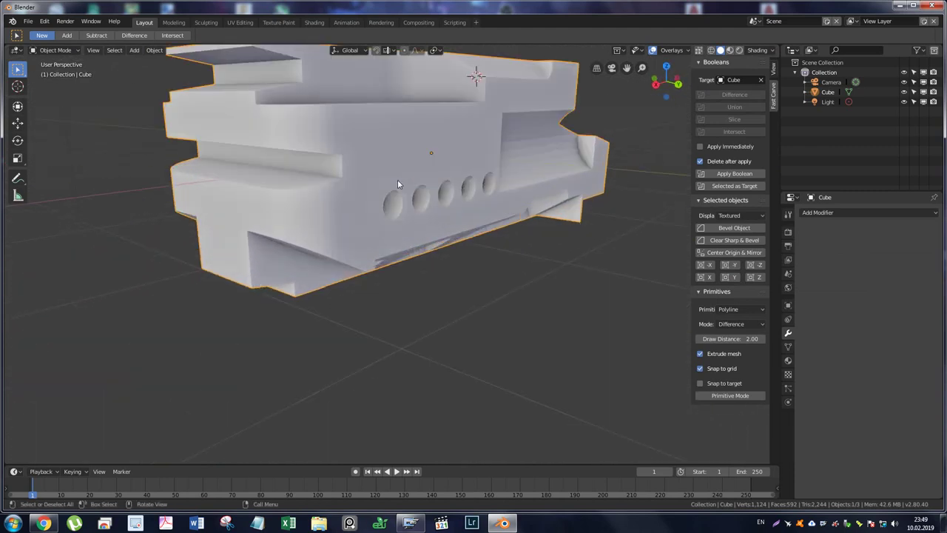
pyautogui.moveTo(462, 158)
pyautogui.mouseDown(button='middle')
pyautogui.moveTo(456, 199)
pyautogui.moveTo(448, 143)
pyautogui.moveTo(459, 199)
pyautogui.moveTo(473, 164)
pyautogui.moveTo(490, 172)
pyautogui.moveTo(478, 165)
pyautogui.moveTo(494, 154)
pyautogui.mouseUp(button='middle')
pyautogui.scroll(3, 453, 182)
pyautogui.scroll(-3, 463, 190)
pyautogui.scroll(-3, 473, 164)
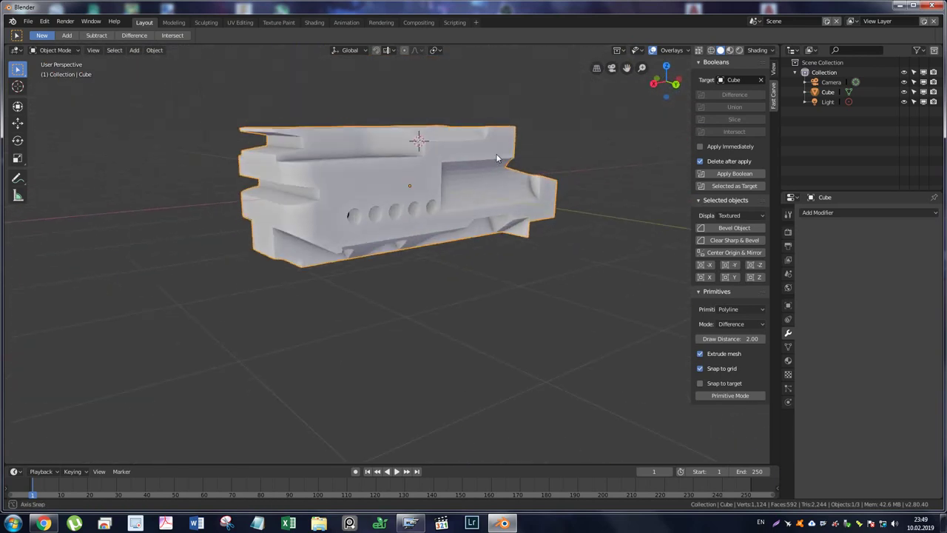
pyautogui.click(726, 227)
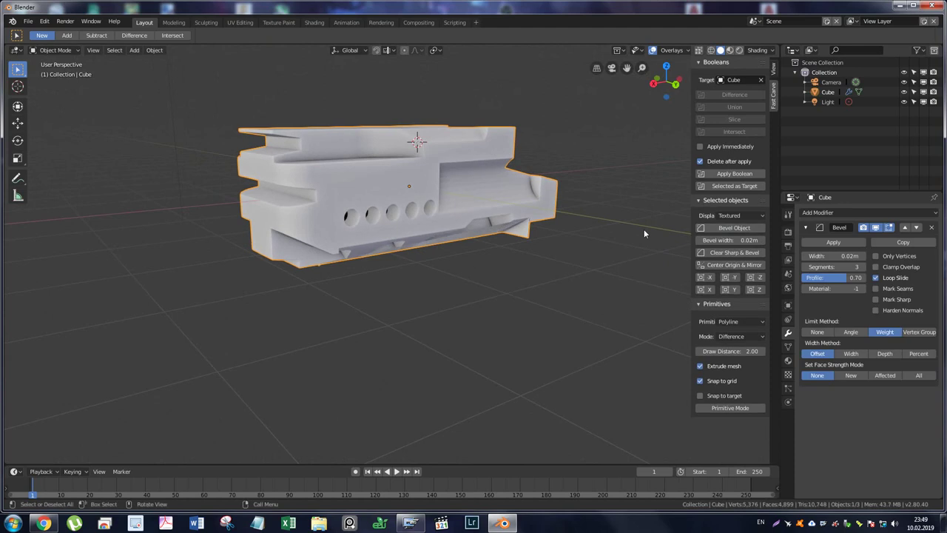
# Undo the bevel on the gun body.
pyautogui.moveTo(463, 188)
pyautogui.mouseDown(button='middle')
pyautogui.moveTo(437, 138)
pyautogui.moveTo(466, 180)
pyautogui.moveTo(499, 195)
pyautogui.mouseUp(button='middle')
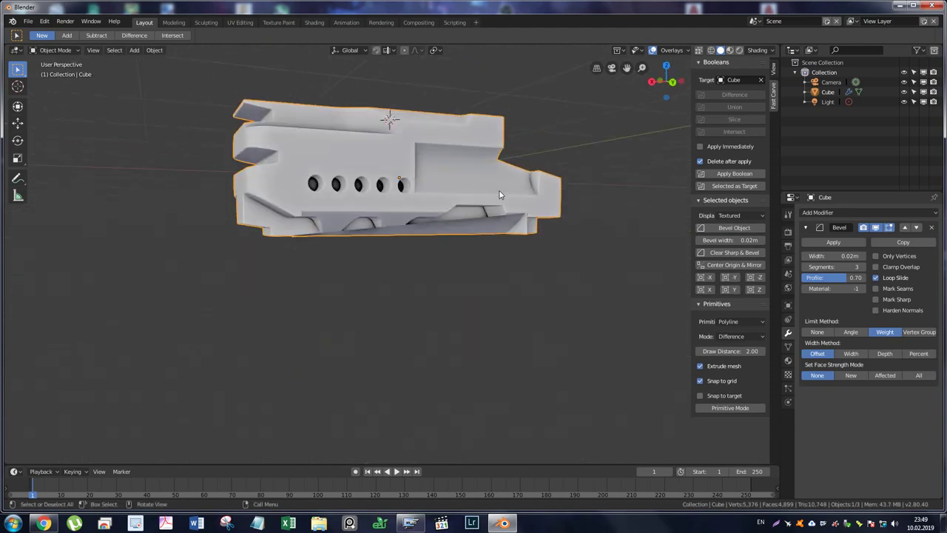
pyautogui.hotkey('ctrl', 'z')
pyautogui.moveTo(540, 225); pyautogui.dragTo(478, 207, button='middle')
# Merge duplicate vertices across the whole mesh (4 removed) and return to Object Mode.
pyautogui.hotkey('ctrl', 'Tab')
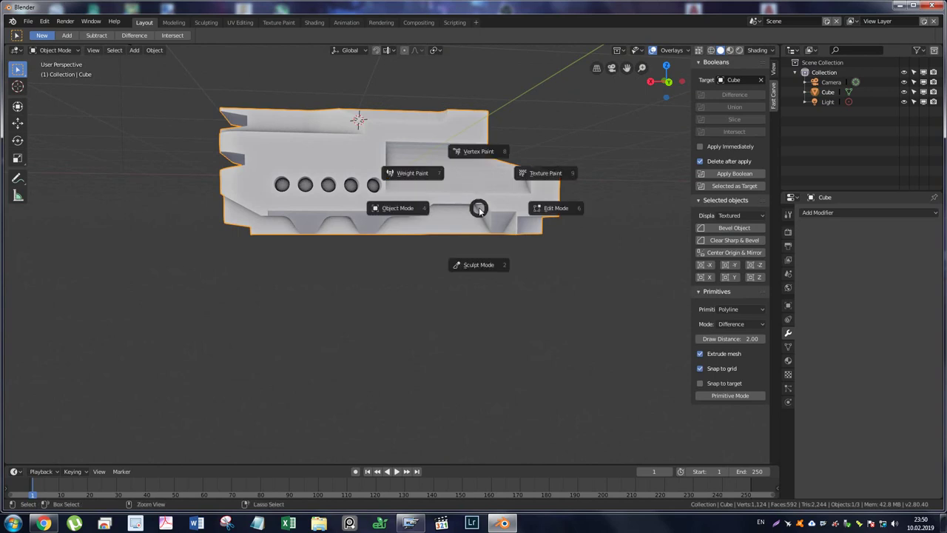
pyautogui.moveTo(476, 197); pyautogui.dragTo(515, 196, button='middle')
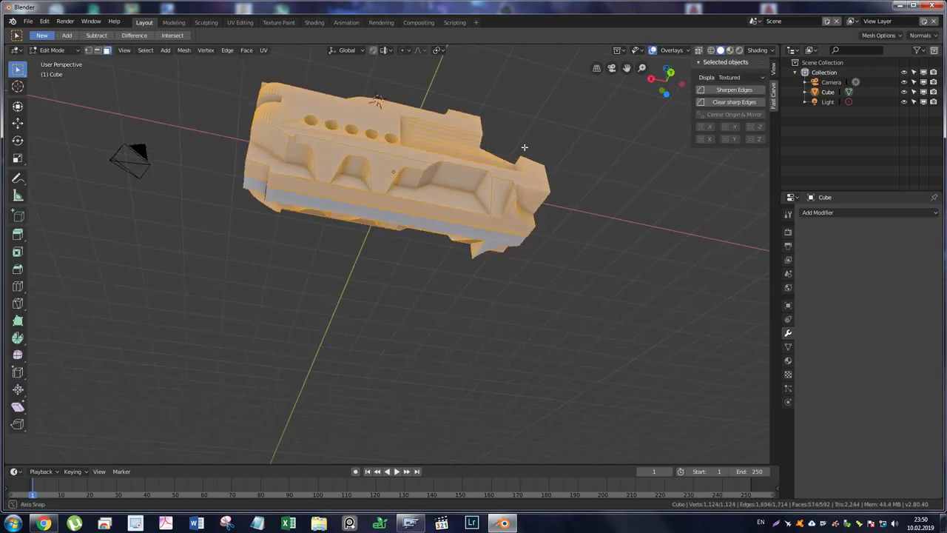
pyautogui.press('1')
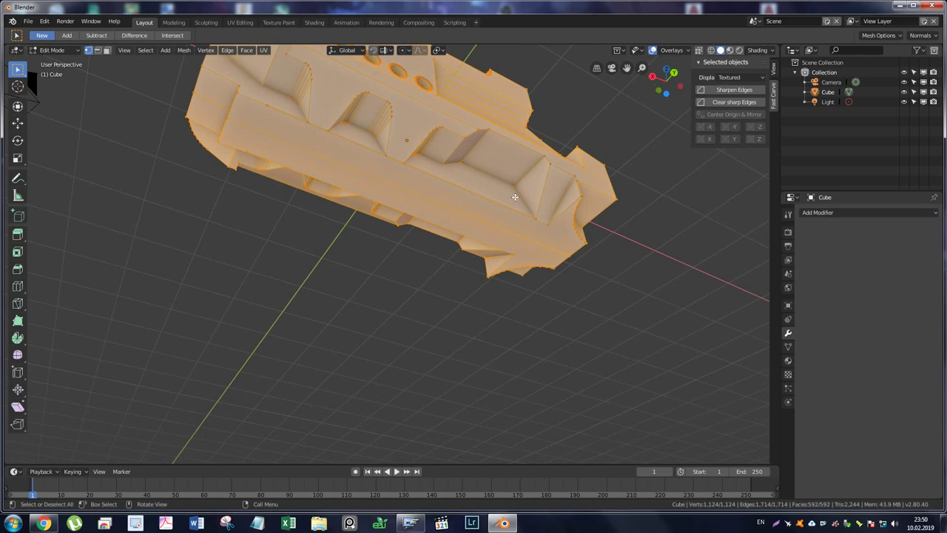
pyautogui.click(207, 52)
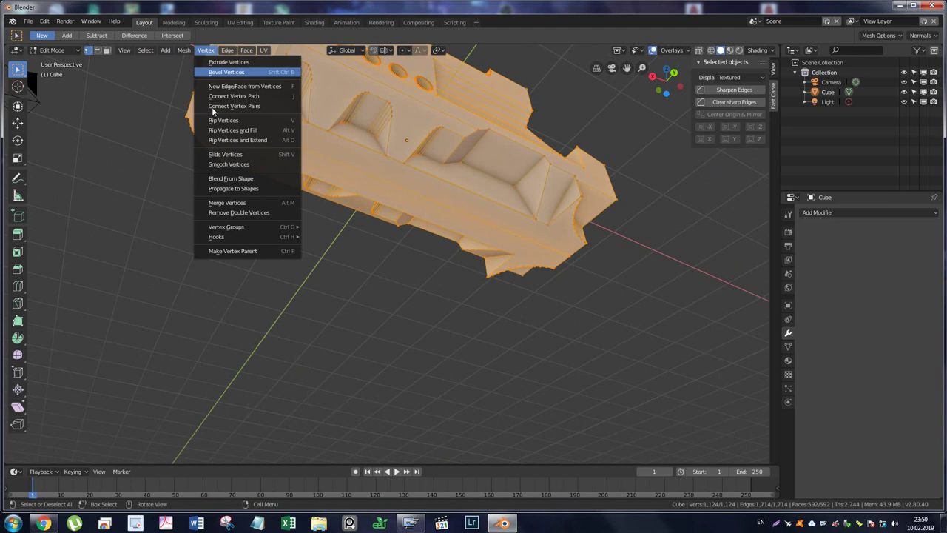
pyautogui.click(247, 214)
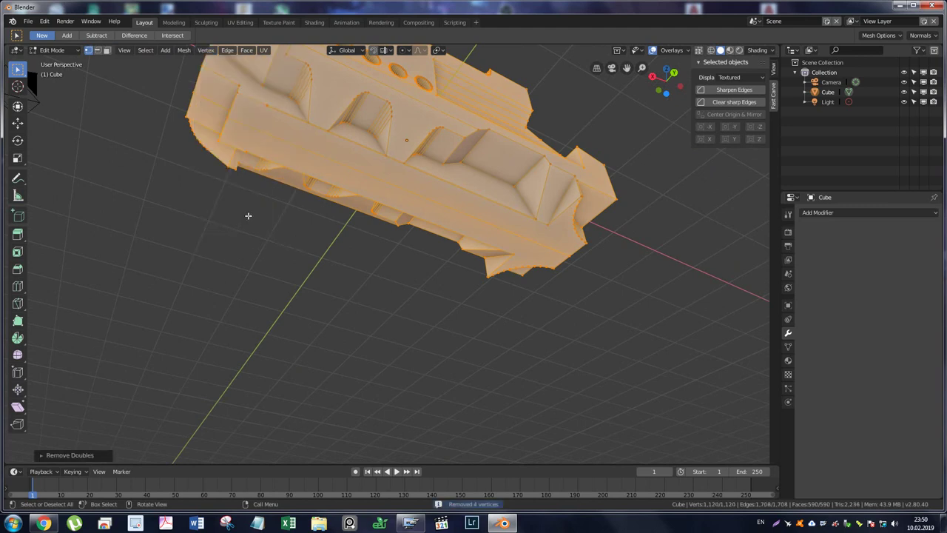
pyautogui.moveTo(492, 191)
pyautogui.mouseDown(button='middle')
pyautogui.moveTo(499, 177)
pyautogui.moveTo(561, 181)
pyautogui.mouseUp(button='middle')
pyautogui.hotkey('ctrl', 'Tab')
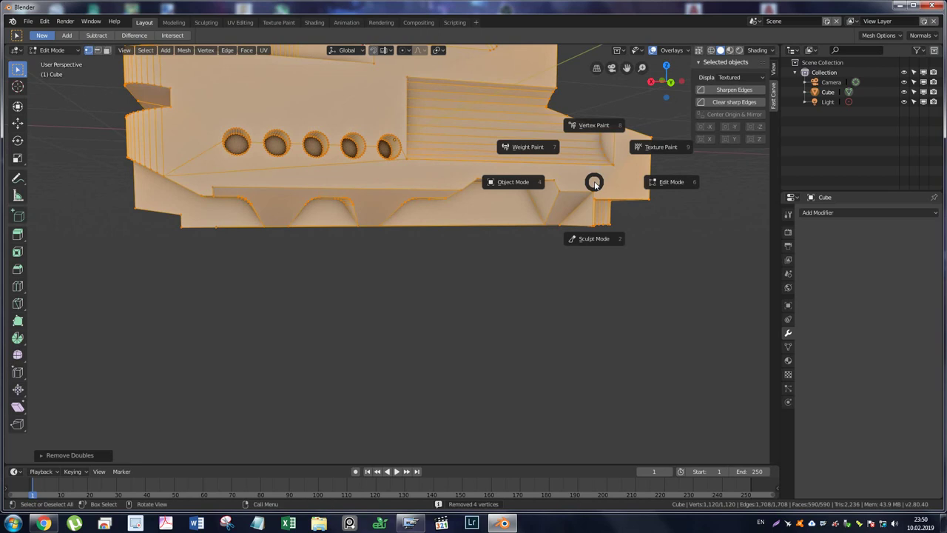
pyautogui.click(504, 184)
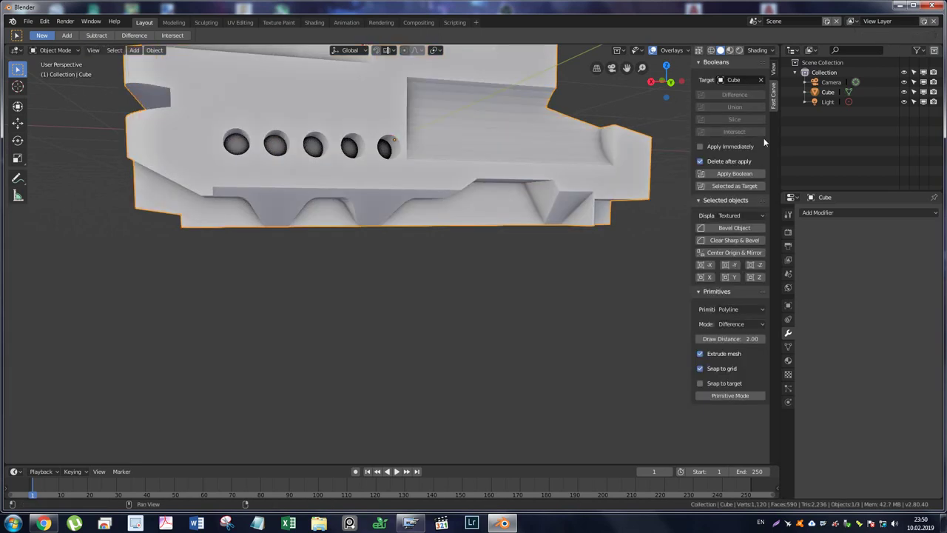
# Add and undo a bevel, leaving the body unbevelled in front view.
pyautogui.click(728, 227)
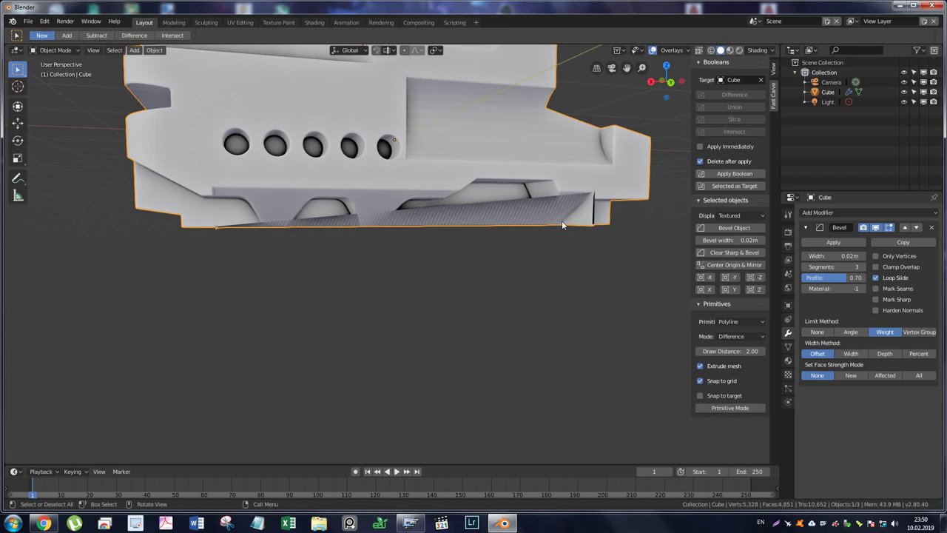
pyautogui.hotkey('ctrl', 'z')
pyautogui.moveTo(565, 171)
pyautogui.mouseDown(button='middle')
pyautogui.moveTo(553, 129)
pyautogui.moveTo(604, 184)
pyautogui.moveTo(529, 165)
pyautogui.moveTo(584, 180)
pyautogui.moveTo(474, 170)
pyautogui.moveTo(480, 185)
pyautogui.mouseUp(button='middle')
pyautogui.press('KP_1')
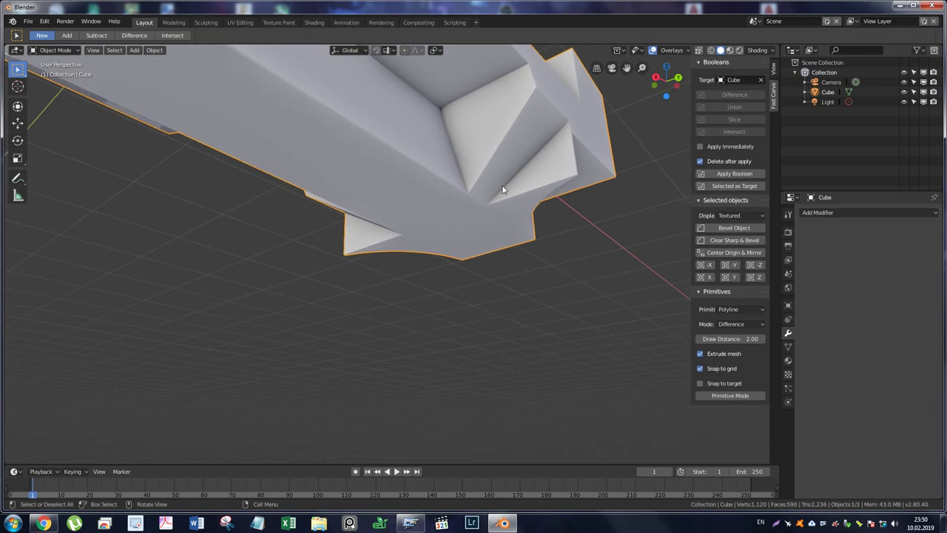
# Enter Edit Mode on the Cube and orbit to view its underside.
pyautogui.hotkey('ctrl', 'Tab')
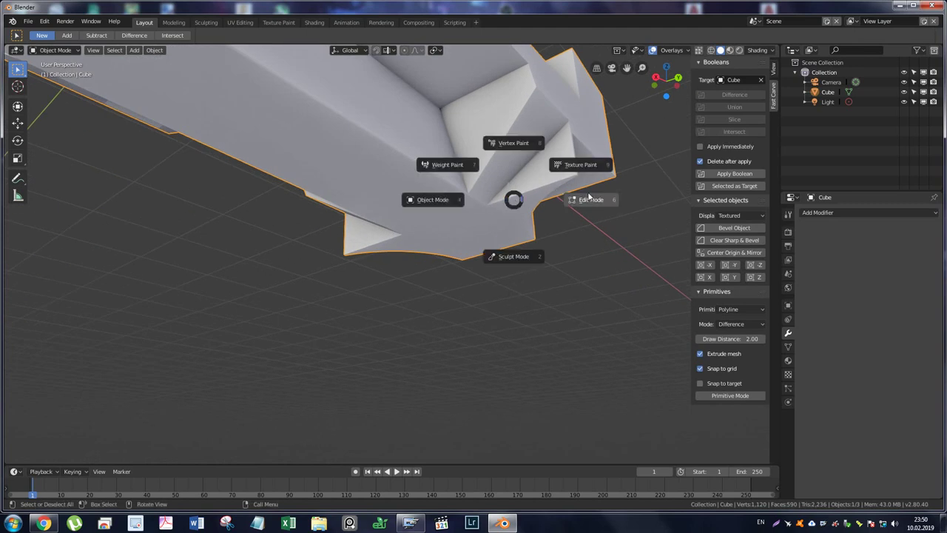
pyautogui.click(586, 198)
pyautogui.moveTo(549, 158)
pyautogui.mouseDown(button='middle')
pyautogui.moveTo(569, 156)
pyautogui.moveTo(505, 169)
pyautogui.moveTo(537, 144)
pyautogui.moveTo(571, 186)
pyautogui.moveTo(588, 449)
pyautogui.mouseUp(button='middle')
pyautogui.press('KP_7')
pyautogui.scroll(-8, 570, 186)
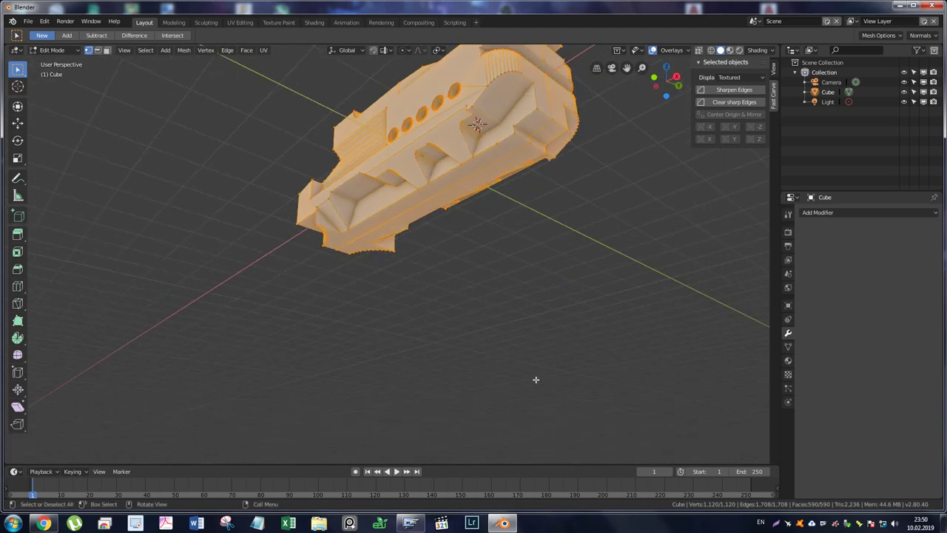
pyautogui.scroll(3, 488, 148)
pyautogui.moveTo(455, 170)
pyautogui.mouseDown(button='middle')
pyautogui.moveTo(462, 229)
pyautogui.moveTo(388, 256)
pyautogui.moveTo(391, 233)
pyautogui.moveTo(429, 212)
pyautogui.moveTo(423, 226)
pyautogui.mouseUp(button='middle')
# Knife a new edge from the lower edge to the notch corner.
pyautogui.press('k')
pyautogui.click(407, 242)
pyautogui.click(469, 229)
pyautogui.press('Return')
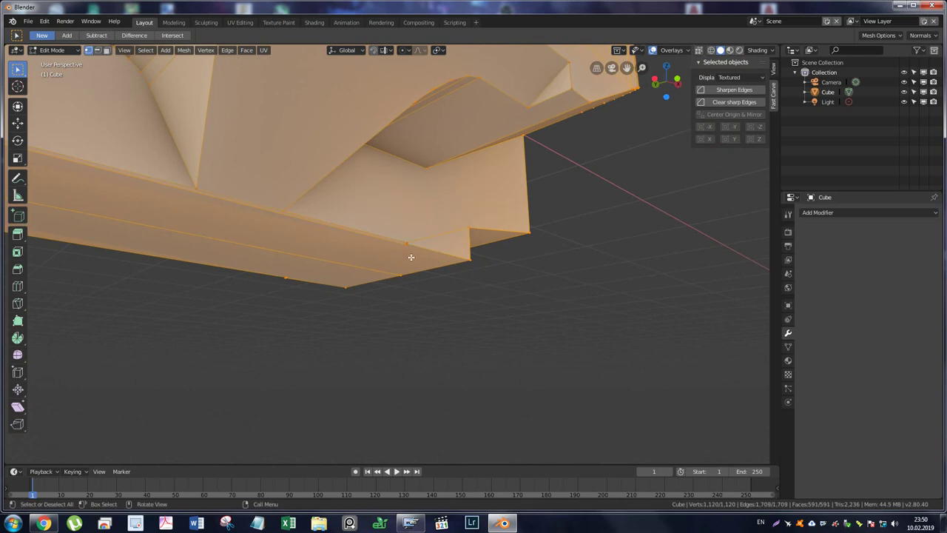
# Knife two edges from upper-edge vertices down across the underside's lower strip.
pyautogui.press('k')
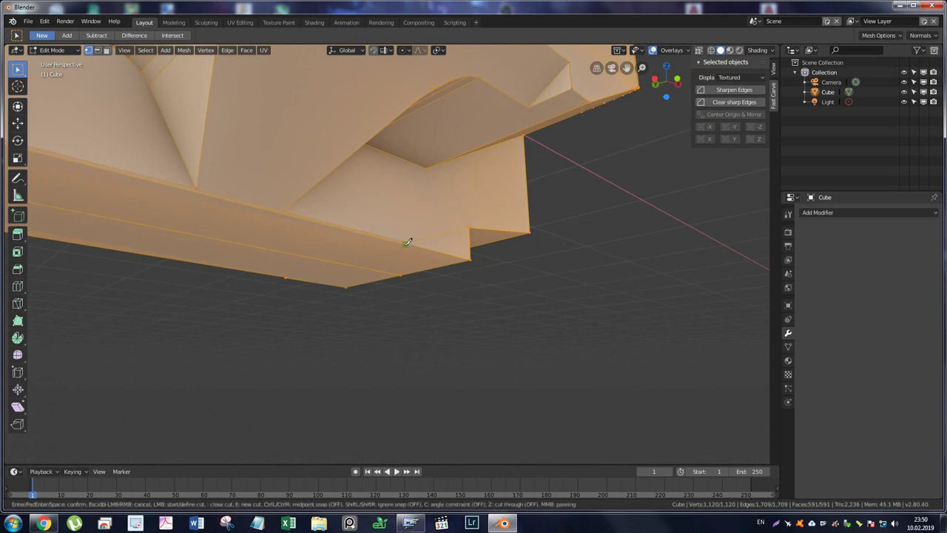
pyautogui.click(400, 273)
pyautogui.press('Return')
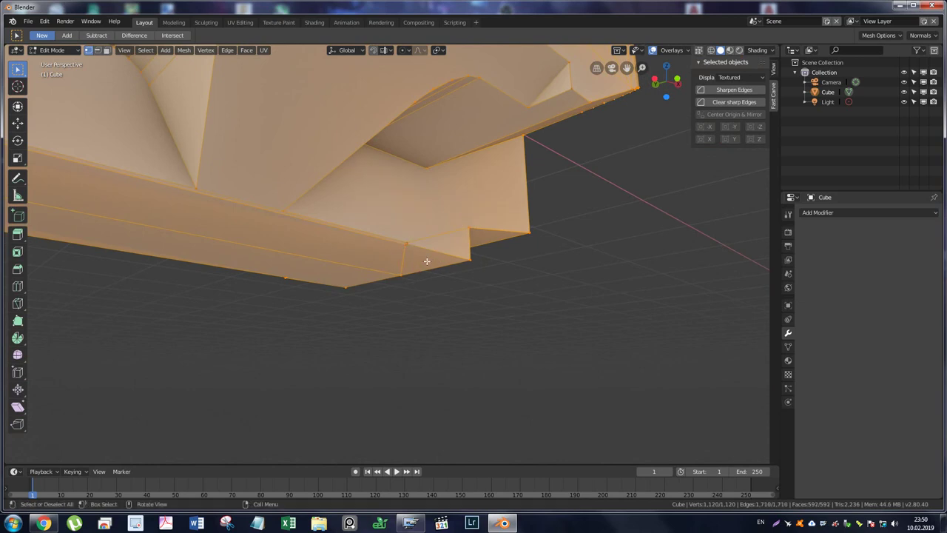
pyautogui.press('k')
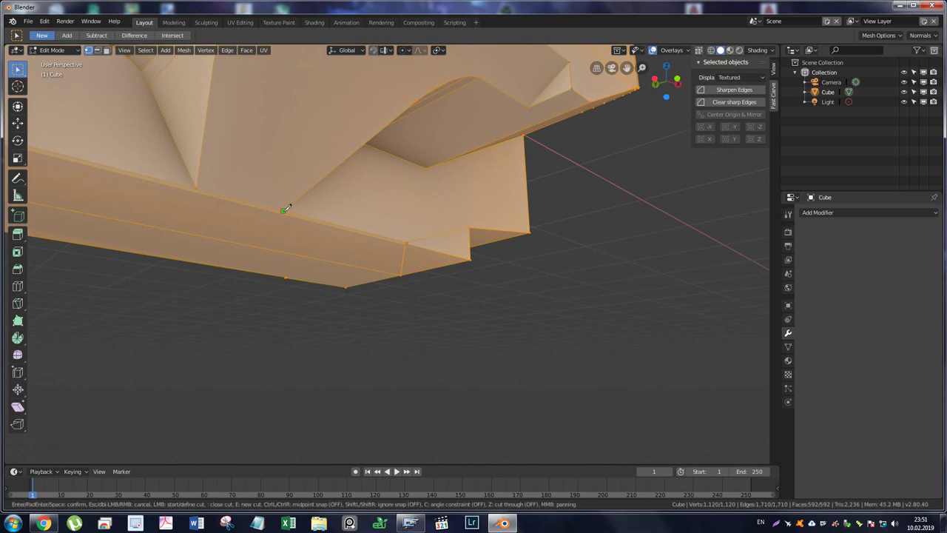
pyautogui.click(284, 212)
pyautogui.click(404, 244)
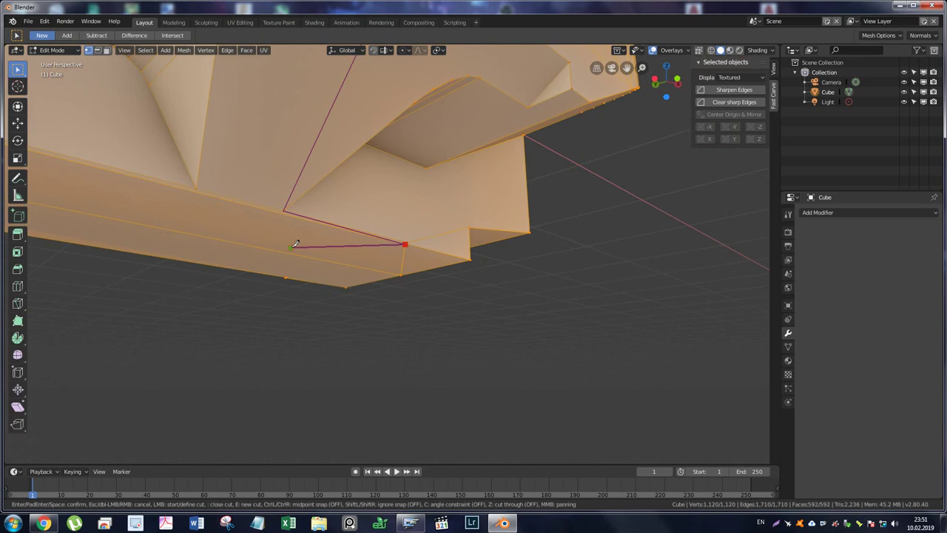
pyautogui.press('Return')
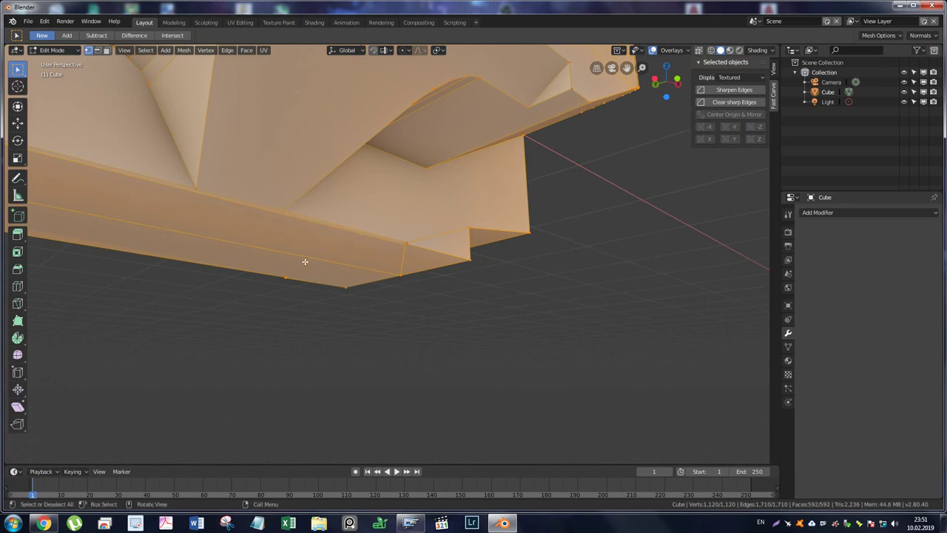
pyautogui.moveTo(278, 195); pyautogui.dragTo(277, 198, button='middle')
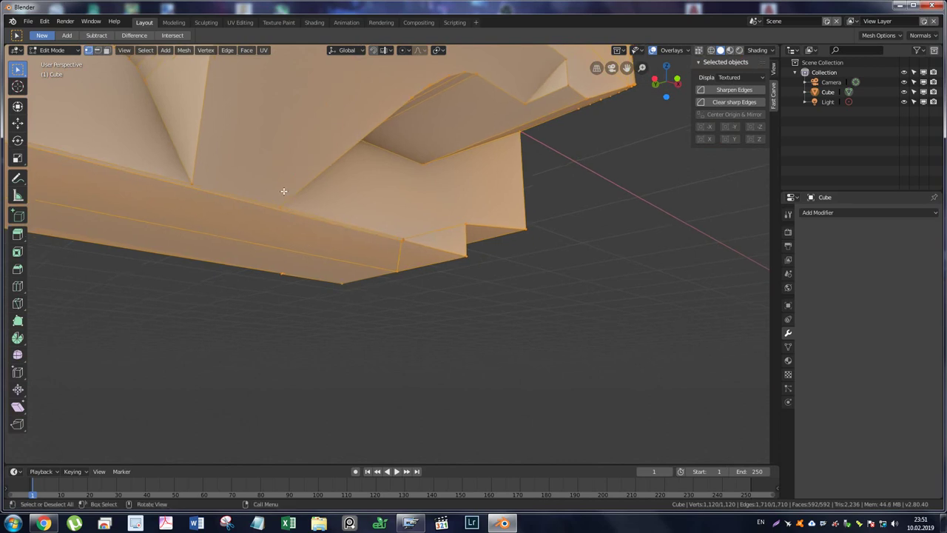
pyautogui.scroll(2, 325, 201)
pyautogui.scroll(2, 303, 196)
pyautogui.scroll(2, 303, 192)
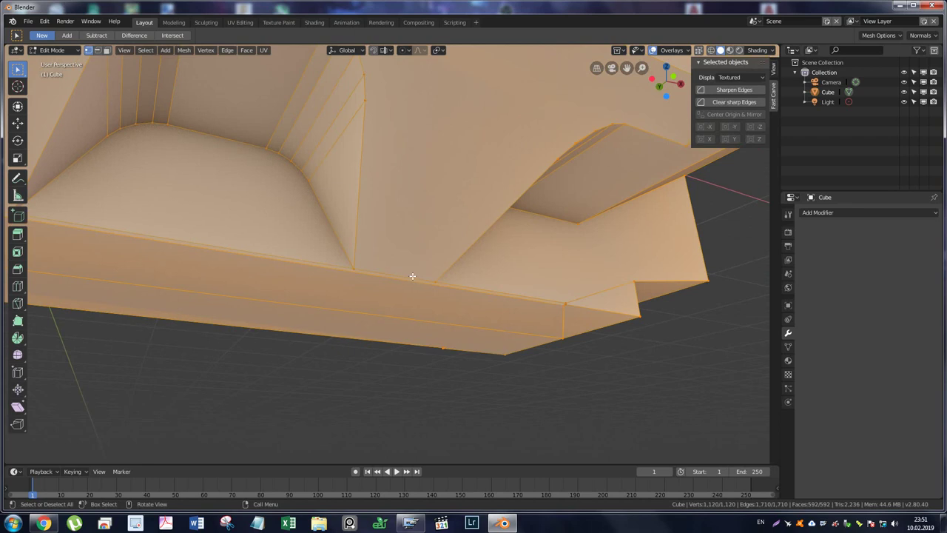
# Knife two more edges from corner vertices to the lower edge, reaching 596 faces.
pyautogui.press('k')
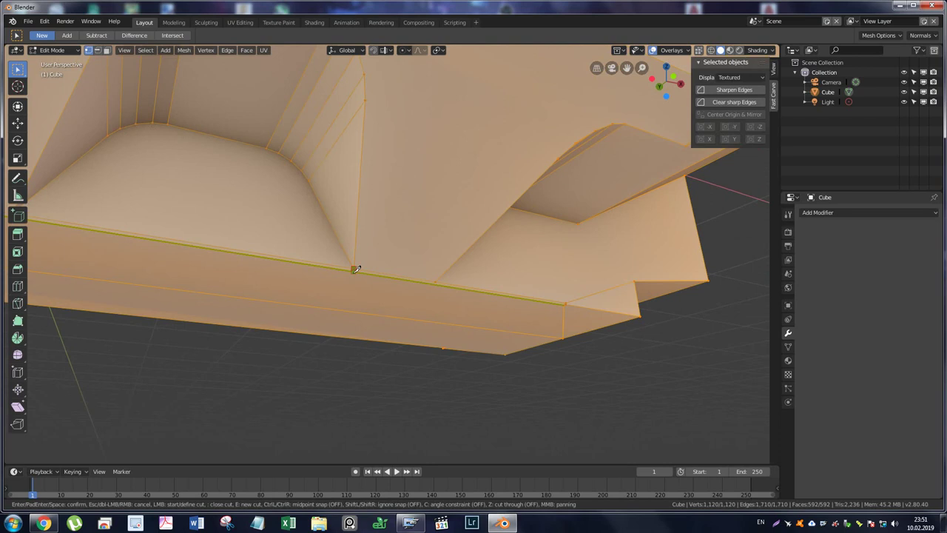
pyautogui.click(354, 270)
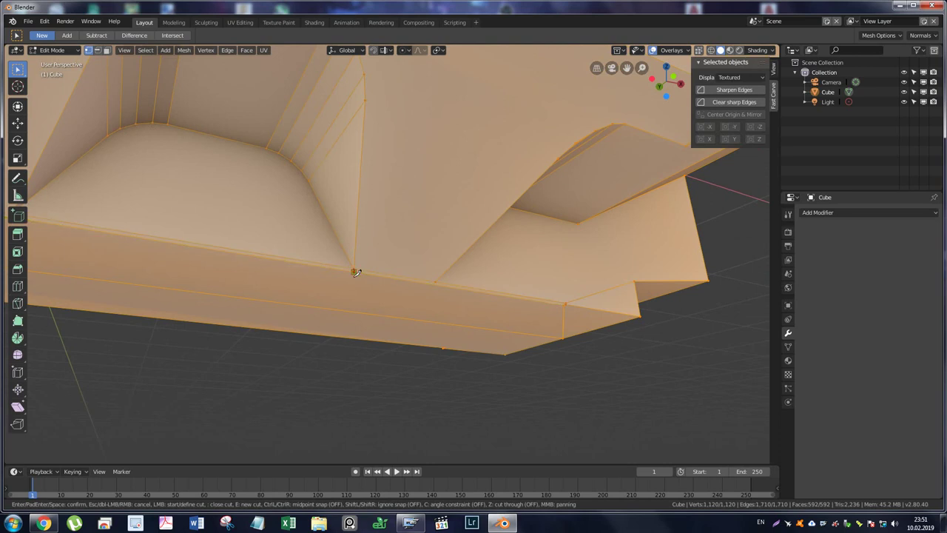
pyautogui.click(343, 311)
pyautogui.press('Return')
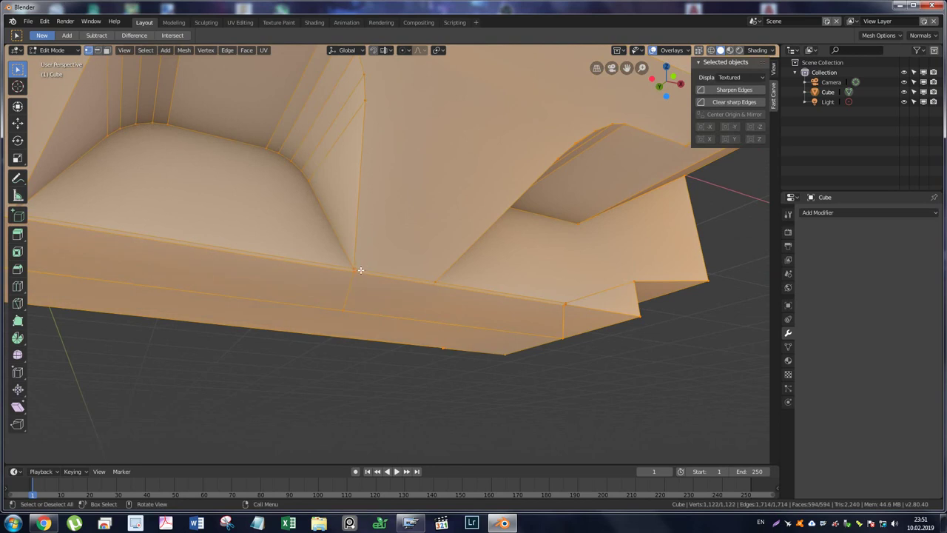
pyautogui.press('k')
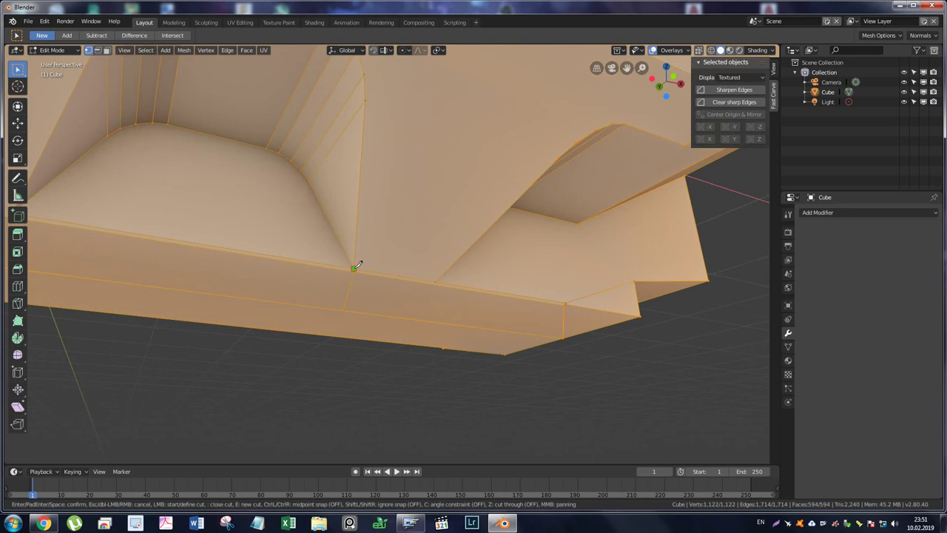
pyautogui.click(353, 269)
pyautogui.press('Escape')
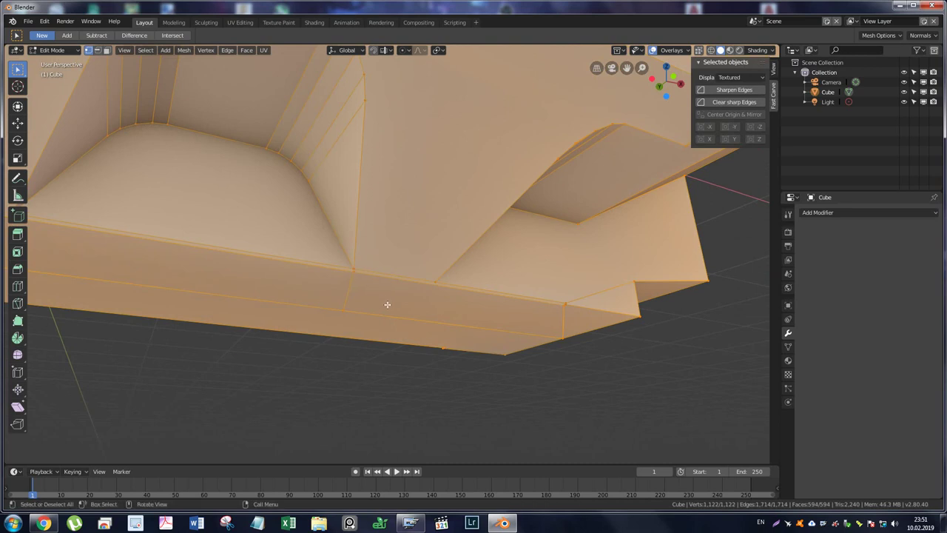
pyautogui.press('k')
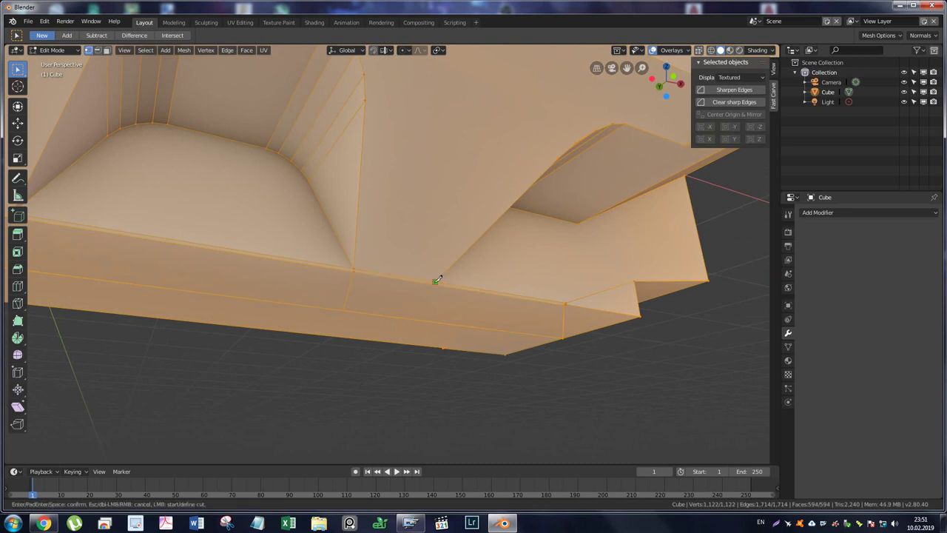
pyautogui.click(435, 282)
pyautogui.click(420, 317)
pyautogui.press('Return')
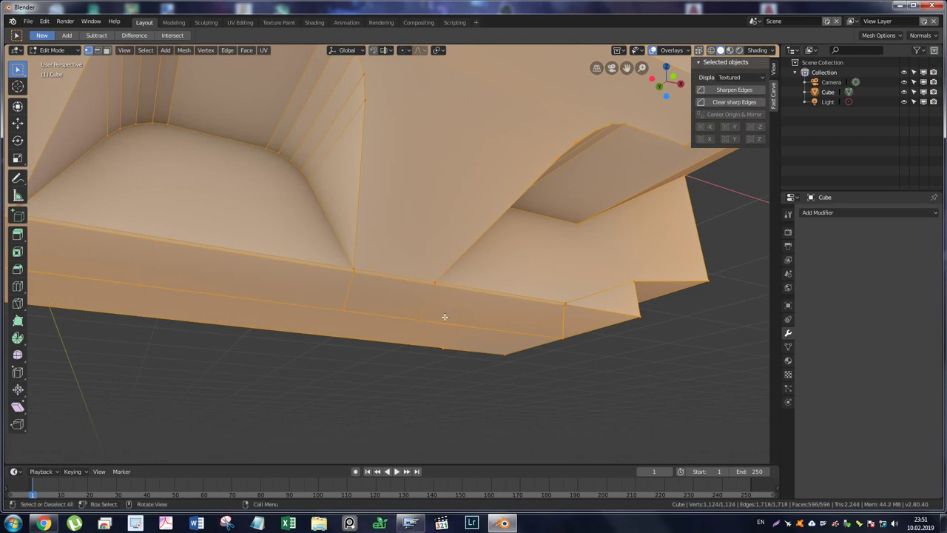
# Orbit and zoom to frame the underside recess and its long lower edge.
pyautogui.moveTo(374, 276)
pyautogui.mouseDown(button='middle')
pyautogui.moveTo(395, 270)
pyautogui.moveTo(337, 266)
pyautogui.mouseUp(button='middle')
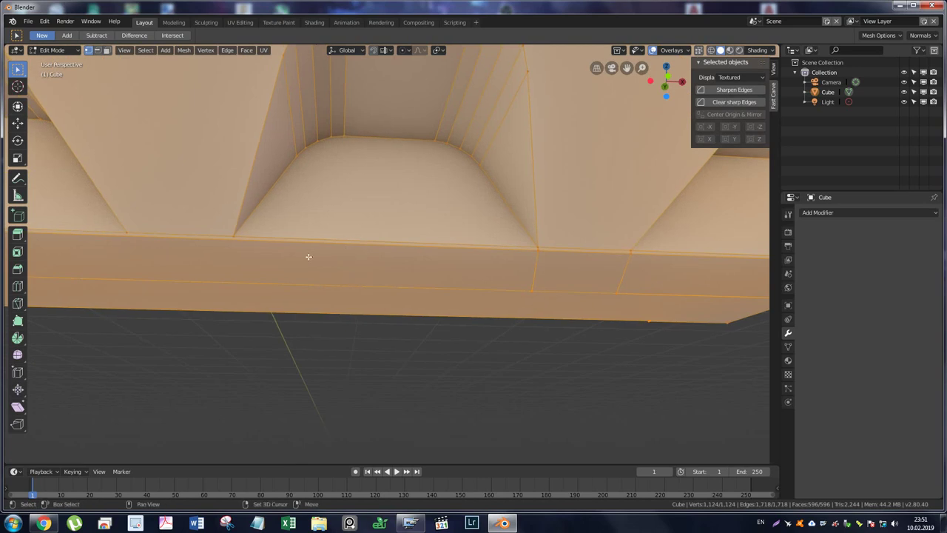
pyautogui.keyDown('alt'); pyautogui.moveTo(274, 243); pyautogui.dragTo(371, 252, button='middle'); pyautogui.keyUp('alt')
pyautogui.scroll(-3, 360, 245)
pyautogui.scroll(-2, 376, 271)
pyautogui.scroll(-3, 394, 274)
pyautogui.moveTo(296, 222)
pyautogui.mouseDown(button='middle')
pyautogui.moveTo(333, 239)
pyautogui.moveTo(323, 226)
pyautogui.moveTo(485, 185)
pyautogui.mouseUp(button='middle')
pyautogui.scroll(-5, 329, 222)
pyautogui.scroll(3, 334, 216)
pyautogui.scroll(5, 485, 185)
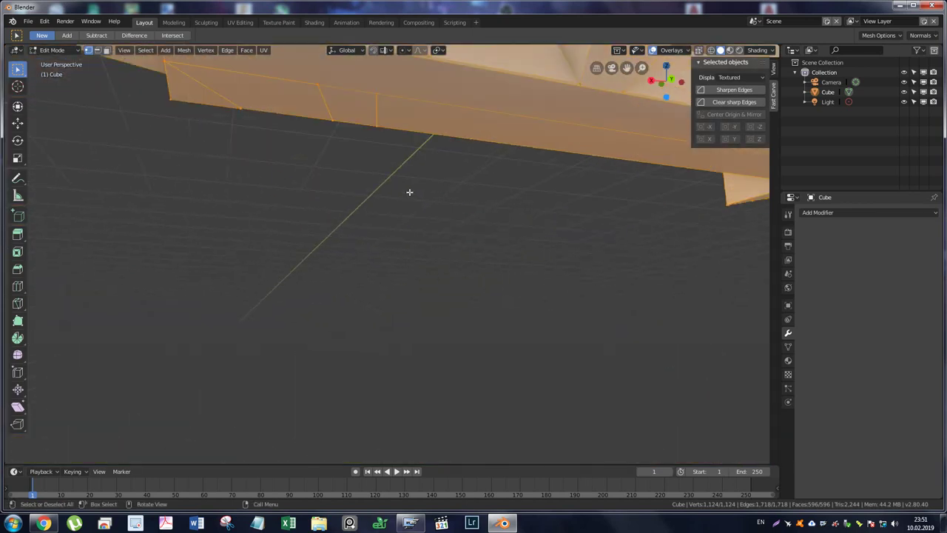
pyautogui.scroll(-2, 408, 192)
pyautogui.moveTo(395, 178)
pyautogui.mouseDown(button='middle')
pyautogui.moveTo(450, 212)
pyautogui.moveTo(424, 246)
pyautogui.mouseUp(button='middle')
pyautogui.scroll(4, 424, 246)
pyautogui.moveTo(486, 253)
pyautogui.mouseDown(button='middle')
pyautogui.moveTo(535, 247)
pyautogui.moveTo(515, 249)
pyautogui.mouseUp(button='middle')
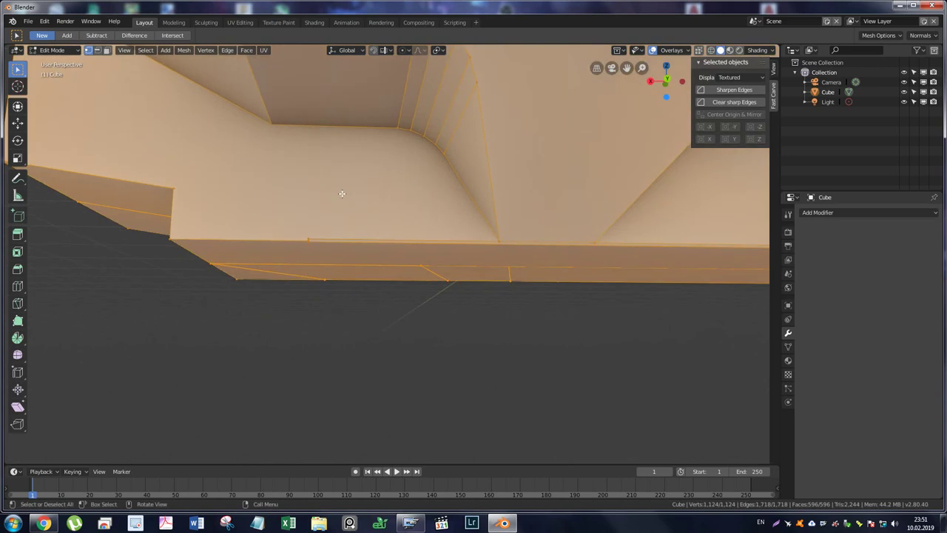
# Knife a cut from the lower edge through the recess corner vertex and back.
pyautogui.press('k')
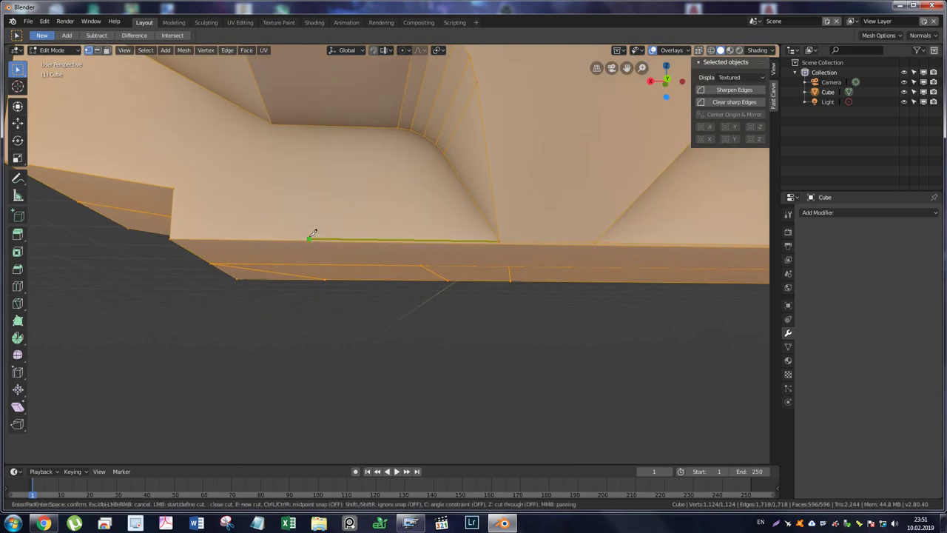
pyautogui.click(307, 238)
pyautogui.click(173, 189)
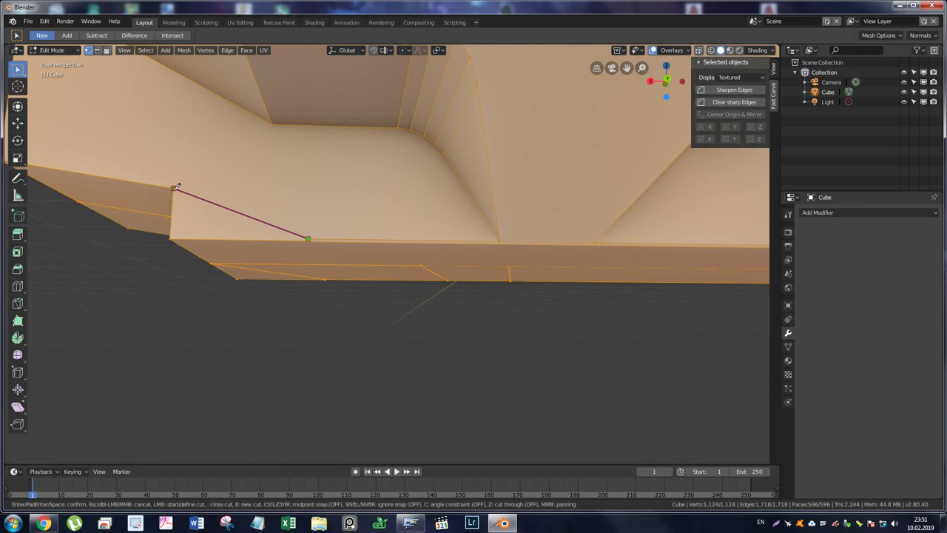
pyautogui.click(272, 124)
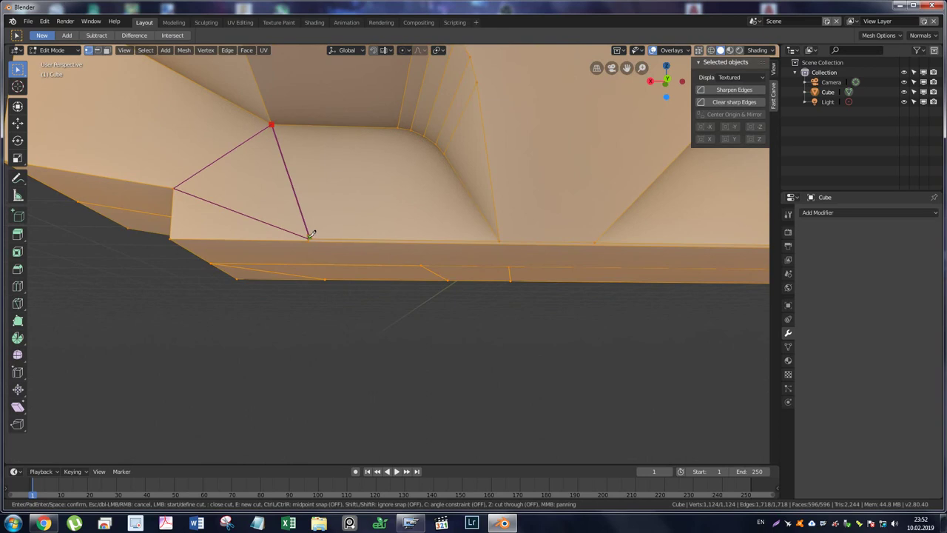
pyautogui.click(308, 238)
pyautogui.press('Return')
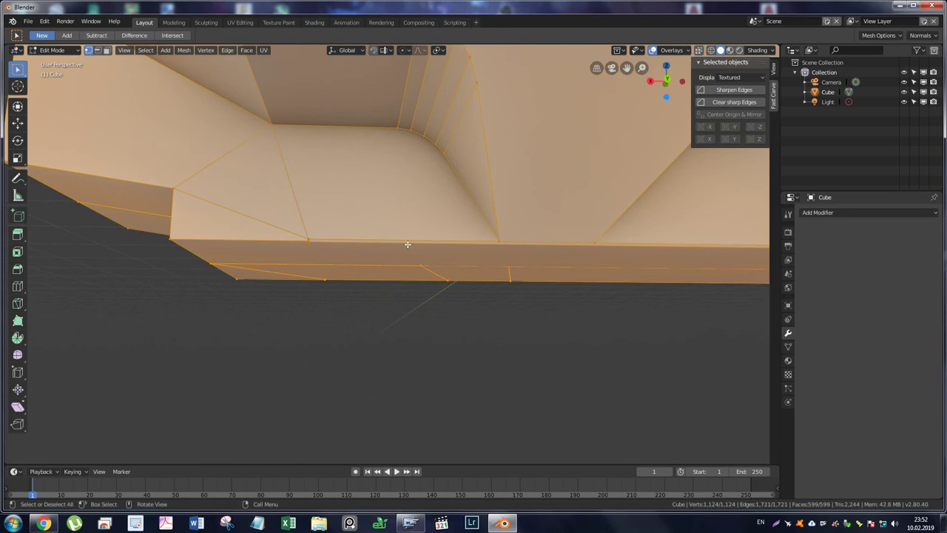
# Add one more knife edge from a lower-edge vertex, bringing the Cube to 601 faces.
pyautogui.press('k')
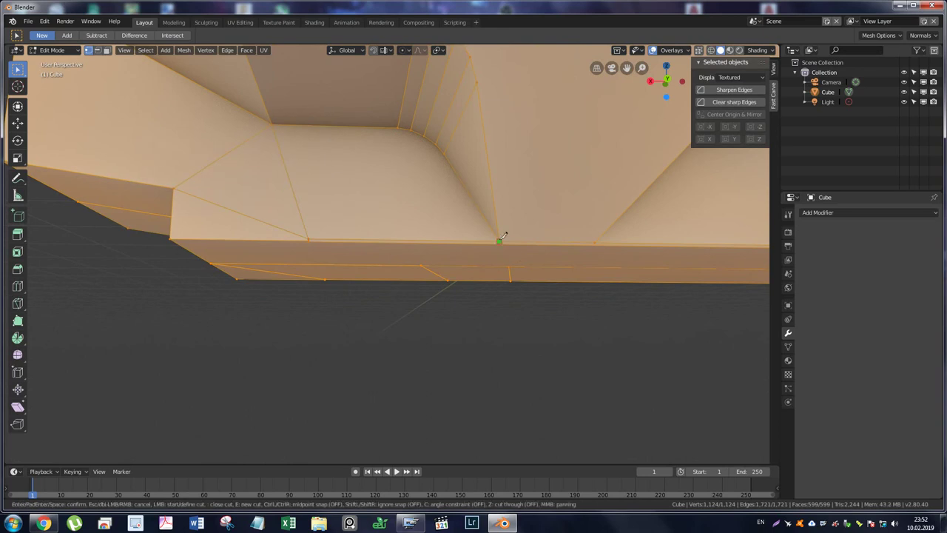
pyautogui.click(500, 240)
pyautogui.press('Return')
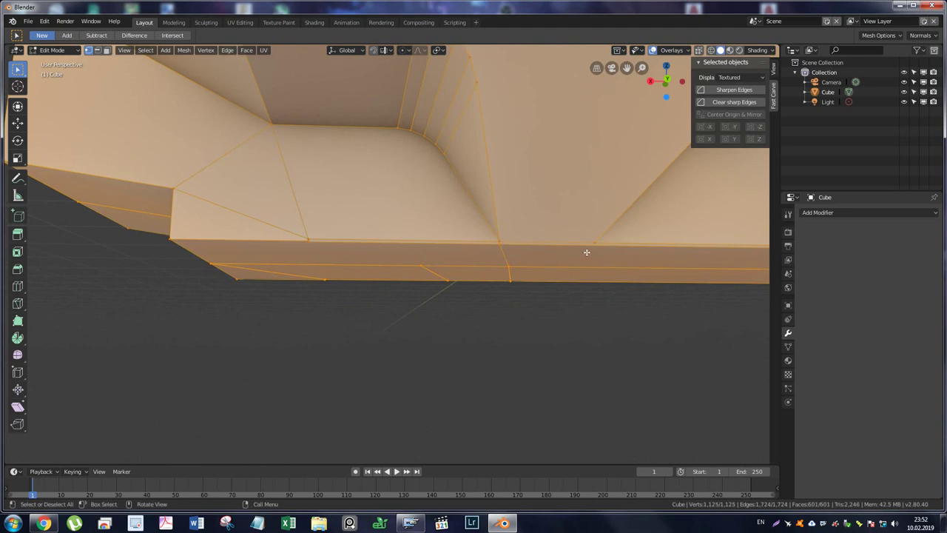
pyautogui.press('k')
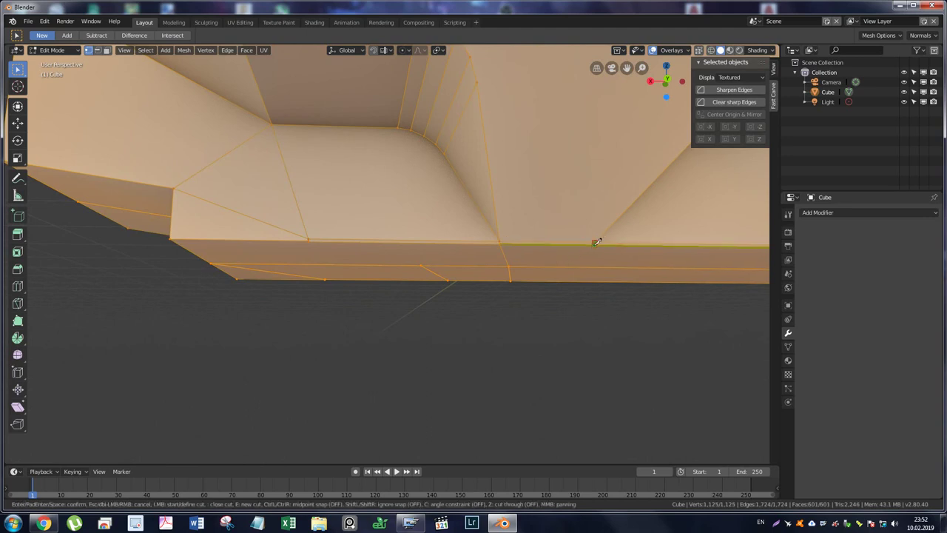
# Finish the pending knife cut and add another vertex-to-vertex edge on the underside.
pyautogui.click(590, 260)
pyautogui.press('Return')
pyautogui.moveTo(591, 261)
pyautogui.mouseDown(button='middle')
pyautogui.moveTo(581, 311)
pyautogui.moveTo(498, 232)
pyautogui.moveTo(599, 145)
pyautogui.moveTo(514, 210)
pyautogui.moveTo(466, 185)
pyautogui.mouseUp(button='middle')
pyautogui.press('k')
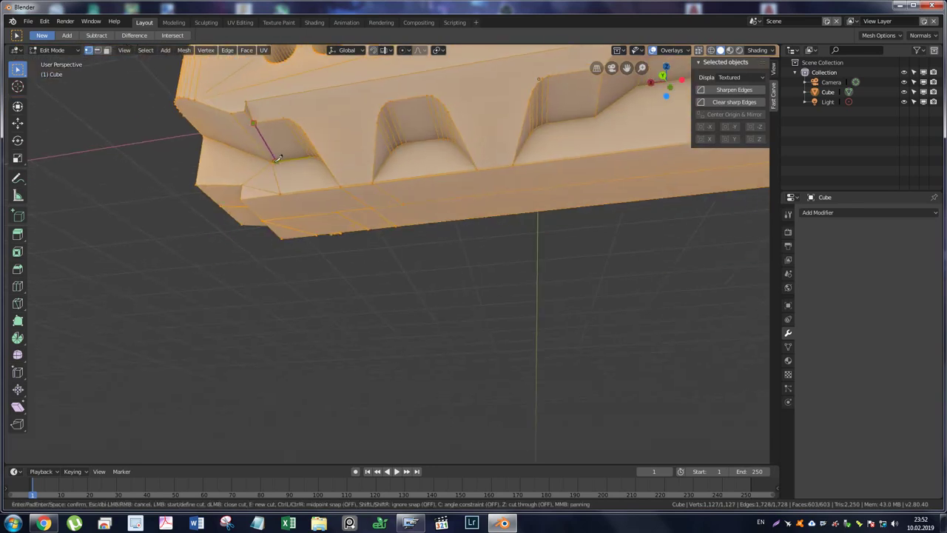
pyautogui.press('Escape')
pyautogui.press('k')
pyautogui.click(273, 159)
pyautogui.press('Return')
pyautogui.moveTo(363, 165)
pyautogui.mouseDown(button='middle')
pyautogui.moveTo(482, 63)
pyautogui.moveTo(358, 159)
pyautogui.mouseUp(button='middle')
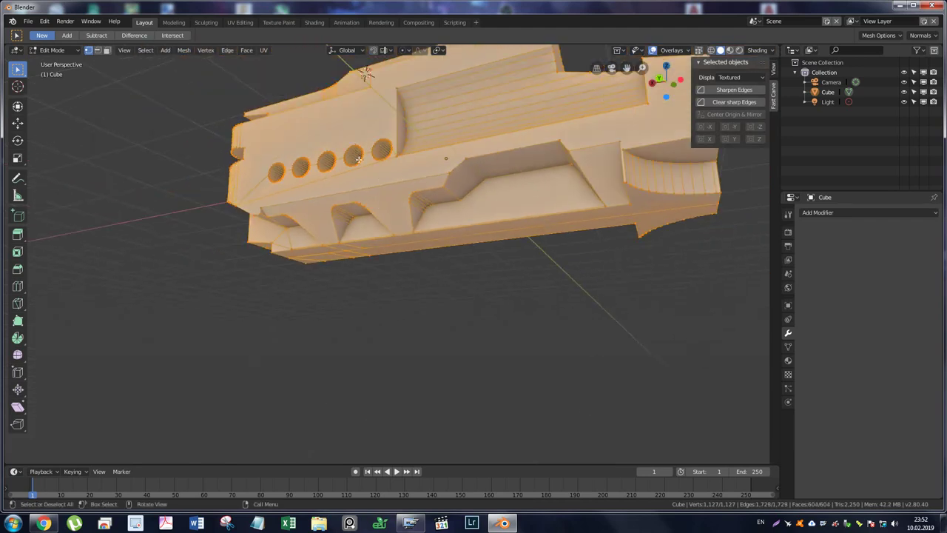
pyautogui.moveTo(473, 189)
pyautogui.mouseDown(button='middle')
pyautogui.moveTo(526, 213)
pyautogui.moveTo(359, 303)
pyautogui.mouseUp(button='middle')
# Knife-cut two vertex-to-vertex edges across the top face.
pyautogui.press('k')
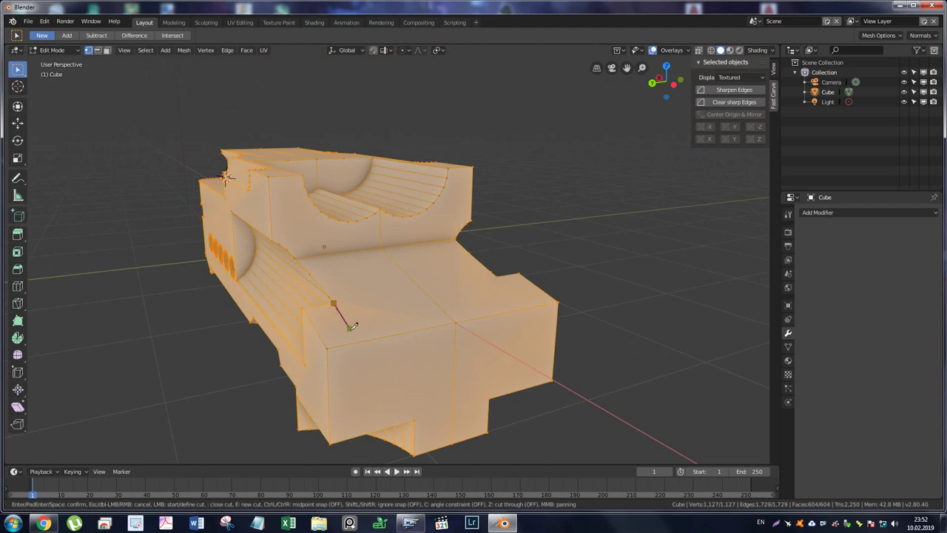
pyautogui.click(327, 347)
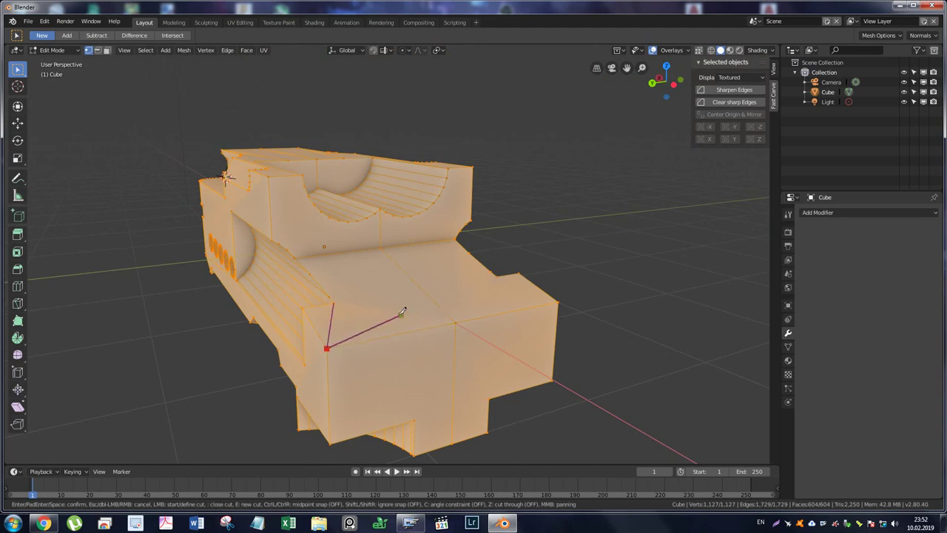
pyautogui.press('Return')
pyautogui.press('k')
pyautogui.click(333, 303)
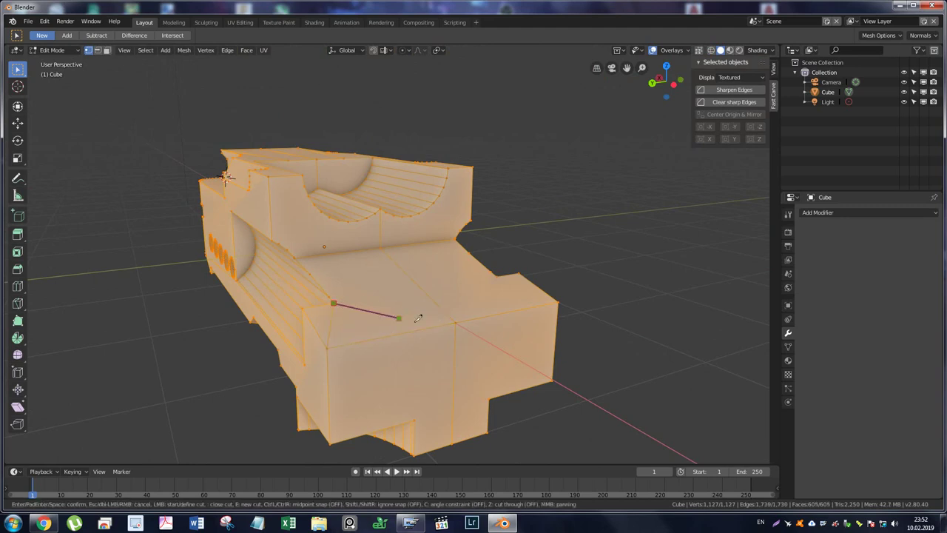
pyautogui.click(455, 323)
pyautogui.press('Return')
# Split the adjoining top n-gon with two more vertex-to-vertex knife cuts.
pyautogui.press('k')
pyautogui.click(370, 298)
pyautogui.click(380, 249)
pyautogui.press('Return')
pyautogui.press('k')
pyautogui.click(311, 274)
pyautogui.click(381, 247)
pyautogui.press('Return')
# Cut two edges from the side recess corner to the far edge vertices.
pyautogui.moveTo(380, 247)
pyautogui.mouseDown(button='middle')
pyautogui.moveTo(336, 266)
pyautogui.moveTo(393, 269)
pyautogui.mouseUp(button='middle')
pyautogui.scroll(5, 393, 269)
pyautogui.scroll(-2, 446, 256)
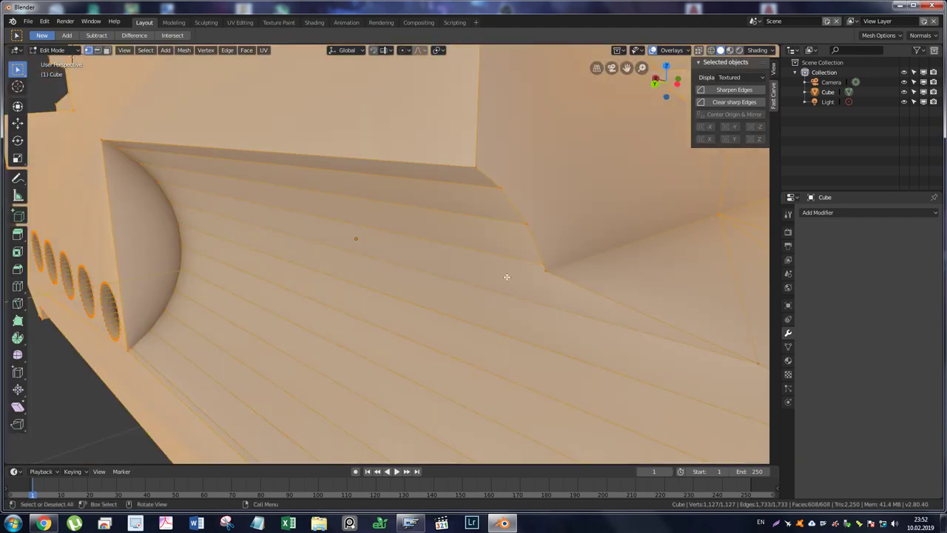
pyautogui.press('k')
pyautogui.click(545, 262)
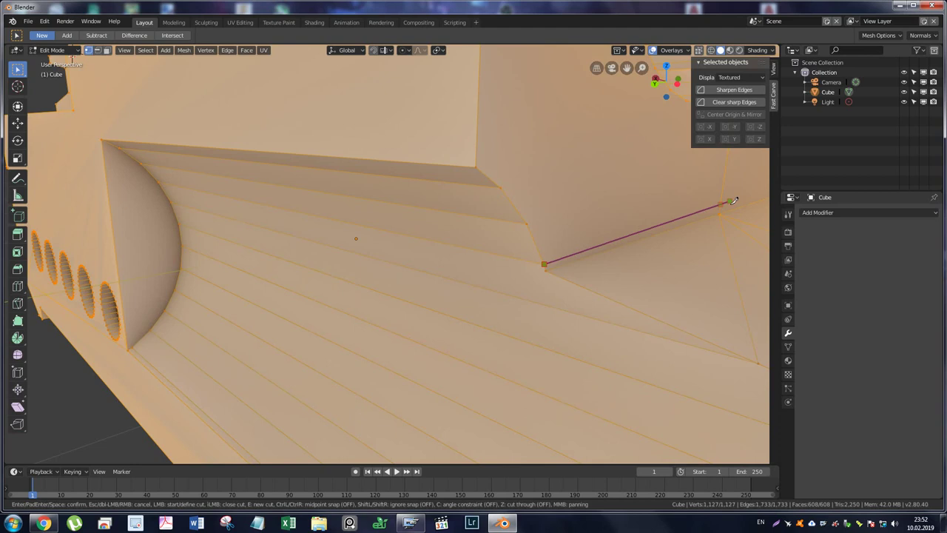
pyautogui.click(719, 213)
pyautogui.press('Return')
pyautogui.press('k')
pyautogui.click(527, 224)
pyautogui.click(685, 210)
pyautogui.press('Return')
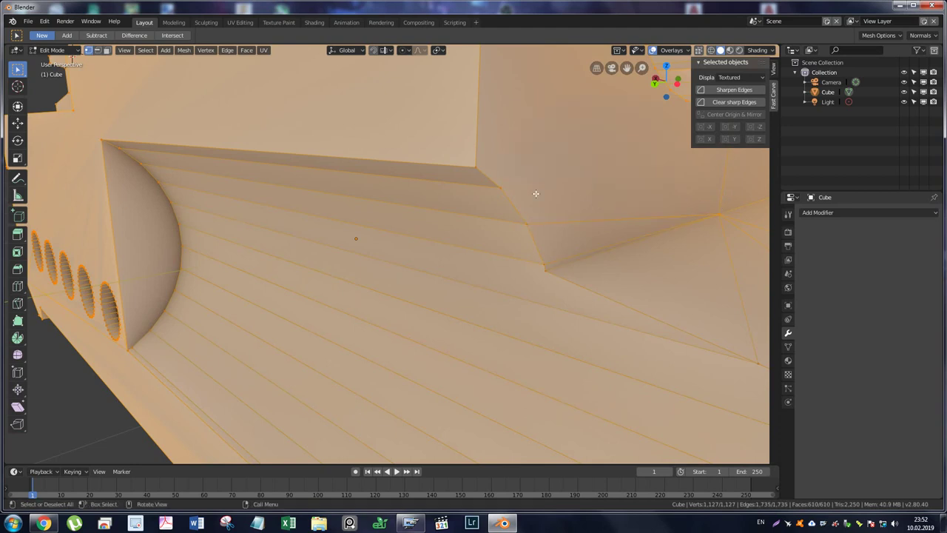
pyautogui.scroll(-5, 419, 209)
pyautogui.scroll(-3, 419, 209)
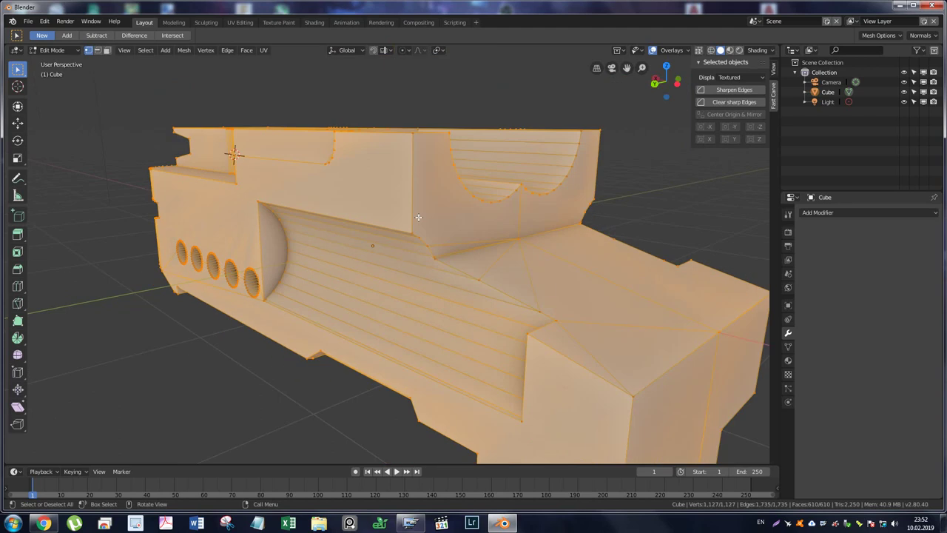
pyautogui.moveTo(419, 209)
pyautogui.mouseDown(button='middle')
pyautogui.moveTo(478, 248)
pyautogui.moveTo(704, 270)
pyautogui.moveTo(445, 277)
pyautogui.mouseUp(button='middle')
# Knife-cut new edges across the right end from its corner vertex.
pyautogui.scroll(2, 445, 276)
pyautogui.scroll(2, 405, 253)
pyautogui.scroll(2, 404, 253)
pyautogui.scroll(-2, 404, 253)
pyautogui.scroll(-1, 407, 250)
pyautogui.scroll(-2, 409, 247)
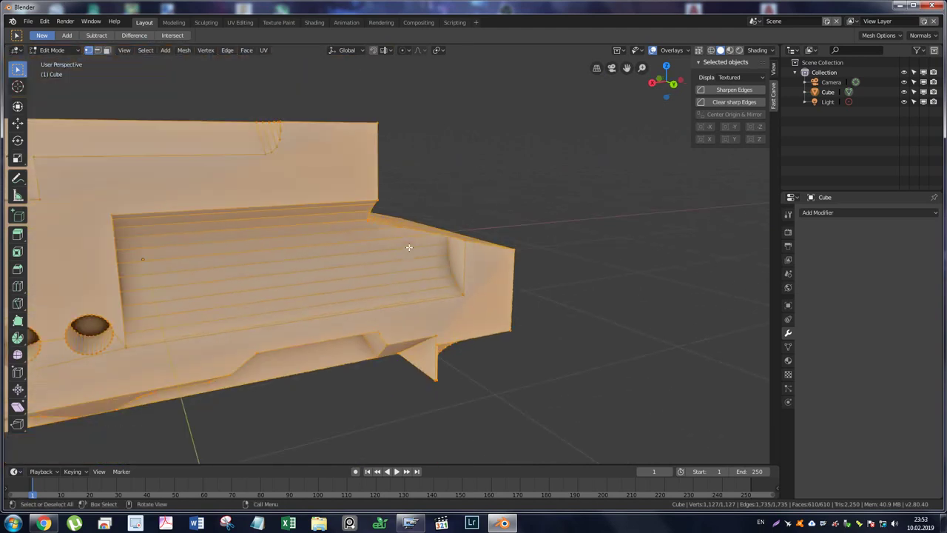
pyautogui.press('k')
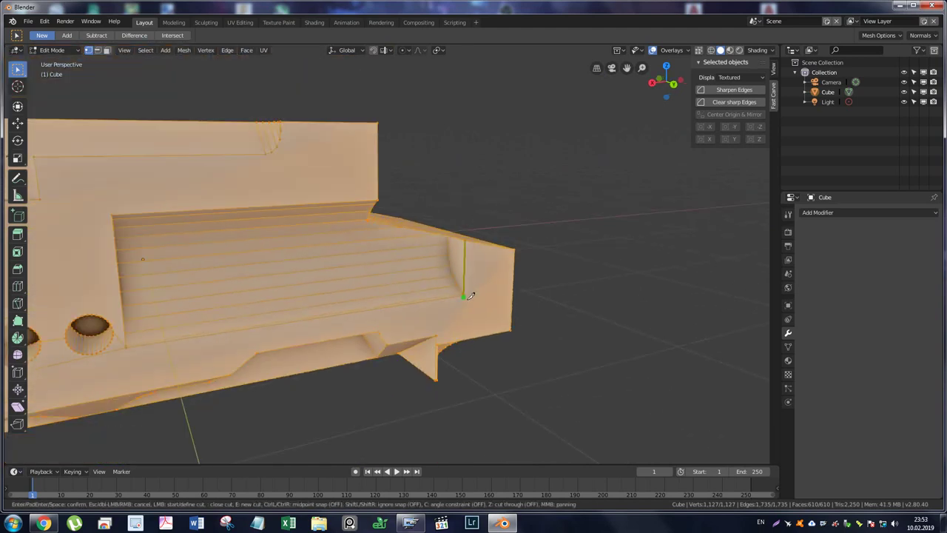
pyautogui.scroll(3, 470, 294)
pyautogui.scroll(-1, 518, 326)
pyautogui.click(516, 325)
pyautogui.click(472, 412)
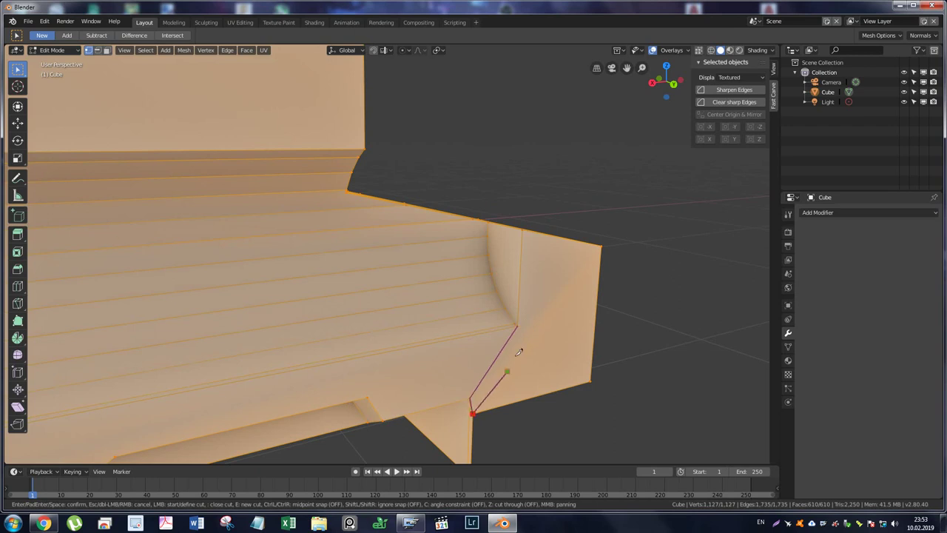
pyautogui.click(517, 326)
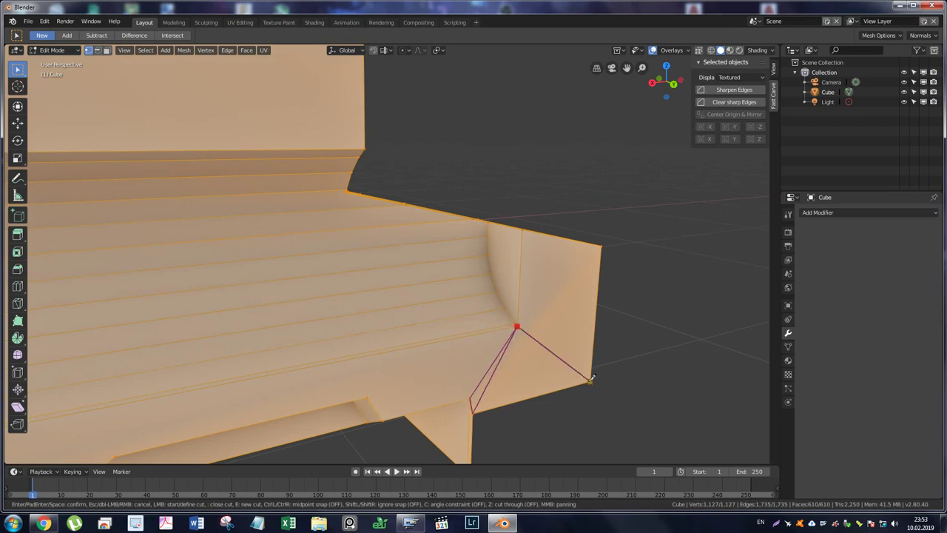
pyautogui.click(590, 378)
pyautogui.press('Return')
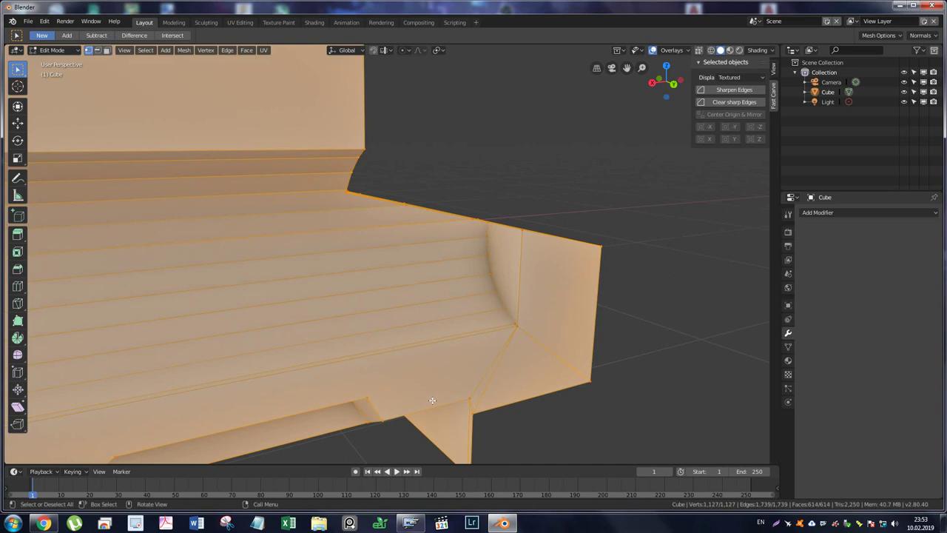
# Add another right-end edge from the lower edge vertex to the corner vertex.
pyautogui.press('k')
pyautogui.click(368, 397)
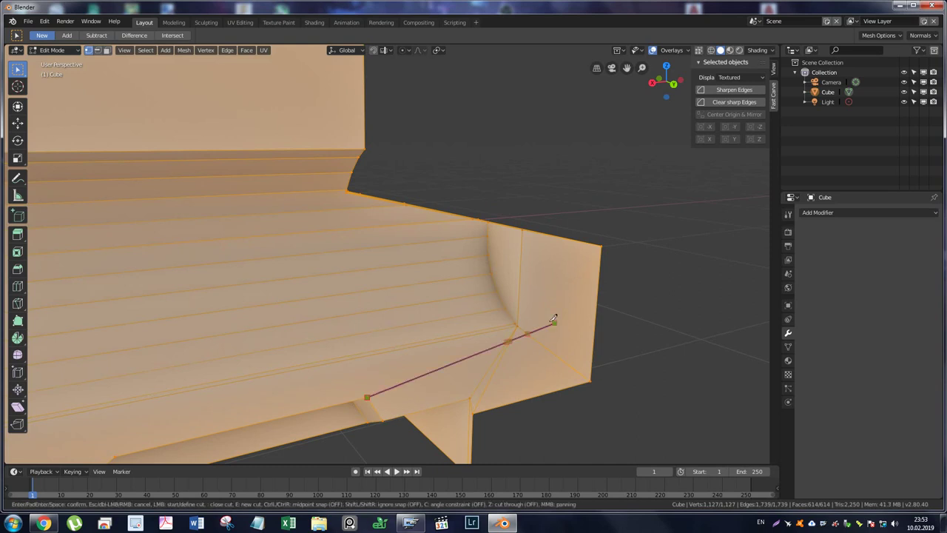
pyautogui.click(518, 325)
pyautogui.press('Return')
pyautogui.scroll(-3, 433, 327)
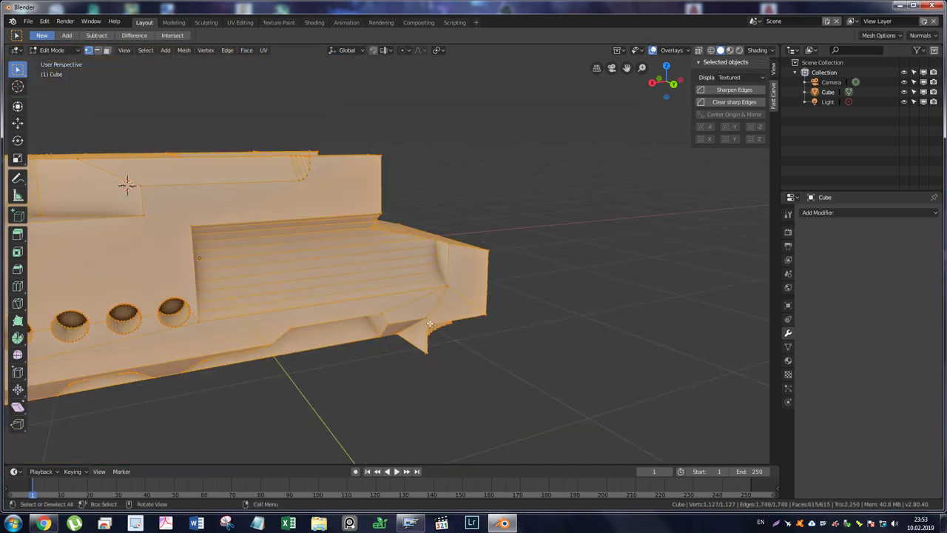
pyautogui.scroll(-2, 426, 317)
# Knife-cut a new edge across the underside lip.
pyautogui.moveTo(510, 225); pyautogui.dragTo(549, 214, button='middle')
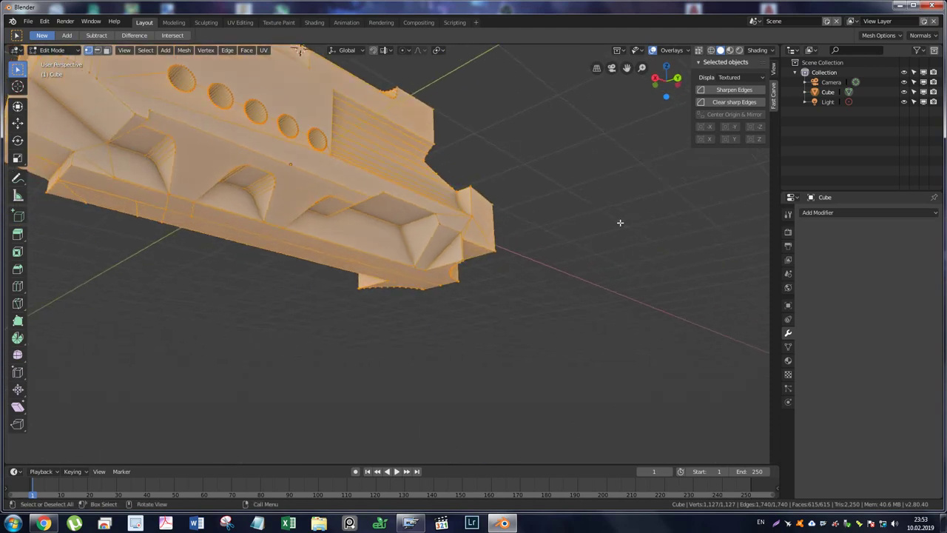
pyautogui.scroll(1, 307, 226)
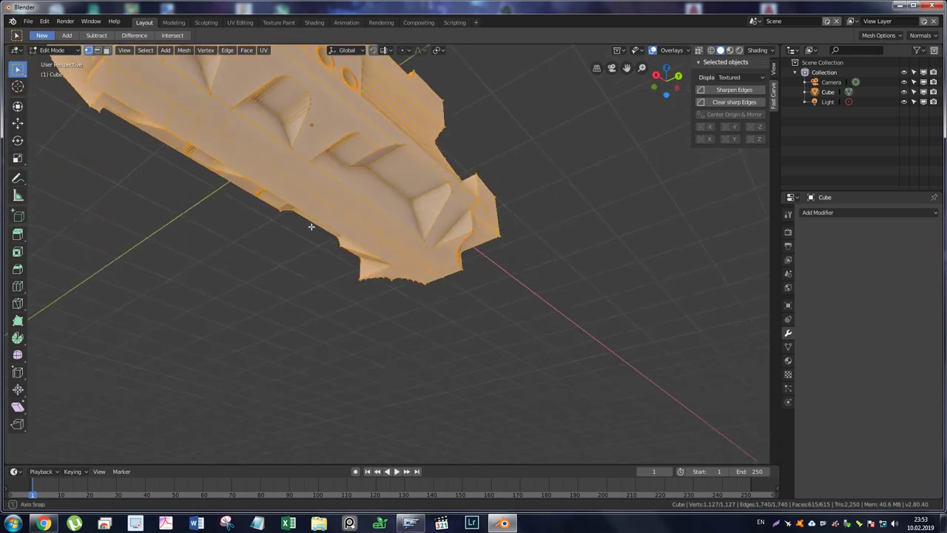
pyautogui.scroll(2, 308, 203)
pyautogui.scroll(2, 303, 200)
pyautogui.scroll(1, 182, 157)
pyautogui.scroll(2, 292, 194)
pyautogui.scroll(2, 319, 197)
pyautogui.scroll(2, 343, 244)
pyautogui.scroll(-2, 343, 243)
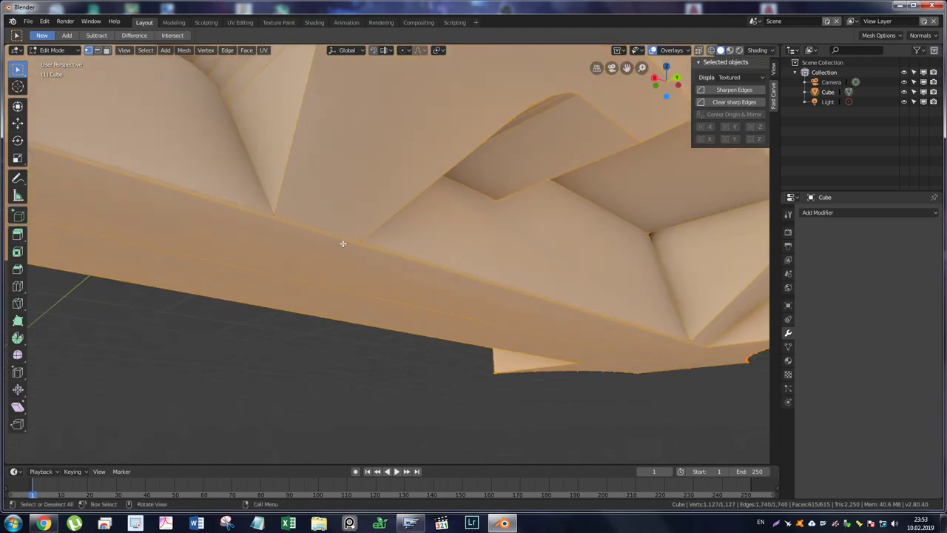
pyautogui.press('k')
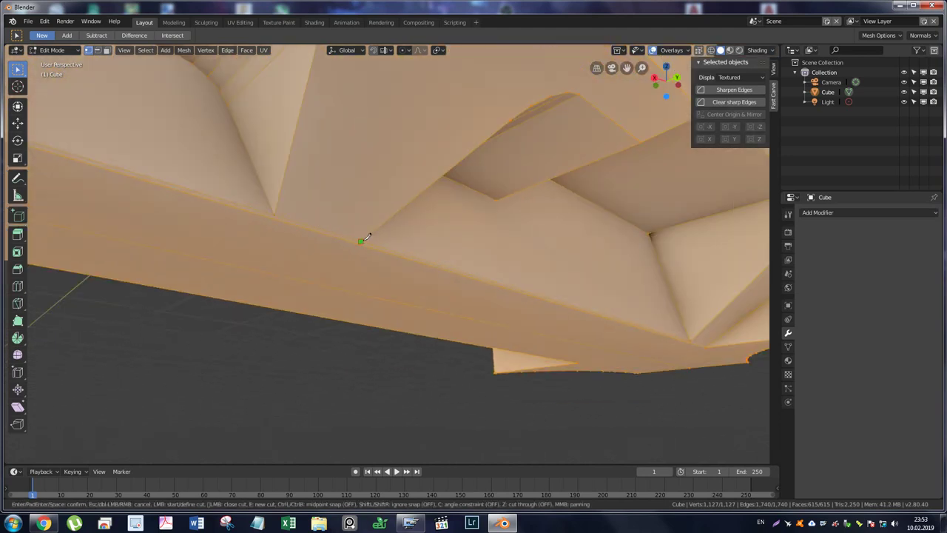
pyautogui.click(362, 240)
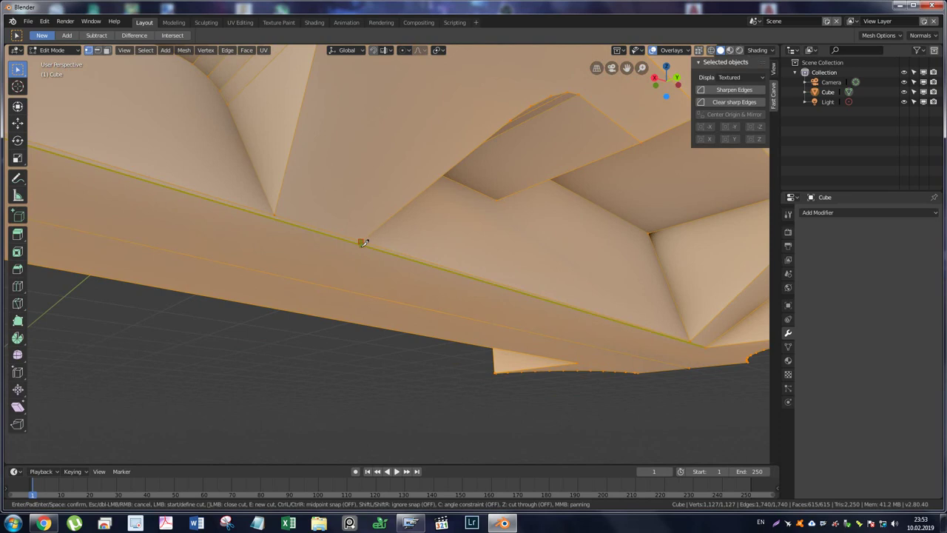
pyautogui.click(327, 284)
pyautogui.press('Return')
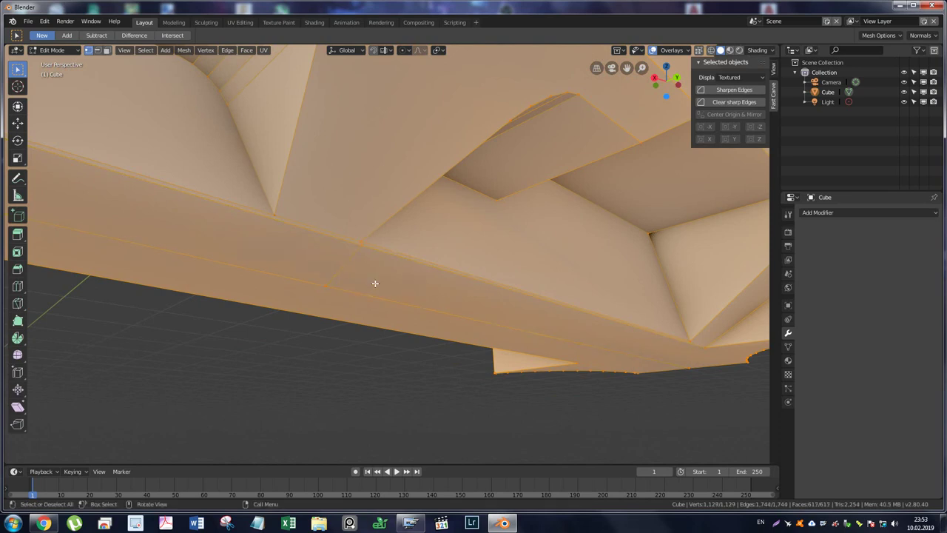
# Add a second underside edge from a vertex down to the lower edge.
pyautogui.press('k')
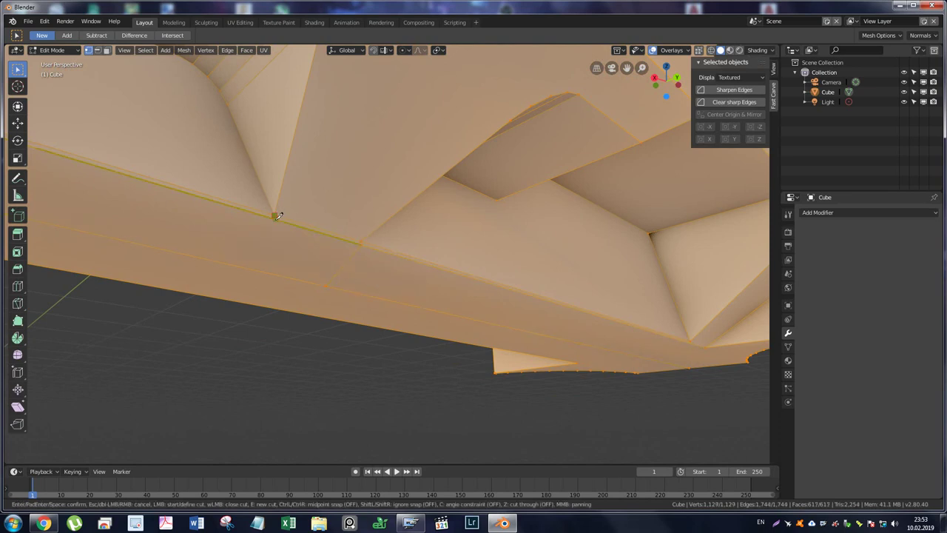
pyautogui.click(276, 219)
pyautogui.click(249, 267)
pyautogui.press('Return')
pyautogui.scroll(2, 265, 202)
pyautogui.scroll(-1, 267, 208)
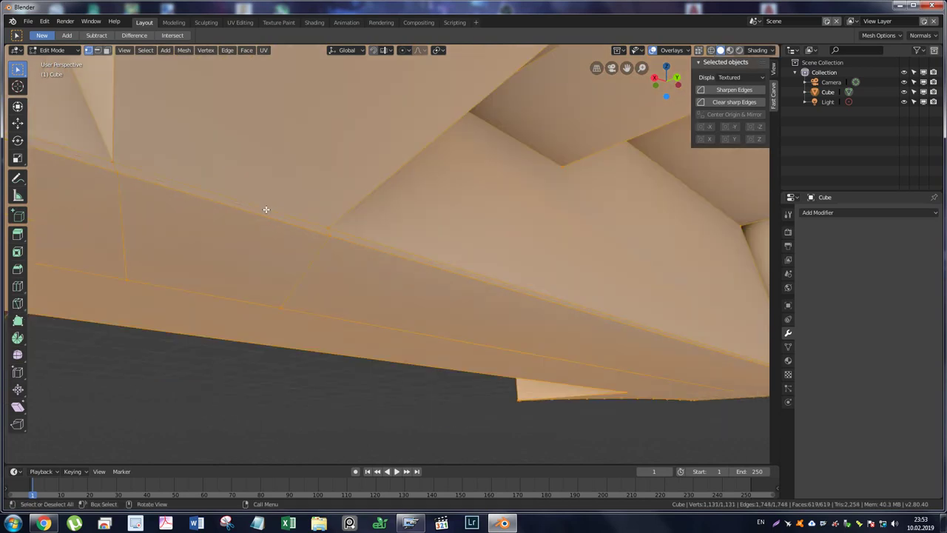
pyautogui.scroll(-2, 281, 250)
pyautogui.scroll(-1, 278, 250)
pyautogui.scroll(-1, 288, 246)
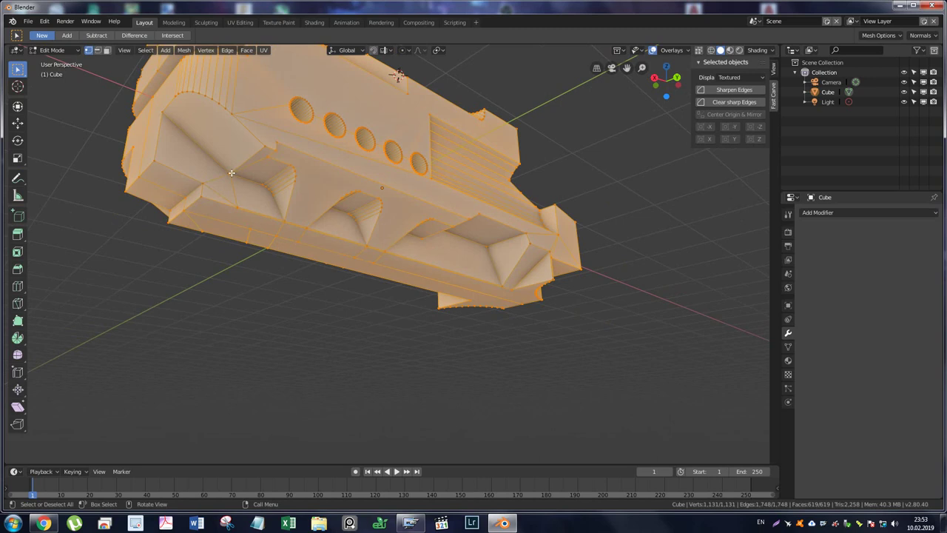
pyautogui.moveTo(238, 174); pyautogui.dragTo(250, 214, button='middle')
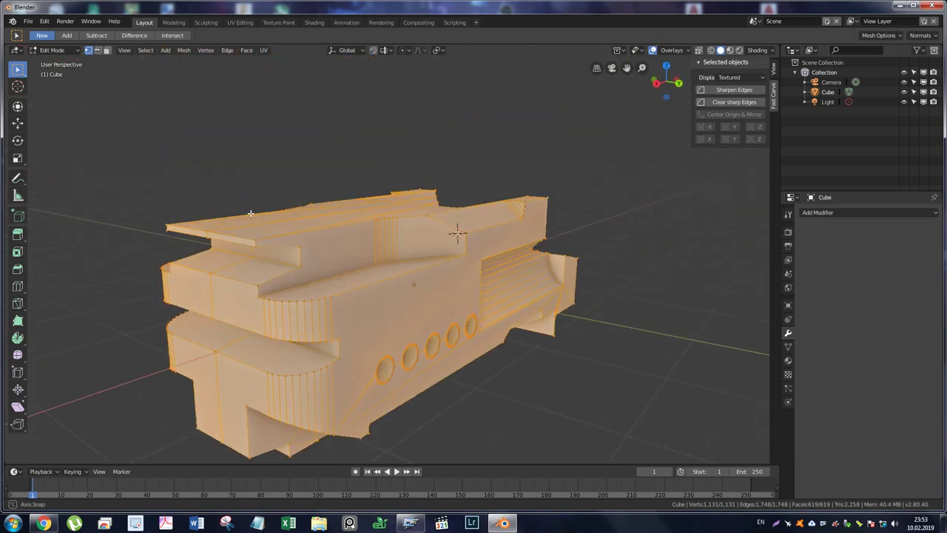
pyautogui.moveTo(250, 214)
pyautogui.mouseDown(button='middle')
pyautogui.moveTo(229, 216)
pyautogui.moveTo(232, 198)
pyautogui.mouseUp(button='middle')
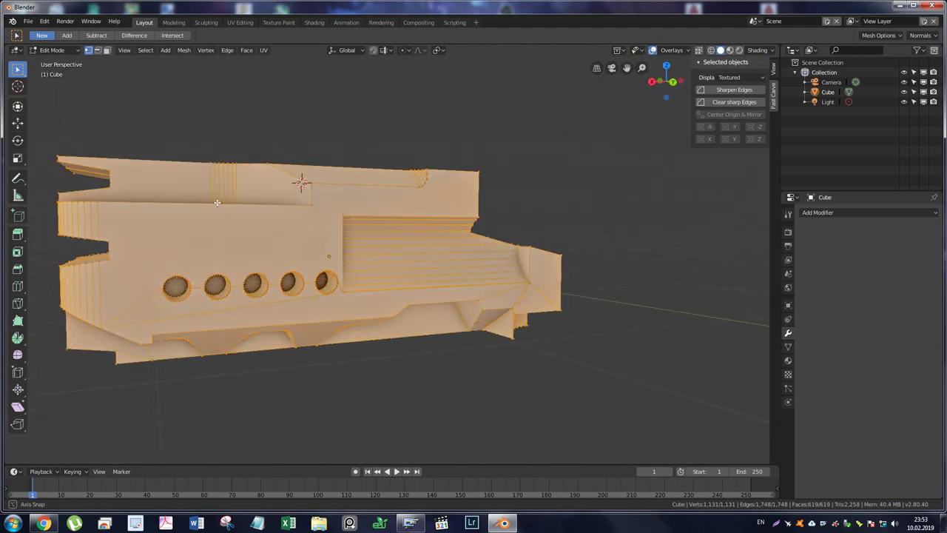
pyautogui.hotkey('ctrl', 'Tab')
# Add a Bevel to the gun part in Object Mode and set its width to 0m.
pyautogui.click(370, 283)
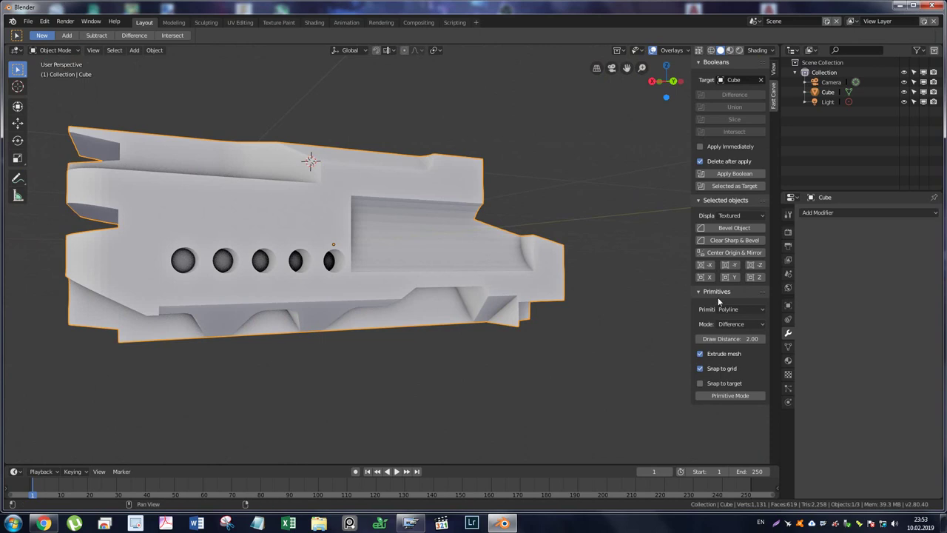
pyautogui.moveTo(526, 277)
pyautogui.mouseDown(button='middle')
pyautogui.moveTo(433, 208)
pyautogui.moveTo(431, 227)
pyautogui.moveTo(444, 231)
pyautogui.mouseUp(button='middle')
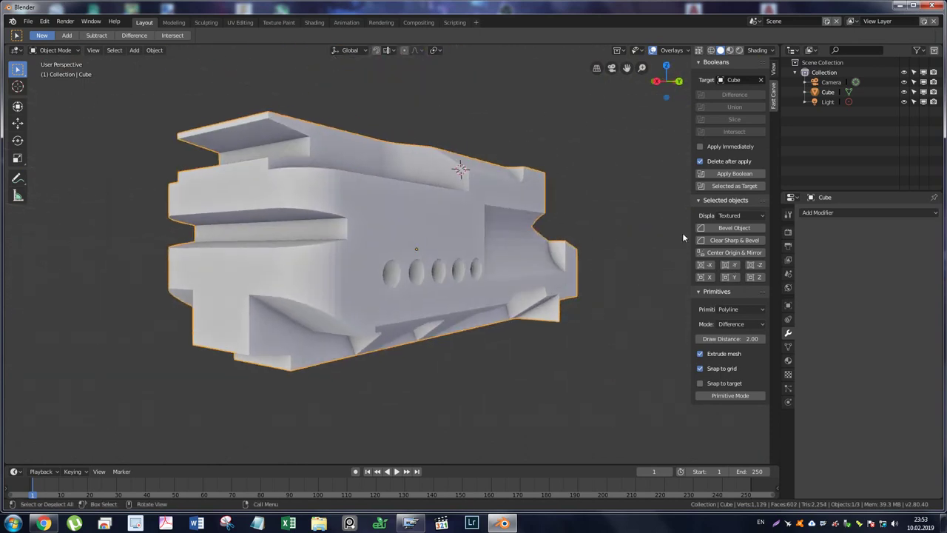
pyautogui.click(733, 227)
pyautogui.moveTo(683, 250)
pyautogui.mouseDown(button='middle')
pyautogui.moveTo(432, 245)
pyautogui.moveTo(376, 284)
pyautogui.moveTo(376, 321)
pyautogui.moveTo(468, 261)
pyautogui.moveTo(608, 257)
pyautogui.mouseUp(button='middle')
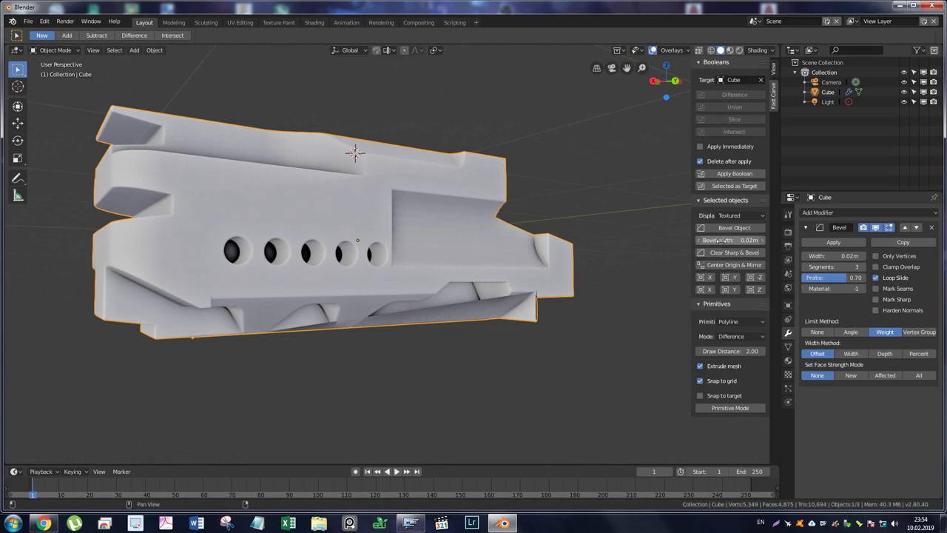
pyautogui.moveTo(719, 241)
pyautogui.mouseDown()
pyautogui.moveTo(695, 241)
pyautogui.moveTo(731, 240)
pyautogui.mouseUp()
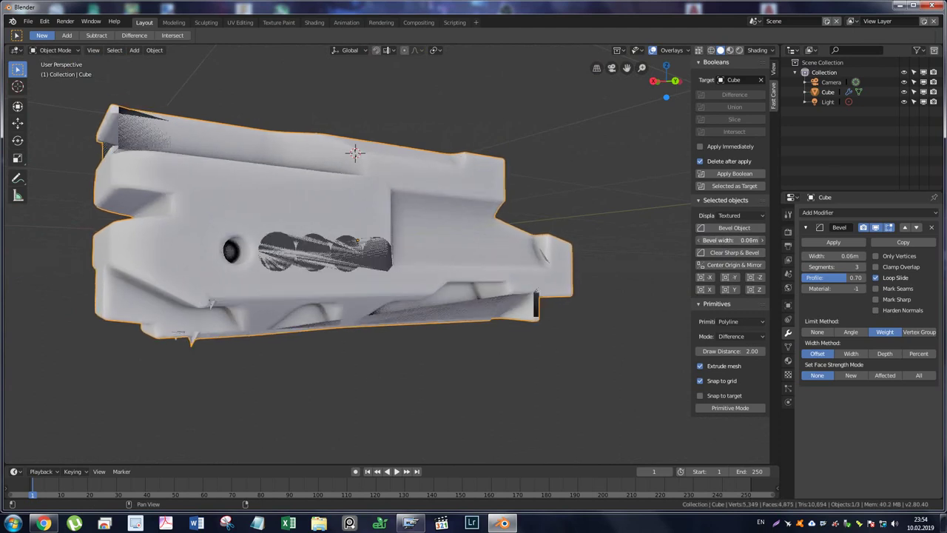
pyautogui.moveTo(592, 286); pyautogui.dragTo(491, 268, button='middle')
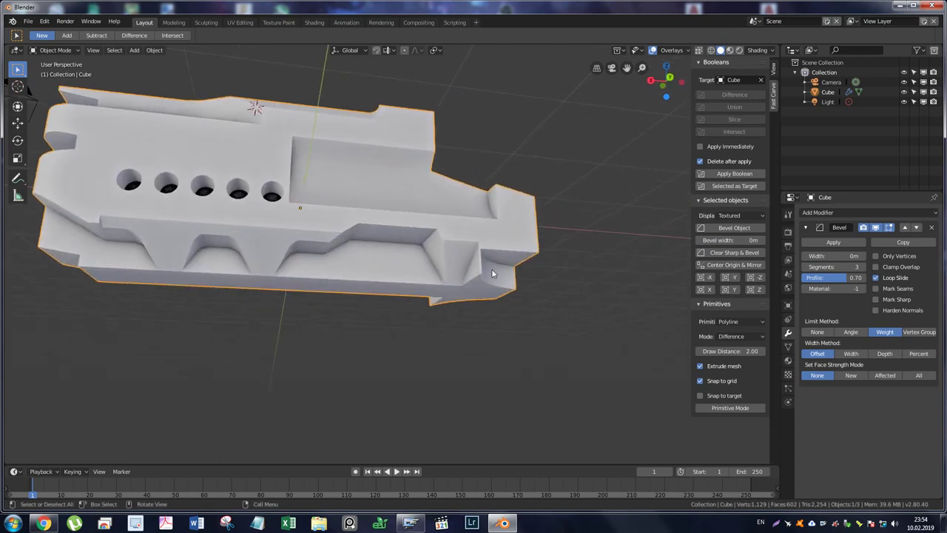
# Try bevel widths 0.01m and 0.02m, reset to 0m, then clear sharp edges and bevel.
pyautogui.scroll(5, 491, 269)
pyautogui.scroll(3, 528, 266)
pyautogui.scroll(3, 526, 267)
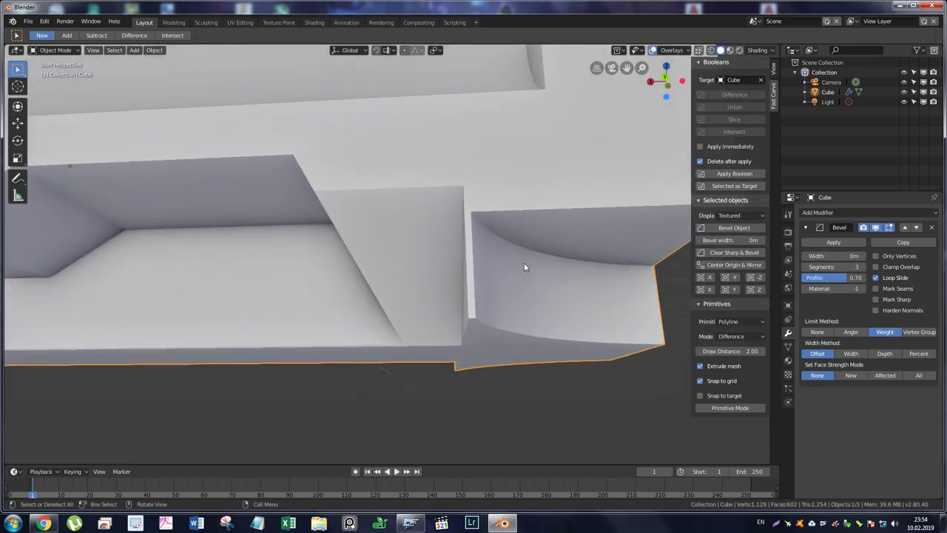
pyautogui.click(762, 241)
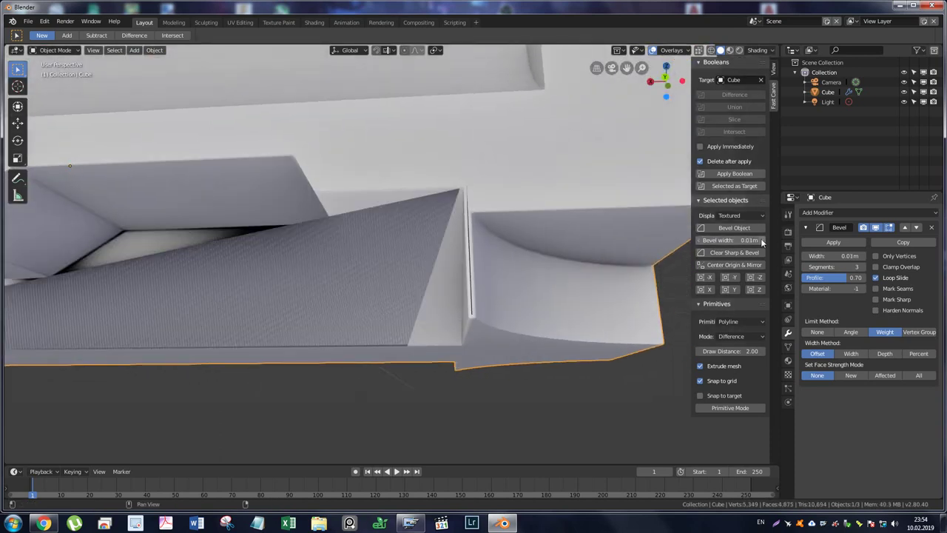
pyautogui.click(762, 240)
pyautogui.click(699, 241)
pyautogui.click(700, 241)
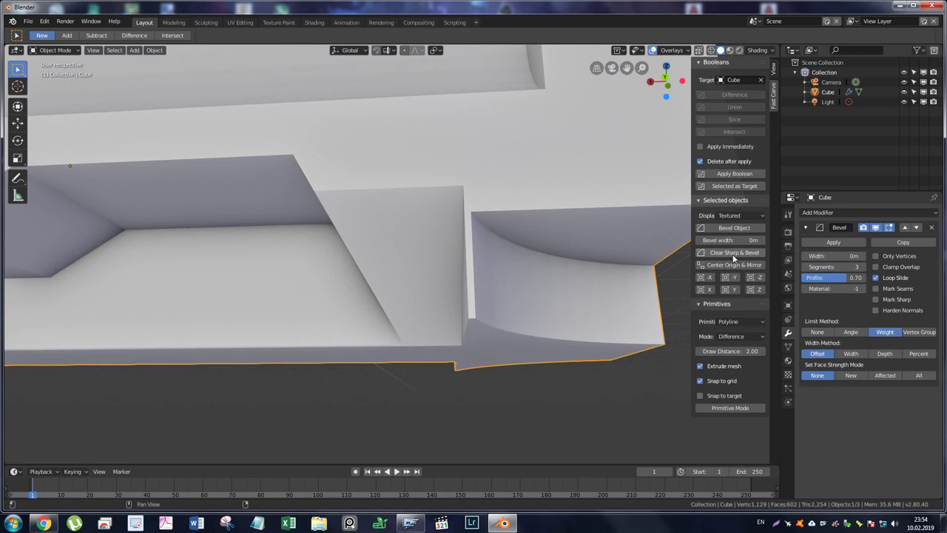
pyautogui.click(736, 254)
pyautogui.moveTo(520, 249); pyautogui.dragTo(511, 248, button='middle')
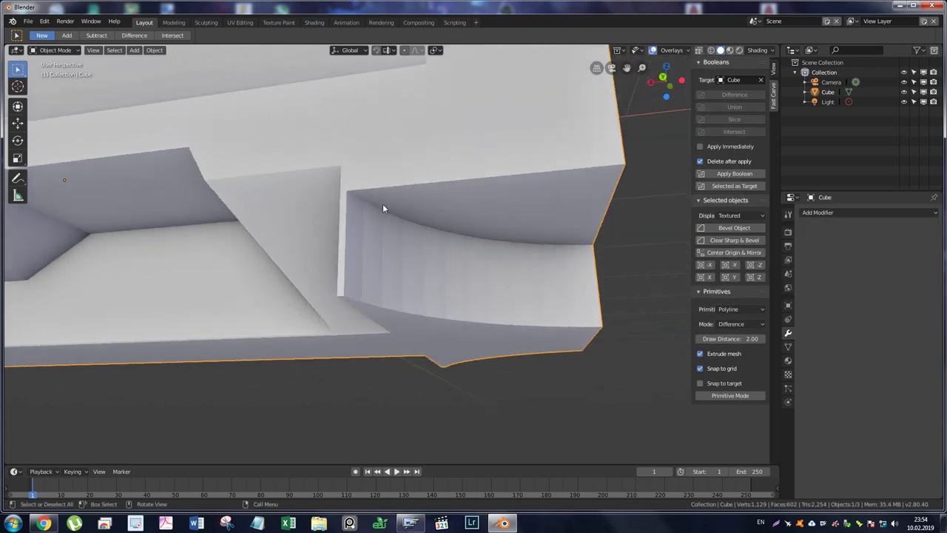
pyautogui.hotkey('ctrl', 'Tab')
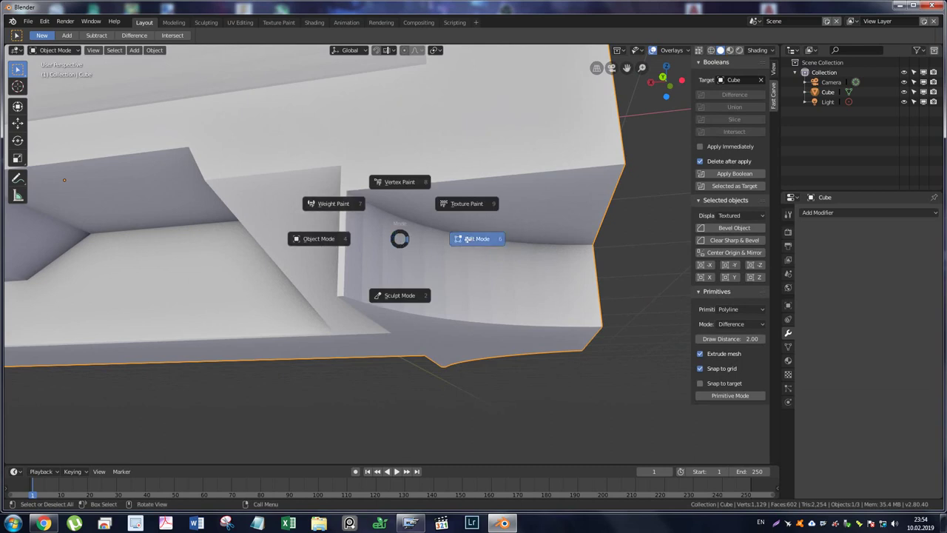
# Enter Edit Mode, deselect all, and slide the pocket vertex along X.
pyautogui.click(464, 238)
pyautogui.hotkey('alt', 'a')
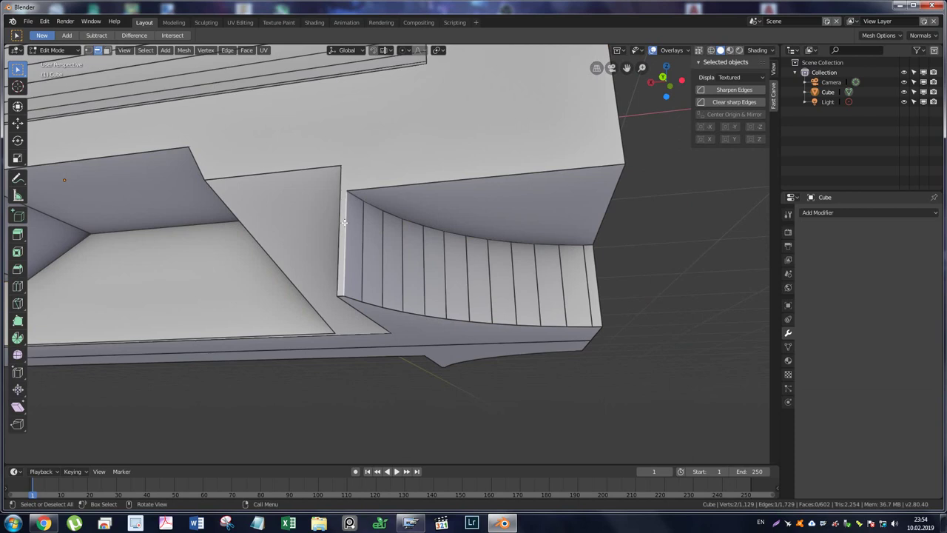
pyautogui.moveTo(382, 230); pyautogui.dragTo(388, 207, button='middle')
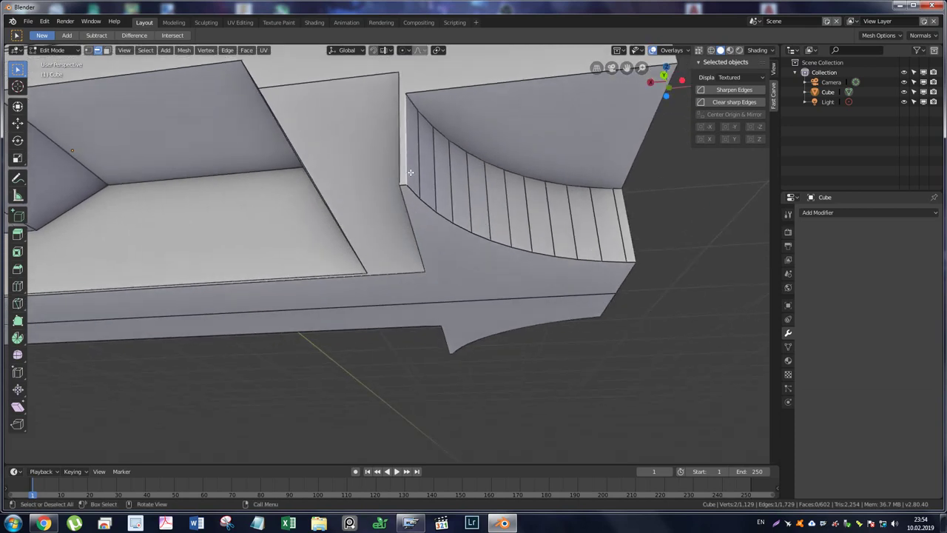
pyautogui.press('g')
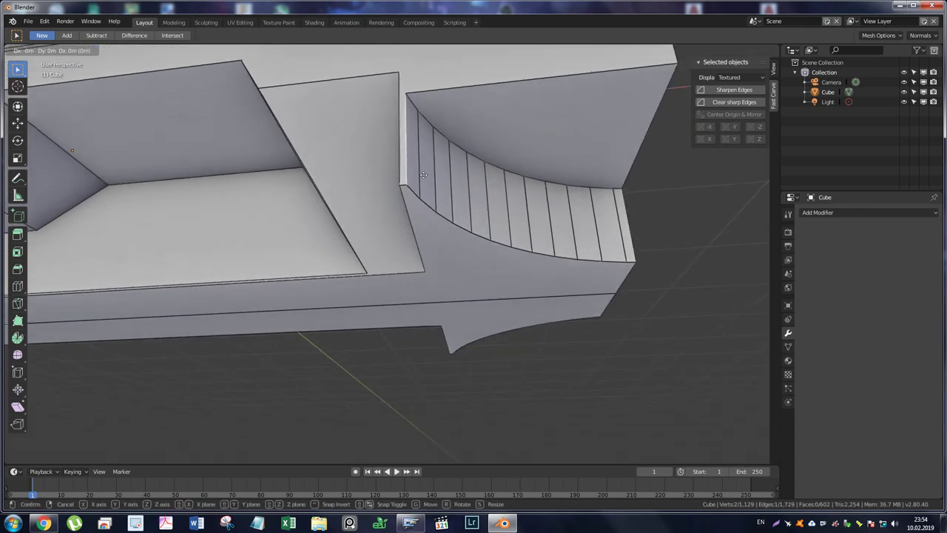
pyautogui.press('x')
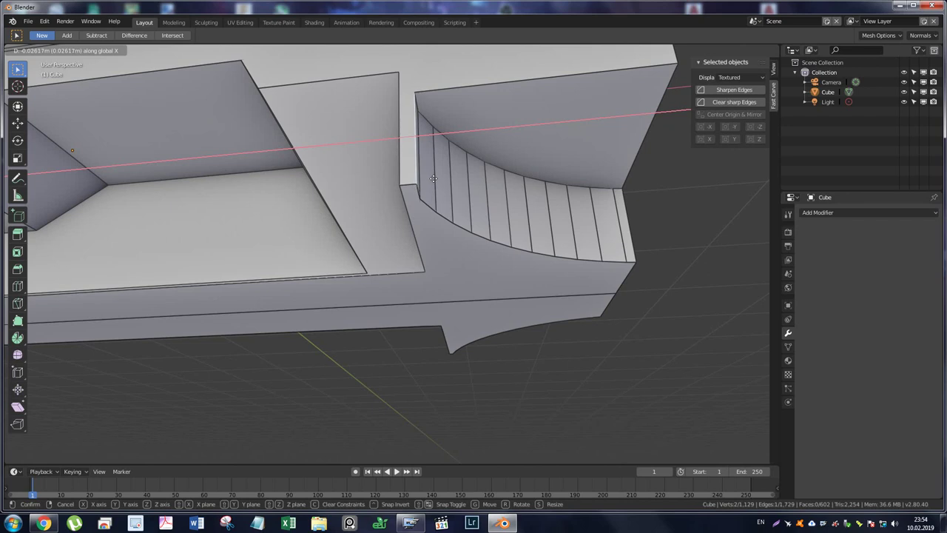
pyautogui.click(433, 178)
# Move the thin sliver face between the recesses along X.
pyautogui.moveTo(413, 166); pyautogui.dragTo(426, 177, button='middle')
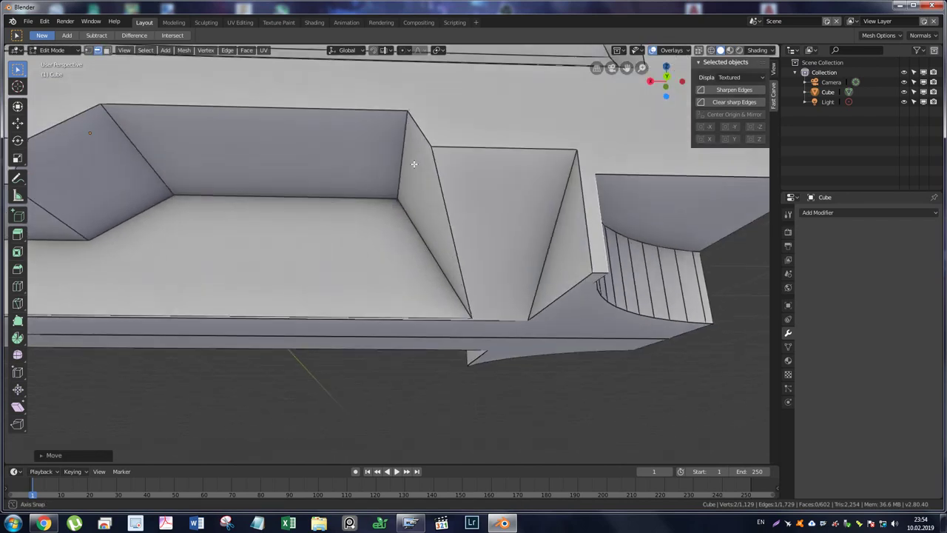
pyautogui.press('3')
pyautogui.click(495, 230)
pyautogui.press('g')
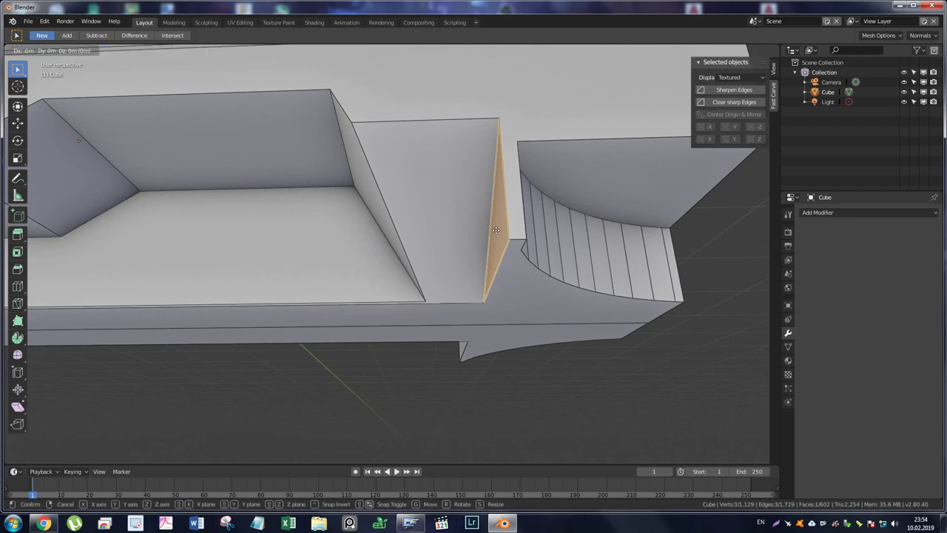
pyautogui.press('x')
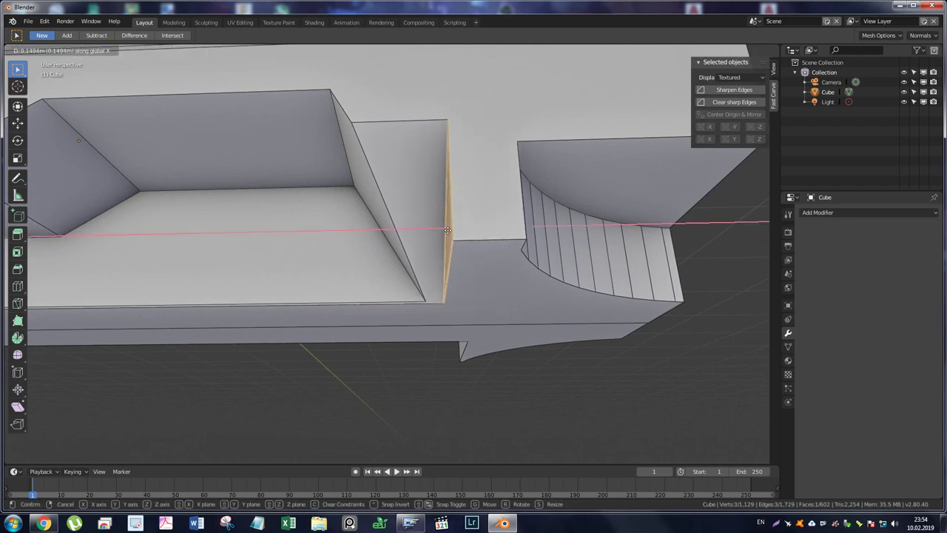
pyautogui.click(459, 232)
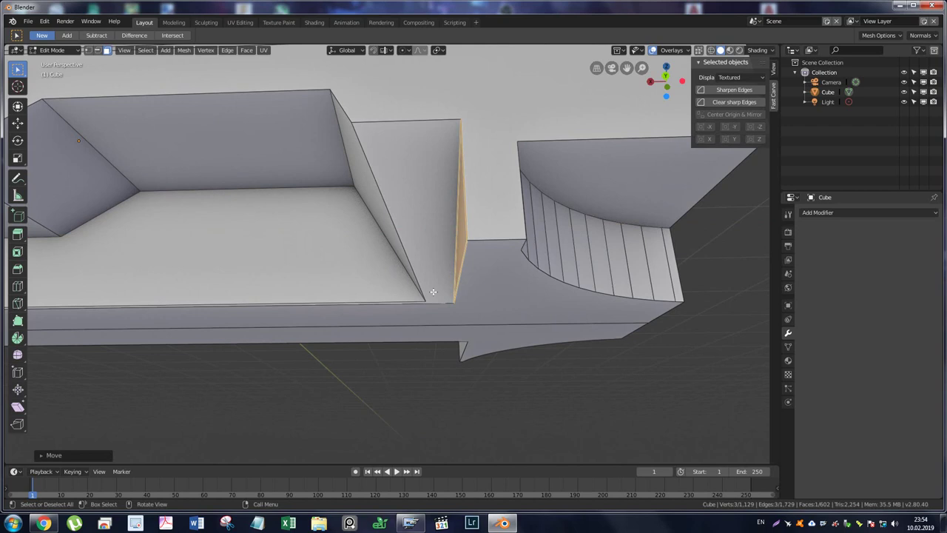
# Knife-cut a new edge from the wall's lower corner vertex.
pyautogui.press('1')
pyautogui.press('k')
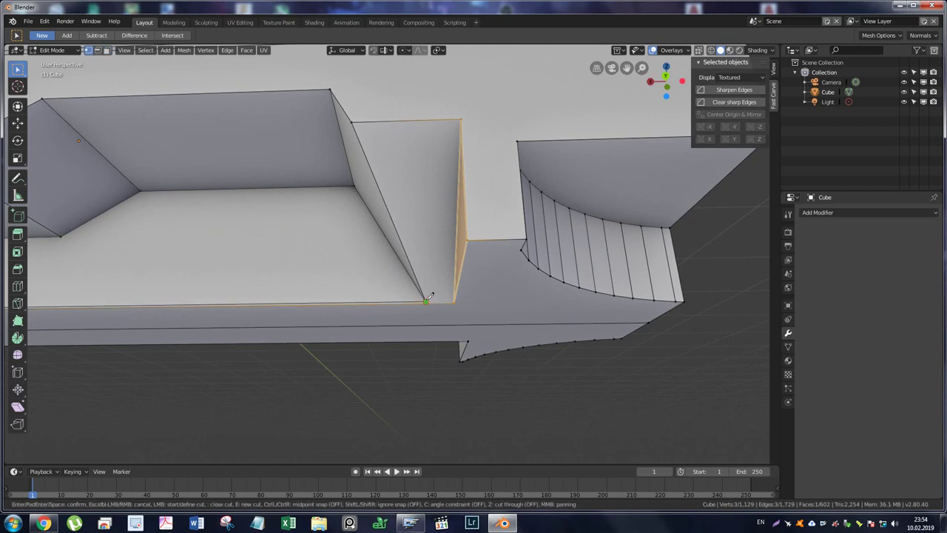
pyautogui.click(454, 299)
pyautogui.press('Return')
pyautogui.moveTo(412, 235)
pyautogui.mouseDown(button='middle')
pyautogui.moveTo(382, 254)
pyautogui.moveTo(376, 239)
pyautogui.mouseUp(button='middle')
pyautogui.scroll(-2, 382, 254)
# Select the long strip of faces along the underside lip.
pyautogui.press('3')
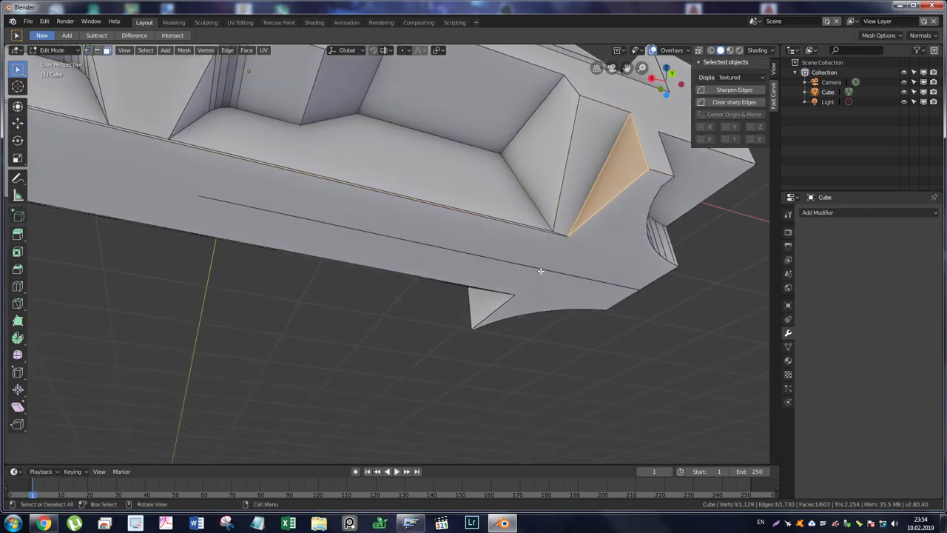
pyautogui.click(591, 253)
pyautogui.keyDown('ctrl'); pyautogui.click(532, 277); pyautogui.keyUp('ctrl')
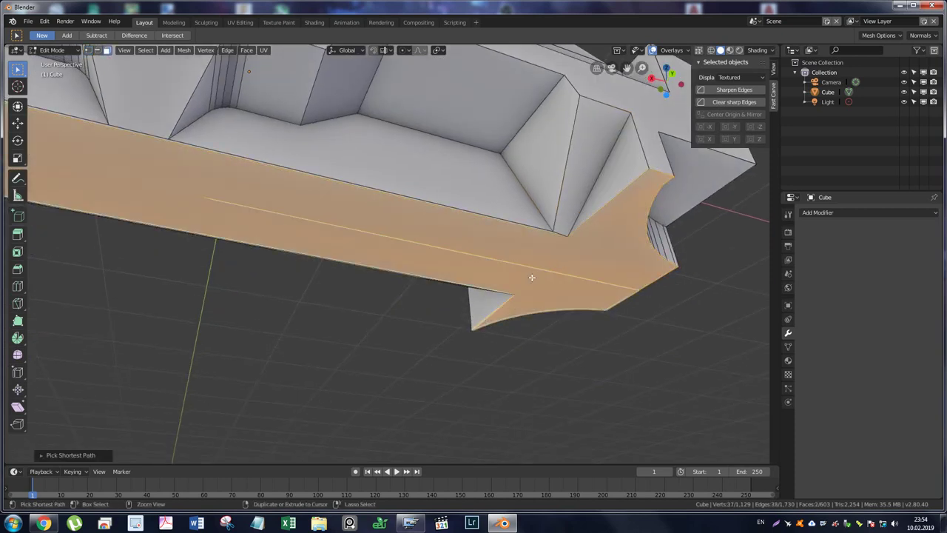
pyautogui.click(587, 254)
pyautogui.keyDown('shift'); pyautogui.click(412, 258); pyautogui.keyUp('shift')
pyautogui.moveTo(412, 258)
pyautogui.mouseDown(button='middle')
pyautogui.moveTo(232, 186)
pyautogui.moveTo(246, 198)
pyautogui.mouseUp(button='middle')
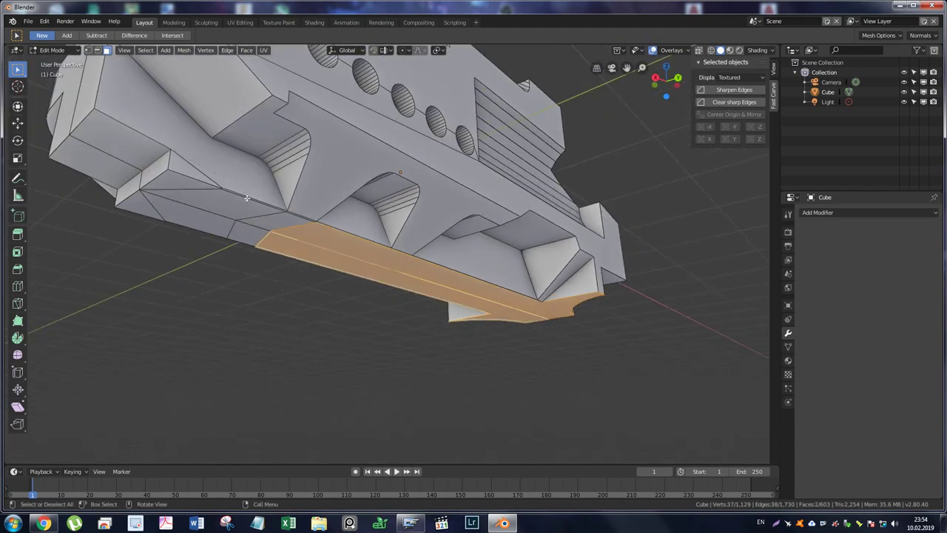
pyautogui.keyDown('shift'); pyautogui.click(255, 222); pyautogui.keyUp('shift')
pyautogui.keyDown('shift'); pyautogui.click(218, 203); pyautogui.keyUp('shift')
pyautogui.keyDown('shift'); pyautogui.click(181, 180); pyautogui.keyUp('shift')
pyautogui.keyDown('shift'); pyautogui.click(134, 217); pyautogui.keyUp('shift')
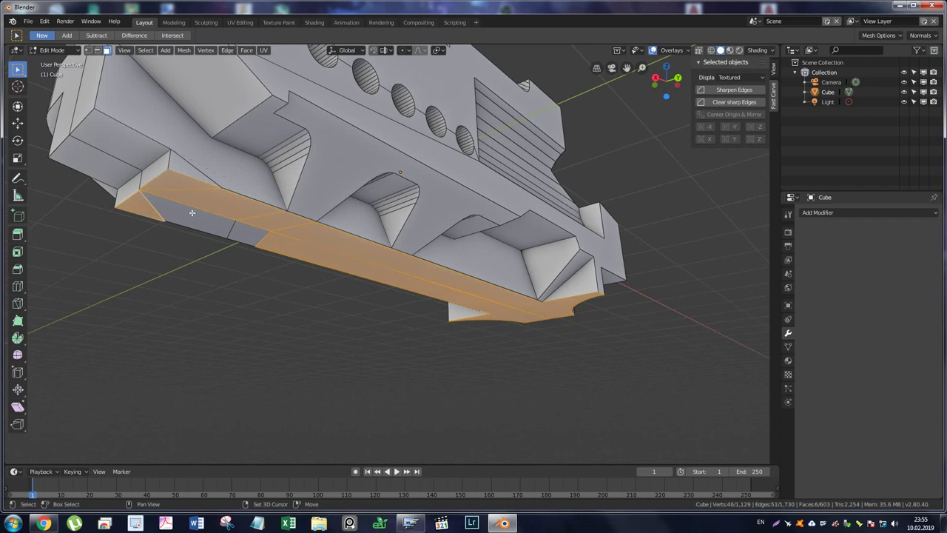
pyautogui.keyDown('shift'); pyautogui.click(227, 226); pyautogui.keyUp('shift')
pyautogui.keyDown('shift'); pyautogui.click(249, 235); pyautogui.keyUp('shift')
# Lower the strip about 0.168 m along Z and return to Object Mode.
pyautogui.press('g')
pyautogui.press('z')
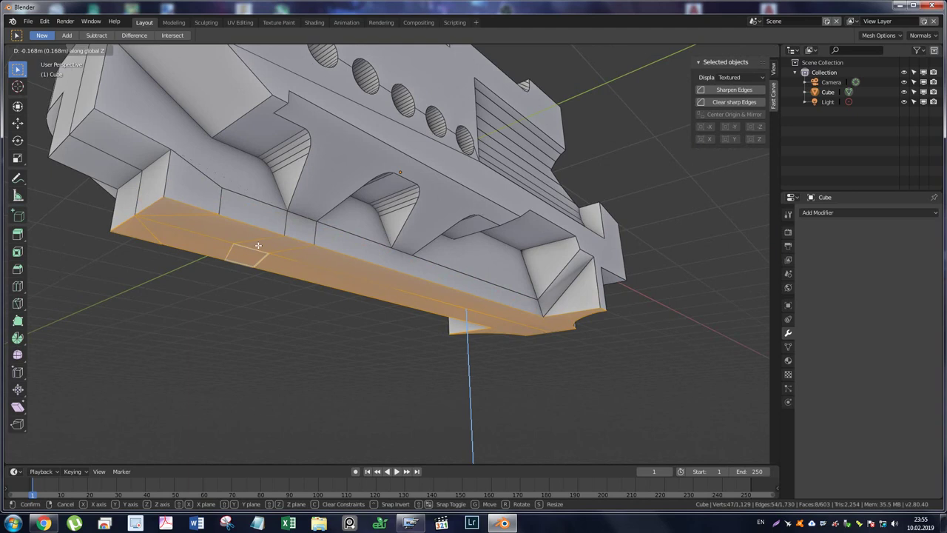
pyautogui.click(258, 245)
pyautogui.moveTo(259, 245)
pyautogui.mouseDown(button='middle')
pyautogui.moveTo(323, 246)
pyautogui.moveTo(333, 226)
pyautogui.mouseUp(button='middle')
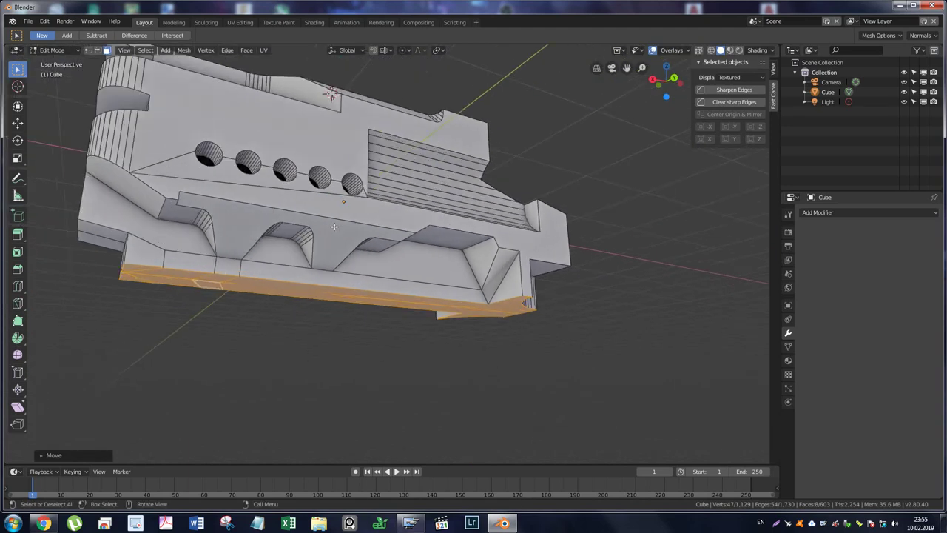
pyautogui.hotkey('ctrl', 'Tab')
pyautogui.click(247, 331)
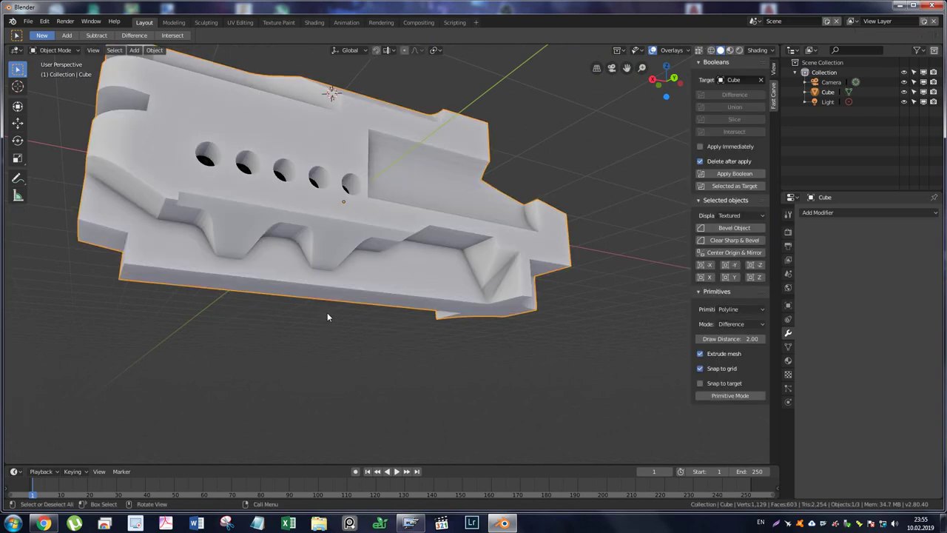
# Add a bevel to the gun part, widen it, and orbit to inspect the result.
pyautogui.click(744, 229)
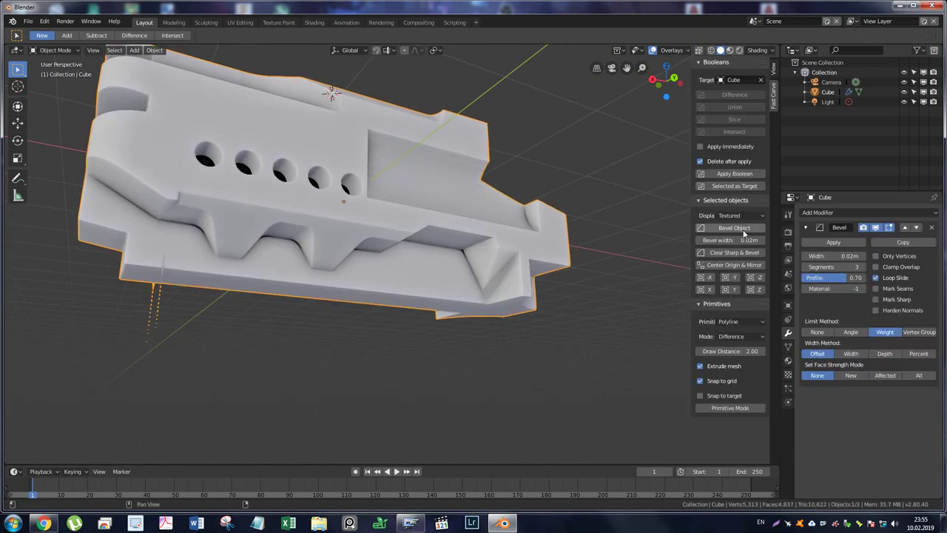
pyautogui.moveTo(751, 239)
pyautogui.mouseDown()
pyautogui.moveTo(773, 240)
pyautogui.moveTo(755, 239)
pyautogui.mouseUp()
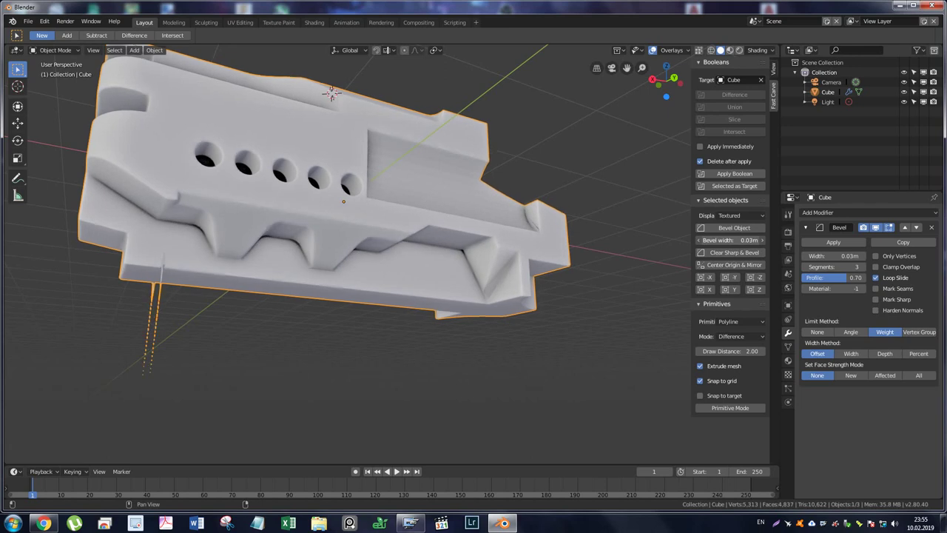
pyautogui.moveTo(481, 222); pyautogui.dragTo(424, 205, button='middle')
pyautogui.moveTo(375, 219)
pyautogui.mouseDown(button='middle')
pyautogui.moveTo(503, 210)
pyautogui.moveTo(428, 210)
pyautogui.moveTo(467, 203)
pyautogui.moveTo(448, 206)
pyautogui.moveTo(435, 191)
pyautogui.moveTo(635, 190)
pyautogui.mouseUp(button='middle')
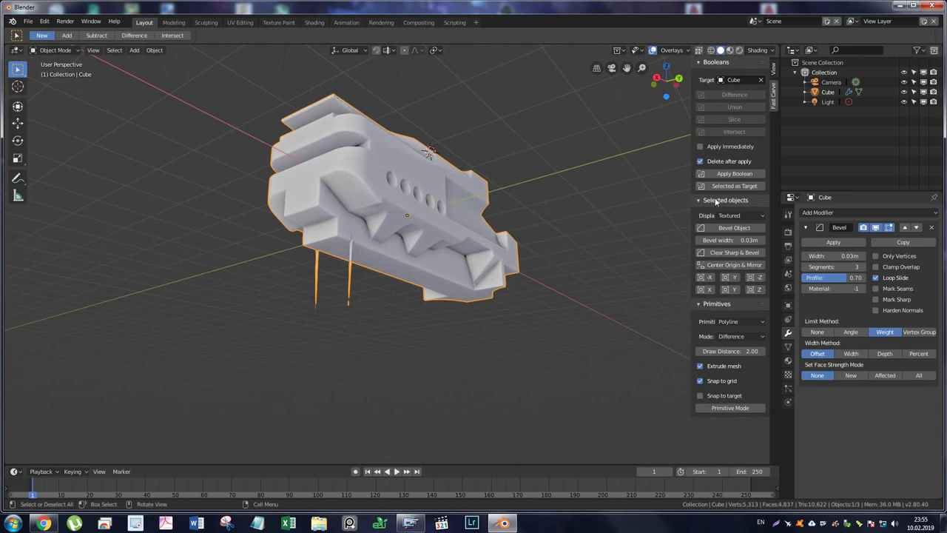
pyautogui.scroll(5, 333, 236)
# Remove the Bevel modifier from the gun part and enter Edit Mode.
pyautogui.hotkey('ctrl', 'Tab')
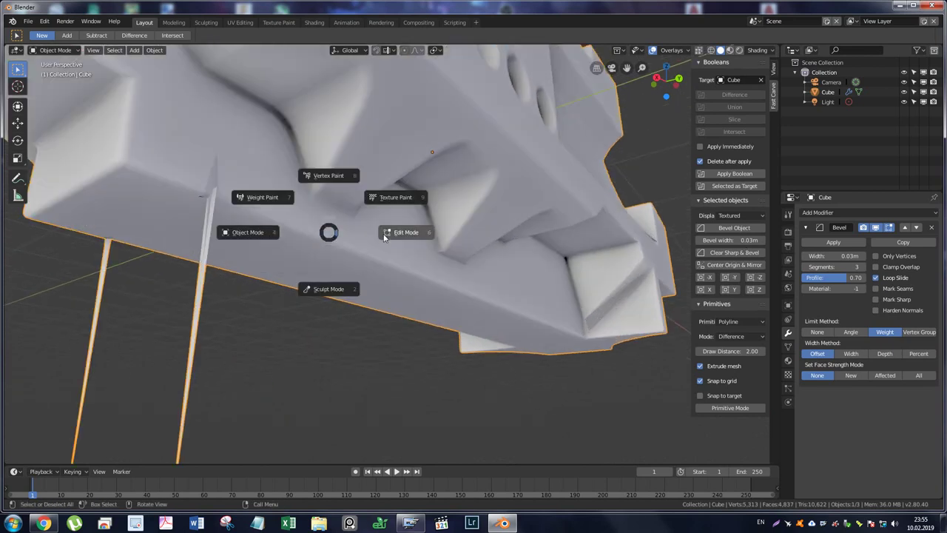
pyautogui.click(378, 236)
pyautogui.hotkey('ctrl', 'Tab')
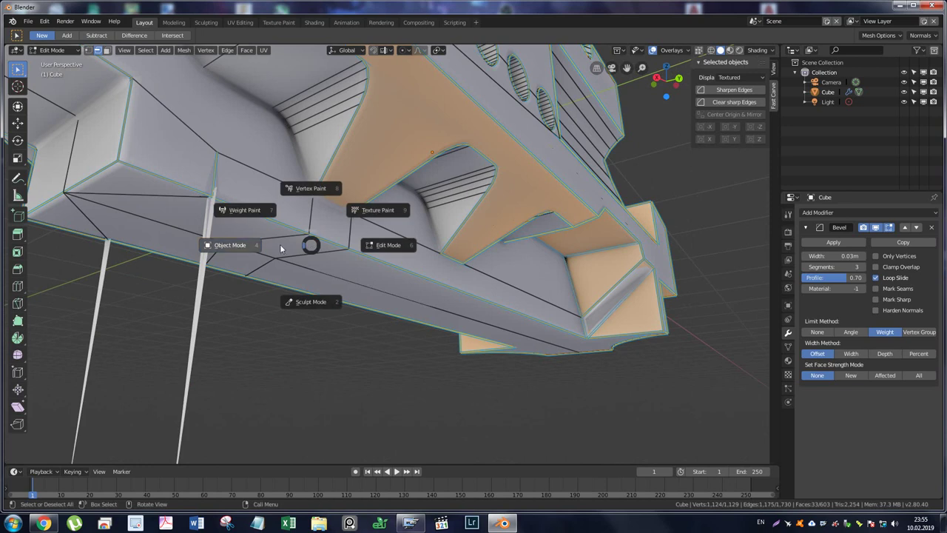
pyautogui.click(231, 244)
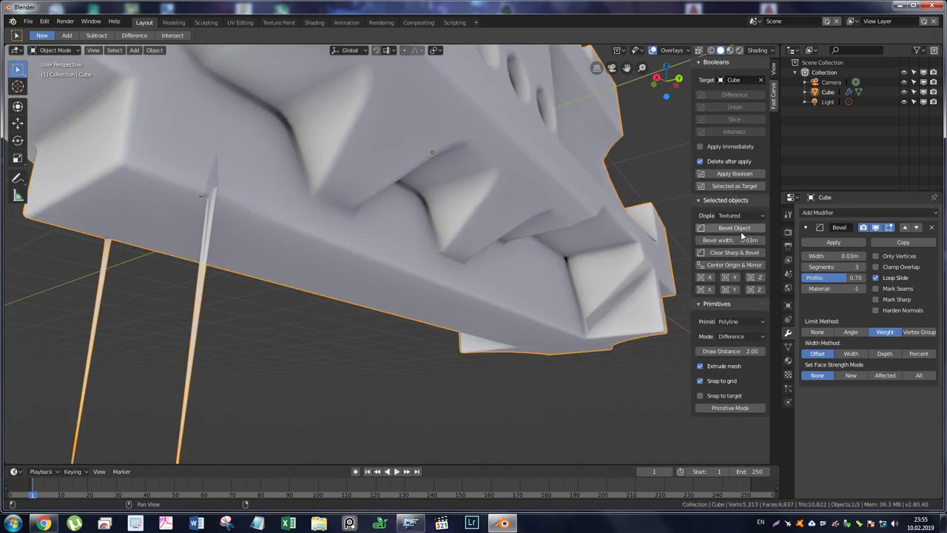
pyautogui.click(729, 252)
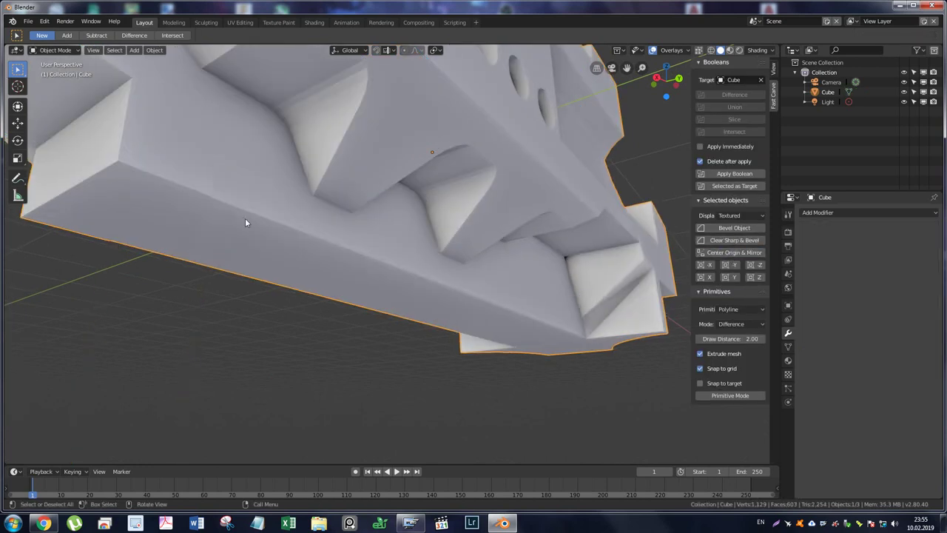
pyautogui.hotkey('ctrl', 'Tab')
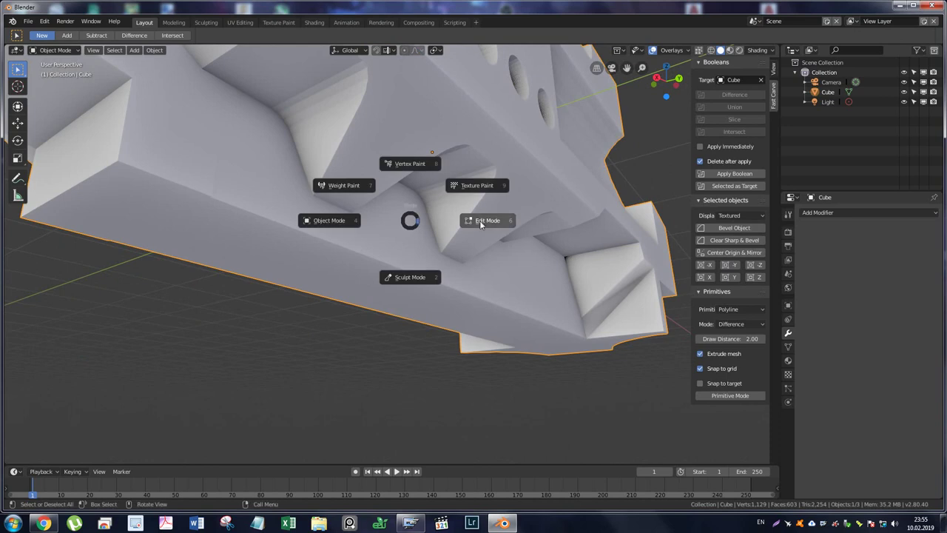
pyautogui.click(478, 220)
# Inspect the underside topology by selecting the linked mesh and a single edge vertex.
pyautogui.moveTo(266, 227); pyautogui.dragTo(224, 193, button='middle')
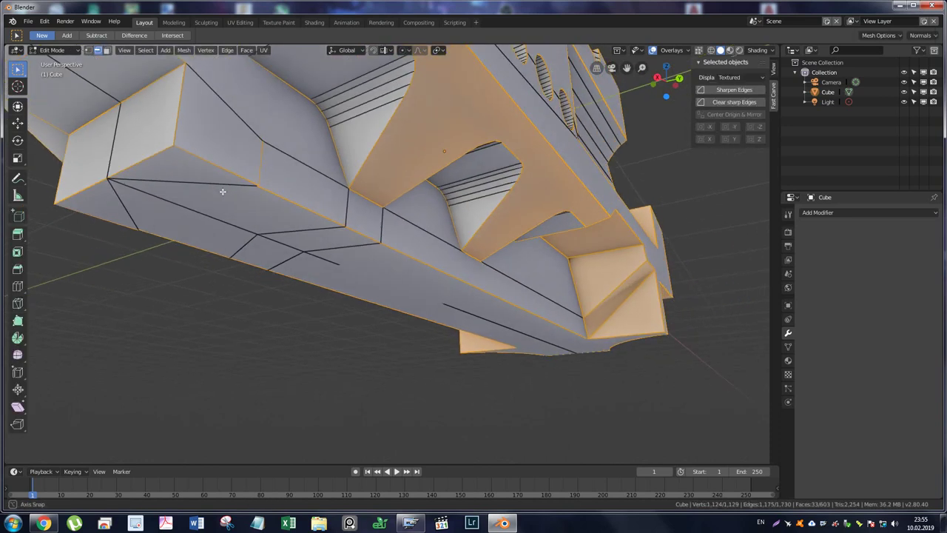
pyautogui.scroll(2, 226, 191)
pyautogui.press('l')
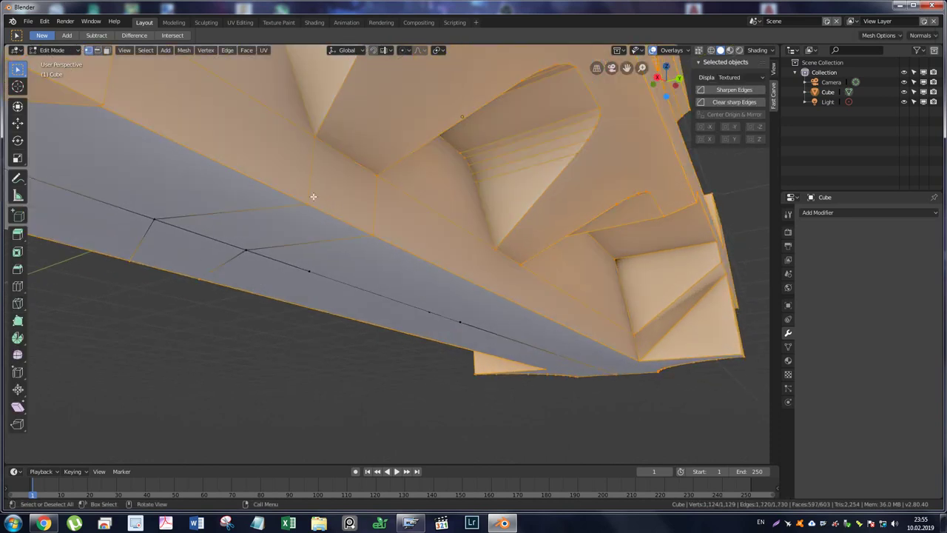
pyautogui.scroll(-1, 313, 196)
pyautogui.click(267, 187)
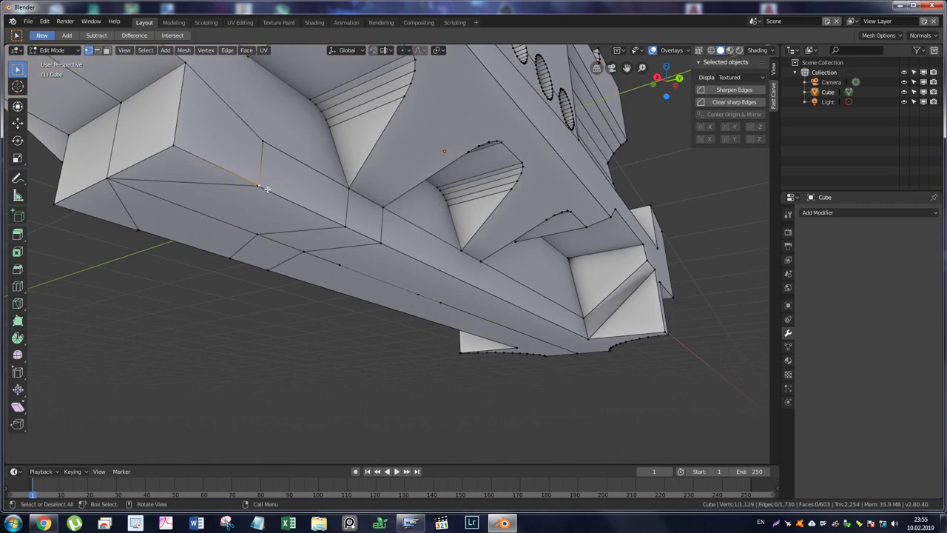
pyautogui.scroll(2, 255, 189)
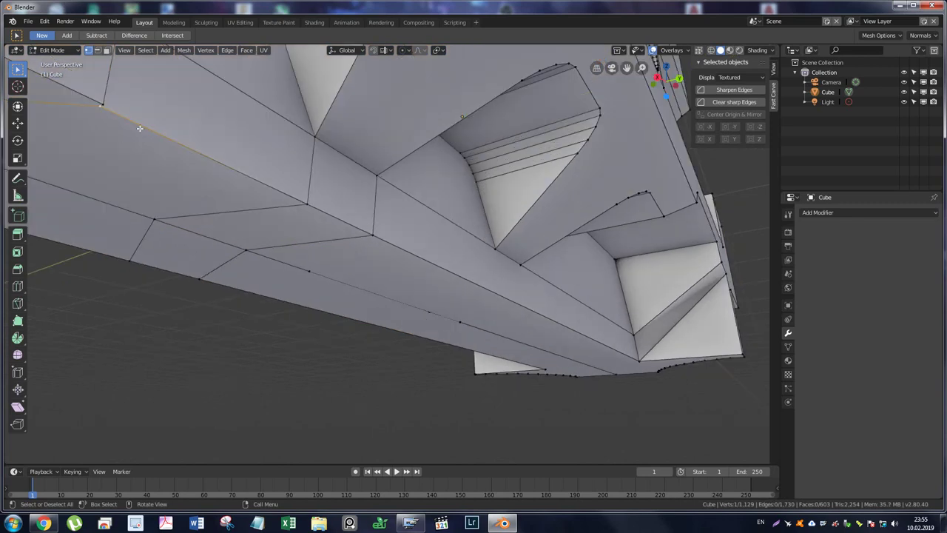
pyautogui.press('l')
# Test a Ctrl+B bevel, undo it, and return to Edit Mode with the selection cleared.
pyautogui.press('Tab')
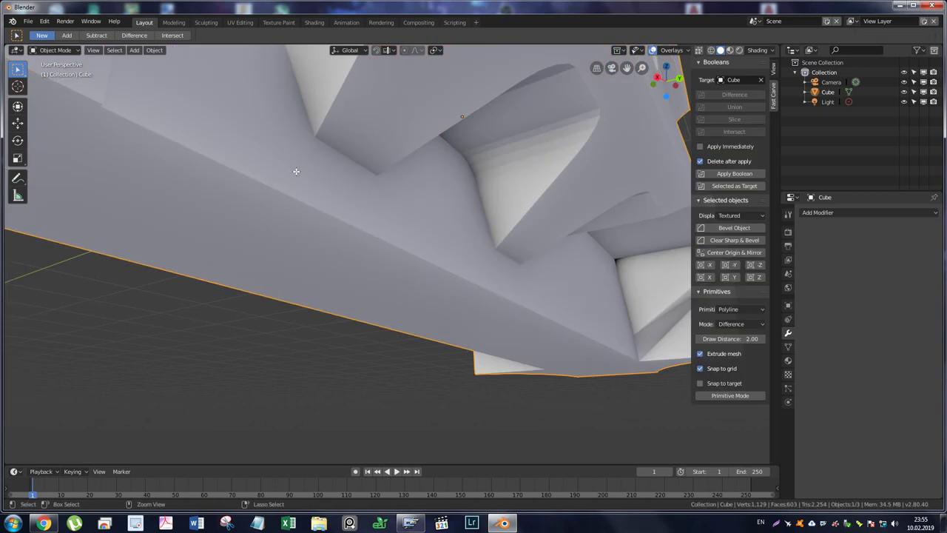
pyautogui.hotkey('ctrl', 'b')
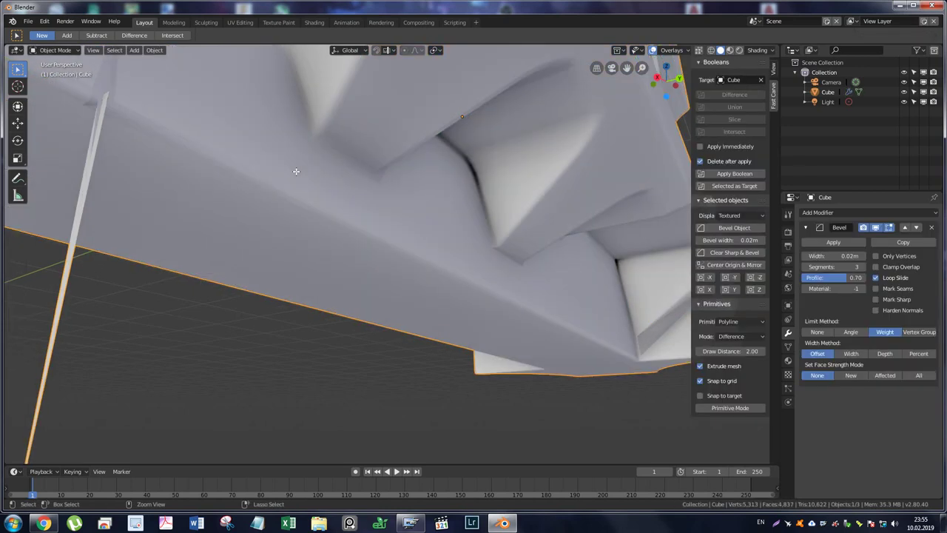
pyautogui.hotkey('ctrl', 'z')
pyautogui.press('Tab')
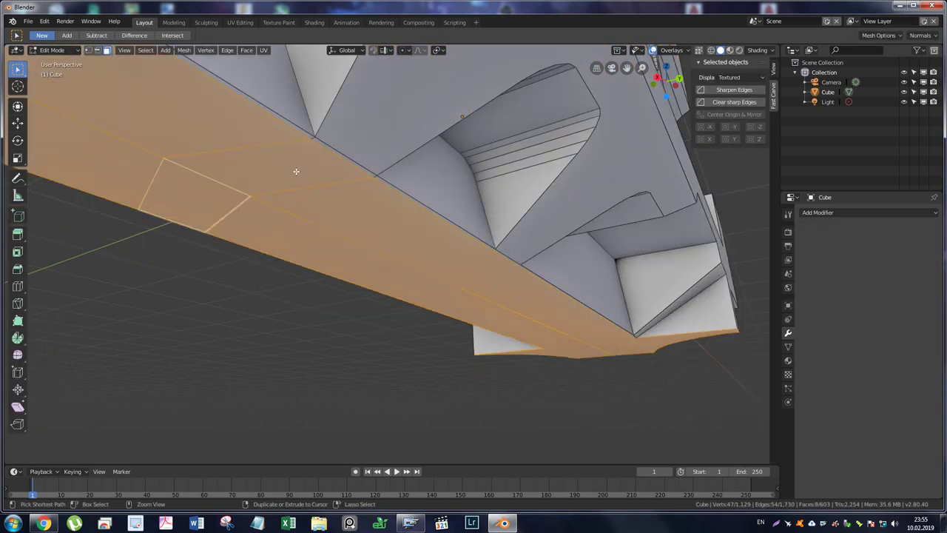
pyautogui.click(251, 267)
pyautogui.moveTo(237, 120); pyautogui.dragTo(237, 129, button='middle')
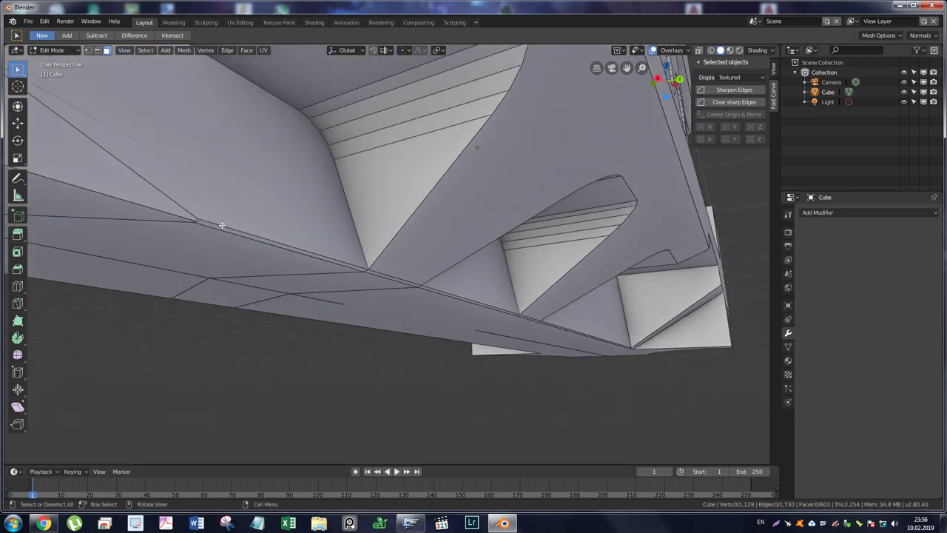
pyautogui.scroll(-5, 224, 208)
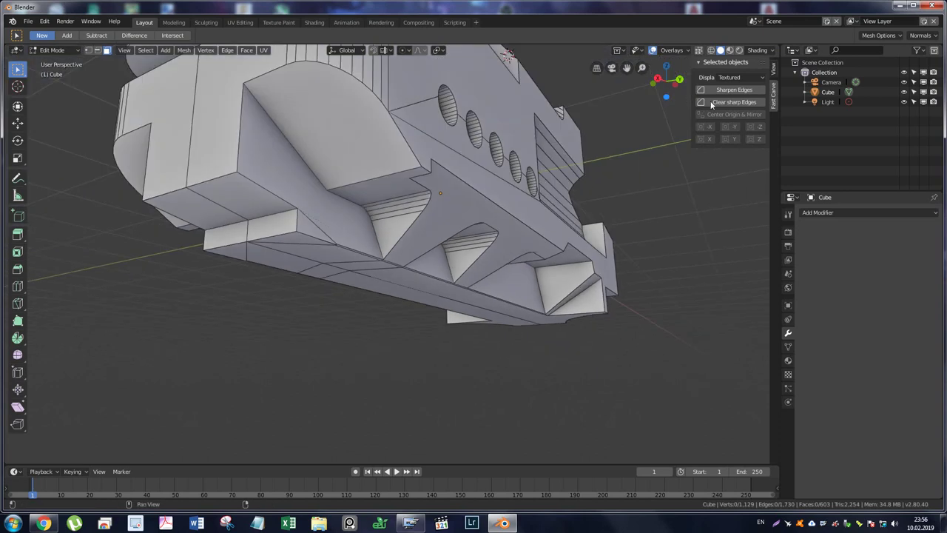
# Look over the mesh from the Front and Right orthographic views.
pyautogui.keyDown('alt'); pyautogui.moveTo(545, 189); pyautogui.dragTo(422, 222, button='middle'); pyautogui.keyUp('alt')
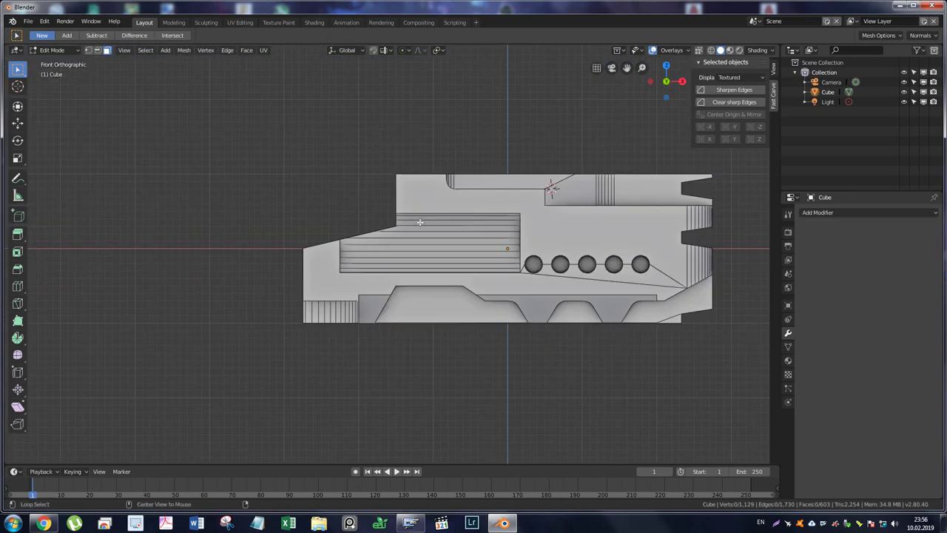
pyautogui.keyDown('alt'); pyautogui.moveTo(576, 245); pyautogui.dragTo(539, 240, button='middle'); pyautogui.keyUp('alt')
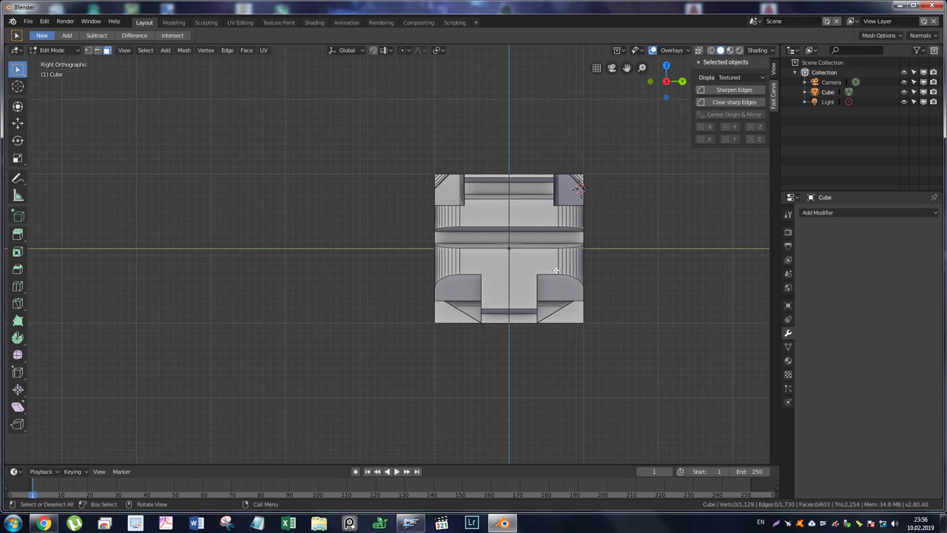
pyautogui.moveTo(597, 293)
pyautogui.keyDown('shift'); pyautogui.mouseDown(button='middle')
pyautogui.moveTo(446, 241)
pyautogui.moveTo(419, 217)
pyautogui.moveTo(441, 215)
pyautogui.mouseUp(button='middle'); pyautogui.keyUp('shift')
pyautogui.scroll(2, 446, 240)
pyautogui.scroll(-2, 435, 221)
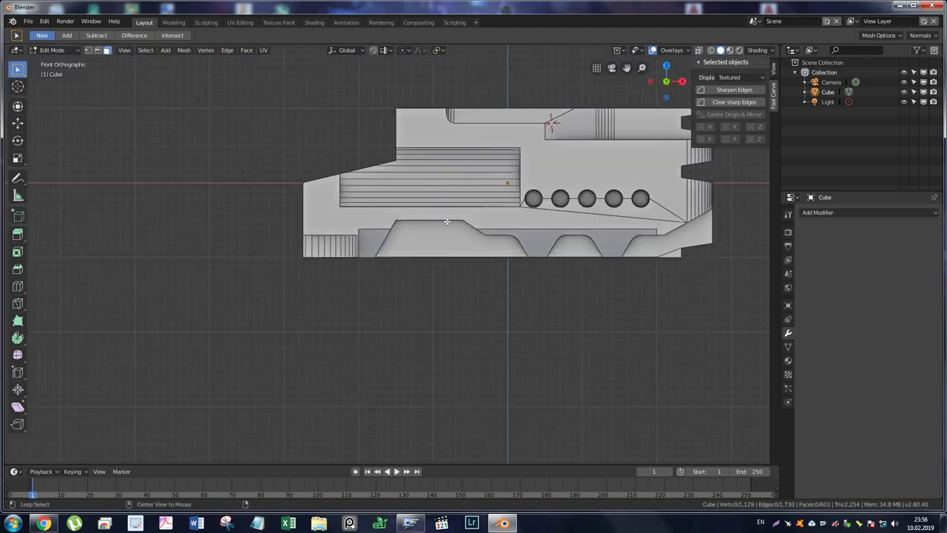
pyautogui.keyDown('alt'); pyautogui.moveTo(385, 223); pyautogui.dragTo(403, 222, button='middle'); pyautogui.keyUp('alt')
pyautogui.scroll(5, 404, 222)
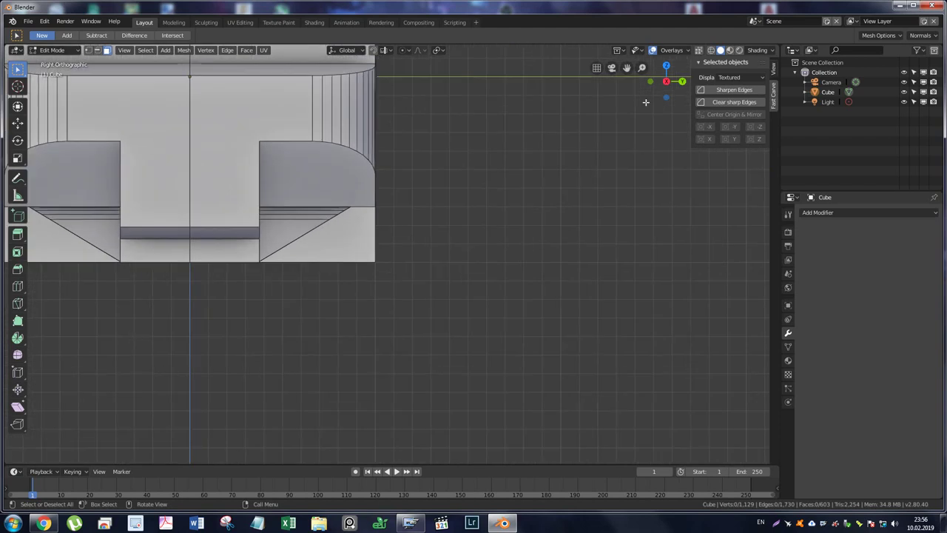
# Select a vertical edge loop, then switch the part back to Object Mode.
pyautogui.keyDown('alt'); pyautogui.click(326, 124); pyautogui.keyUp('alt')
pyautogui.hotkey('ctrl', 'Tab')
pyautogui.click(255, 126)
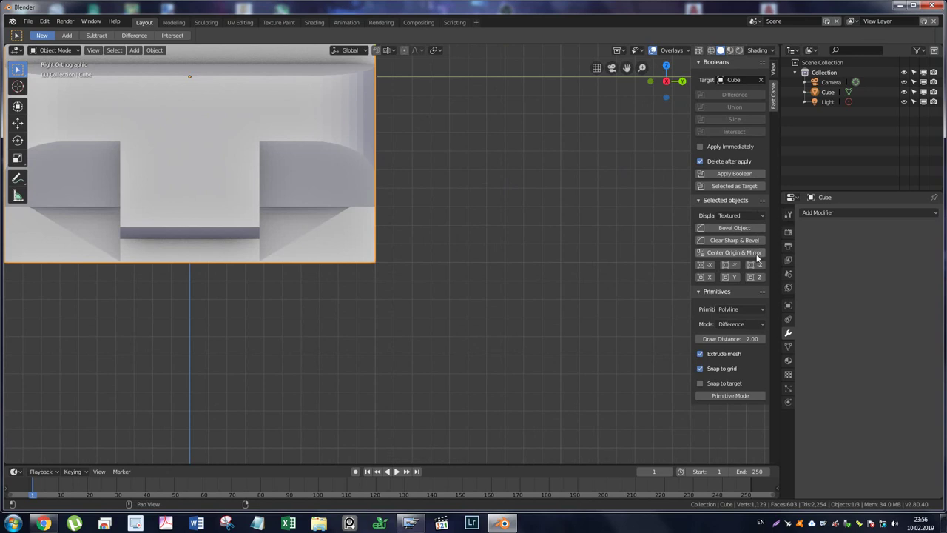
# Draw a rectangular polyline cutter just below the gun part in Primitive Mode.
pyautogui.click(731, 394)
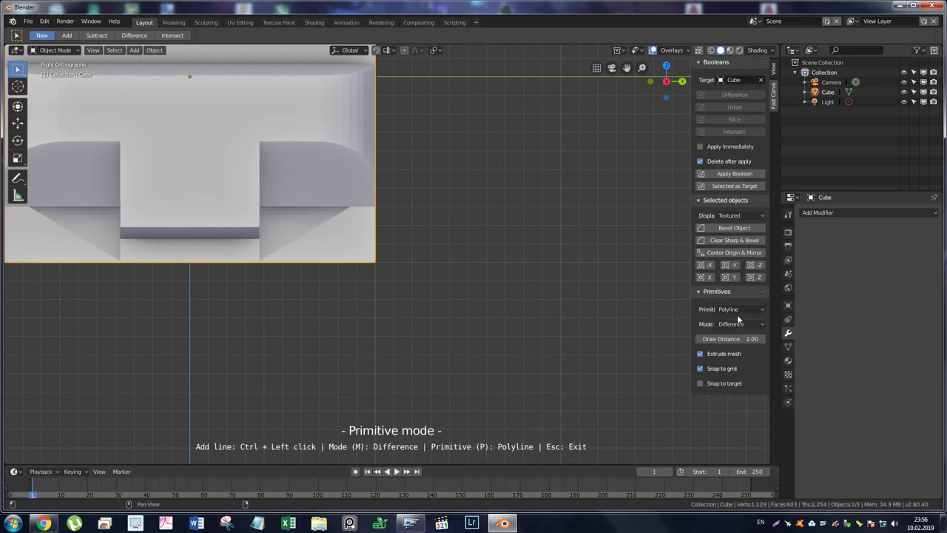
pyautogui.keyDown('ctrl'); pyautogui.click(227, 298); pyautogui.keyUp('ctrl')
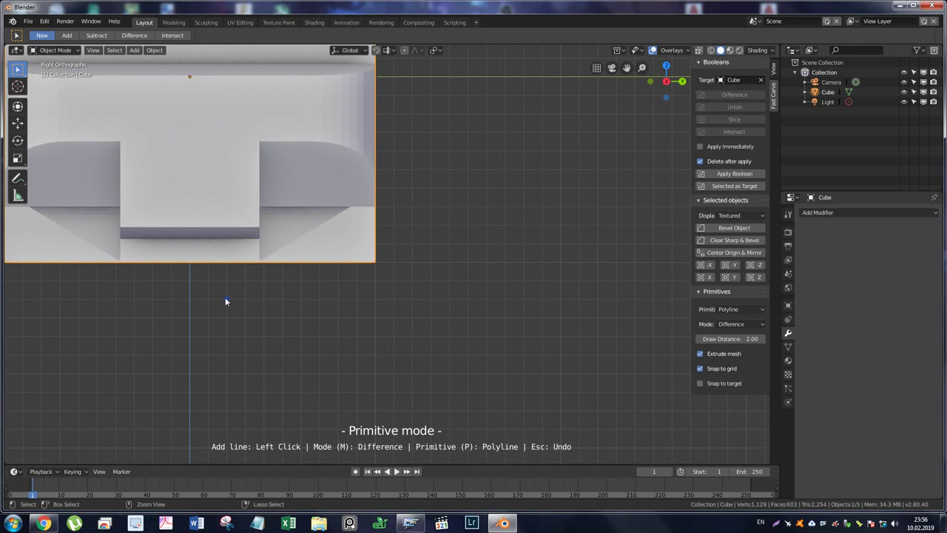
pyautogui.click(229, 249)
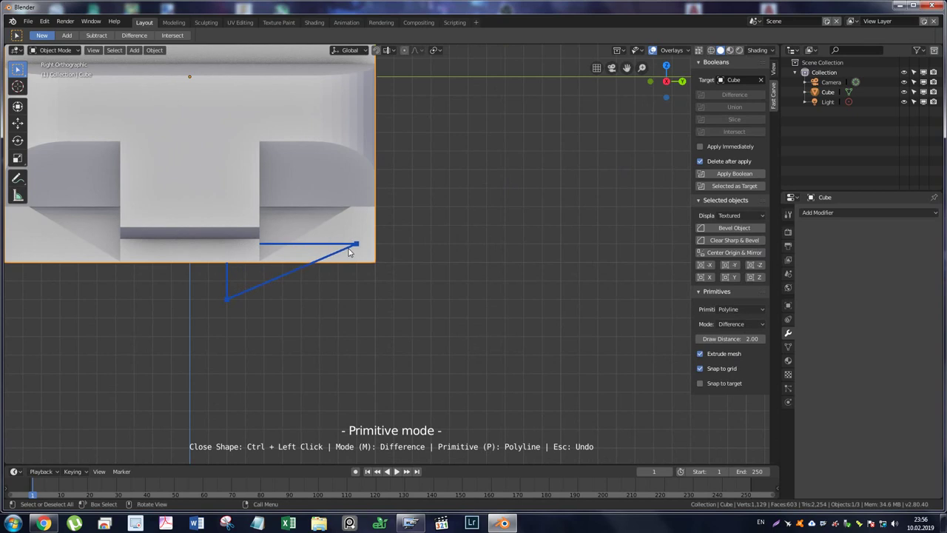
pyautogui.click(390, 250)
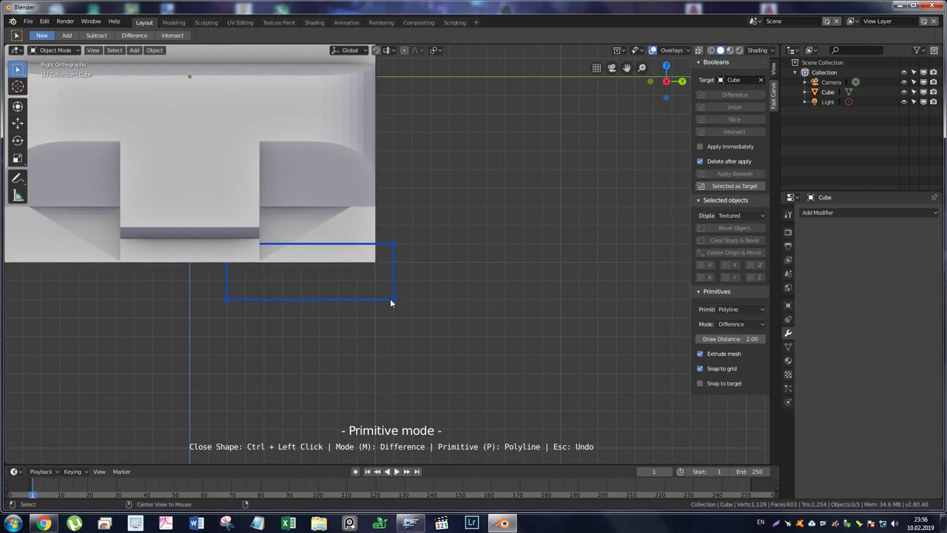
pyautogui.click(391, 300)
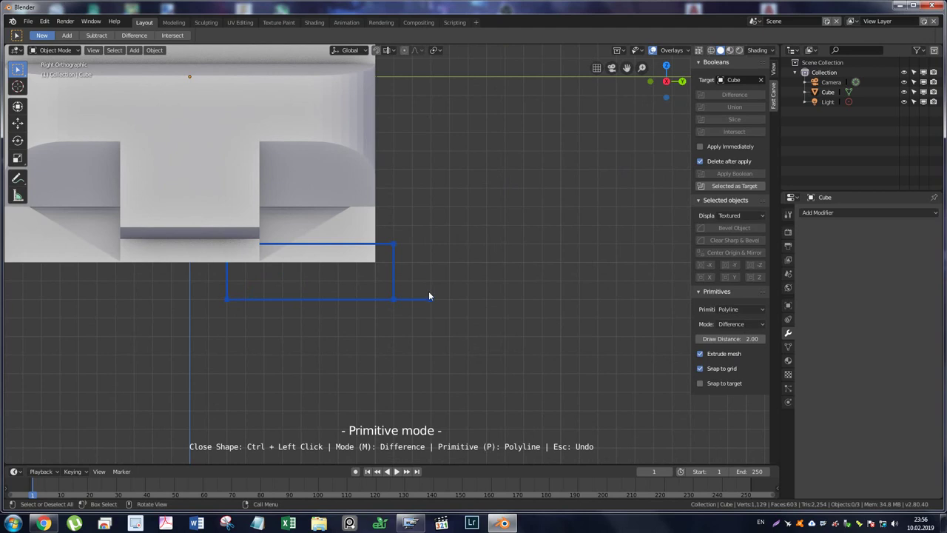
pyautogui.keyDown('ctrl'); pyautogui.click(370, 299); pyautogui.keyUp('ctrl')
pyautogui.scroll(1, 422, 264)
pyautogui.moveTo(417, 270)
pyautogui.mouseDown(button='middle')
pyautogui.moveTo(299, 263)
pyautogui.moveTo(342, 236)
pyautogui.mouseUp(button='middle')
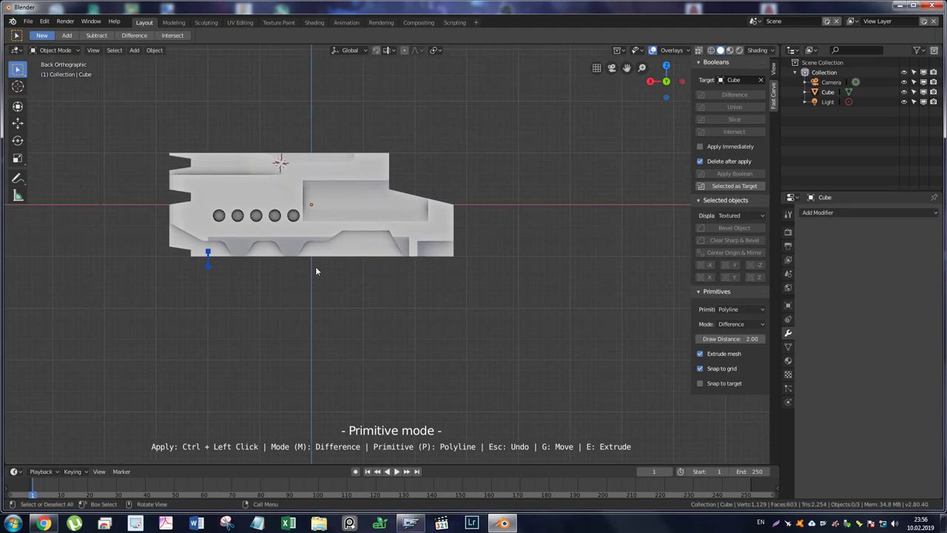
# Extrude the cutter along the bottom edge, subtract it from the Cube, and apply the boolean.
pyautogui.click(180, 265)
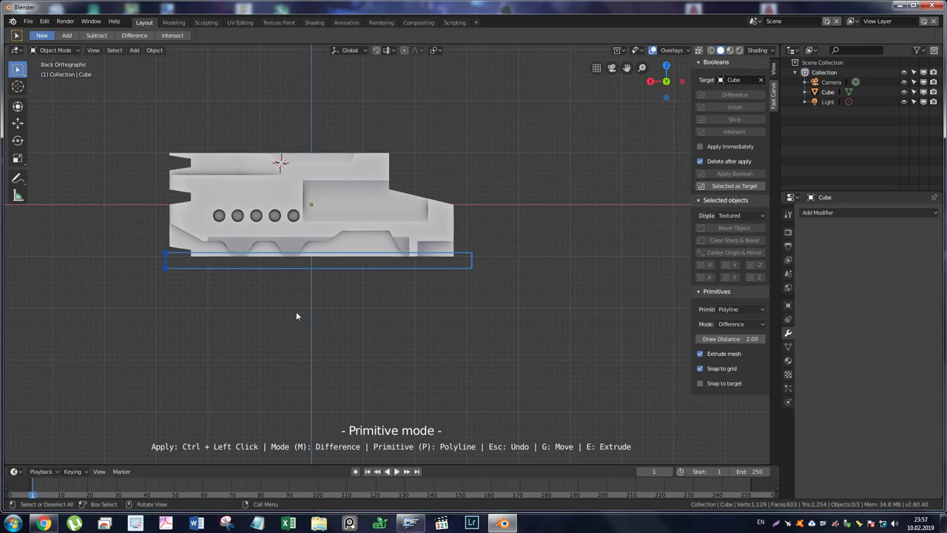
pyautogui.moveTo(346, 271); pyautogui.dragTo(384, 258, button='middle')
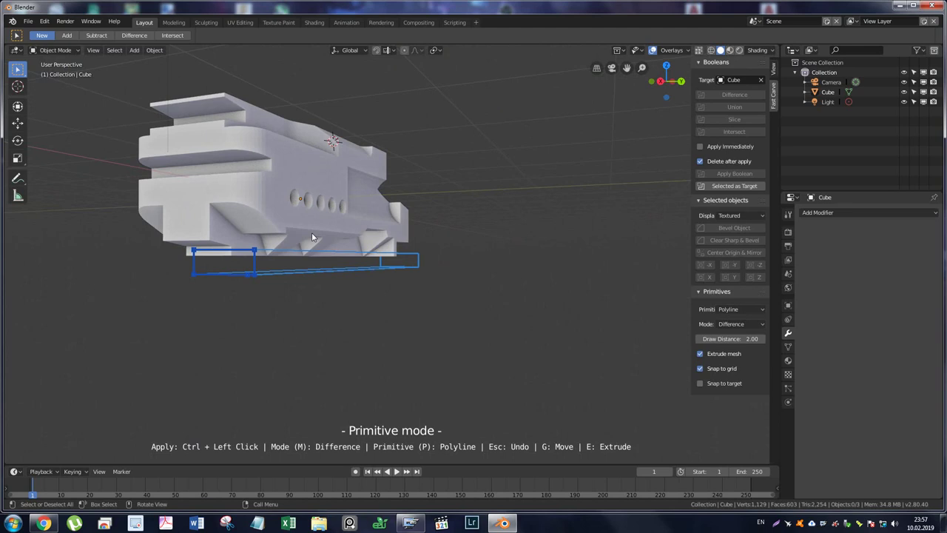
pyautogui.click(293, 219)
pyautogui.keyDown('ctrl'); pyautogui.click(273, 231); pyautogui.keyUp('ctrl')
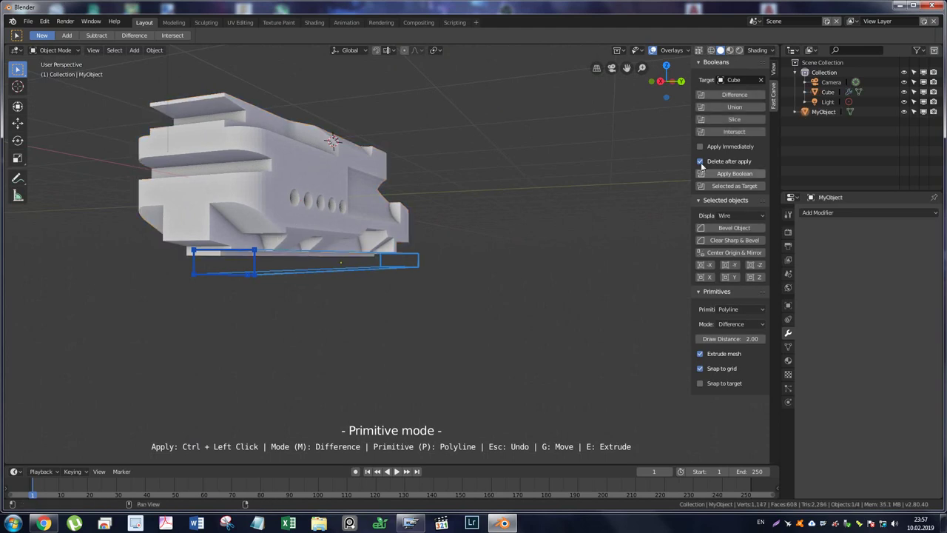
pyautogui.keyDown('ctrl'); pyautogui.click(463, 290); pyautogui.keyUp('ctrl')
pyautogui.click(740, 175)
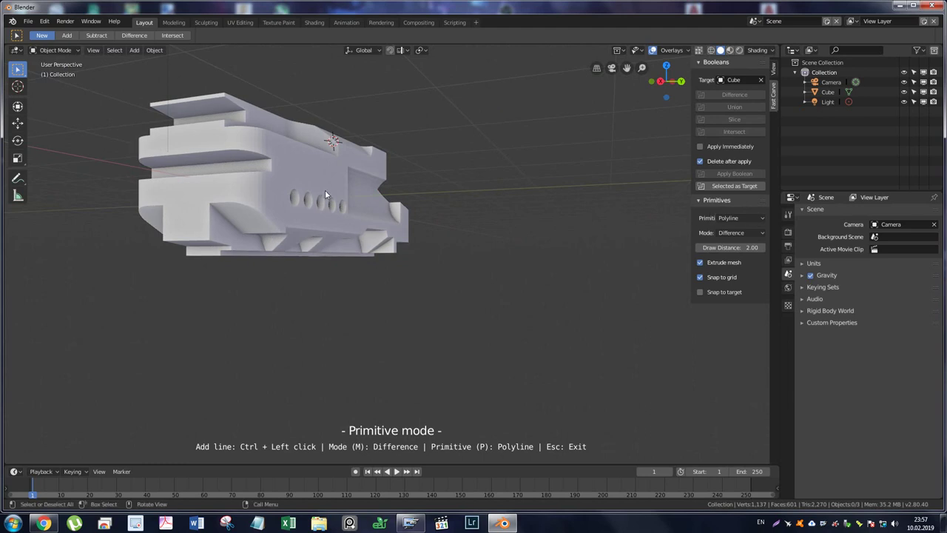
pyautogui.click(730, 265)
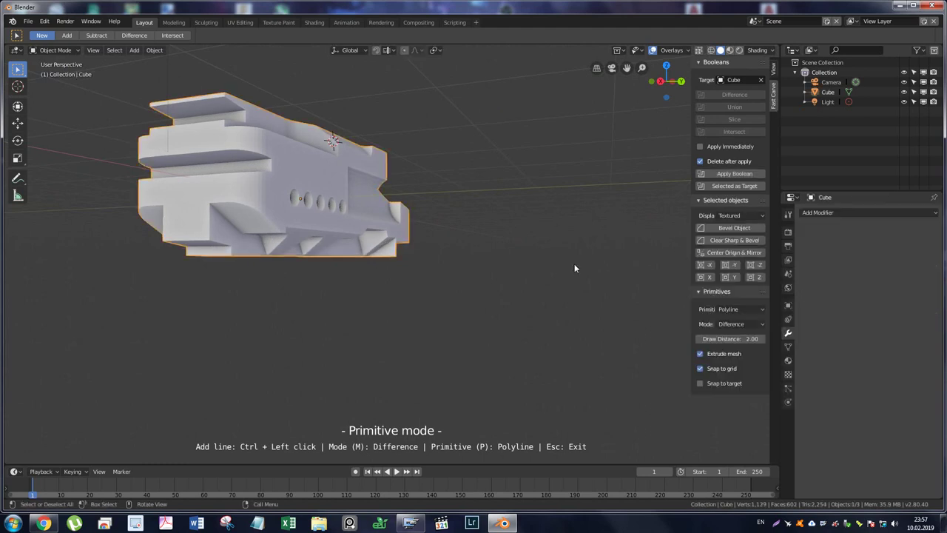
# Bevel the Cube's edges at 0.02 m with 3 segments, then inspect it under darker shading.
pyautogui.click(729, 277)
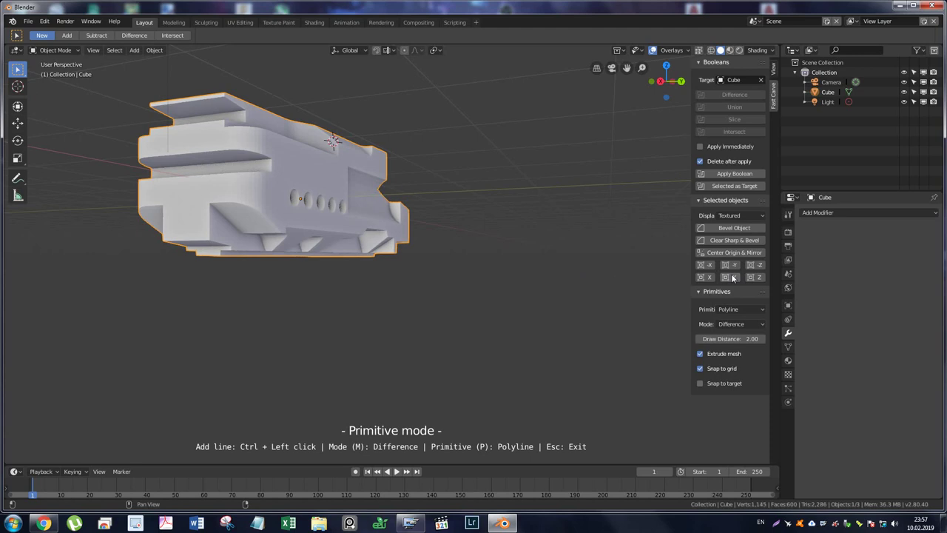
pyautogui.moveTo(363, 236); pyautogui.dragTo(393, 244, button='middle')
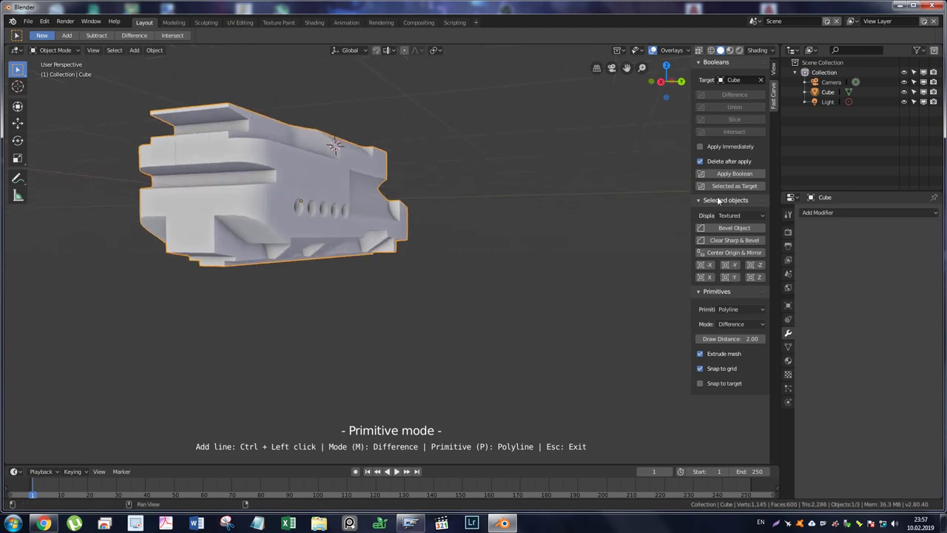
pyautogui.click(735, 228)
pyautogui.moveTo(316, 201)
pyautogui.mouseDown(button='middle')
pyautogui.moveTo(290, 186)
pyautogui.moveTo(332, 197)
pyautogui.moveTo(205, 211)
pyautogui.moveTo(182, 229)
pyautogui.moveTo(223, 217)
pyautogui.mouseUp(button='middle')
pyautogui.scroll(5, 288, 217)
pyautogui.moveTo(288, 218)
pyautogui.mouseDown(button='middle')
pyautogui.moveTo(280, 173)
pyautogui.moveTo(247, 195)
pyautogui.moveTo(254, 183)
pyautogui.moveTo(427, 248)
pyautogui.mouseUp(button='middle')
pyautogui.scroll(3, 427, 248)
pyautogui.moveTo(419, 205)
pyautogui.mouseDown(button='middle')
pyautogui.moveTo(446, 192)
pyautogui.moveTo(412, 212)
pyautogui.mouseUp(button='middle')
pyautogui.scroll(-3, 432, 192)
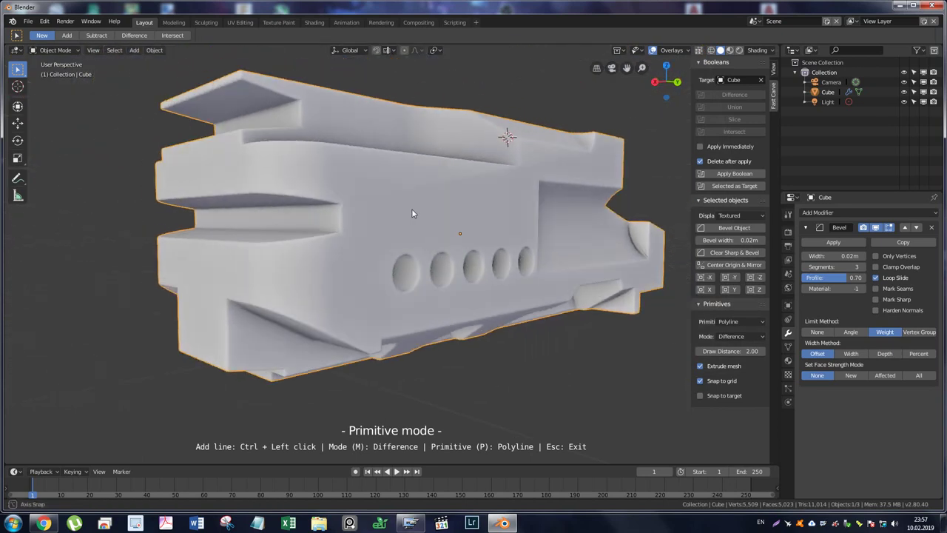
pyautogui.click(739, 50)
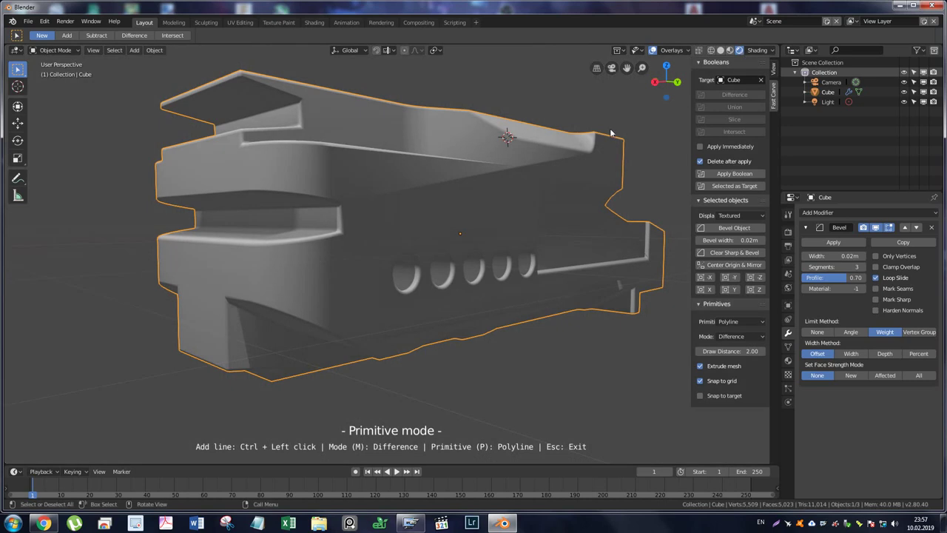
pyautogui.scroll(3, 564, 121)
pyautogui.moveTo(564, 121)
pyautogui.mouseDown(button='middle')
pyautogui.moveTo(773, 90)
pyautogui.moveTo(772, 275)
pyautogui.mouseUp(button='middle')
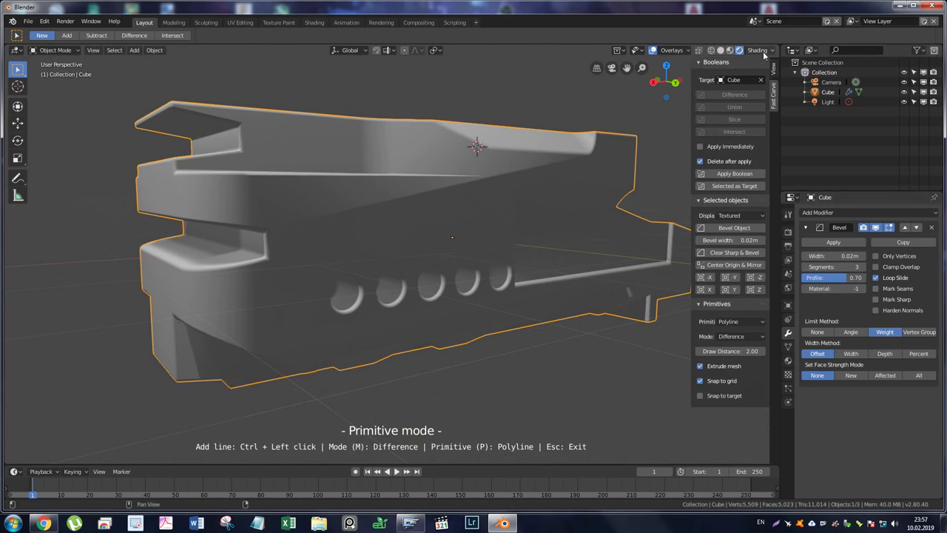
# Make the Cube's material base colour blue, with metallic 0.661 and roughness about 0.206.
pyautogui.click(788, 360)
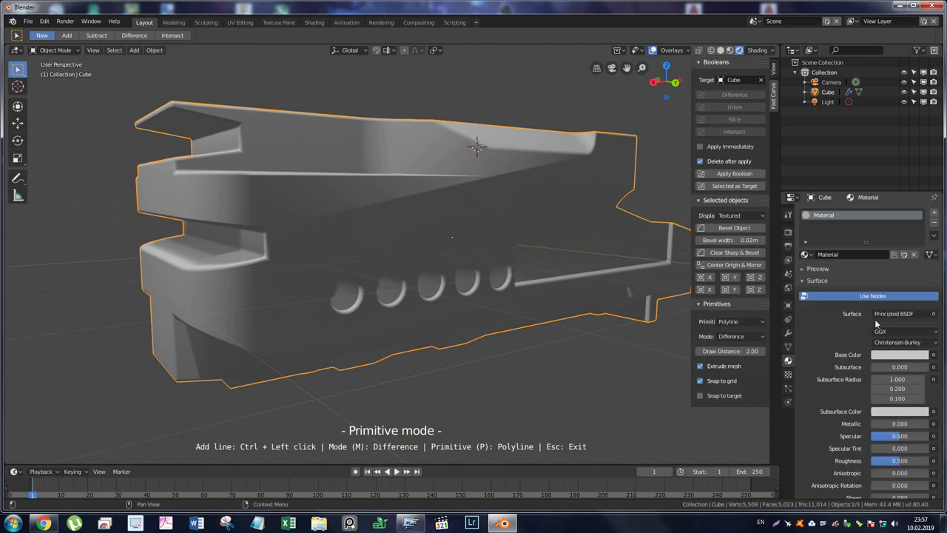
pyautogui.click(897, 356)
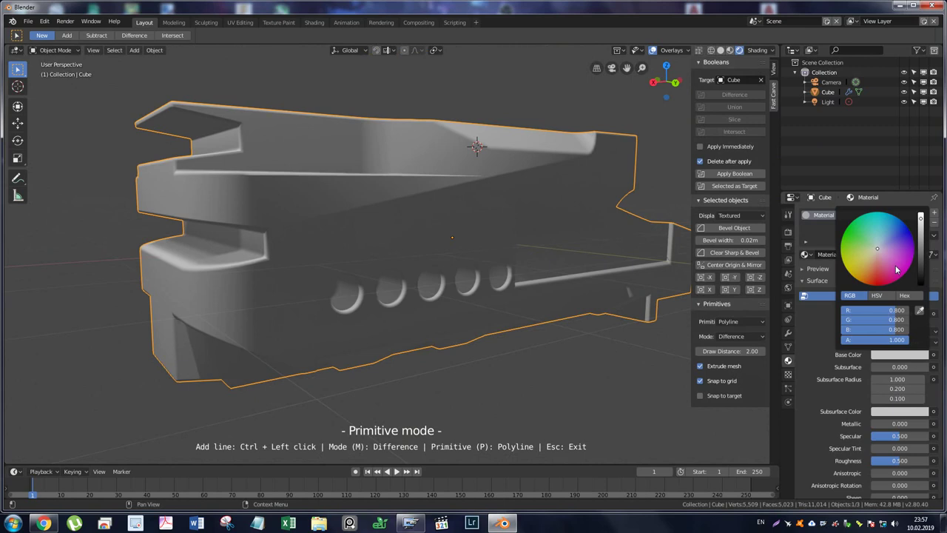
pyautogui.click(897, 239)
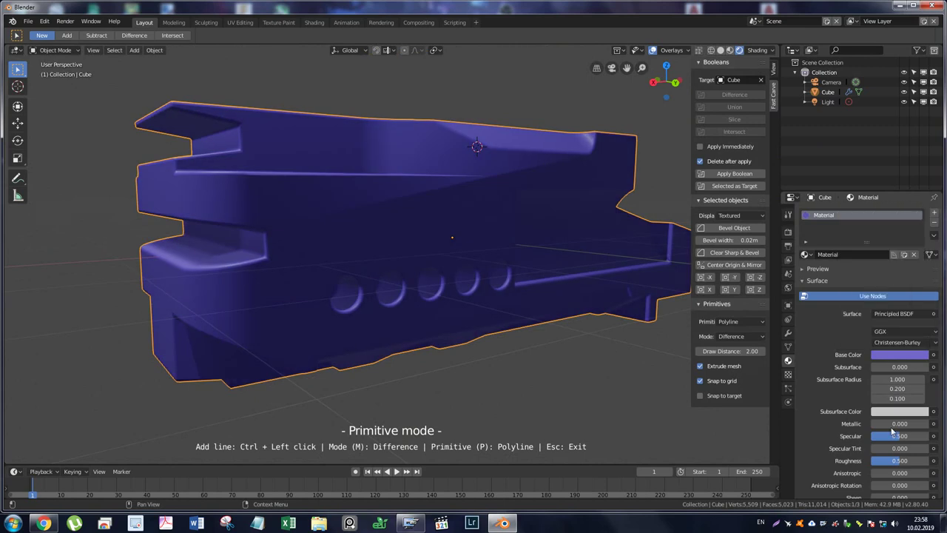
pyautogui.moveTo(898, 423); pyautogui.dragTo(910, 423)
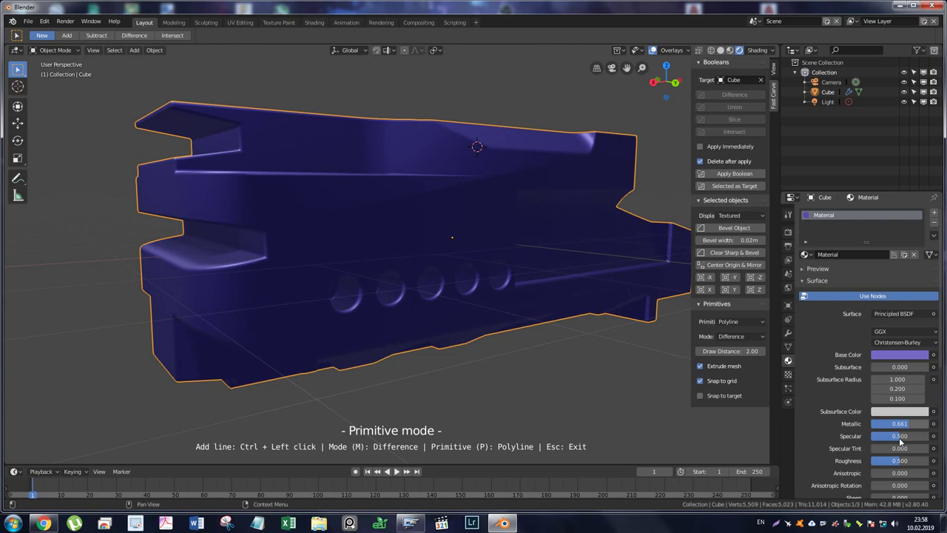
pyautogui.moveTo(899, 461)
pyautogui.mouseDown()
pyautogui.moveTo(872, 461)
pyautogui.moveTo(884, 460)
pyautogui.mouseUp()
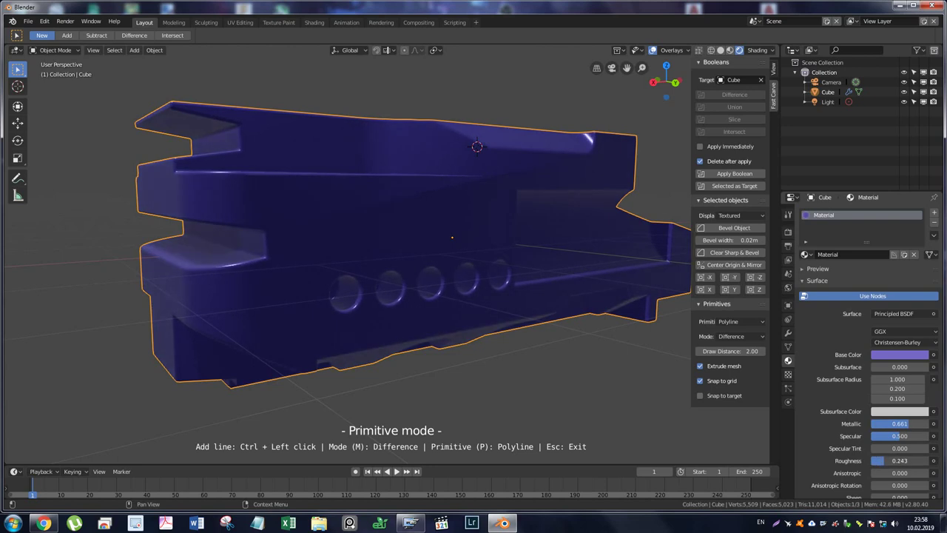
# Adjust the viewport shading and overlay options and orbit around the part.
pyautogui.click(756, 51)
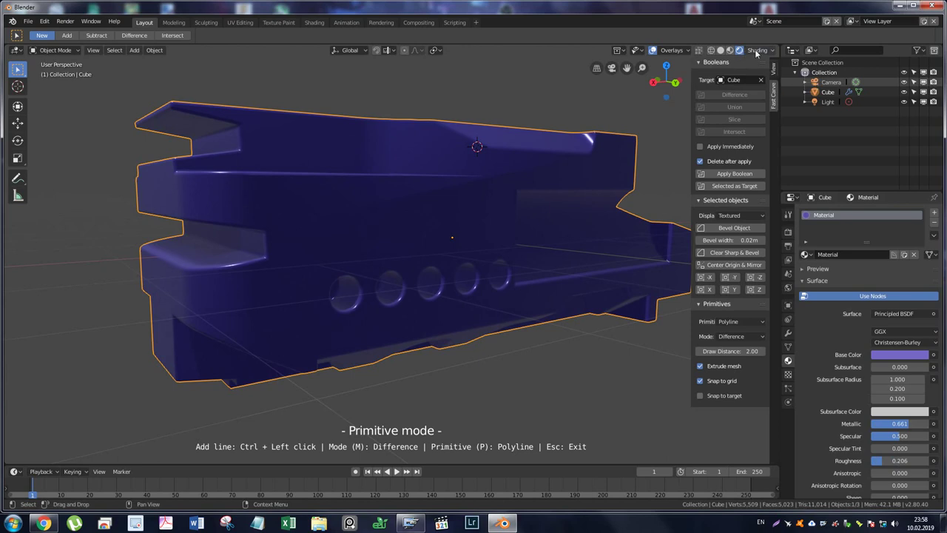
pyautogui.click(675, 50)
pyautogui.moveTo(572, 271)
pyautogui.mouseDown(button='middle')
pyautogui.moveTo(383, 278)
pyautogui.moveTo(408, 294)
pyautogui.moveTo(412, 245)
pyautogui.moveTo(445, 260)
pyautogui.mouseUp(button='middle')
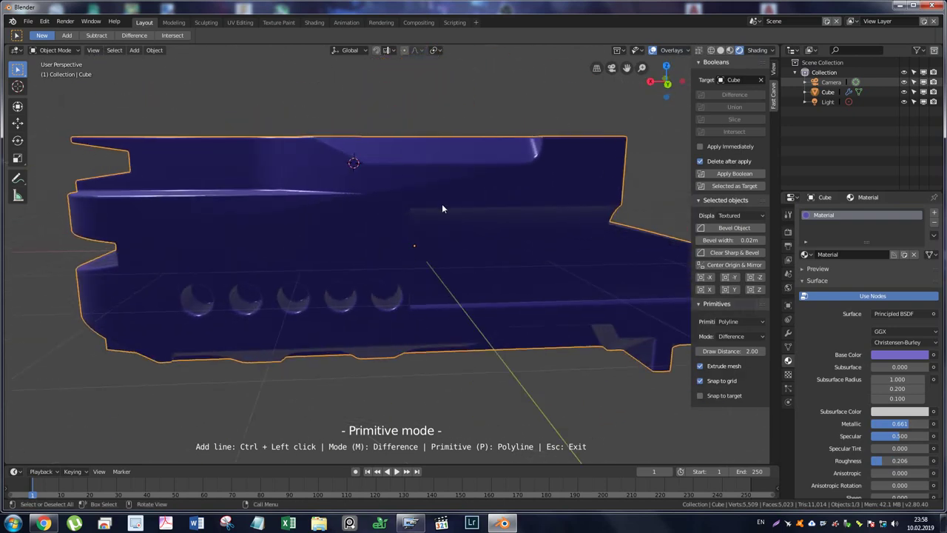
# Switch the Cube into Edit Mode for mesh editing.
pyautogui.hotkey('ctrl', 'Tab')
pyautogui.click(516, 207)
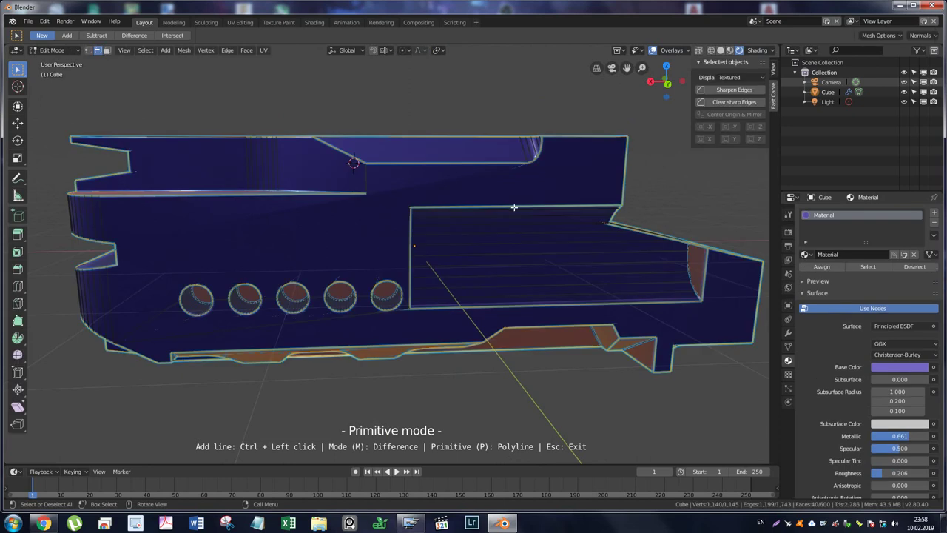
pyautogui.hotkey('ctrl', 'Tab')
pyautogui.click(407, 213)
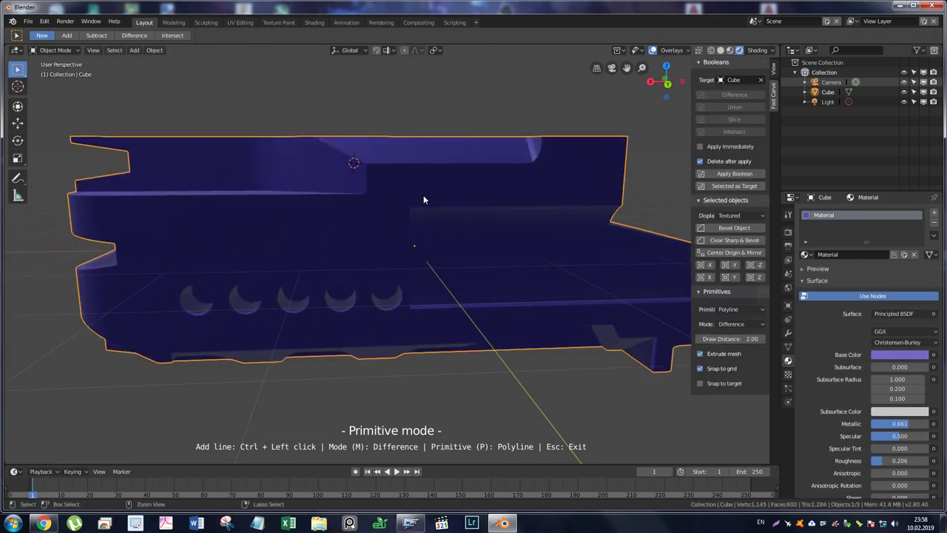
pyautogui.hotkey('ctrl', 'Tab')
pyautogui.click(489, 185)
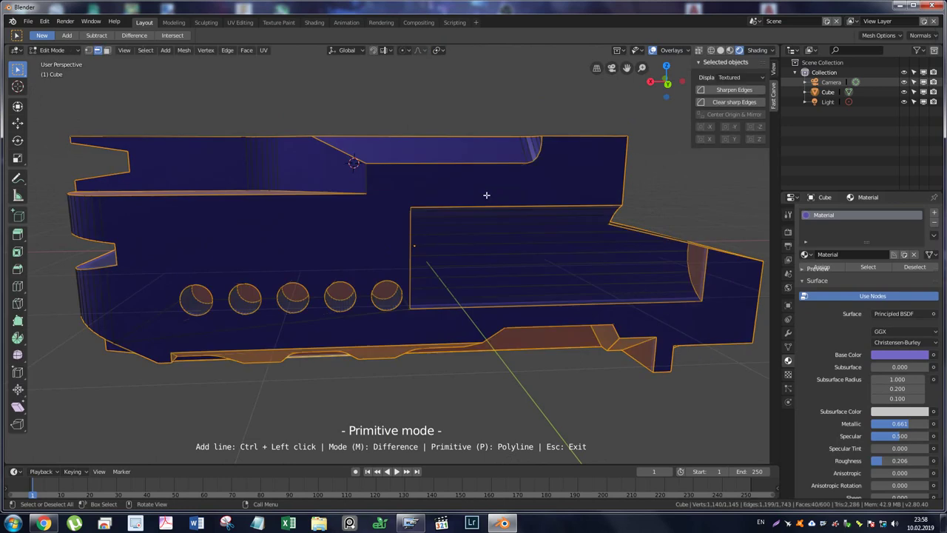
pyautogui.scroll(3, 405, 184)
# Knife-cut a new edge across the side face from the left edge to the top notch corner.
pyautogui.keyDown('ctrl'); pyautogui.click(407, 167); pyautogui.keyUp('ctrl')
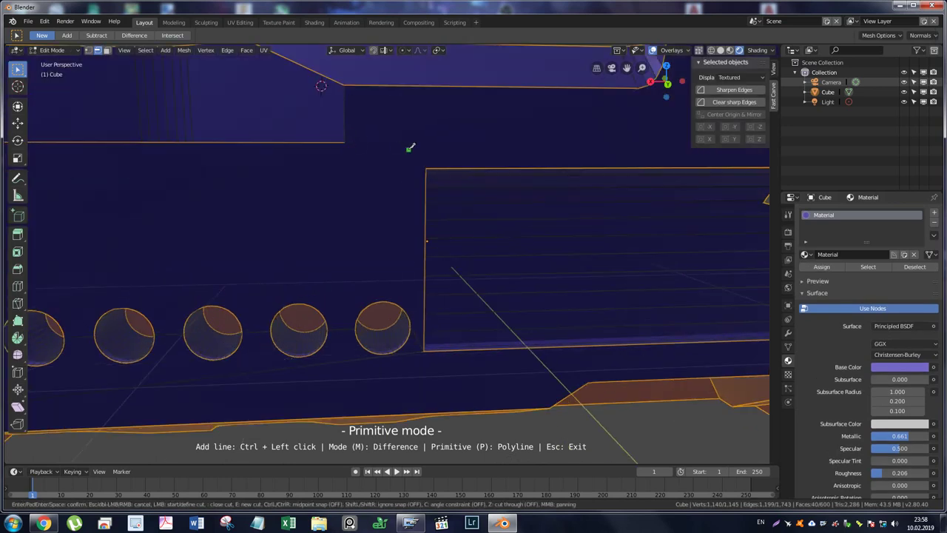
pyautogui.moveTo(397, 150); pyautogui.dragTo(444, 169, button='middle')
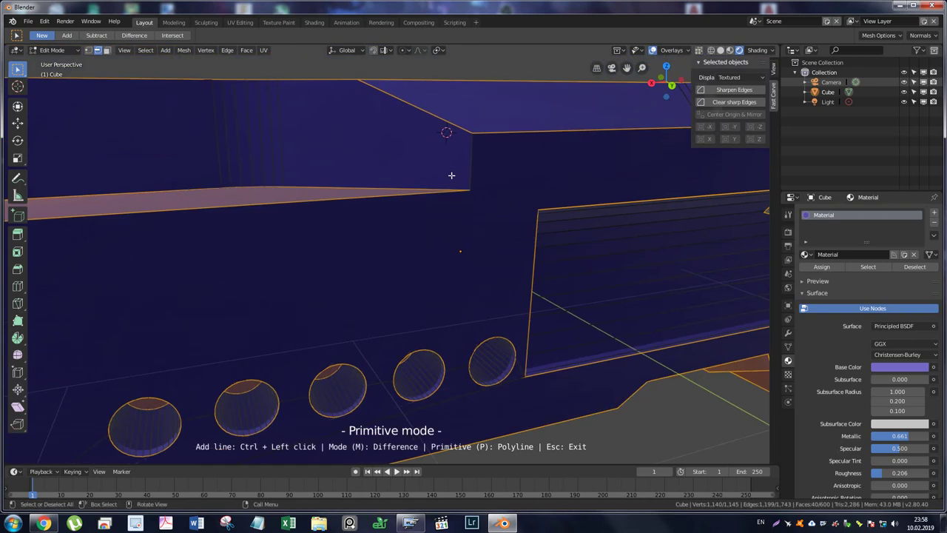
pyautogui.press('a')
pyautogui.press('k')
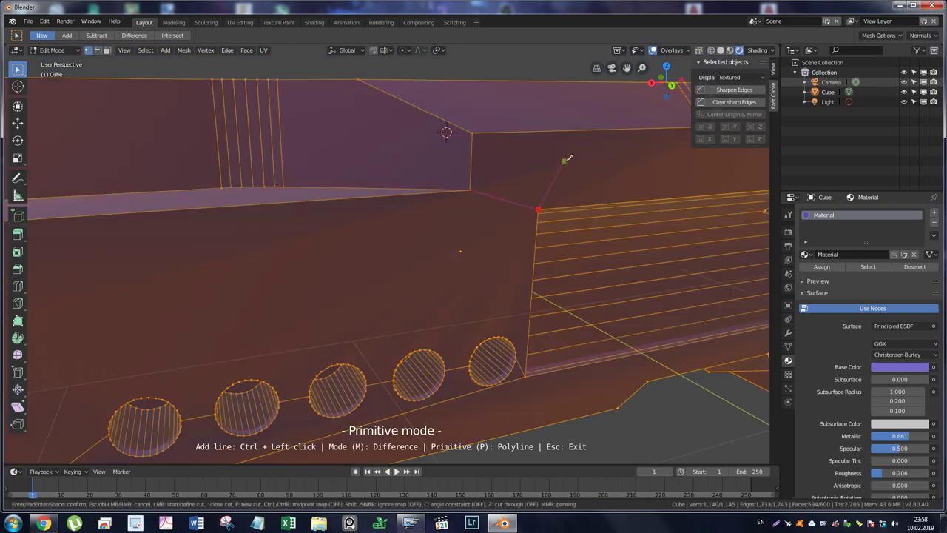
pyautogui.moveTo(584, 182); pyautogui.dragTo(500, 194, button='middle')
pyautogui.scroll(-5, 566, 178)
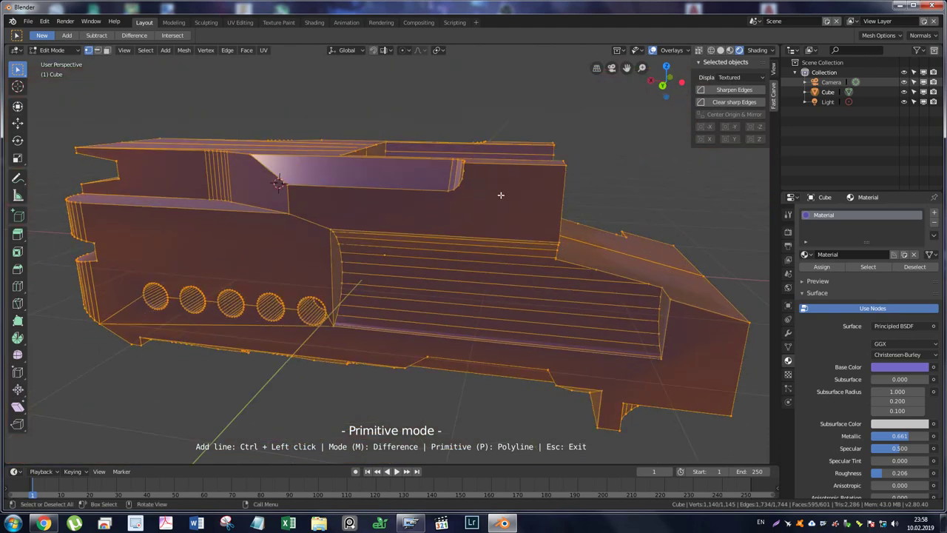
pyautogui.moveTo(421, 204); pyautogui.dragTo(450, 190, button='middle')
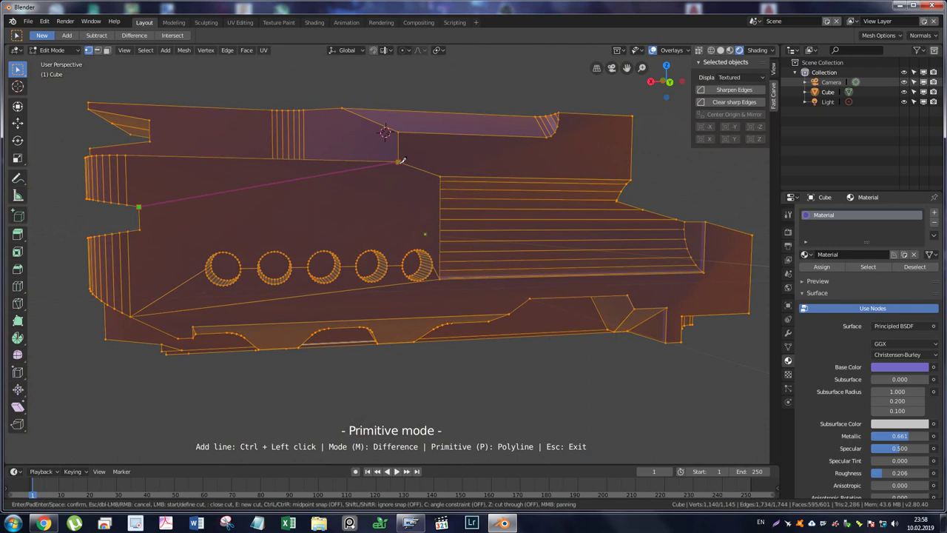
pyautogui.press('Return')
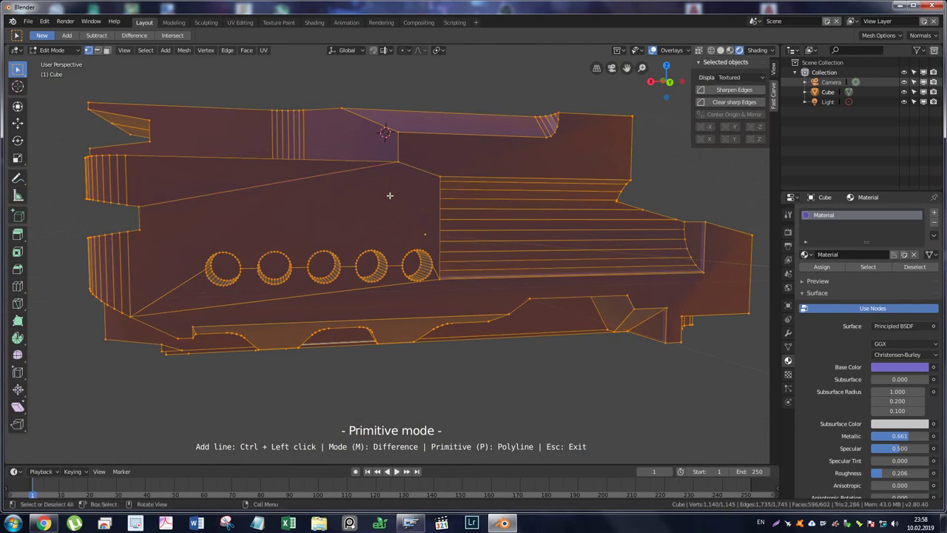
# Knife-cut an edge from the left edge to the first hole's vertex, then return to Object Mode.
pyautogui.press('k')
pyautogui.click(140, 230)
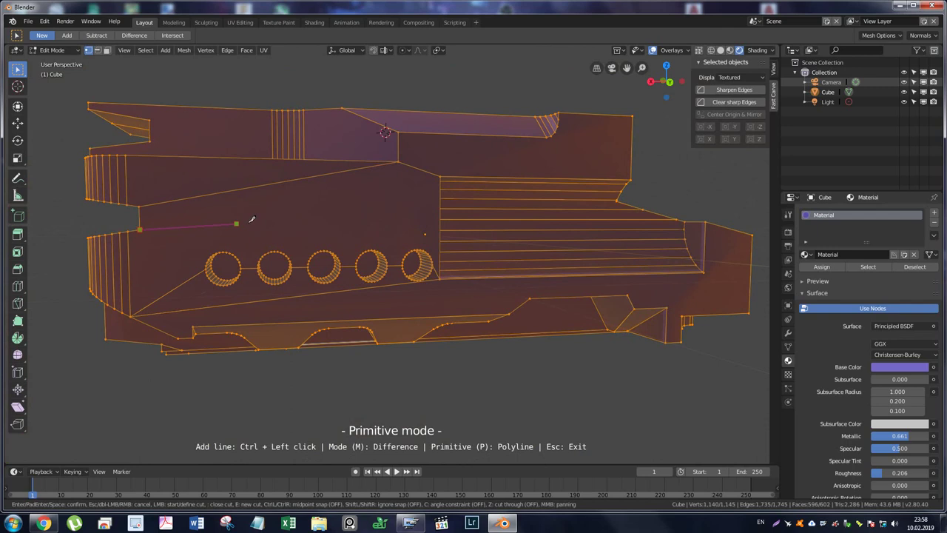
pyautogui.scroll(4, 209, 239)
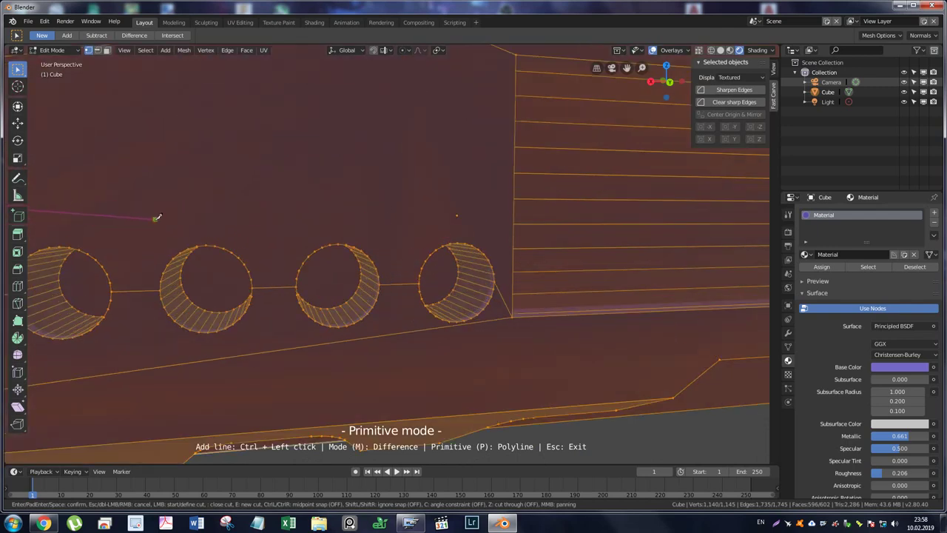
pyautogui.scroll(-3, 157, 216)
pyautogui.click(153, 252)
pyautogui.press('Return')
pyautogui.scroll(-2, 296, 226)
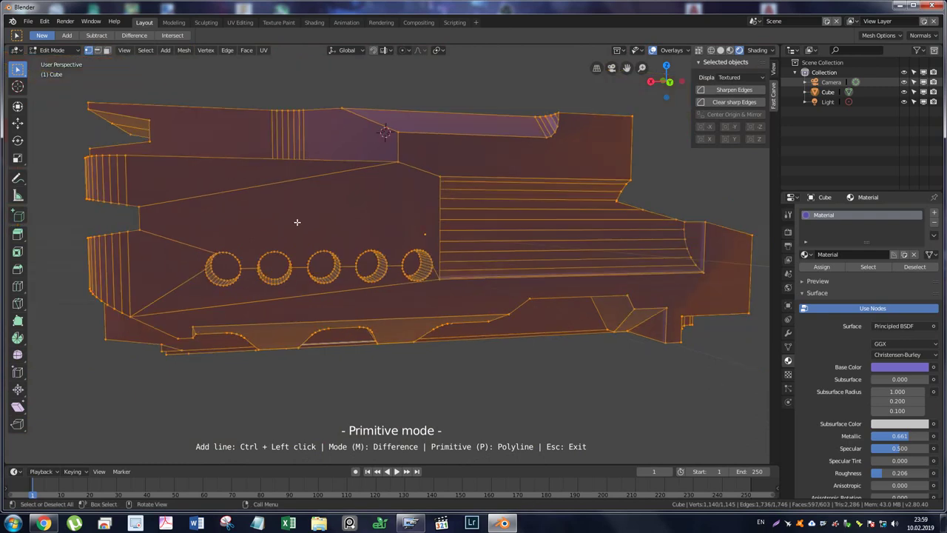
pyautogui.scroll(-1, 297, 223)
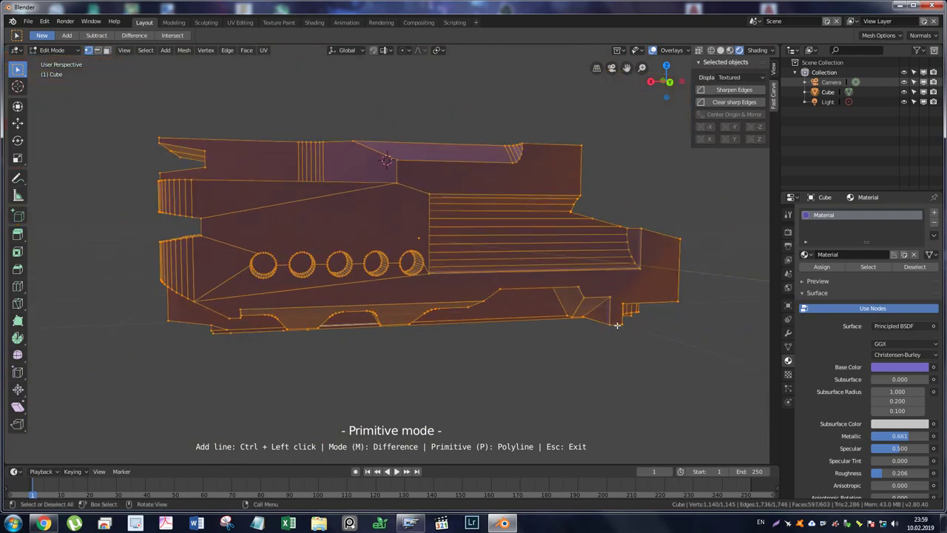
pyautogui.hotkey('ctrl', 'Tab')
pyautogui.click(453, 324)
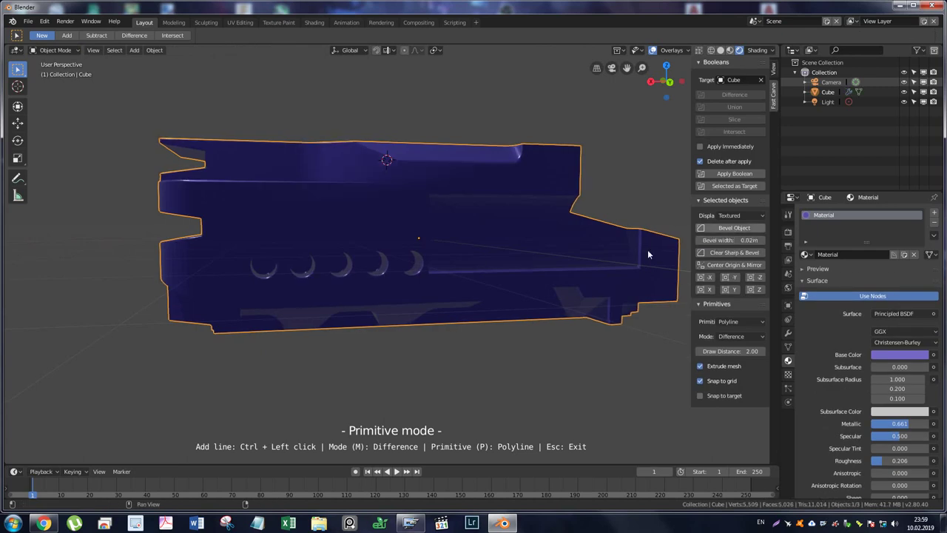
# Orbit to side and angled views of the part, then collapse the Boolean tools sidebar.
pyautogui.moveTo(476, 243)
pyautogui.mouseDown(button='middle')
pyautogui.moveTo(489, 247)
pyautogui.moveTo(509, 228)
pyautogui.moveTo(482, 212)
pyautogui.moveTo(433, 228)
pyautogui.moveTo(386, 222)
pyautogui.moveTo(321, 201)
pyautogui.moveTo(302, 185)
pyautogui.moveTo(346, 131)
pyautogui.moveTo(342, 181)
pyautogui.moveTo(545, 237)
pyautogui.moveTo(600, 238)
pyautogui.mouseUp(button='middle')
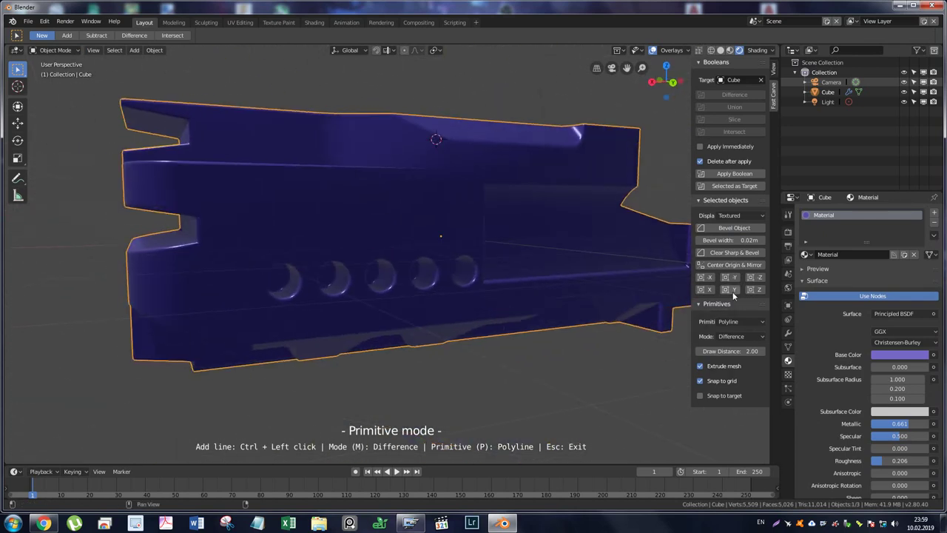
pyautogui.moveTo(397, 236)
pyautogui.mouseDown(button='middle')
pyautogui.moveTo(400, 198)
pyautogui.moveTo(504, 197)
pyautogui.moveTo(465, 184)
pyautogui.moveTo(442, 144)
pyautogui.moveTo(428, 215)
pyautogui.moveTo(411, 235)
pyautogui.moveTo(392, 213)
pyautogui.moveTo(366, 212)
pyautogui.moveTo(373, 180)
pyautogui.moveTo(377, 222)
pyautogui.mouseUp(button='middle')
pyautogui.click(756, 51)
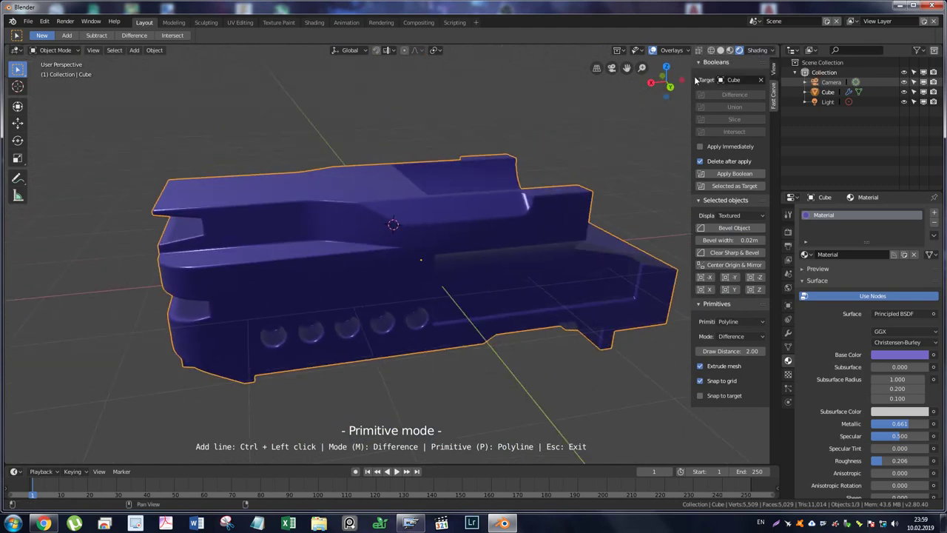
pyautogui.moveTo(690, 79); pyautogui.dragTo(747, 71)
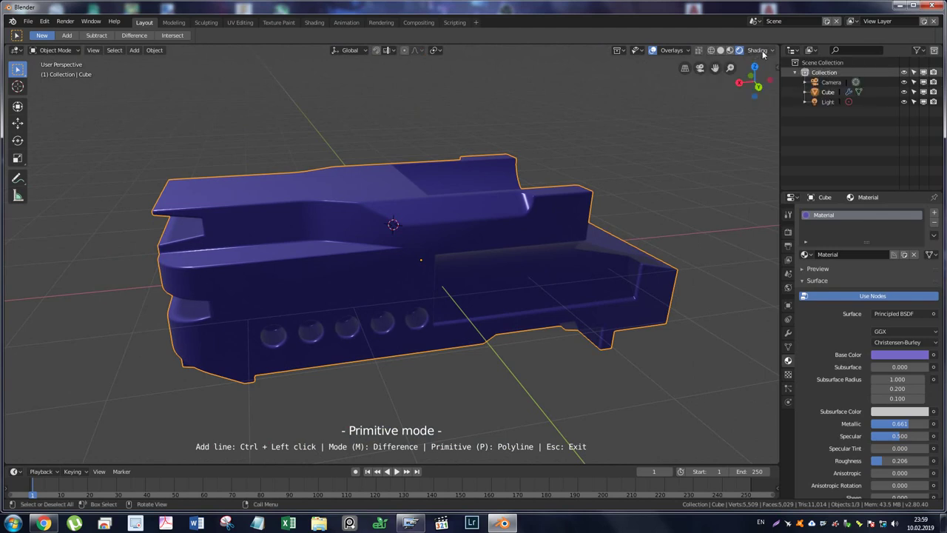
# Switch to Material Preview shading lit by the blue-sky HDRI environment.
pyautogui.click(730, 51)
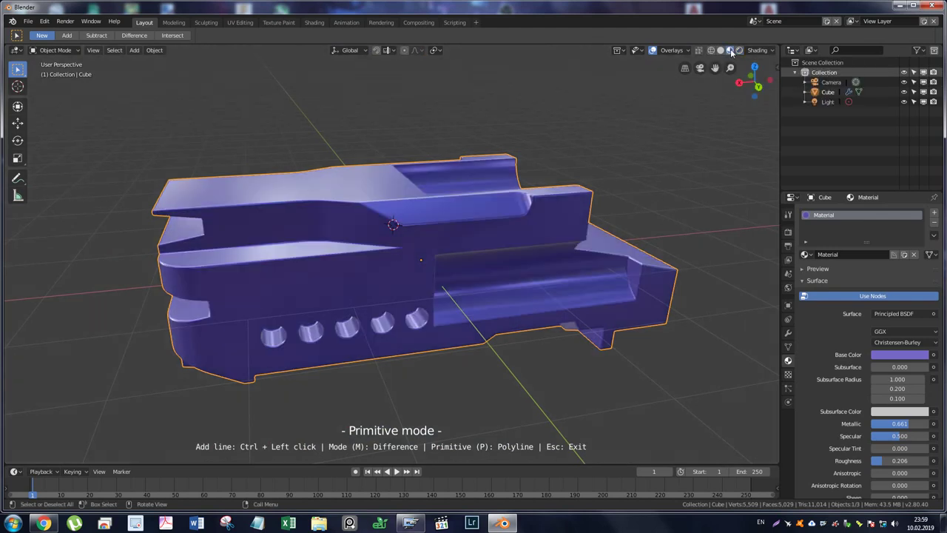
pyautogui.click(760, 51)
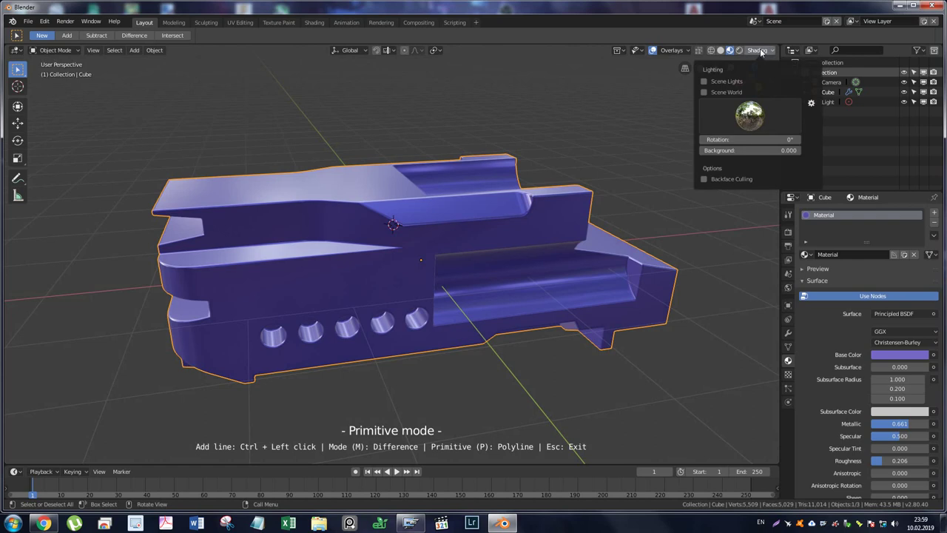
pyautogui.click(731, 118)
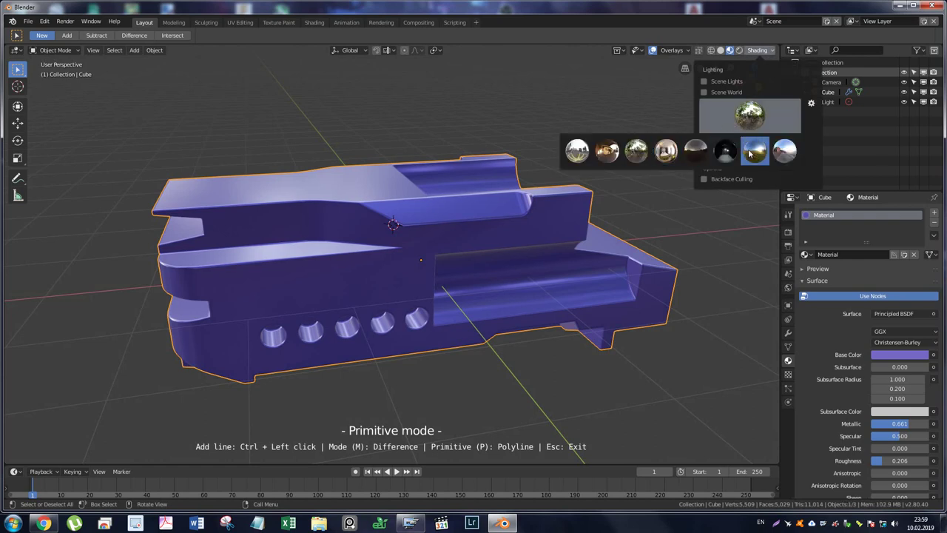
pyautogui.click(748, 149)
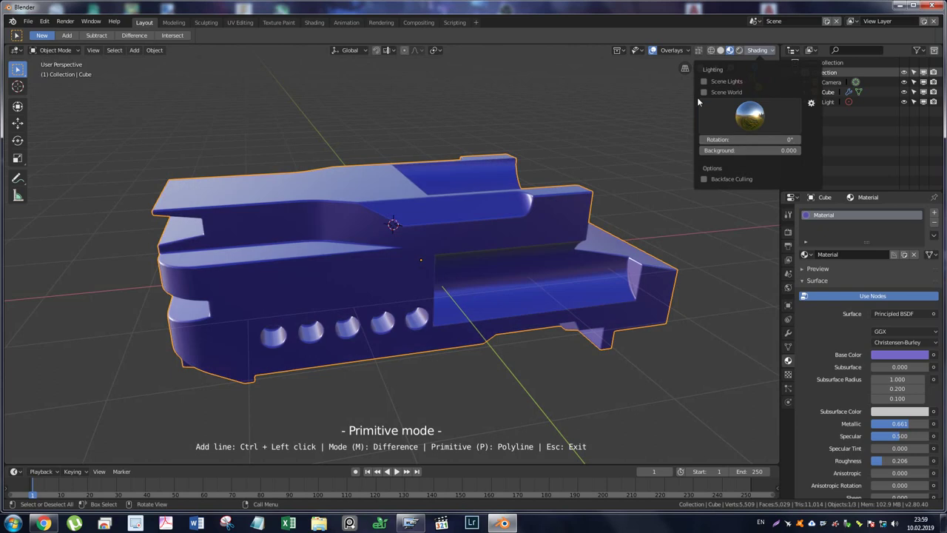
# Orbit around the lit model, then select the gun part and duplicate it with Shift+D.
pyautogui.moveTo(455, 117)
pyautogui.mouseDown(button='middle')
pyautogui.moveTo(552, 108)
pyautogui.moveTo(653, 122)
pyautogui.moveTo(660, 159)
pyautogui.moveTo(698, 156)
pyautogui.moveTo(493, 150)
pyautogui.moveTo(571, 128)
pyautogui.moveTo(438, 215)
pyautogui.moveTo(397, 205)
pyautogui.moveTo(393, 194)
pyautogui.moveTo(459, 190)
pyautogui.moveTo(439, 239)
pyautogui.moveTo(469, 205)
pyautogui.mouseUp(button='middle')
pyautogui.moveTo(442, 247)
pyautogui.mouseDown(button='middle')
pyautogui.moveTo(370, 184)
pyautogui.moveTo(370, 231)
pyautogui.mouseUp(button='middle')
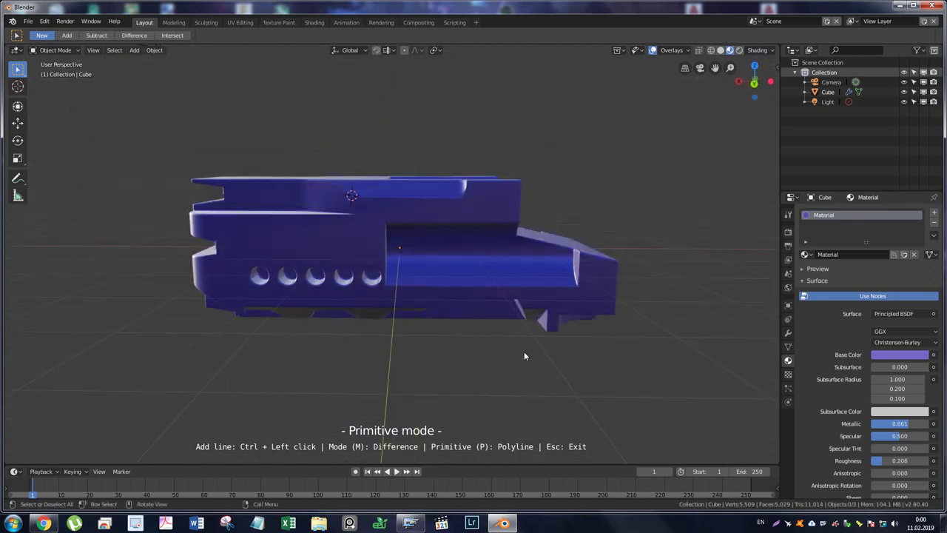
pyautogui.scroll(3, 459, 311)
pyautogui.scroll(-2, 420, 247)
pyautogui.moveTo(420, 247)
pyautogui.mouseDown(button='middle')
pyautogui.moveTo(386, 248)
pyautogui.moveTo(484, 259)
pyautogui.moveTo(414, 259)
pyautogui.moveTo(432, 275)
pyautogui.moveTo(424, 265)
pyautogui.mouseUp(button='middle')
pyautogui.scroll(-3, 466, 245)
pyautogui.click(404, 271)
pyautogui.hotkey('shift', 'd')
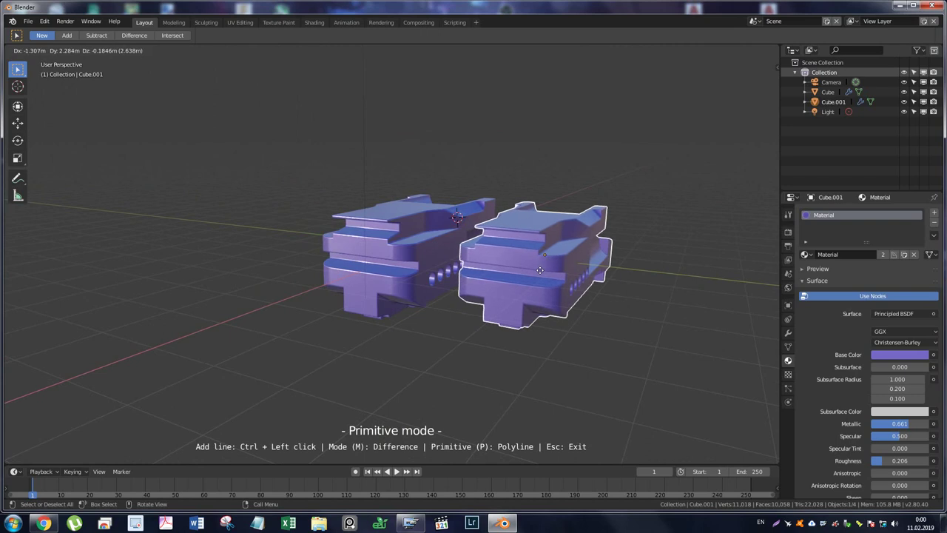
# Move the duplicate along the Y axis and place it beside the original.
pyautogui.press('y')
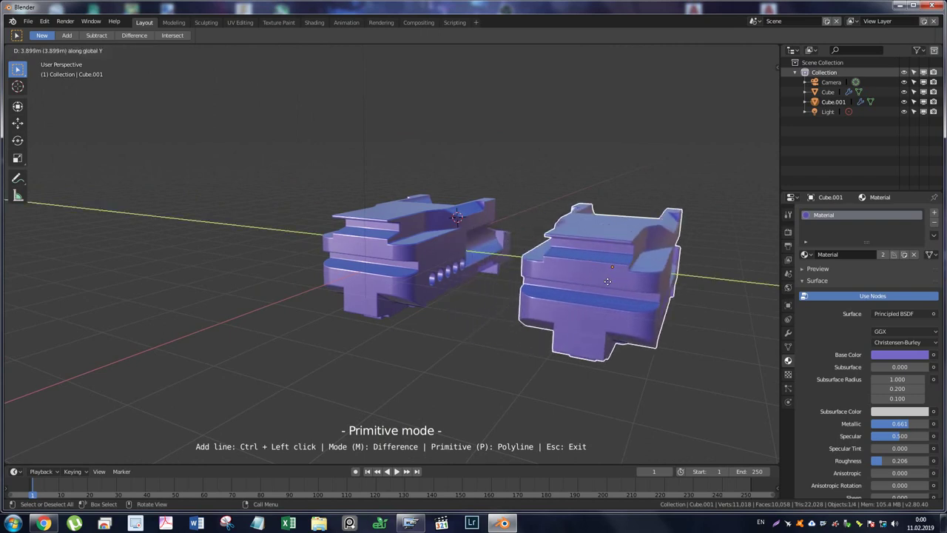
pyautogui.click(607, 281)
pyautogui.click(778, 78)
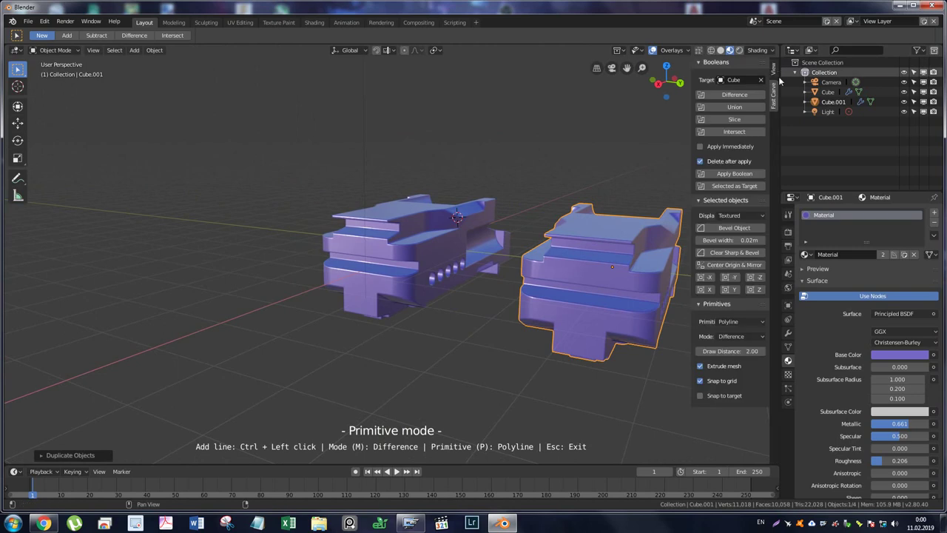
# Clear the sharp edges and bevel from Cube.001 and exit the carving primitive mode.
pyautogui.click(727, 255)
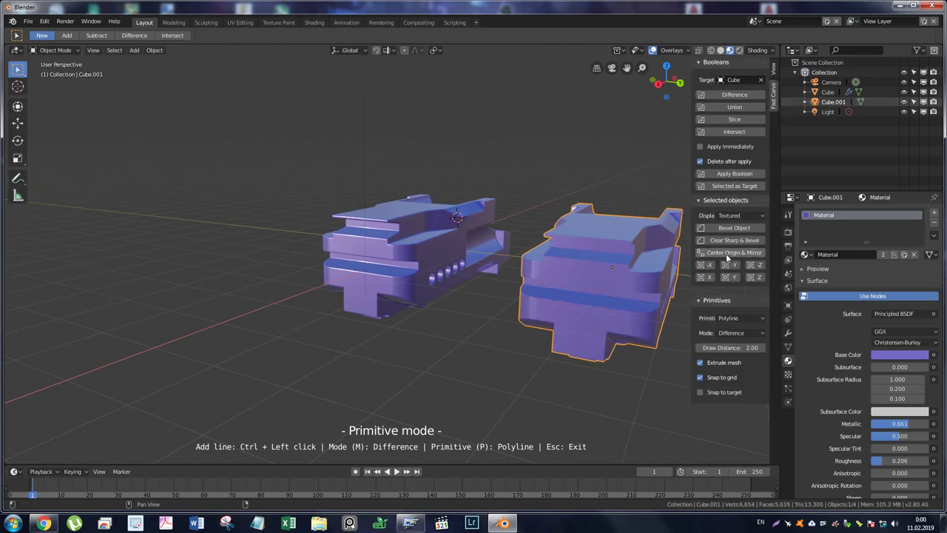
pyautogui.moveTo(600, 283); pyautogui.dragTo(608, 294, button='middle')
pyautogui.moveTo(548, 294)
pyautogui.mouseDown(button='middle')
pyautogui.moveTo(644, 321)
pyautogui.moveTo(558, 294)
pyautogui.moveTo(536, 307)
pyautogui.moveTo(421, 265)
pyautogui.moveTo(433, 265)
pyautogui.mouseUp(button='middle')
pyautogui.scroll(2, 468, 265)
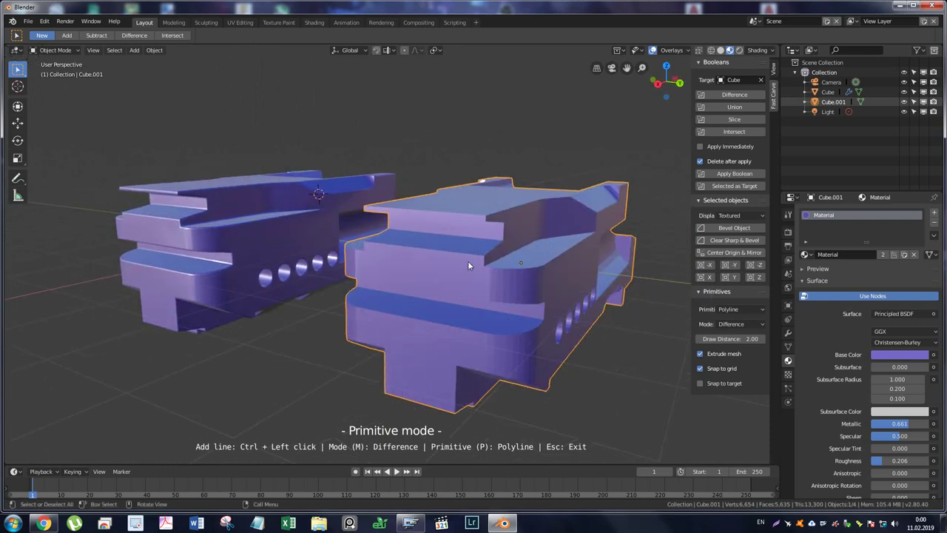
pyautogui.press('Escape')
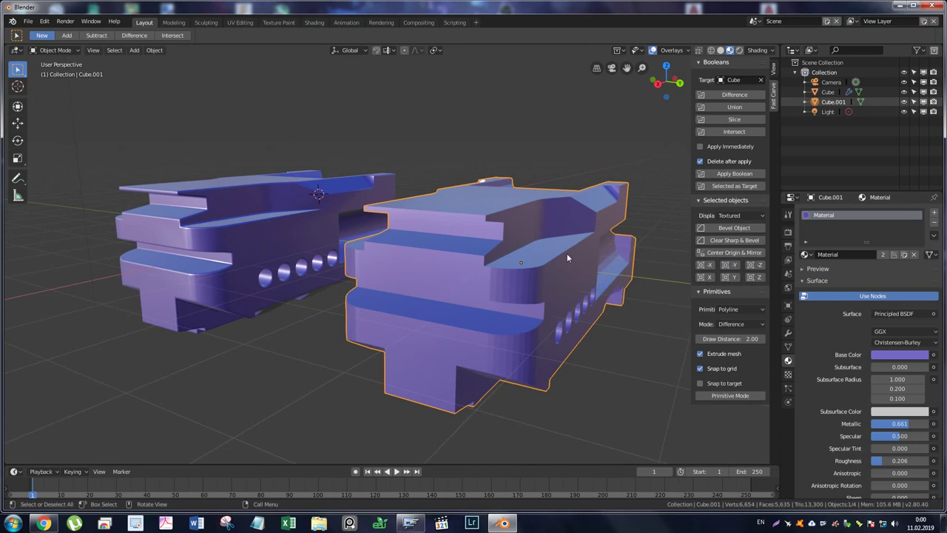
pyautogui.hotkey('ctrl', 'Tab')
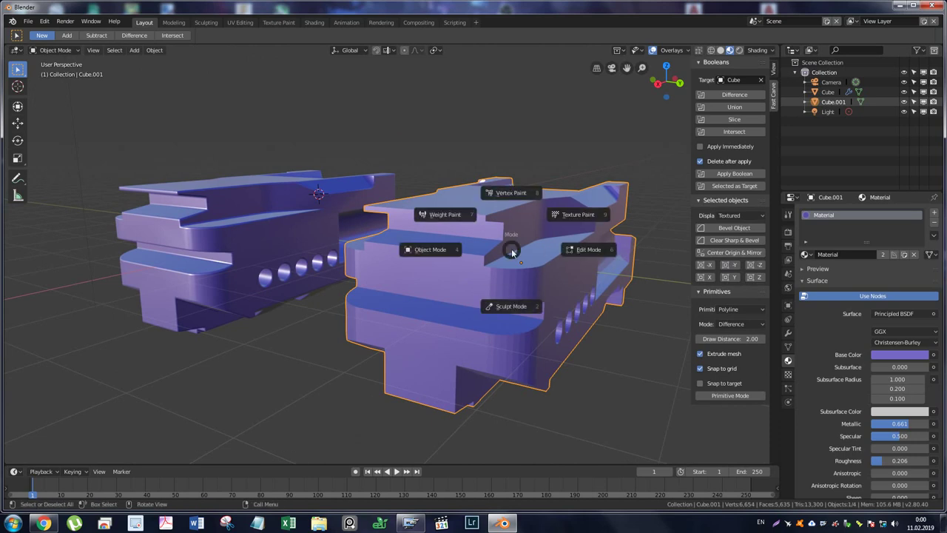
# Enter Edit Mode on the duplicate in vertex select and connect the selected vertex pairs.
pyautogui.click(562, 252)
pyautogui.press('1')
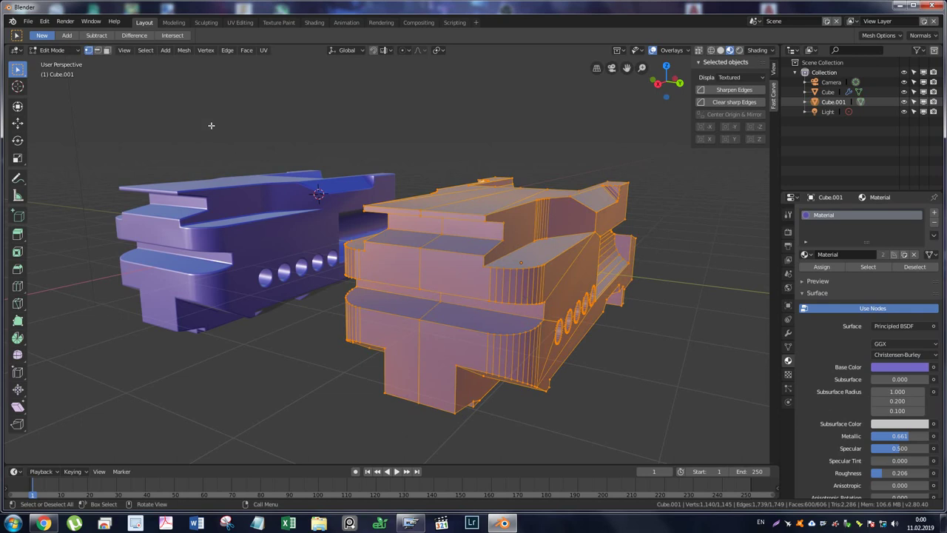
pyautogui.click(205, 50)
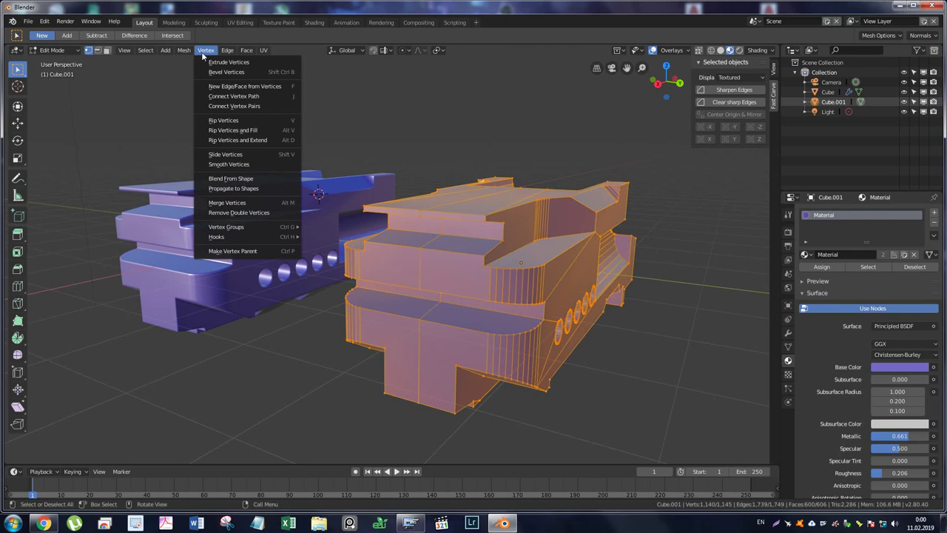
pyautogui.click(255, 109)
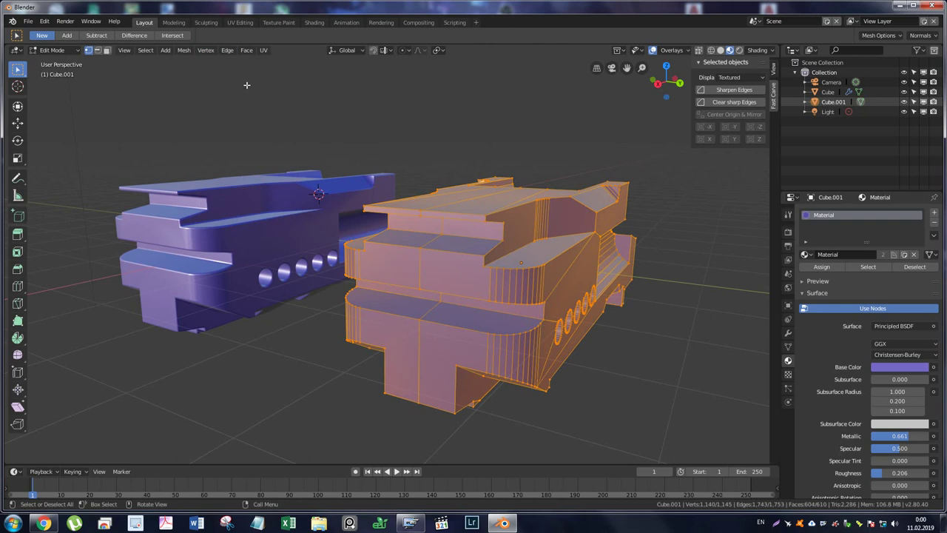
# Try Rip and Fill on the vertices, then run Remove Doubles, which removes 0 vertices.
pyautogui.click(208, 52)
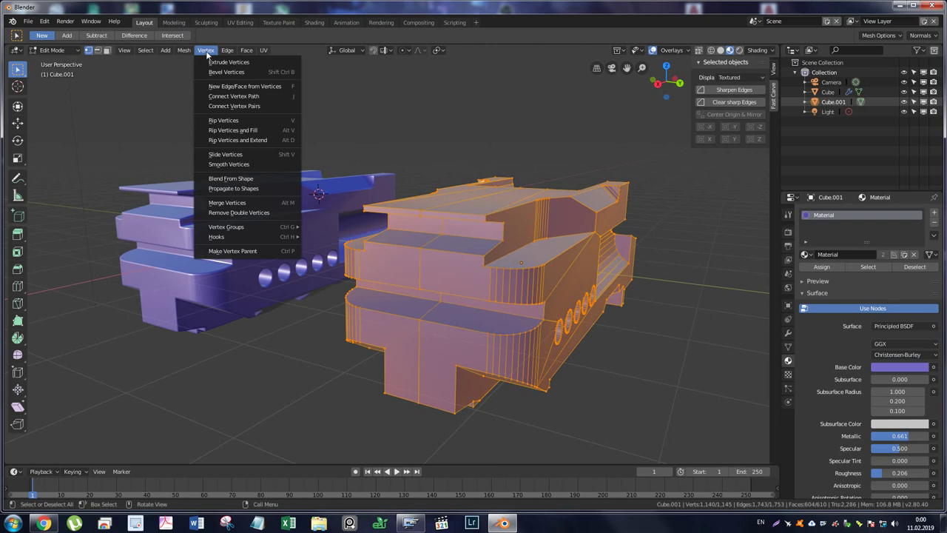
pyautogui.click(272, 131)
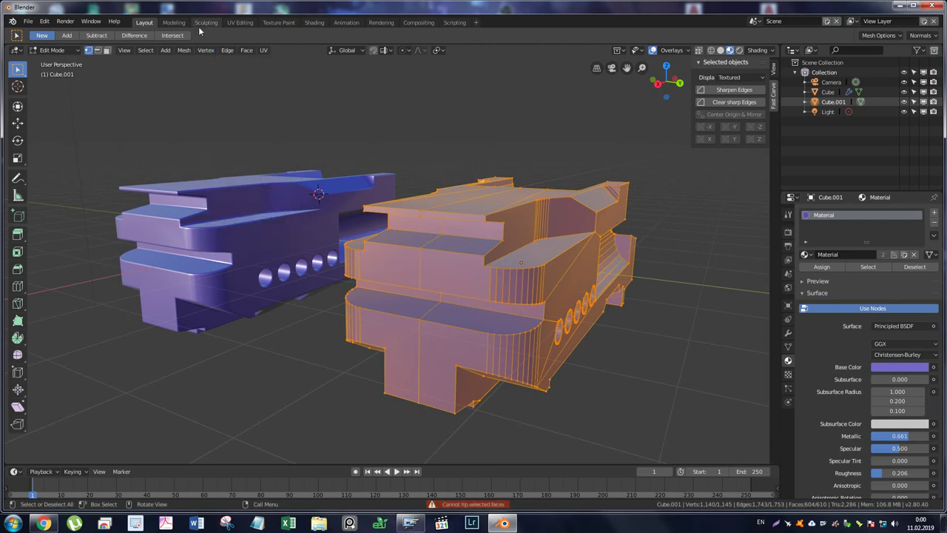
pyautogui.click(208, 50)
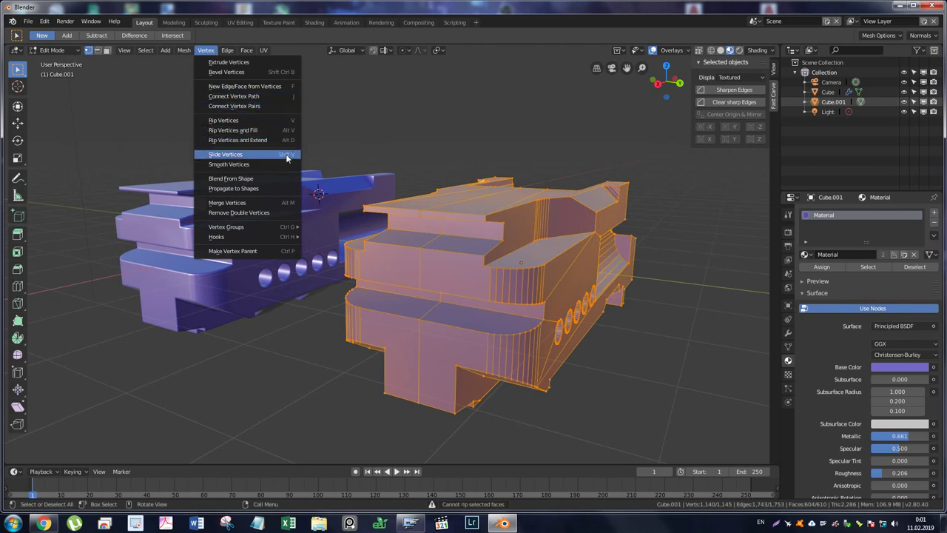
pyautogui.click(274, 213)
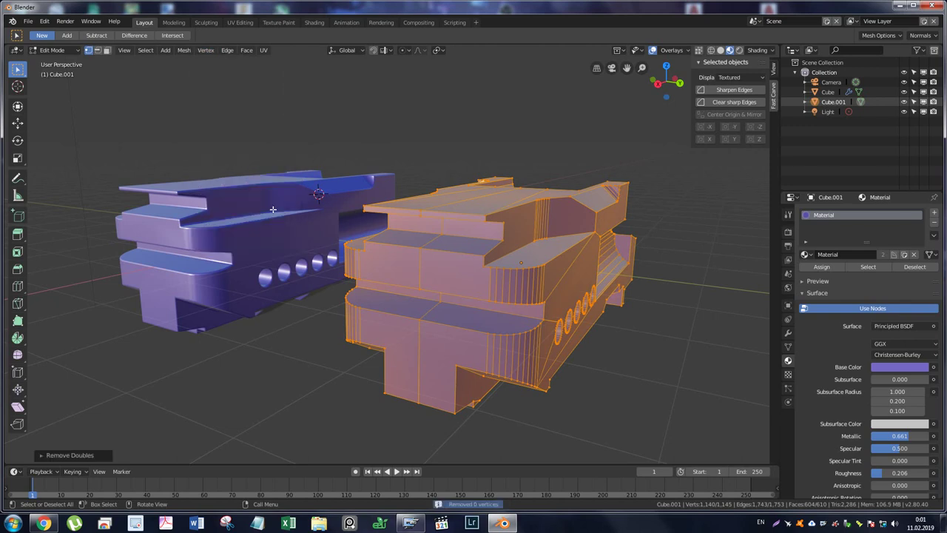
pyautogui.click(206, 50)
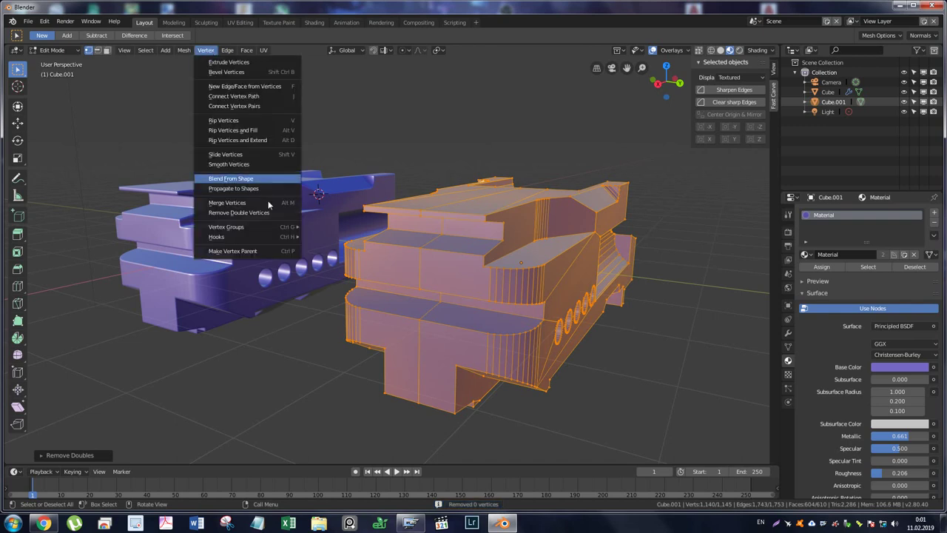
pyautogui.moveTo(184, 51)
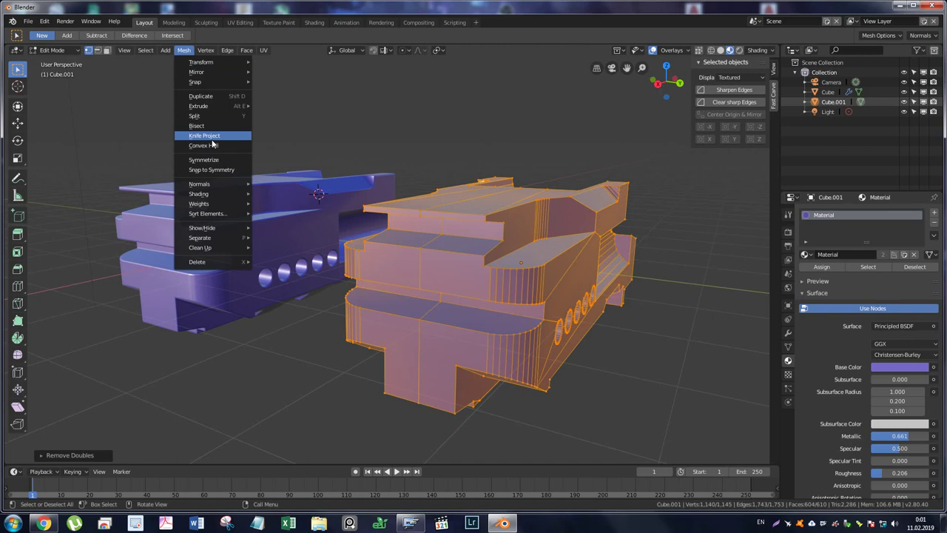
# Join the ribbed opening's corner vertex to the last round hole's vertex with a new edge.
pyautogui.moveTo(518, 338); pyautogui.dragTo(504, 338, button='middle')
pyautogui.click(504, 336)
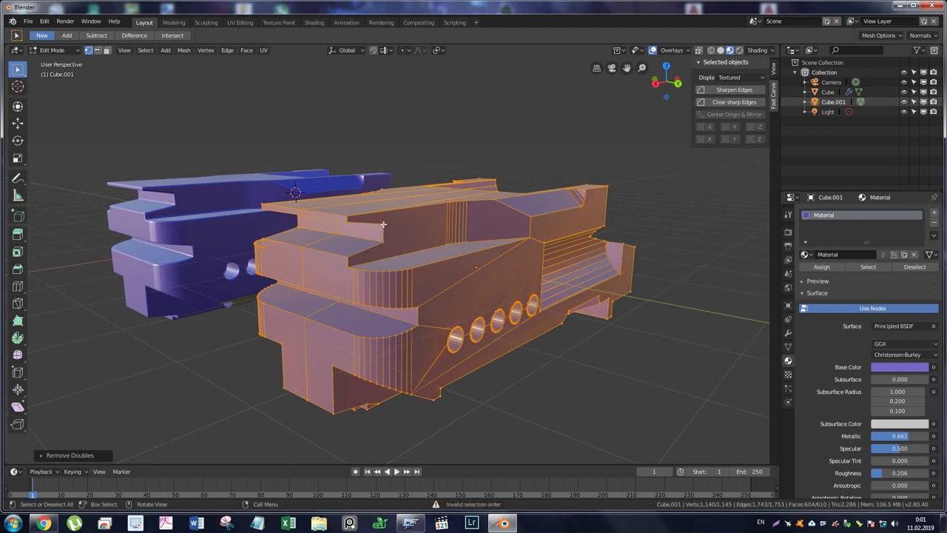
pyautogui.moveTo(492, 331); pyautogui.dragTo(458, 314, button='middle')
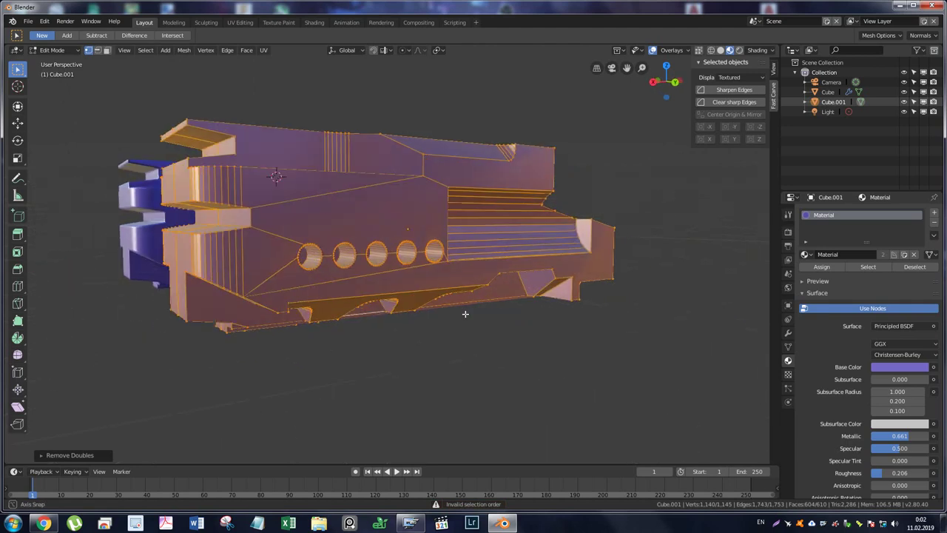
pyautogui.click(412, 187)
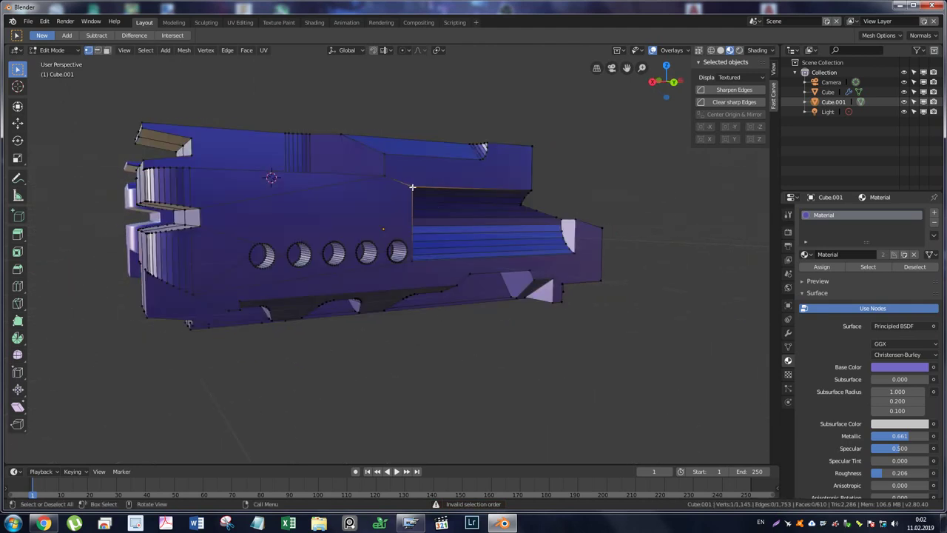
pyautogui.press('shift')
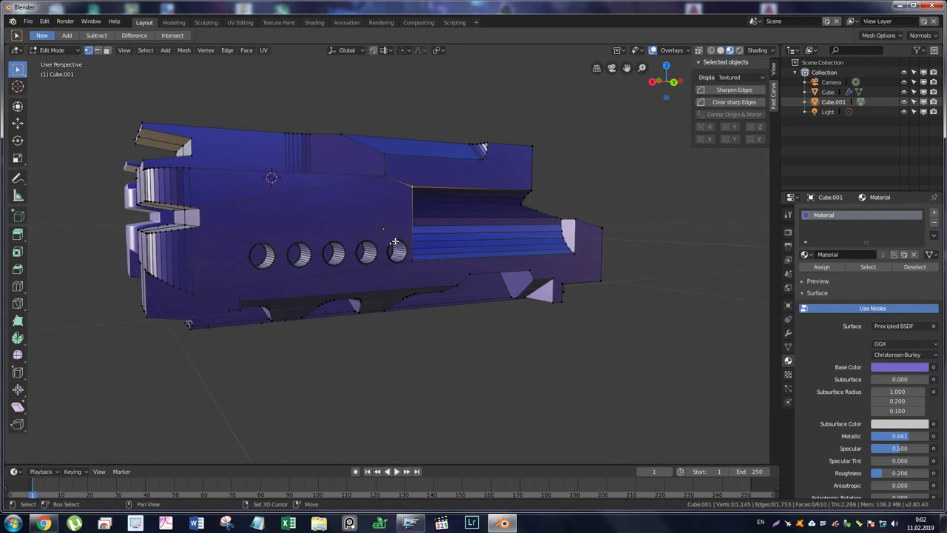
pyautogui.press('j')
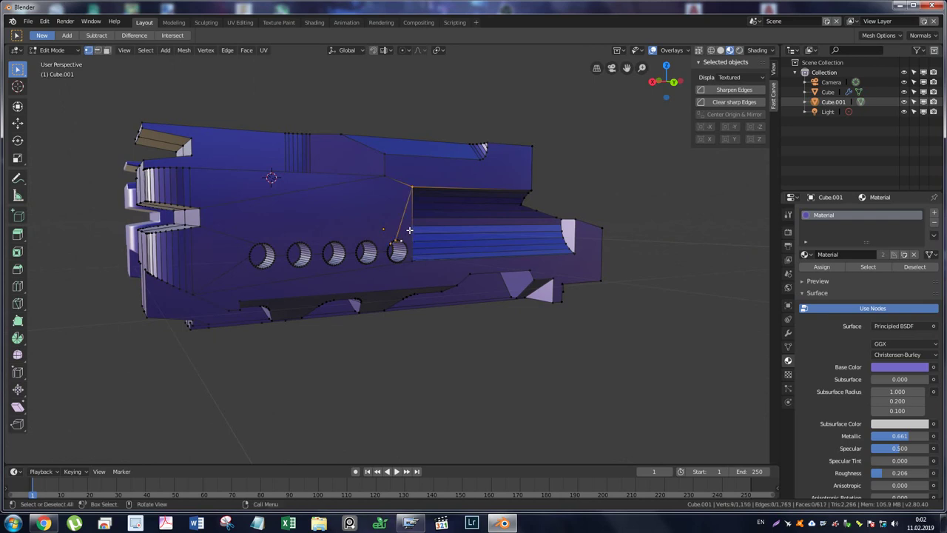
# Select the entire Cube.001 mesh, now at 1,150 vertices and 1,765 edges.
pyautogui.scroll(4, 409, 230)
pyautogui.scroll(-10, 412, 232)
pyautogui.press('a')
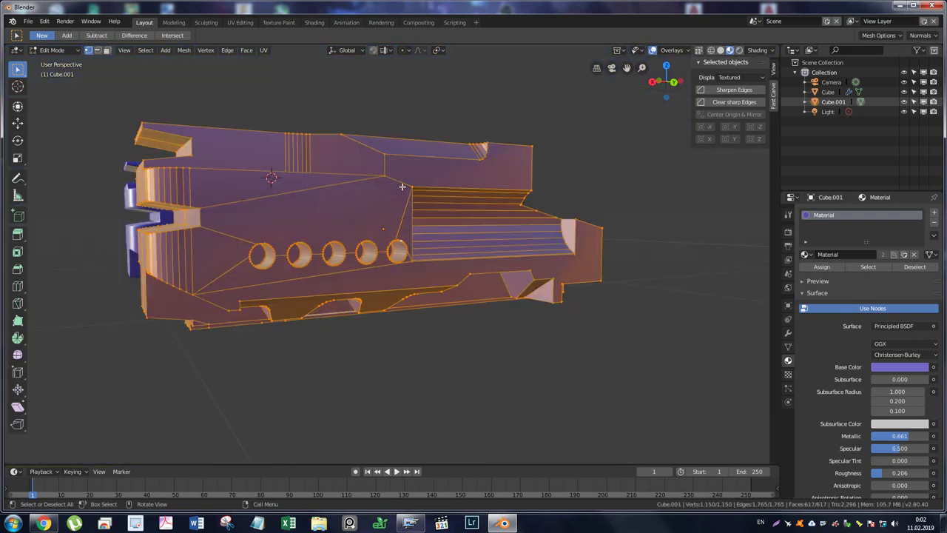
pyautogui.click(461, 371)
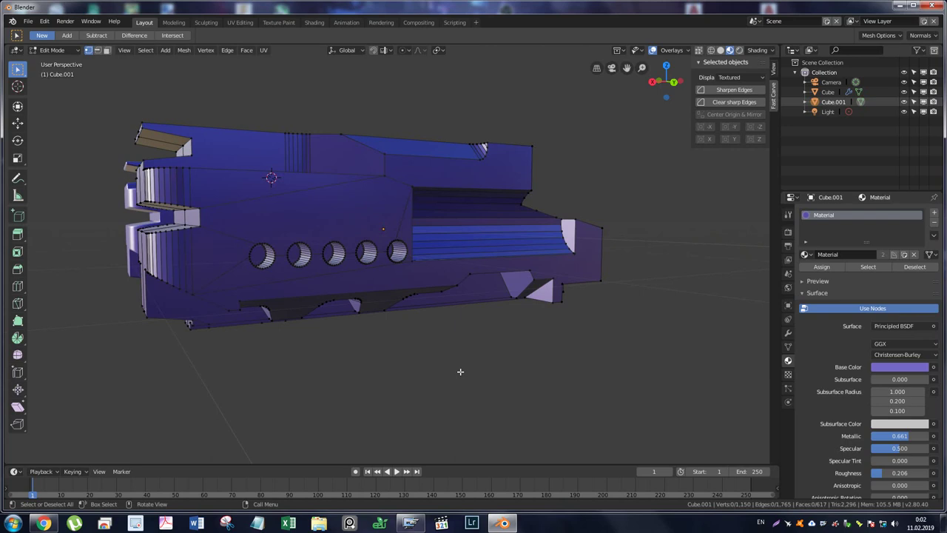
pyautogui.press('a')
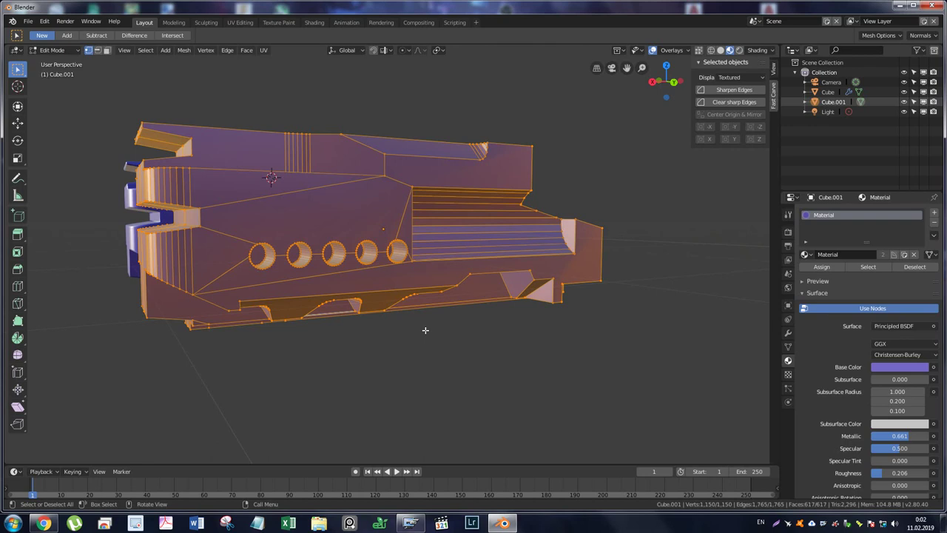
# Run Vertex Connect, found by searching 'conn', on all of Cube.001's selected geometry.
pyautogui.click(205, 53)
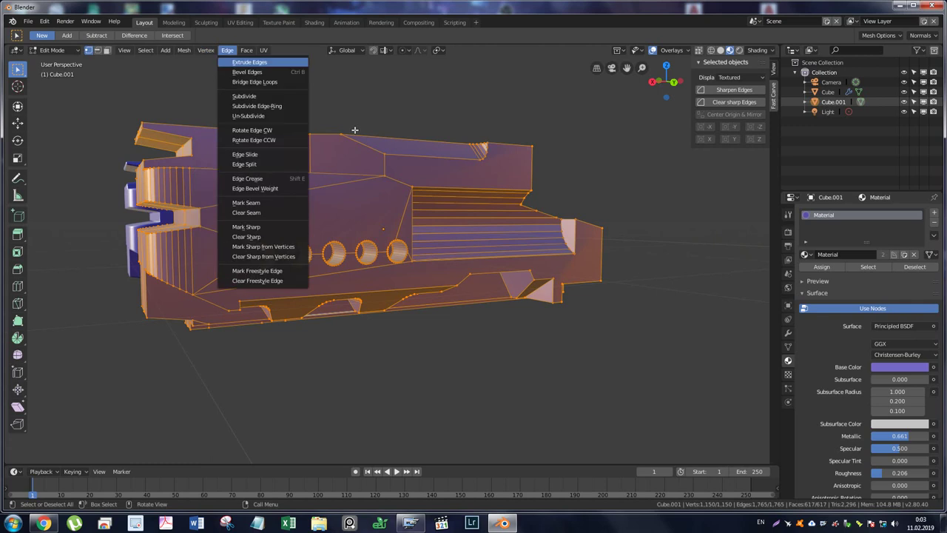
pyautogui.press('F3')
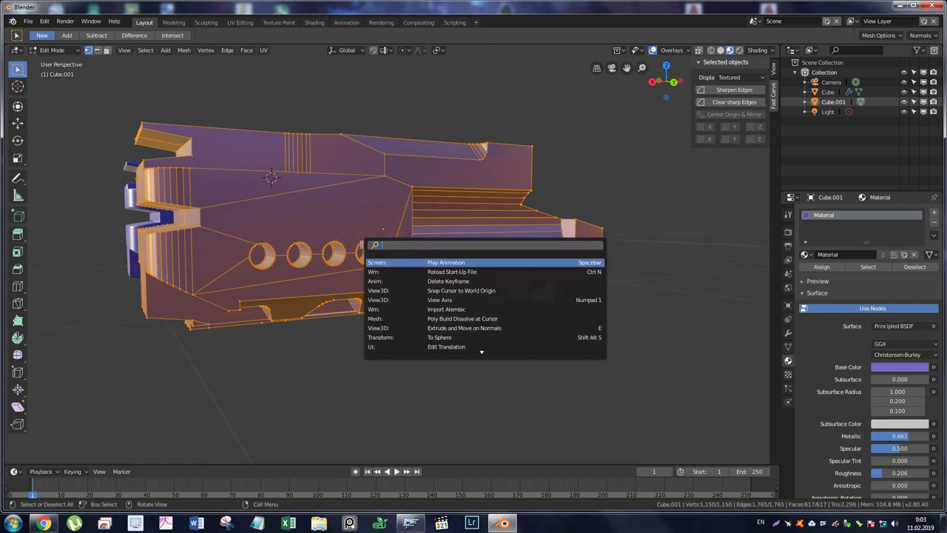
pyautogui.write('conn')
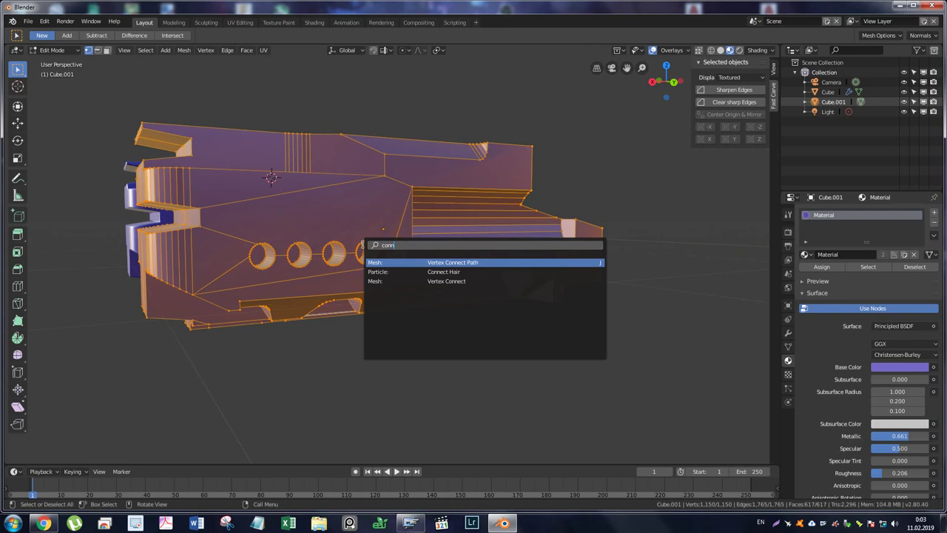
pyautogui.click(446, 281)
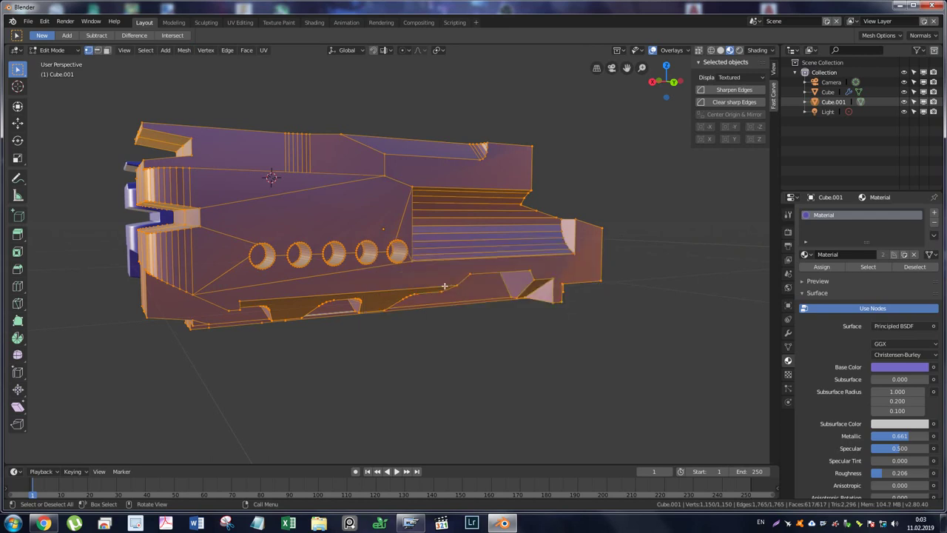
pyautogui.moveTo(318, 235); pyautogui.dragTo(466, 231, button='middle')
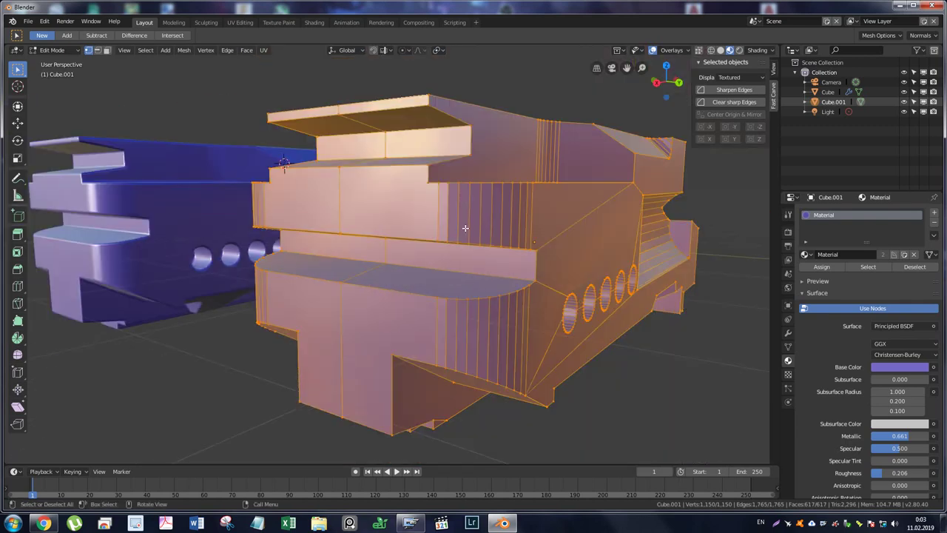
# Knife a diagonal edge across Cube.001's upper front face, giving 1,766 edges and 618 faces.
pyautogui.press('k')
pyautogui.click(428, 183)
pyautogui.click(340, 230)
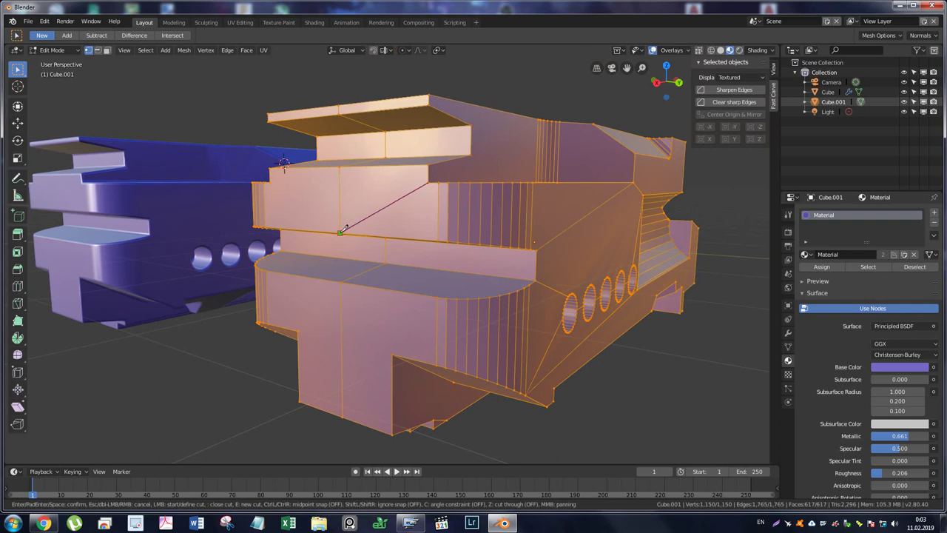
pyautogui.press('Return')
# Deselect all mesh elements and inspect the side with the round holes.
pyautogui.moveTo(462, 238); pyautogui.dragTo(445, 238, button='middle')
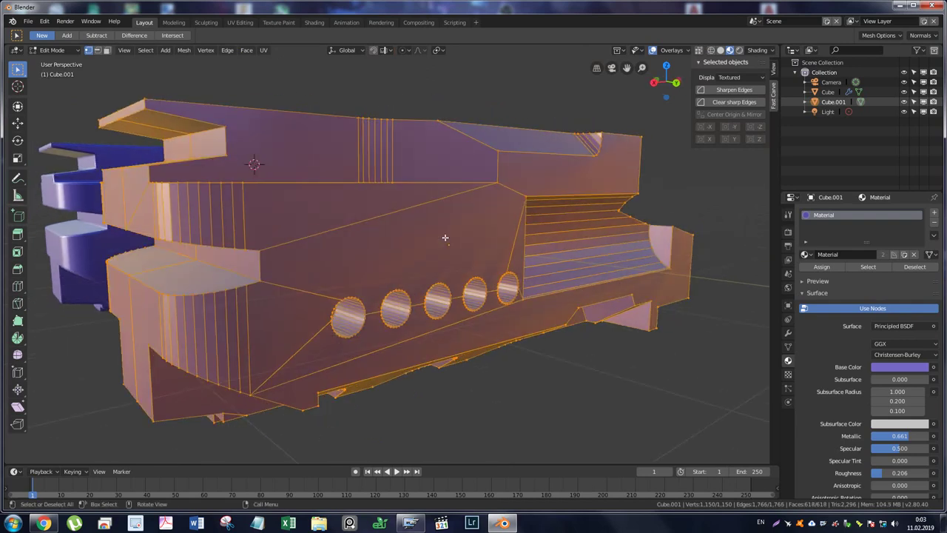
pyautogui.scroll(-3, 444, 238)
pyautogui.rightClick(448, 234)
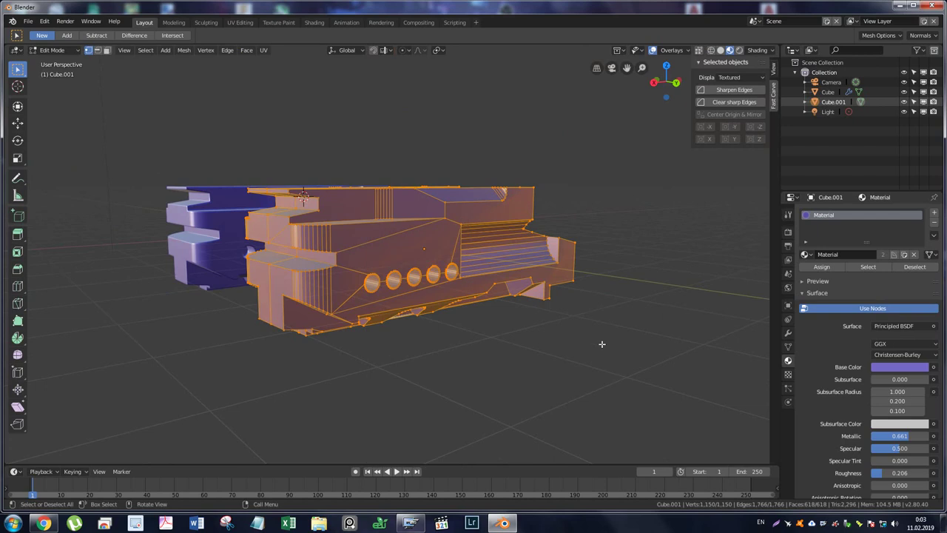
pyautogui.click(556, 379)
pyautogui.moveTo(466, 278)
pyautogui.mouseDown(button='middle')
pyautogui.moveTo(406, 262)
pyautogui.moveTo(465, 264)
pyautogui.mouseUp(button='middle')
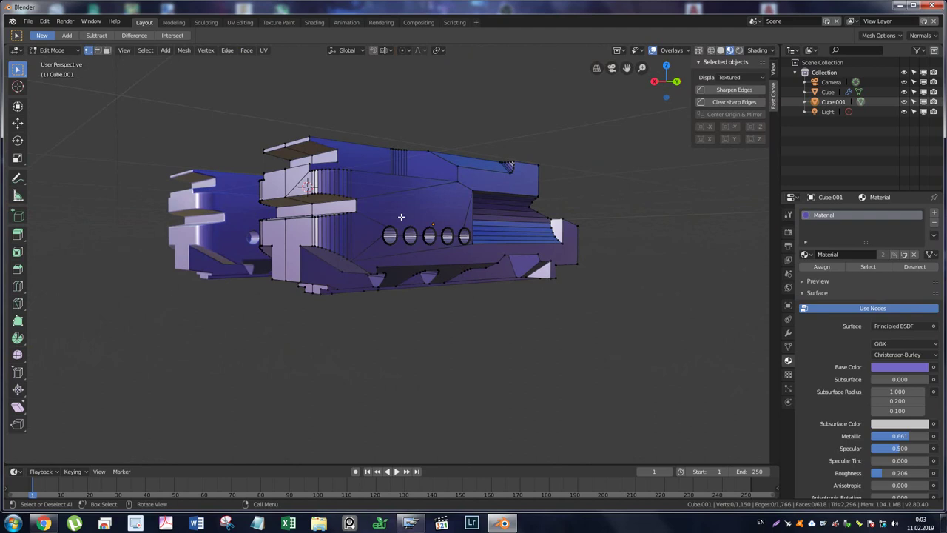
pyautogui.scroll(4, 435, 258)
pyautogui.scroll(-4, 463, 196)
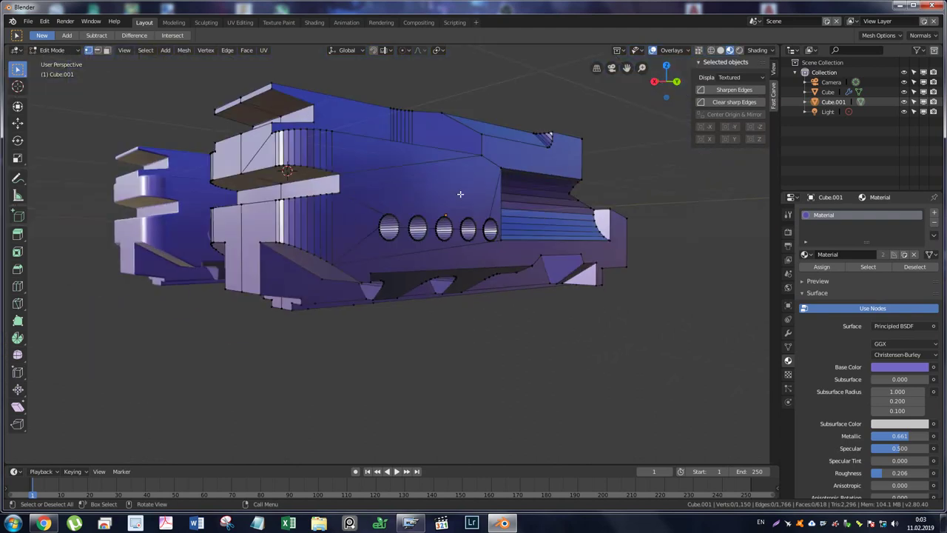
pyautogui.scroll(1, 465, 214)
pyautogui.scroll(-2, 465, 215)
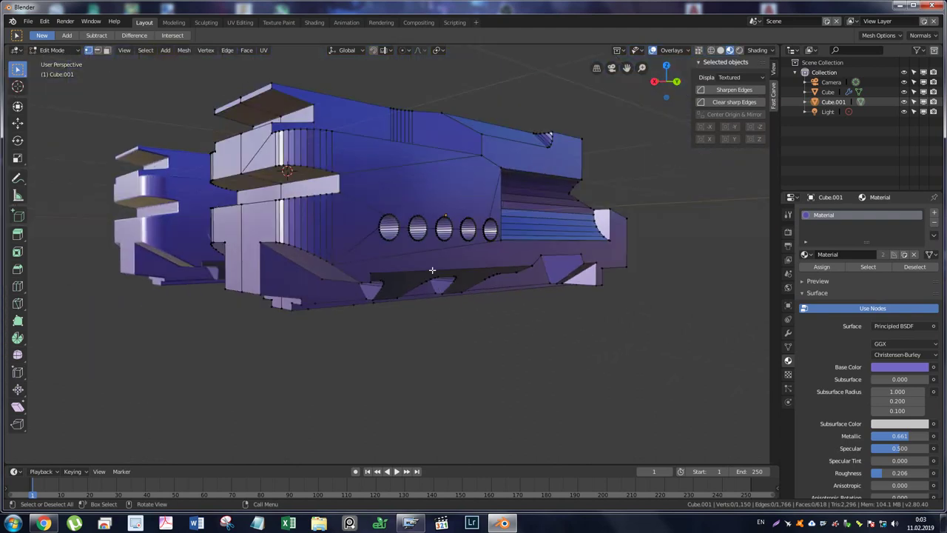